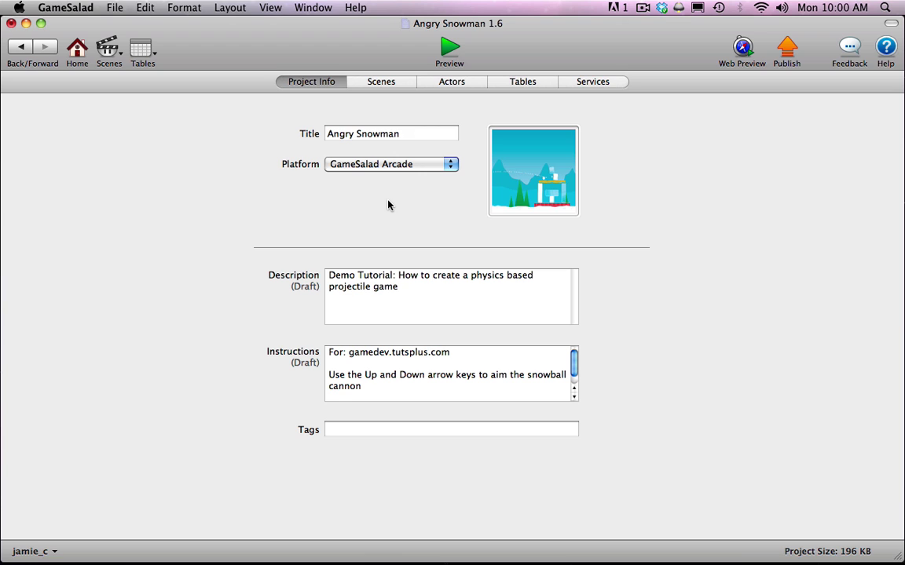
Preview the finished Angry Snowman 1.6 game and return to its project info.
left_click(449, 49)
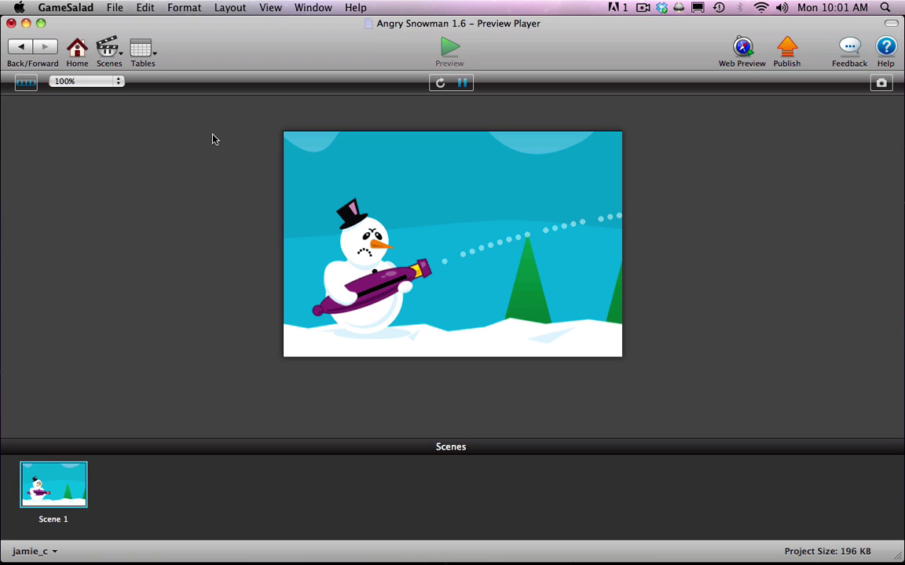
left_click(24, 48)
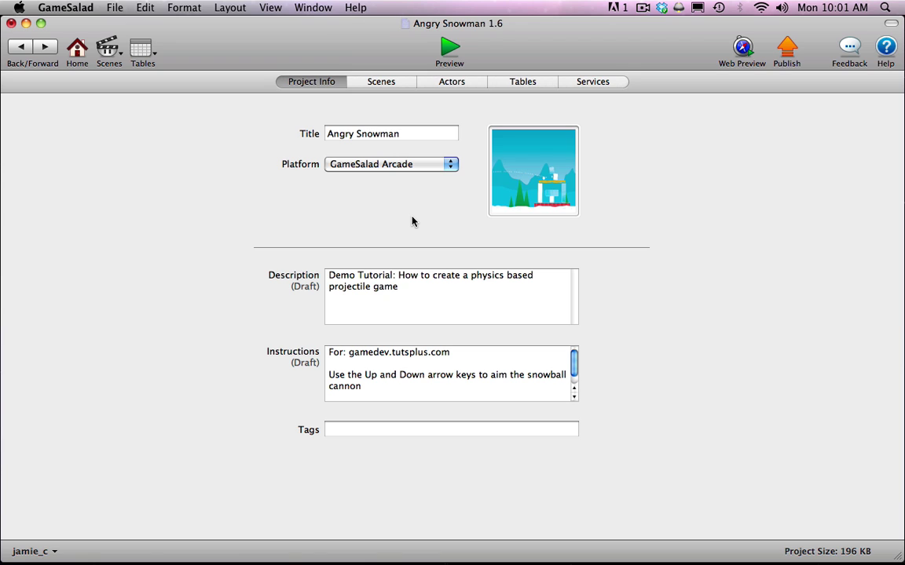
Switch to the Untitled project and set its title to "Angry Snowman".
left_click(312, 9)
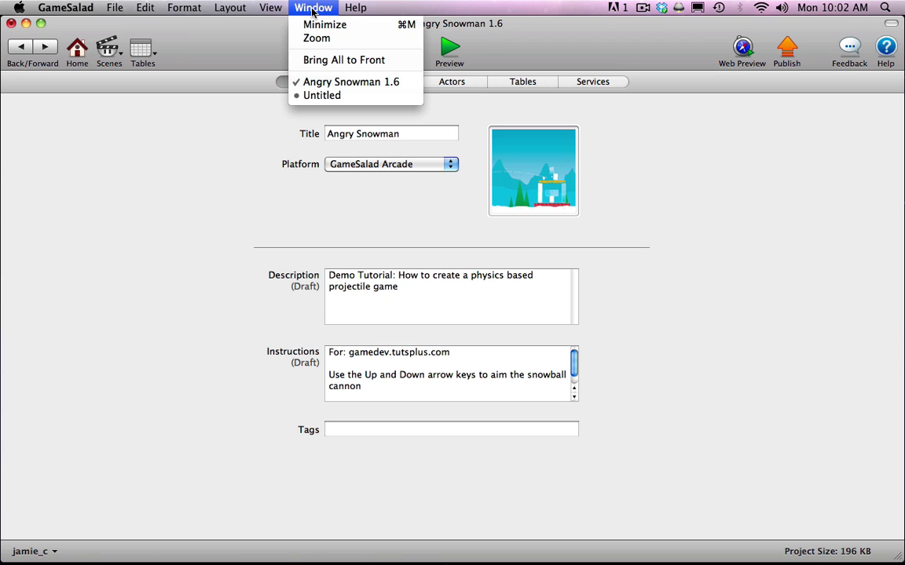
left_click(327, 96)
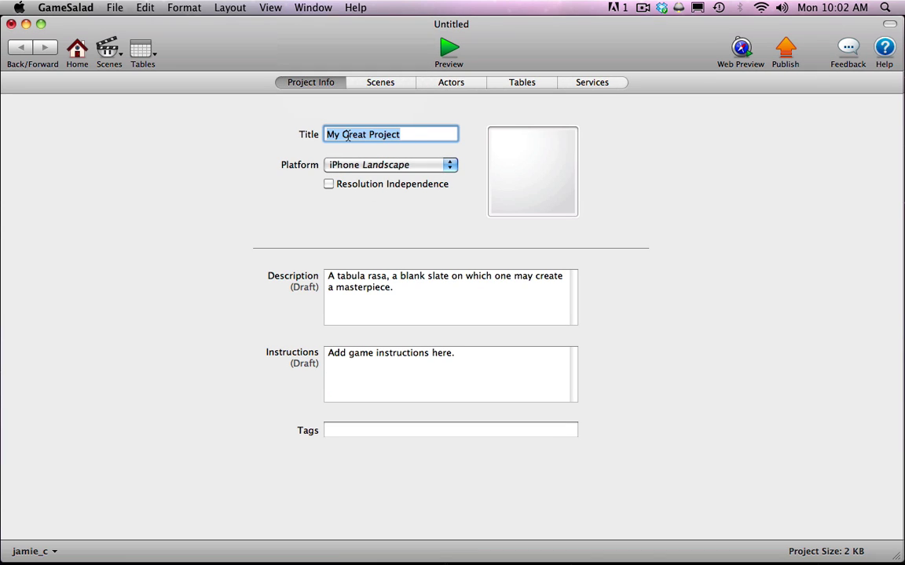
type("Angry S")
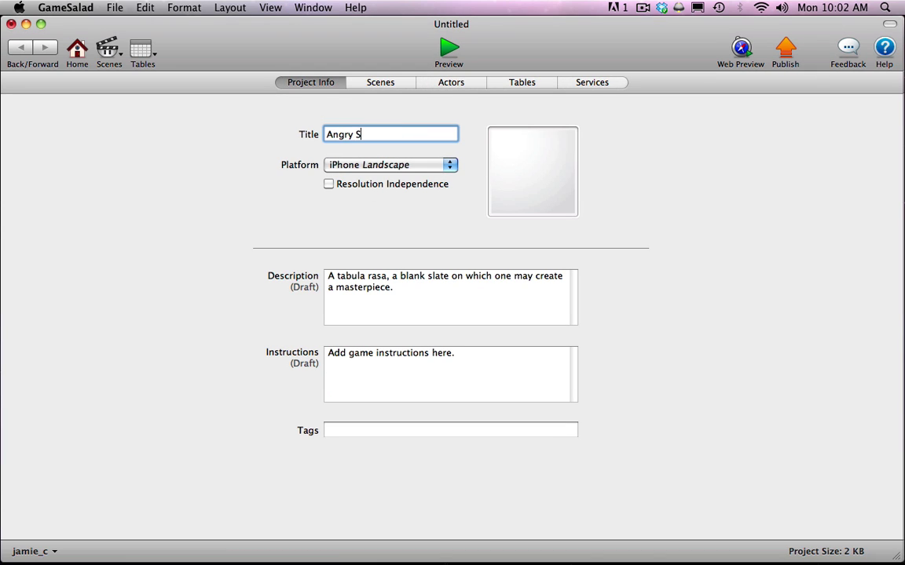
type("nowman")
Set the project's platform to GameSalad Arcade.
left_click(349, 167)
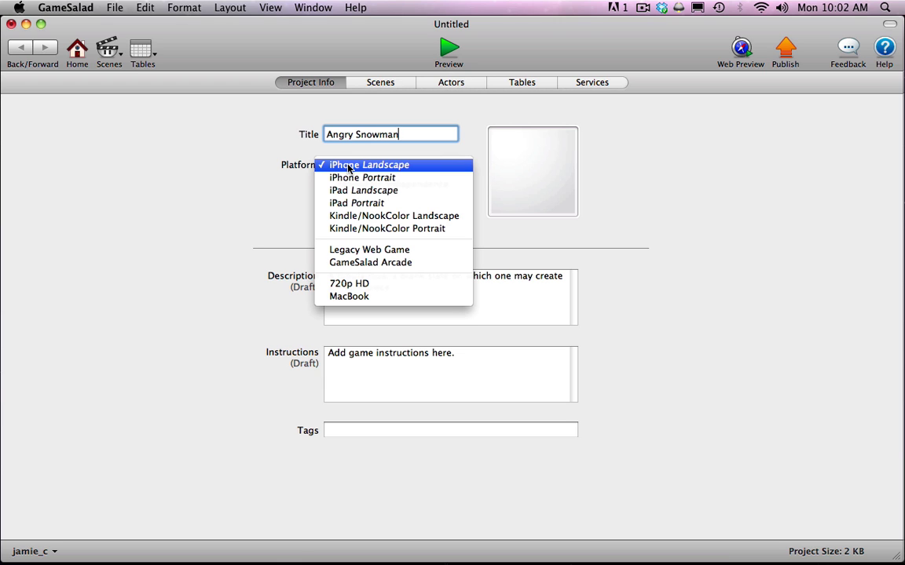
left_click(197, 161)
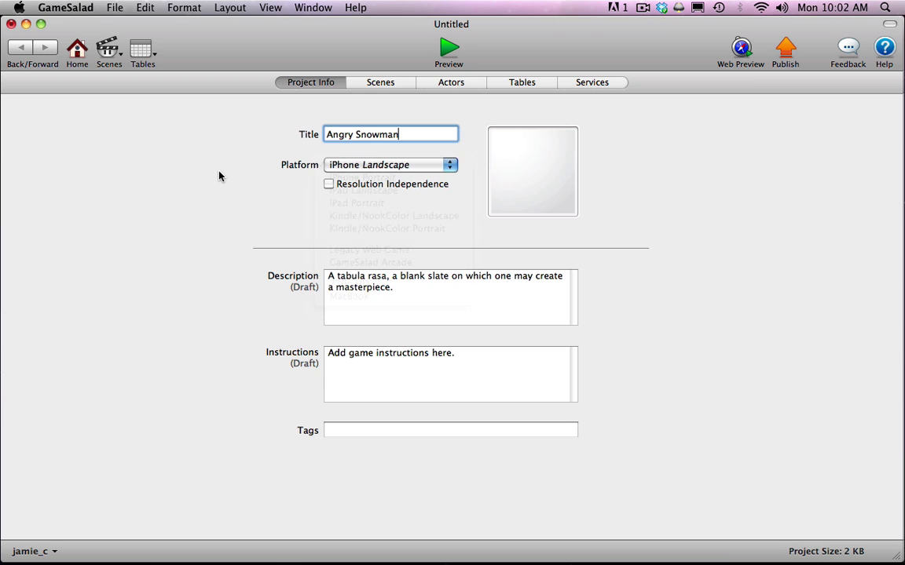
left_click(322, 167)
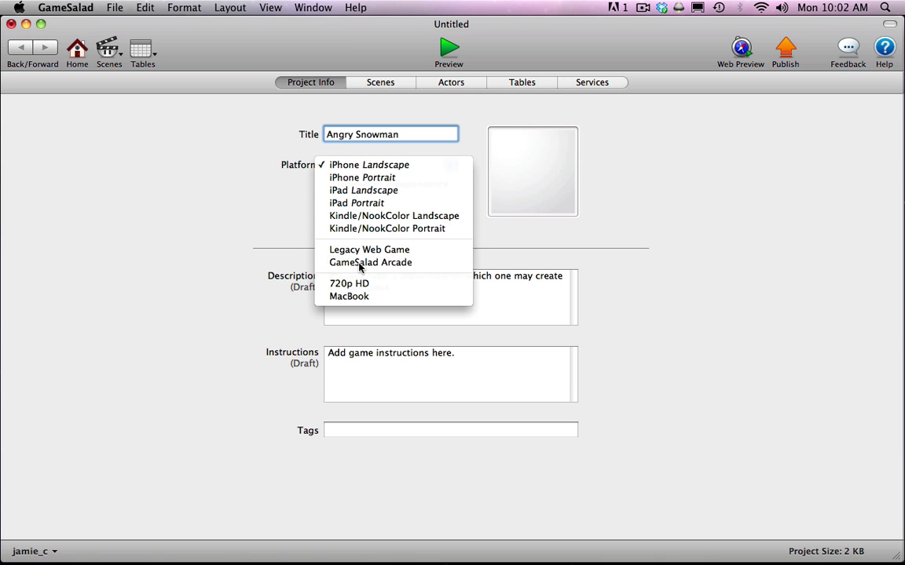
left_click(361, 262)
left_click(564, 148)
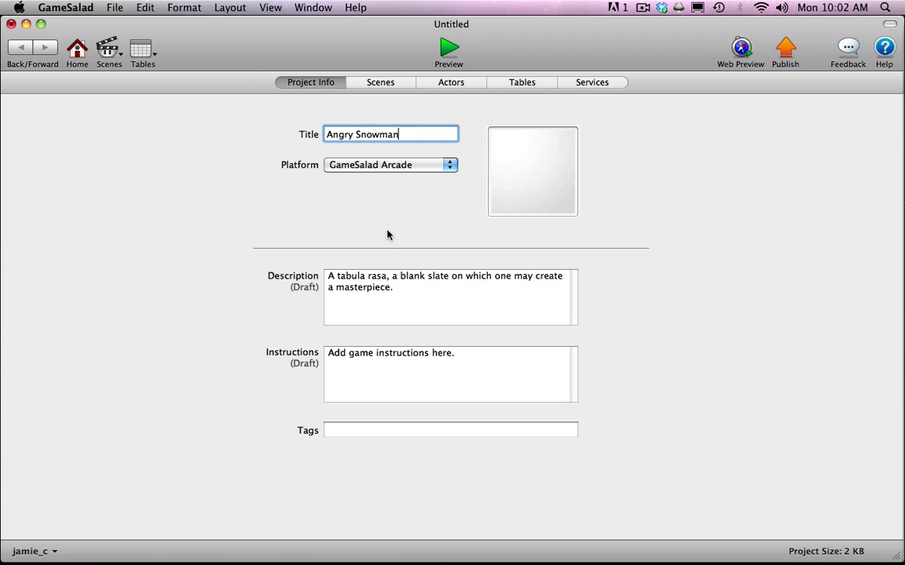
Open the Initial Scene and import all six PNG files from the Angry Snowman/tutorial 1/images folder into the image library.
left_click(382, 83)
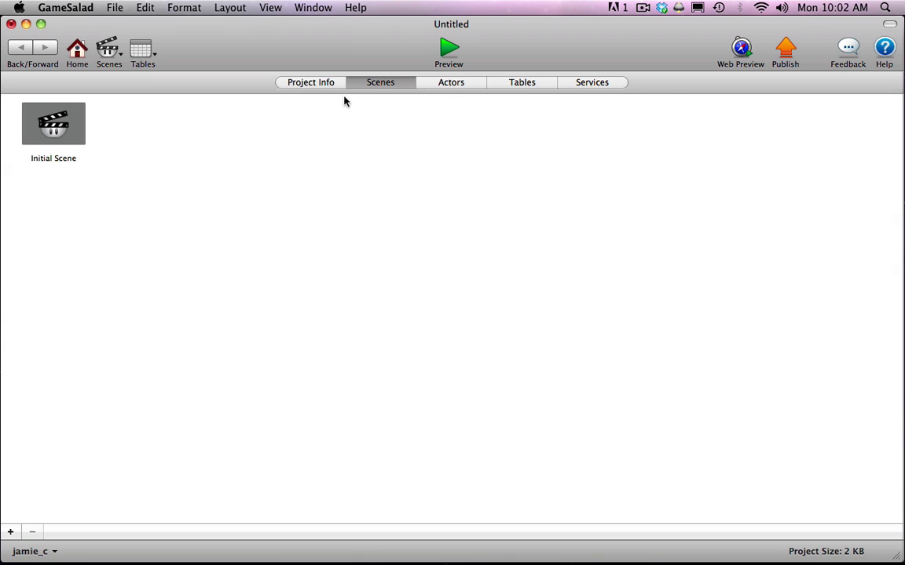
double_click(55, 128)
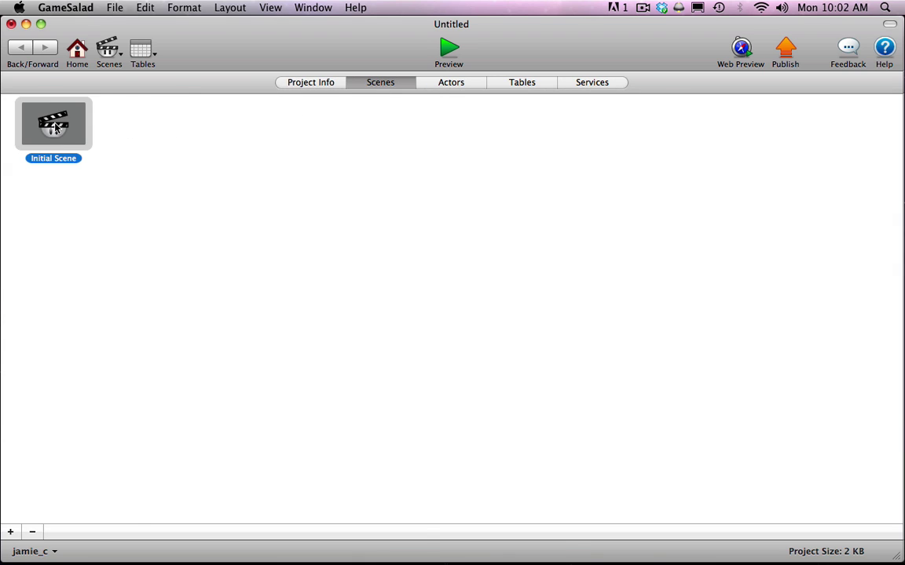
left_click(11, 532)
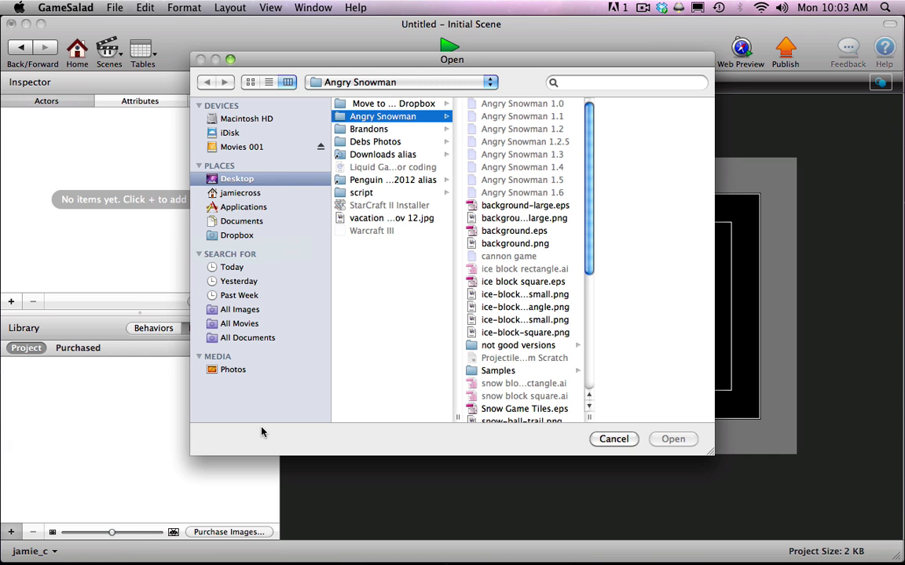
left_click_drag(596, 253, 587, 374)
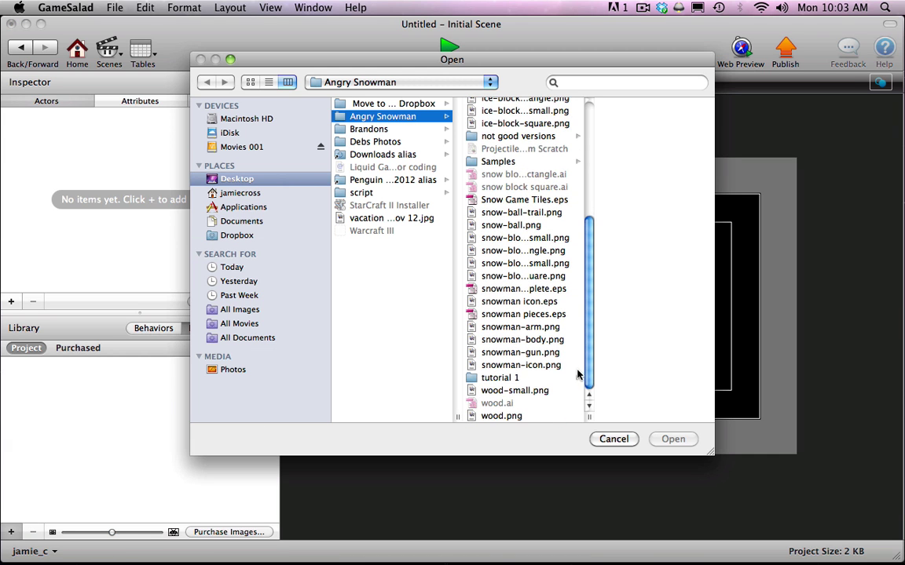
left_click(519, 379)
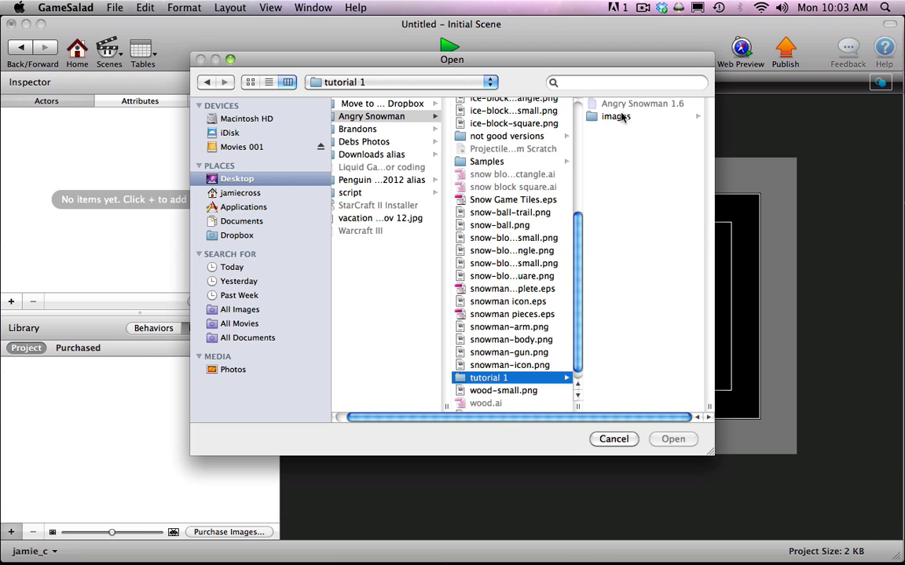
left_click(617, 116)
left_click(611, 109)
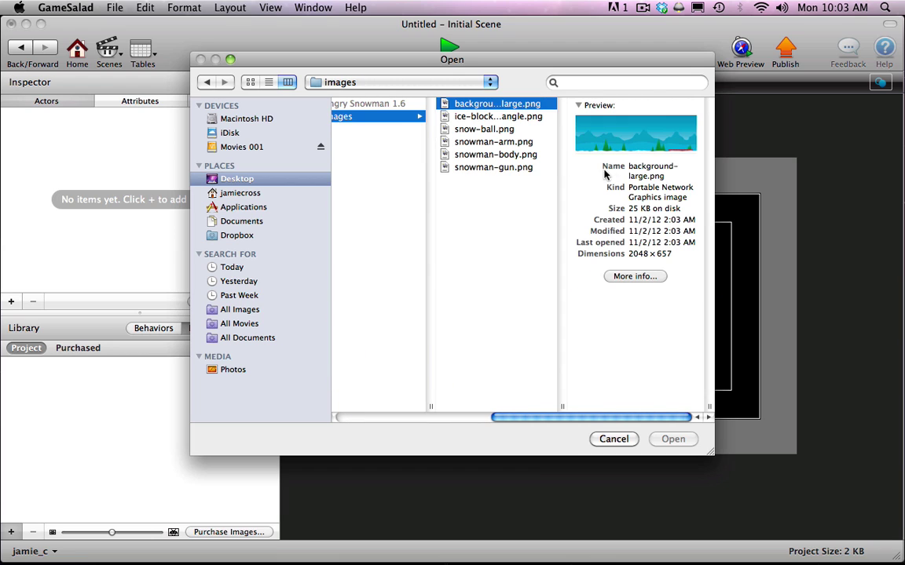
left_click(496, 168, "shift")
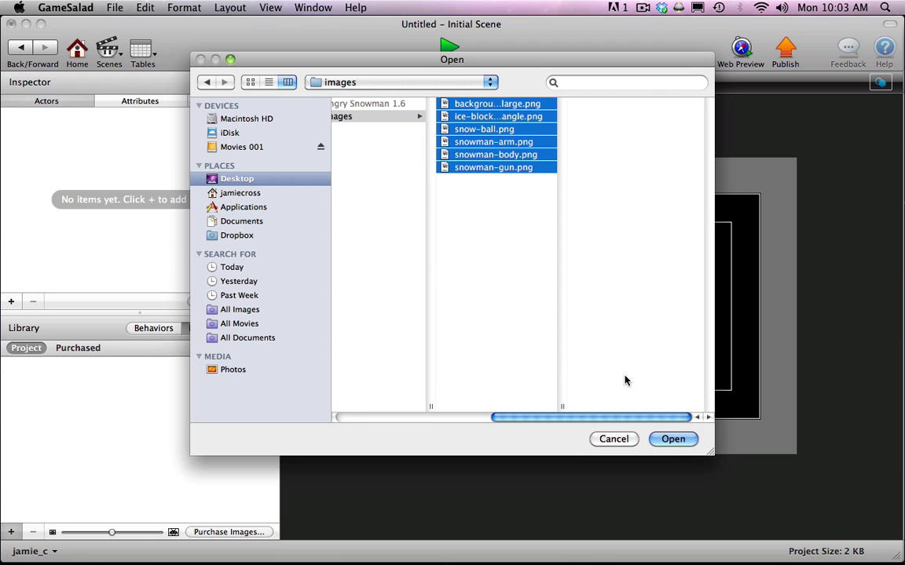
left_click(673, 441)
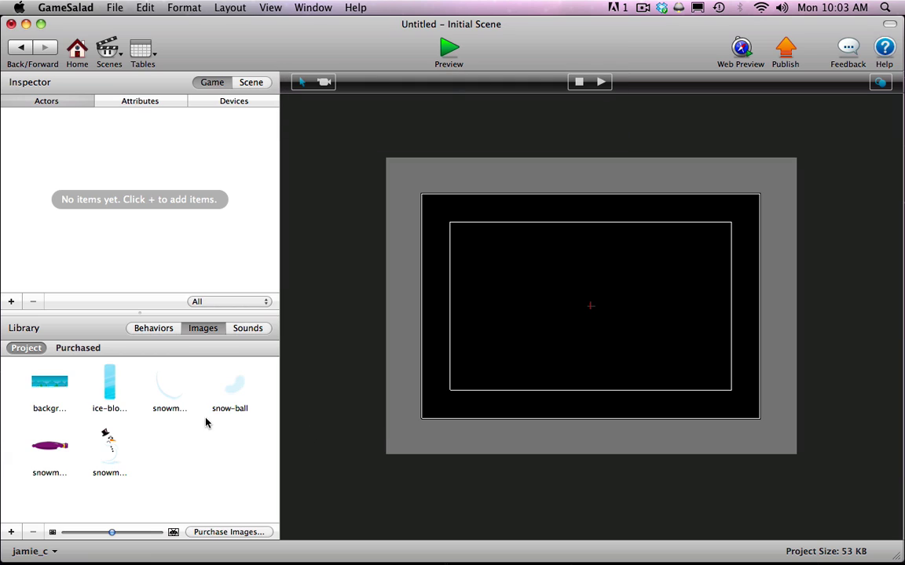
Examine the imported background, snowman body, arm, snowball, gun and ice block images in the library.
left_click(49, 383)
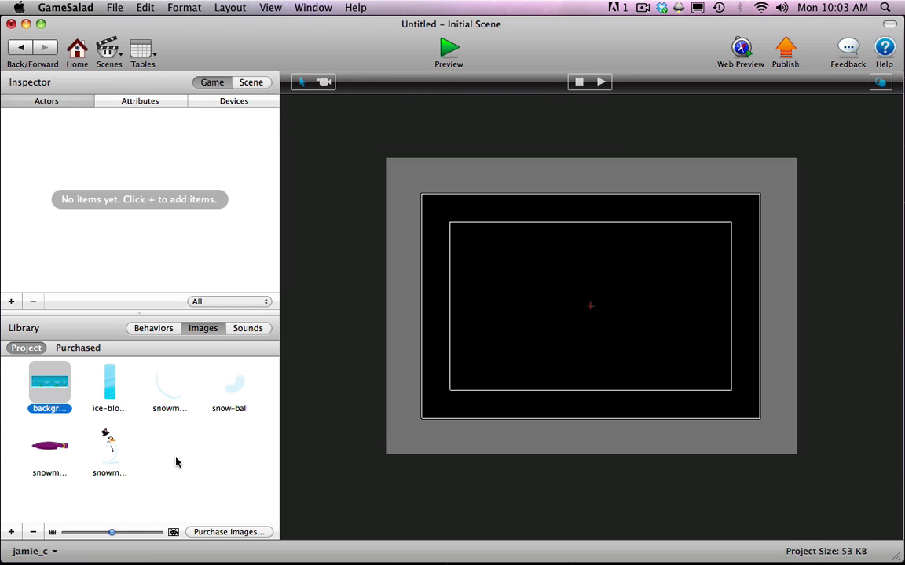
left_click(112, 450)
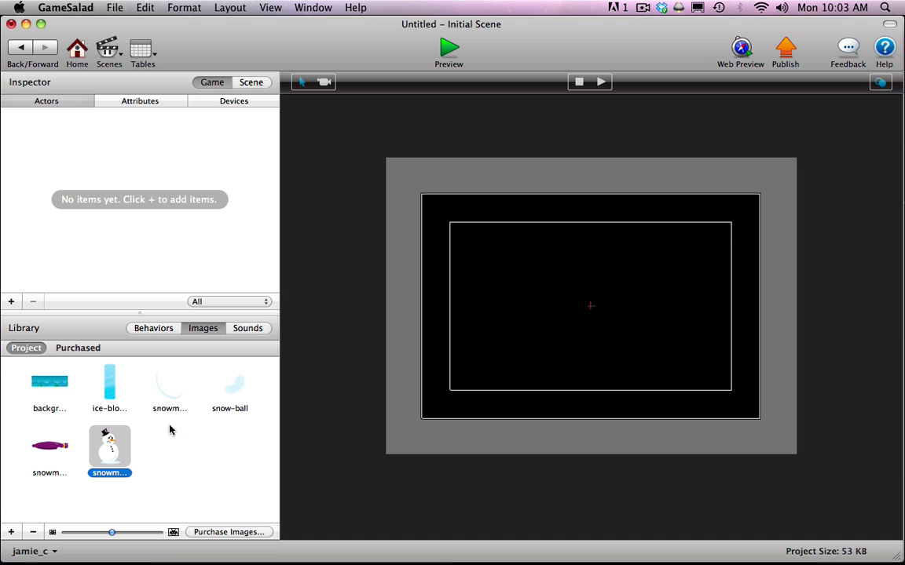
left_click(164, 397)
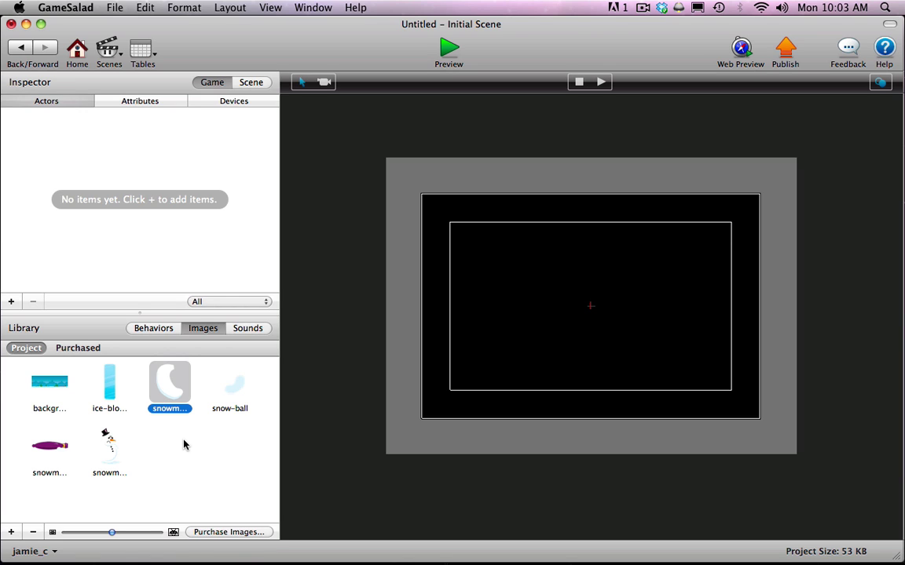
left_click(230, 381)
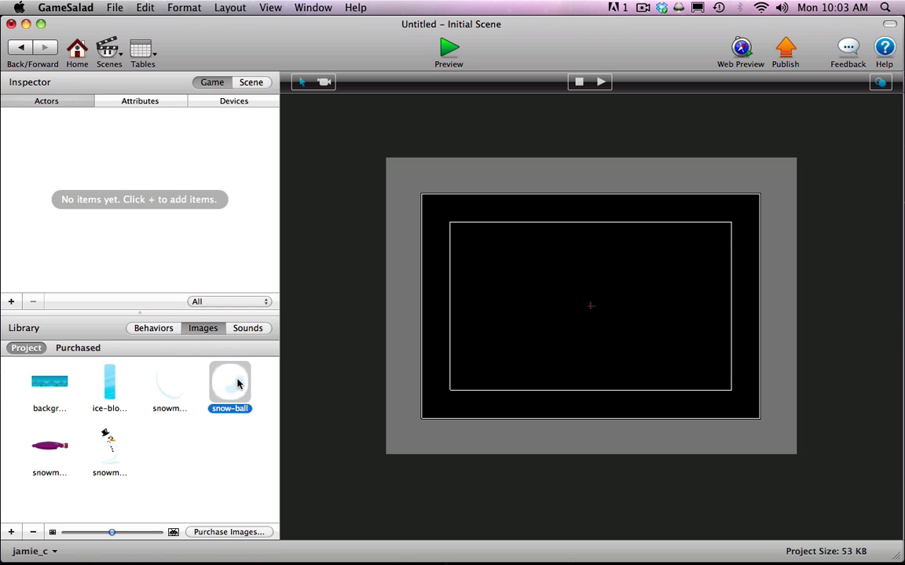
left_click(56, 441)
left_click(100, 355)
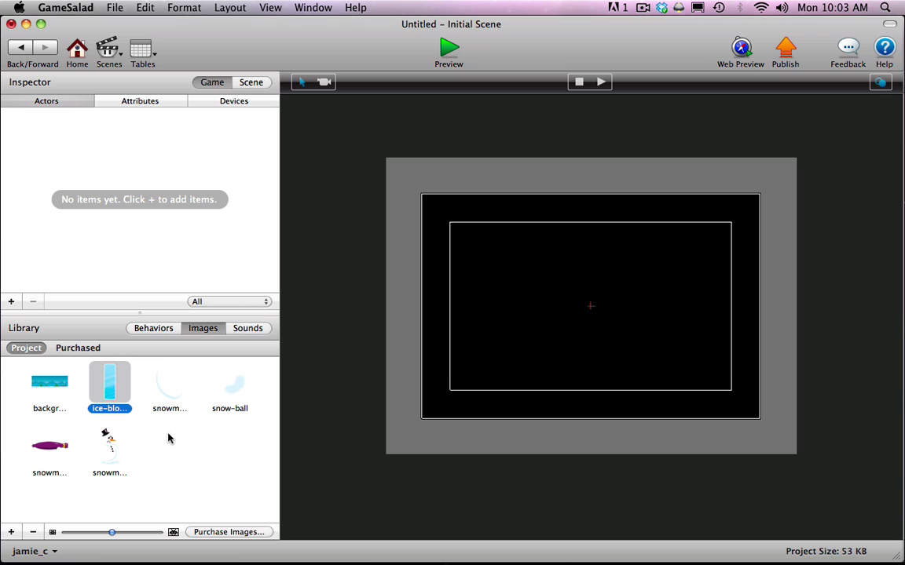
left_click(150, 169)
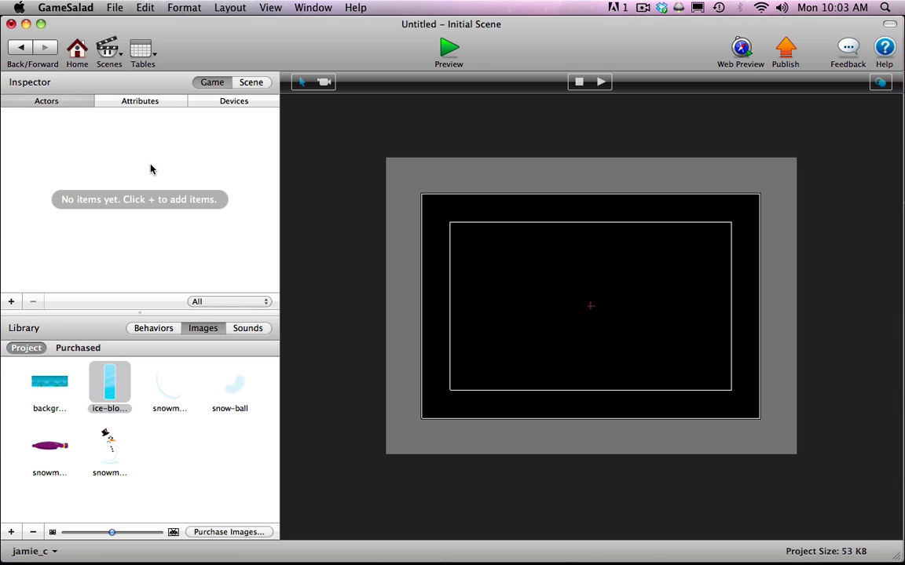
Set the Initial Scene's size to 2048 wide and 512 high.
left_click(251, 83)
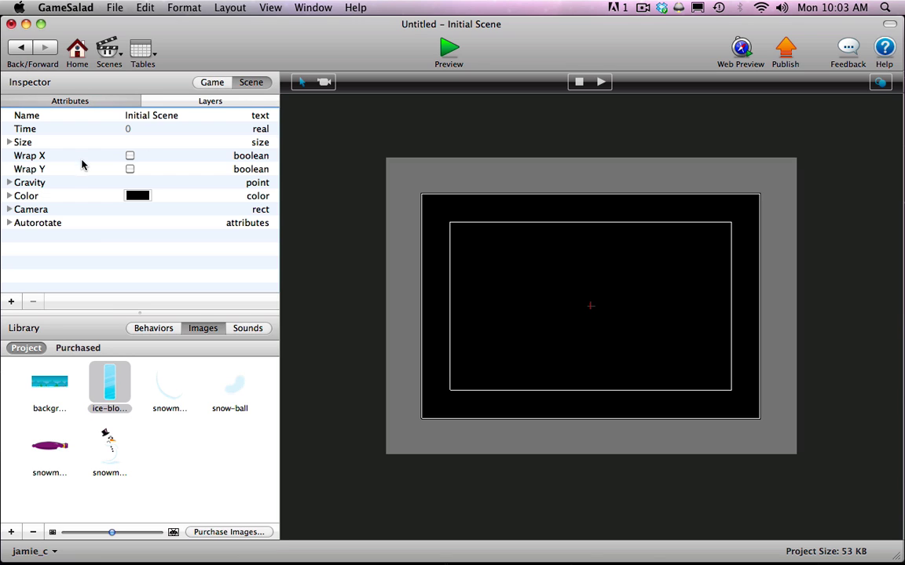
left_click(9, 143)
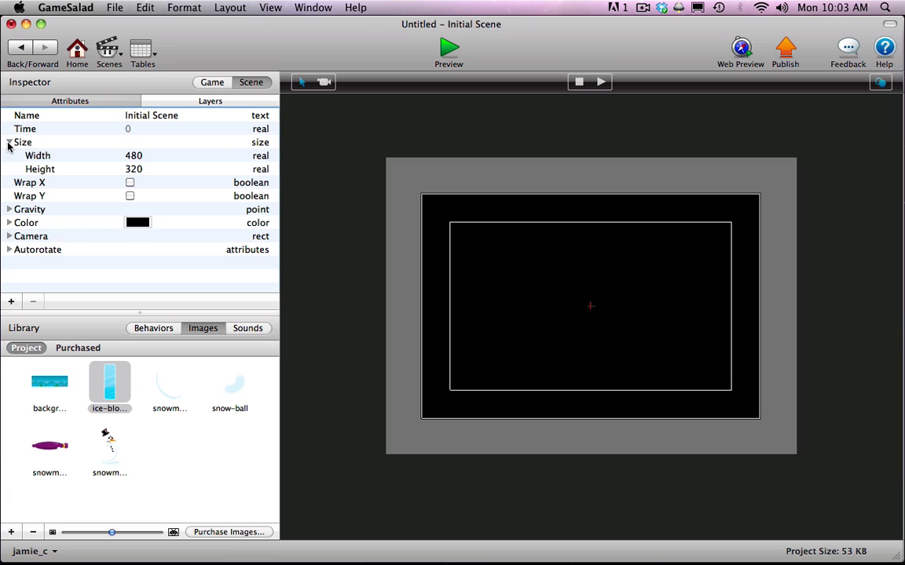
left_click(134, 157)
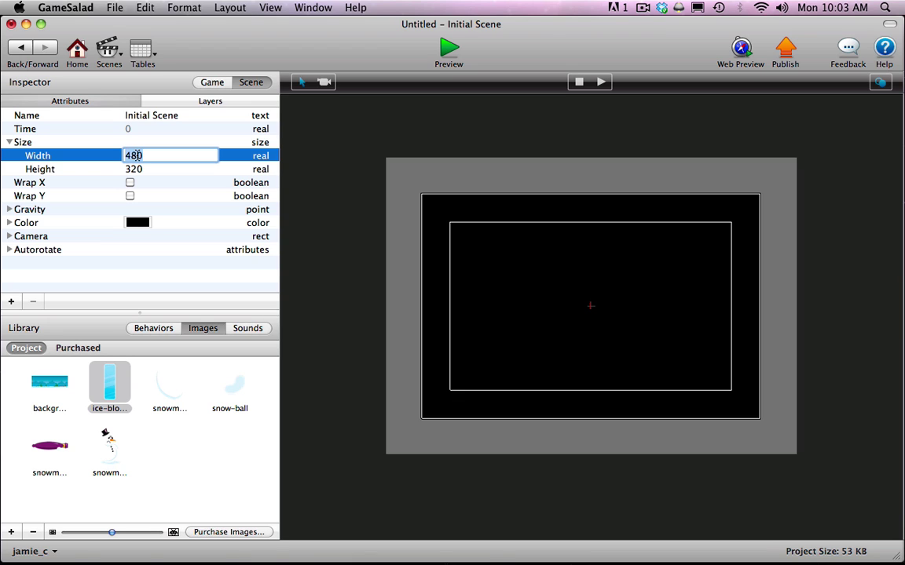
type("2048")
left_click(137, 170)
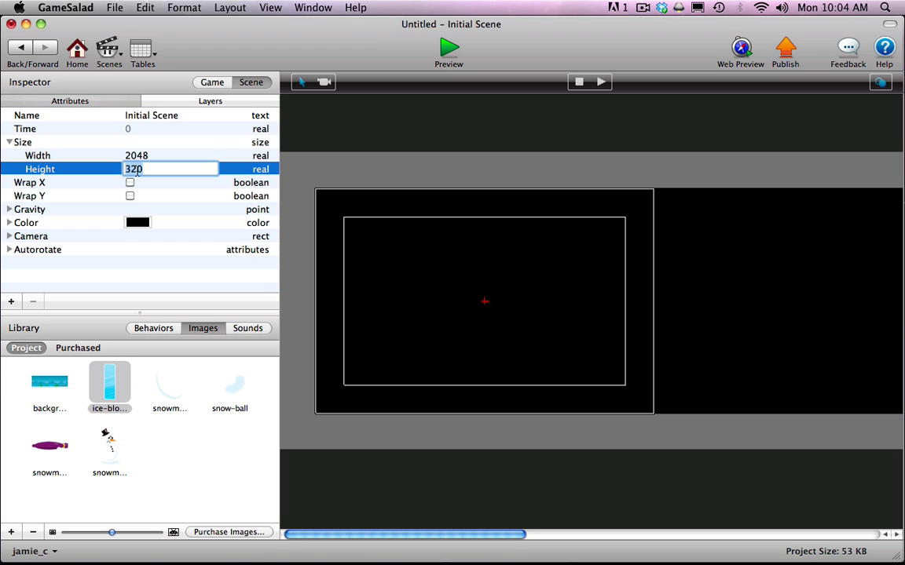
type("512")
key("Return")
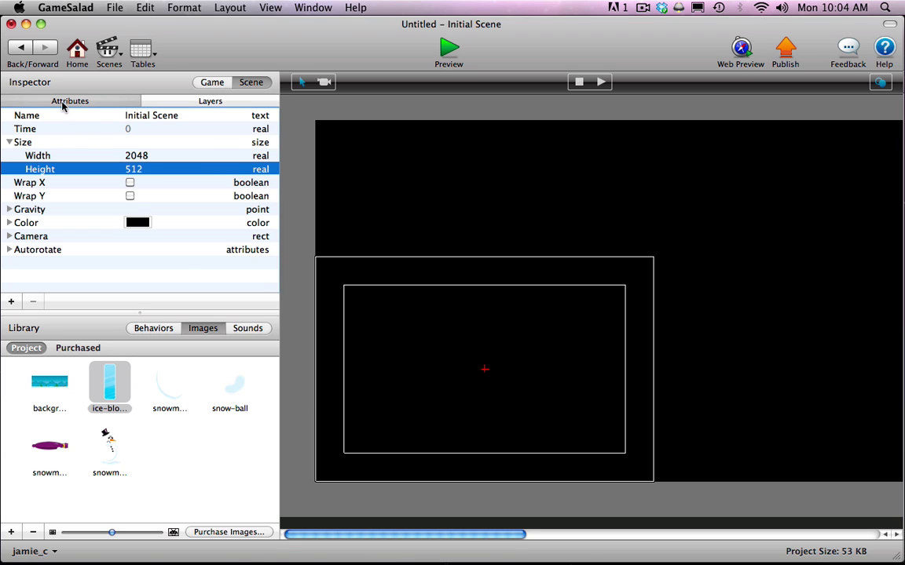
Reopen the Initial Scene and add a boolean game attribute named "snowBall".
left_click(21, 49)
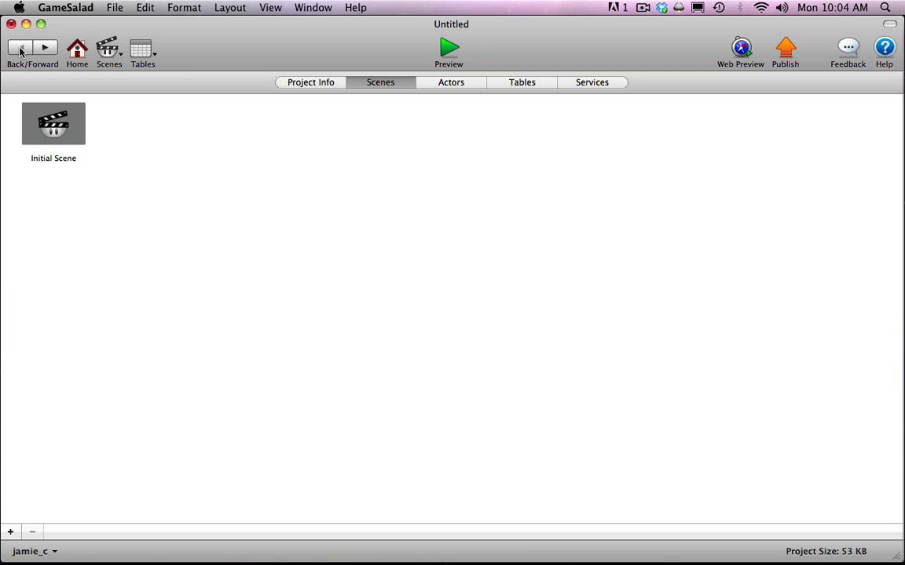
double_click(64, 119)
left_click(122, 102)
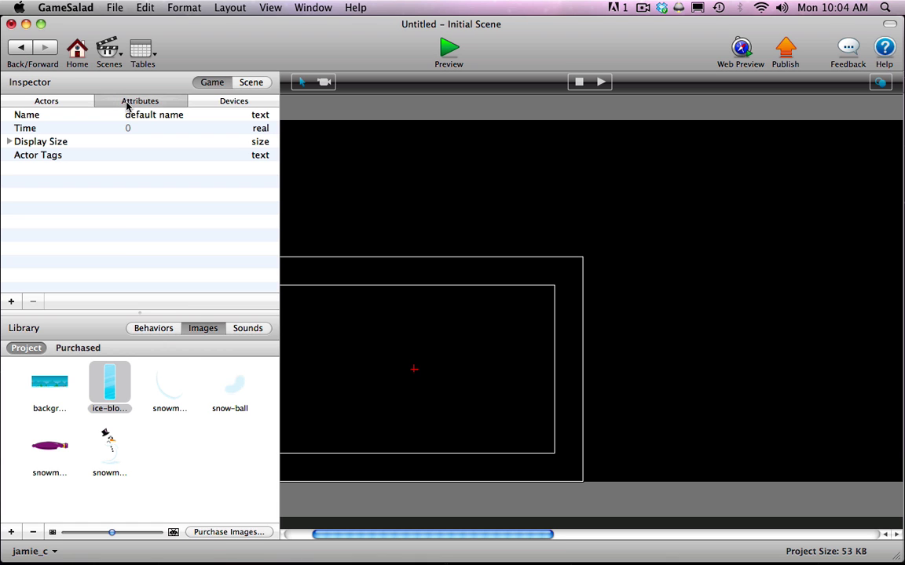
left_click(11, 301)
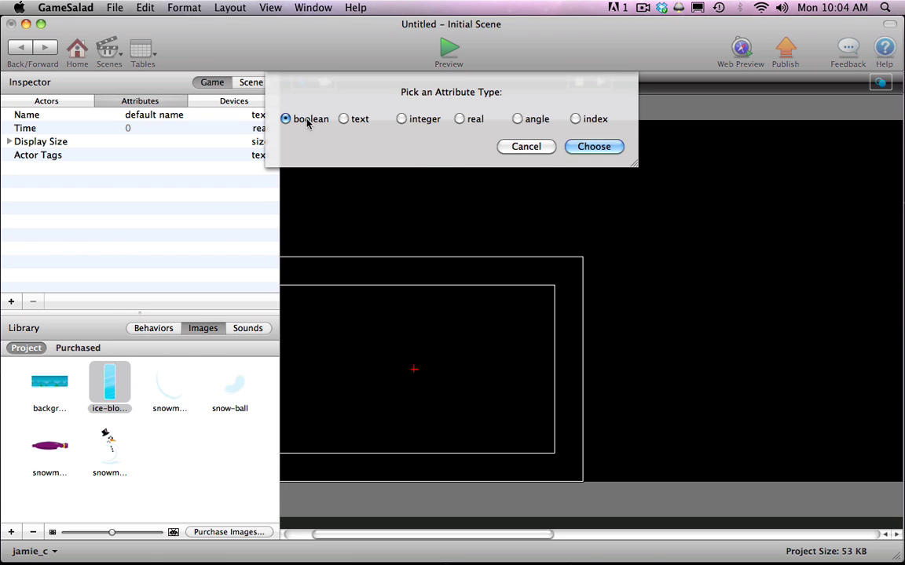
left_click(594, 146)
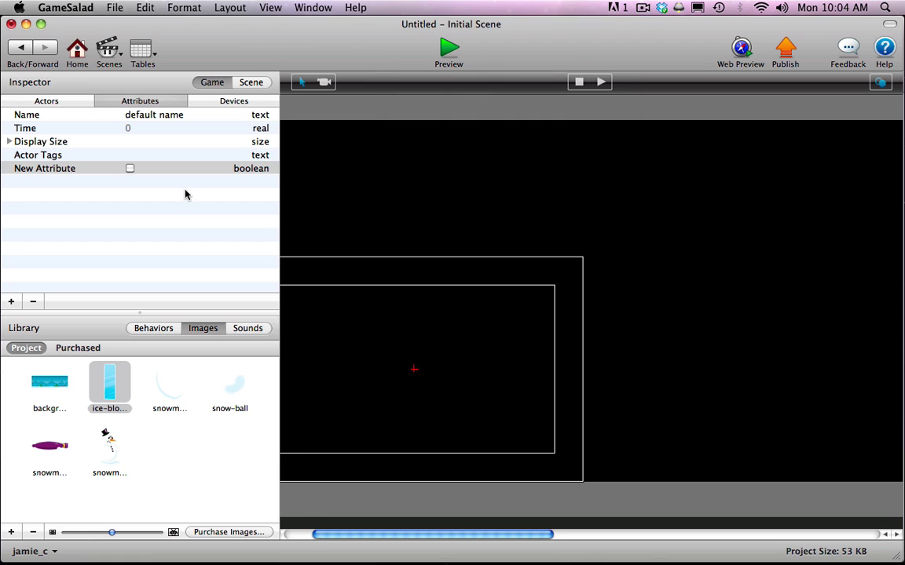
double_click(48, 170)
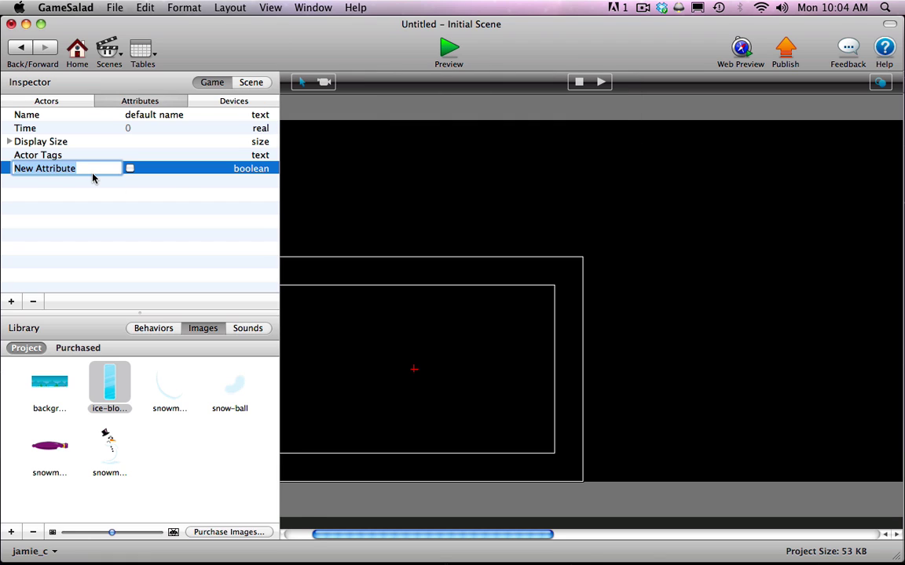
type("snowBall")
key("Return")
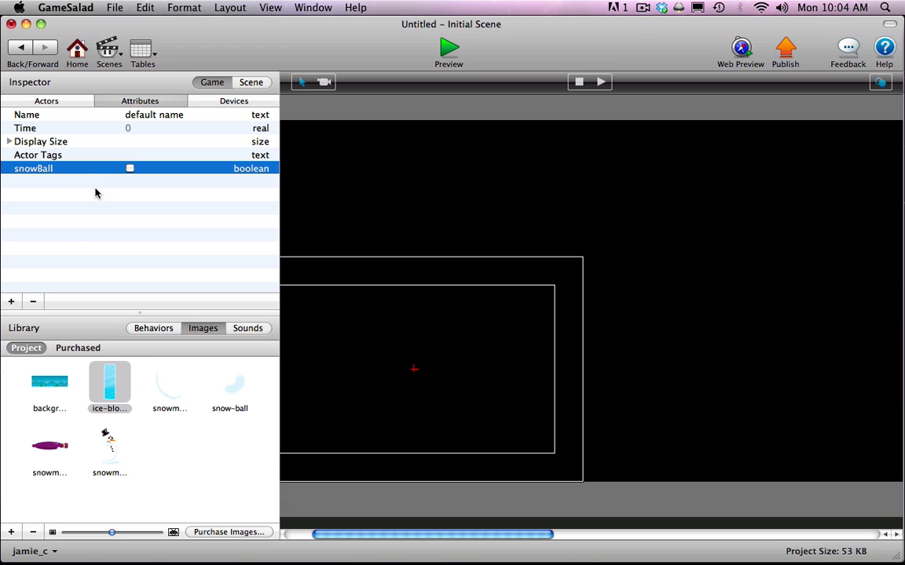
left_click(131, 168)
Add a game attribute of type real named "power".
left_click(11, 302)
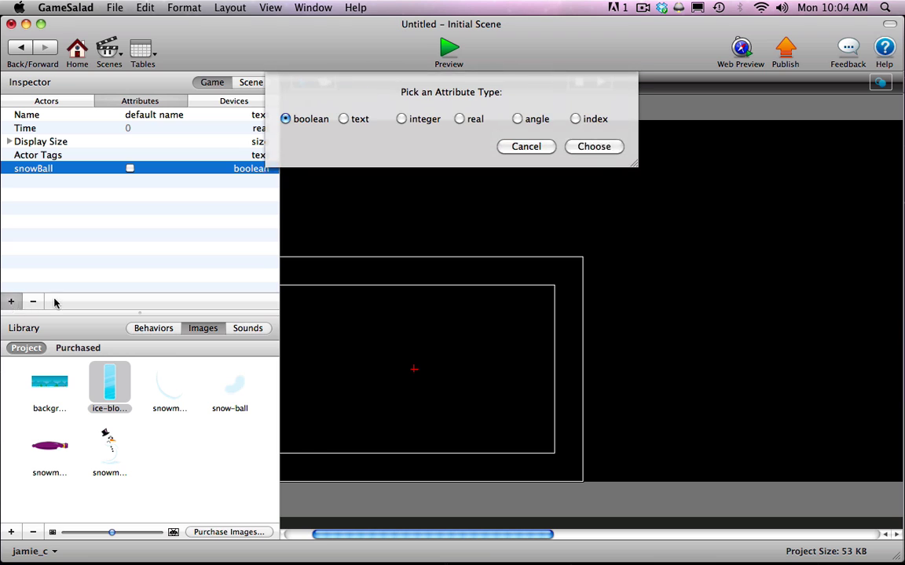
left_click(460, 120)
left_click(594, 146)
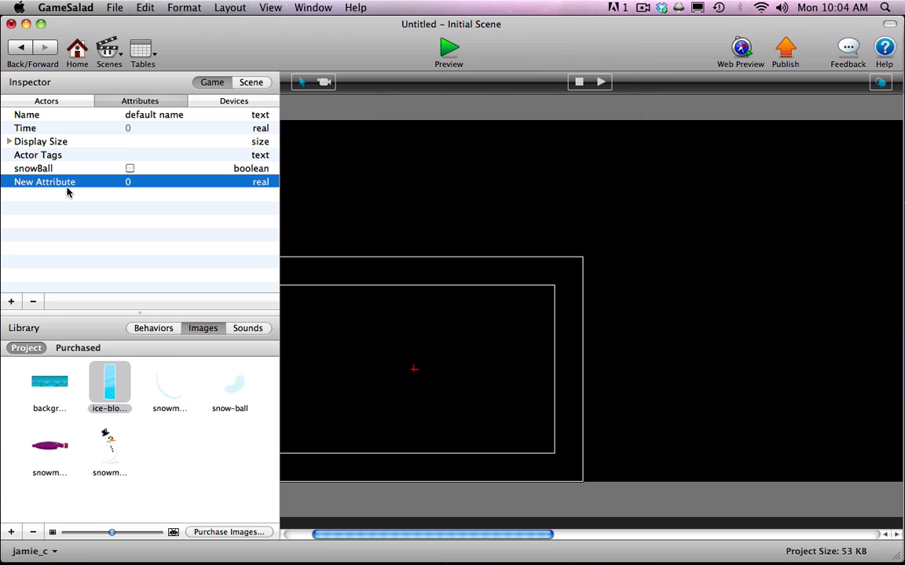
double_click(64, 182)
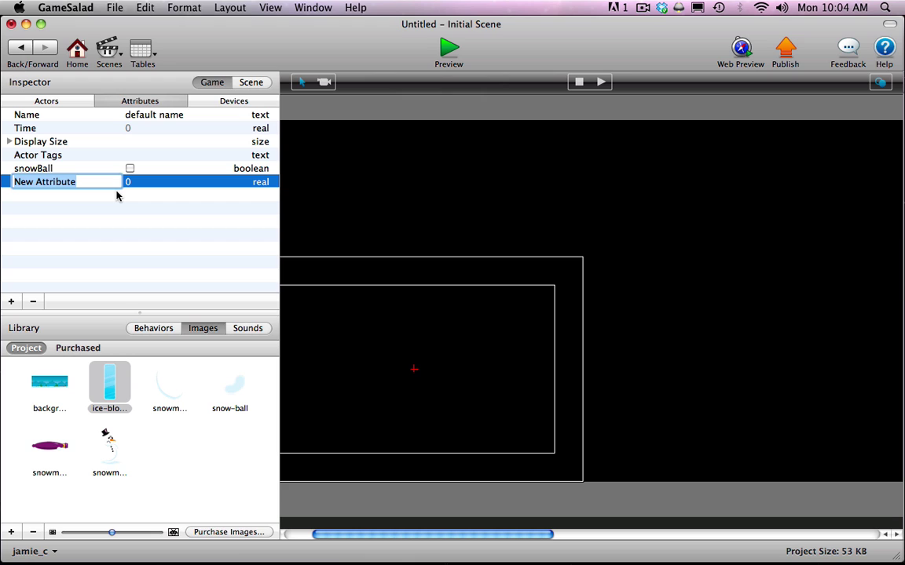
type("power")
key("Return")
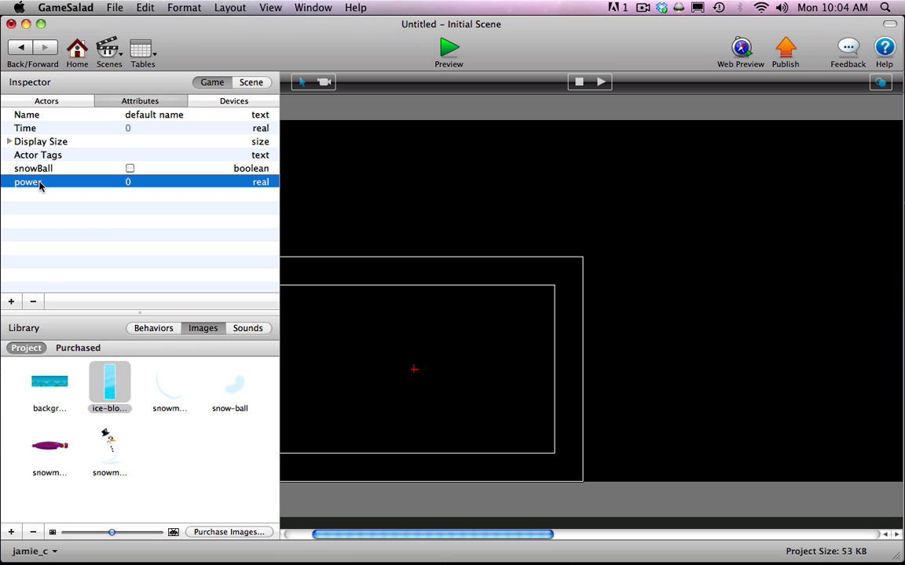
Add a game attribute of type integer named "ballSpeed".
left_click(11, 302)
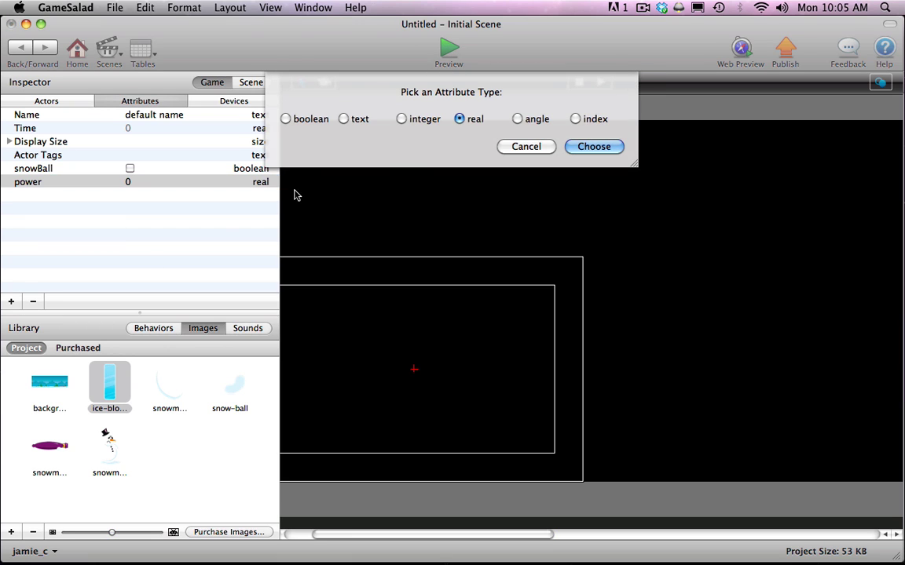
left_click(401, 119)
left_click(582, 146)
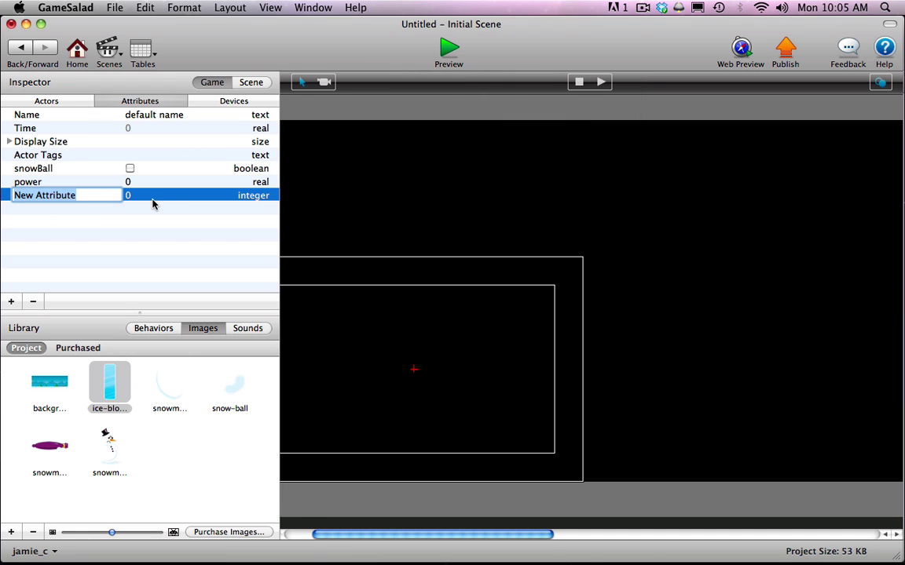
type("ballSpeed")
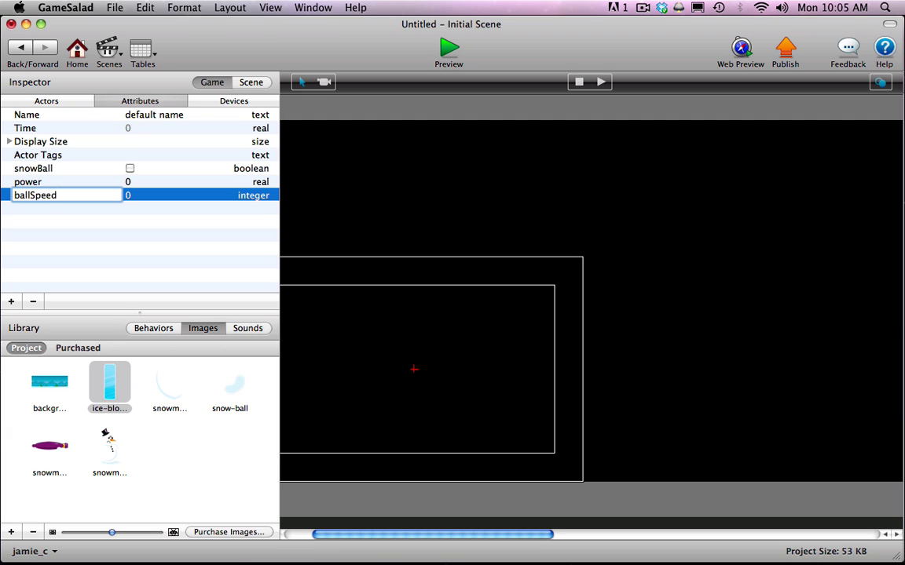
key("Return")
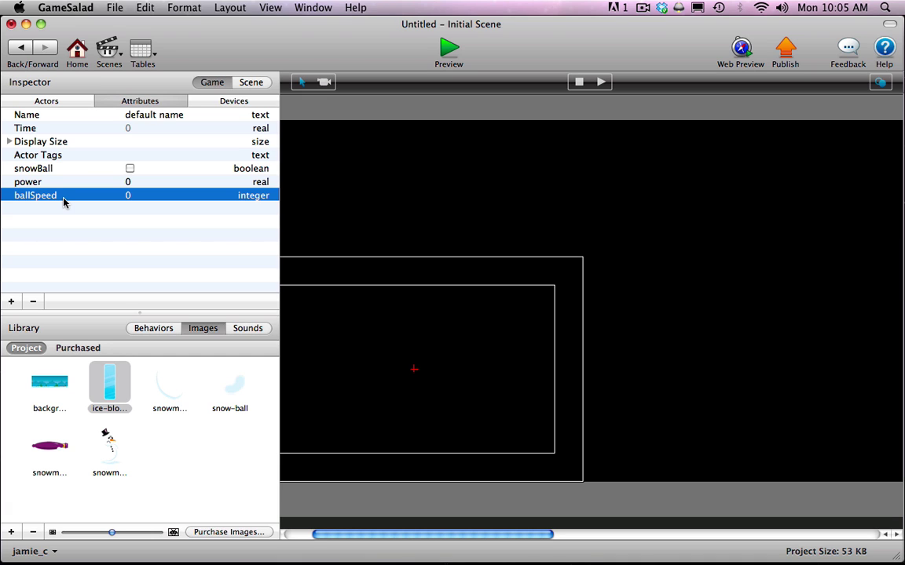
Create an actor from each of the six images in the project's image library.
left_click(135, 394)
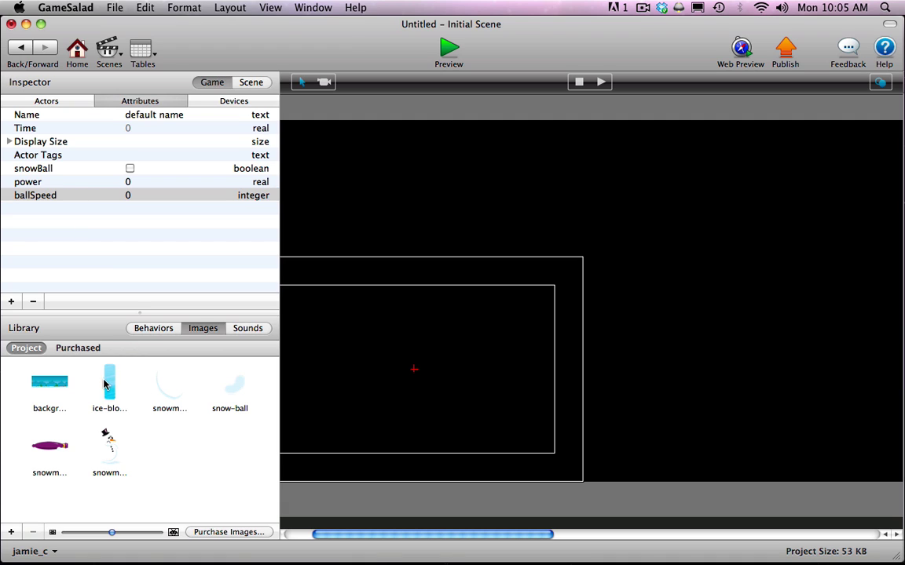
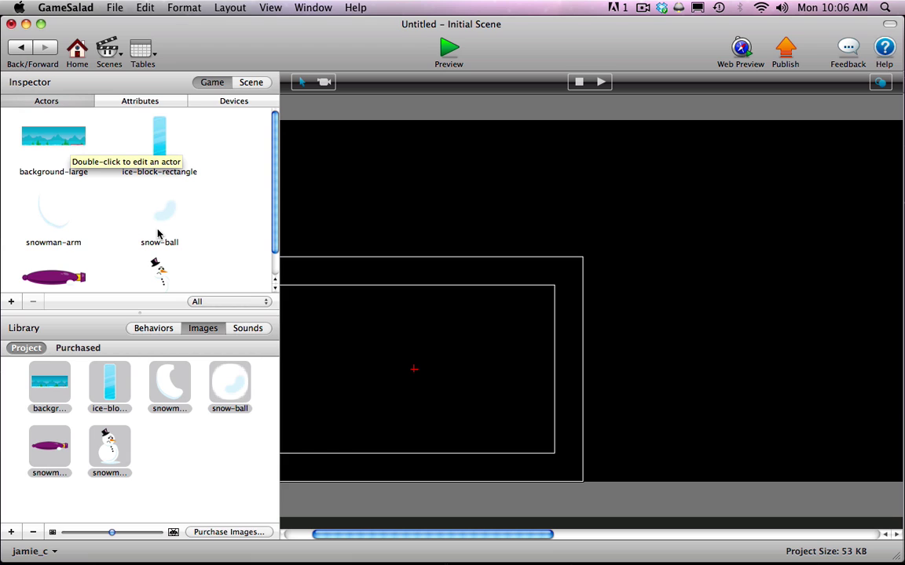
left_click_drag(272, 217, 278, 247)
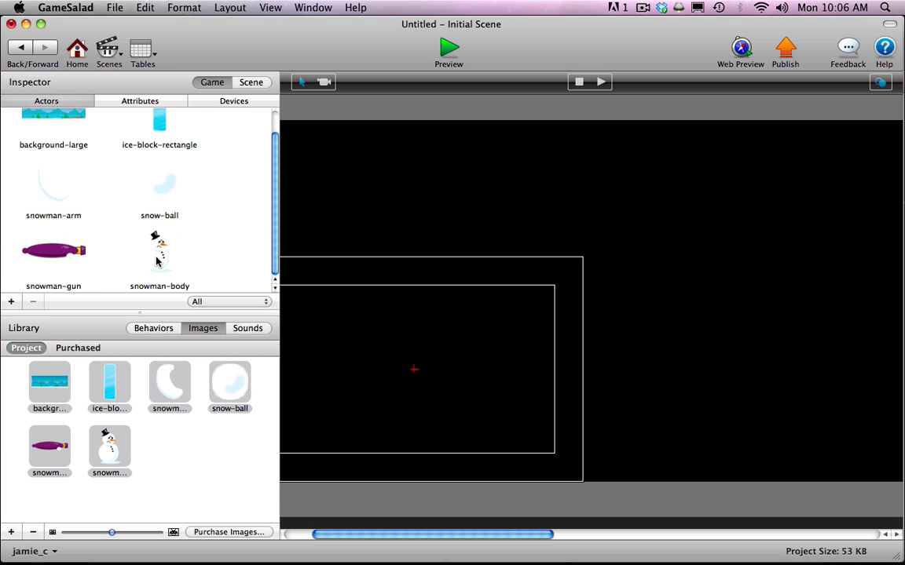
left_click(161, 416)
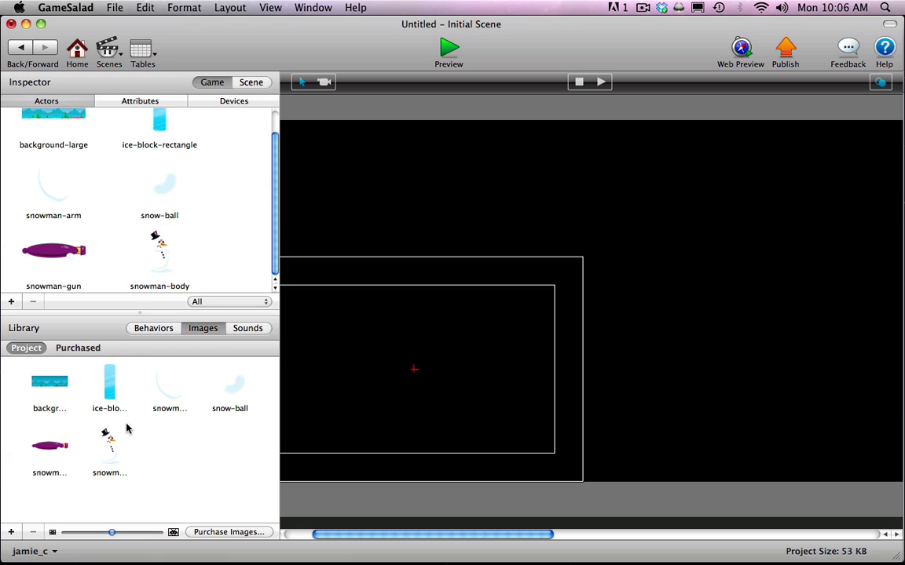
Add a new blank actor to the game and name it "ground".
left_click(12, 303)
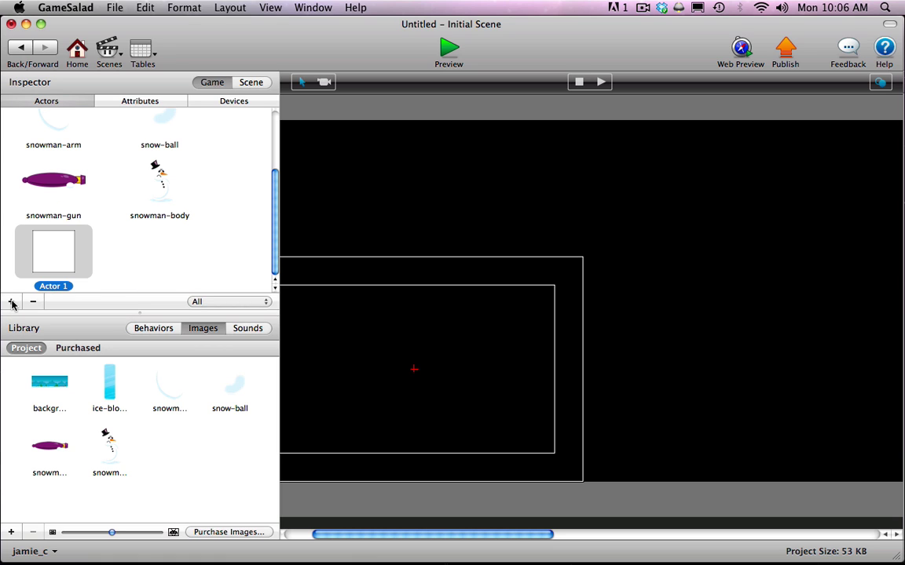
double_click(54, 284)
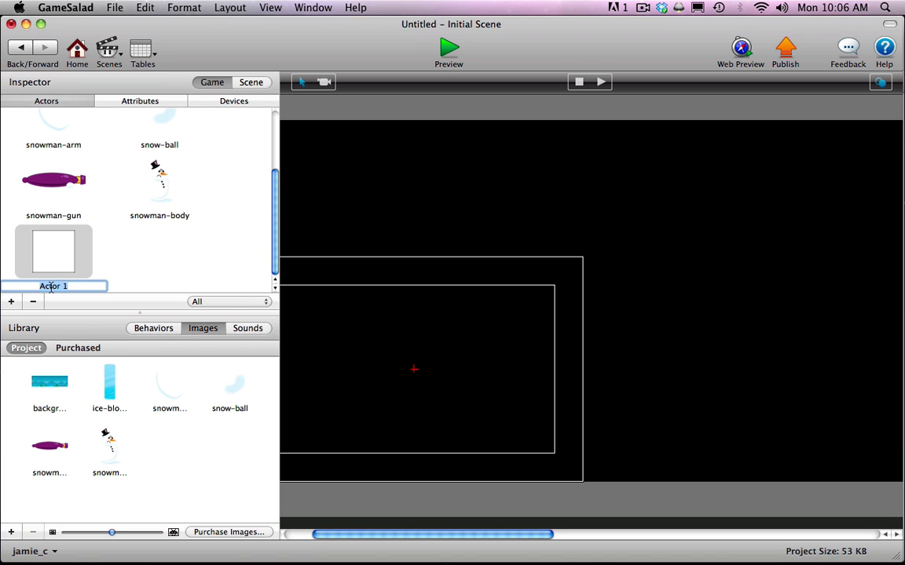
type("ground")
left_click(93, 256)
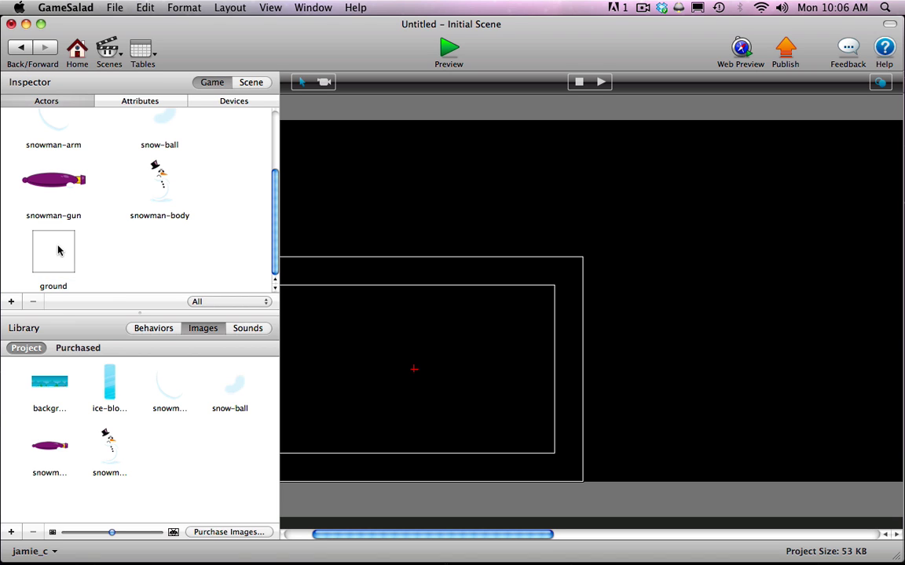
Set the ground actor's color to light green and return to the Initial Scene.
double_click(58, 245)
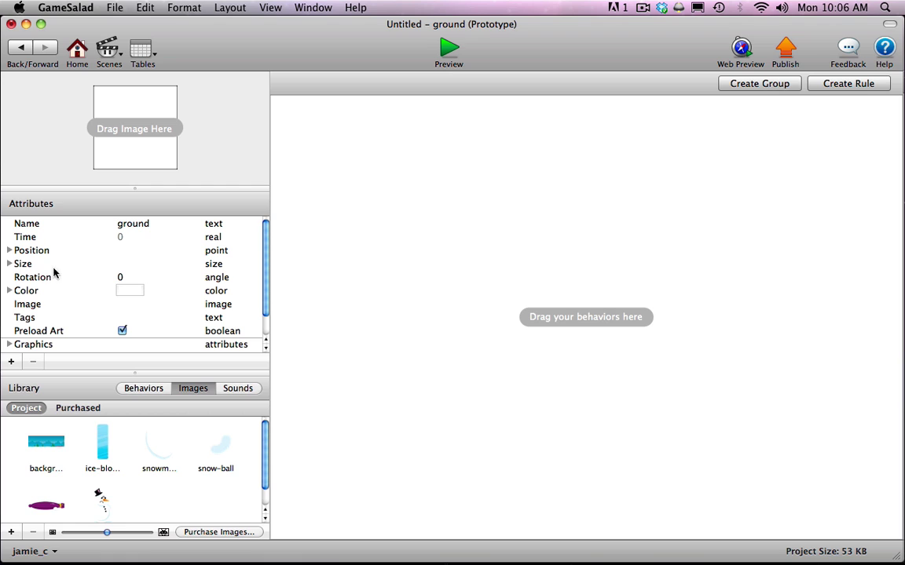
left_click(8, 290)
left_click(141, 292)
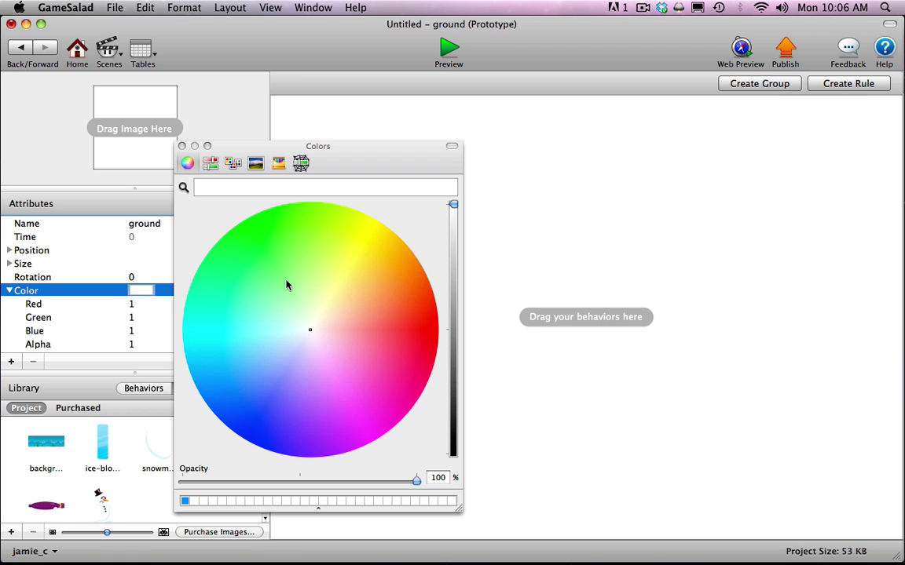
left_click(248, 238)
left_click(181, 146)
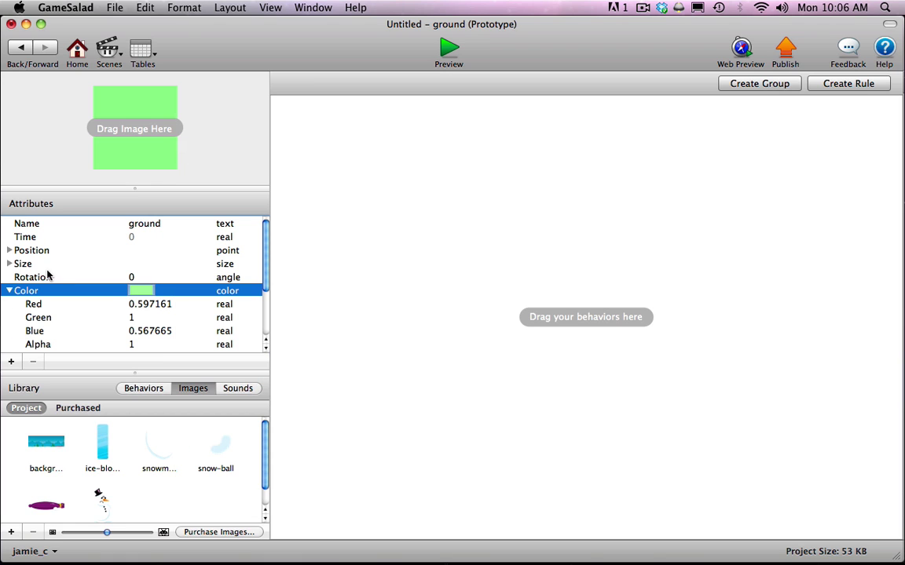
left_click(8, 290)
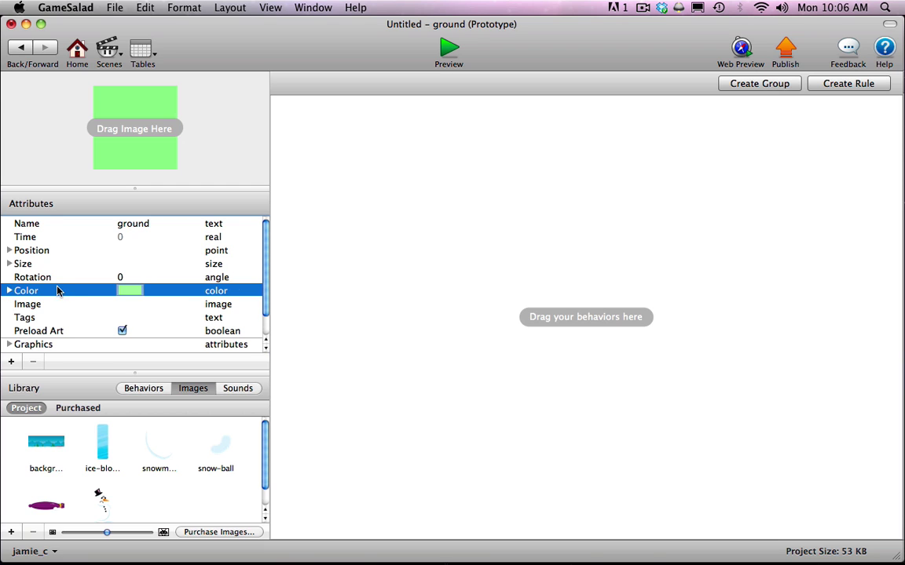
left_click(20, 47)
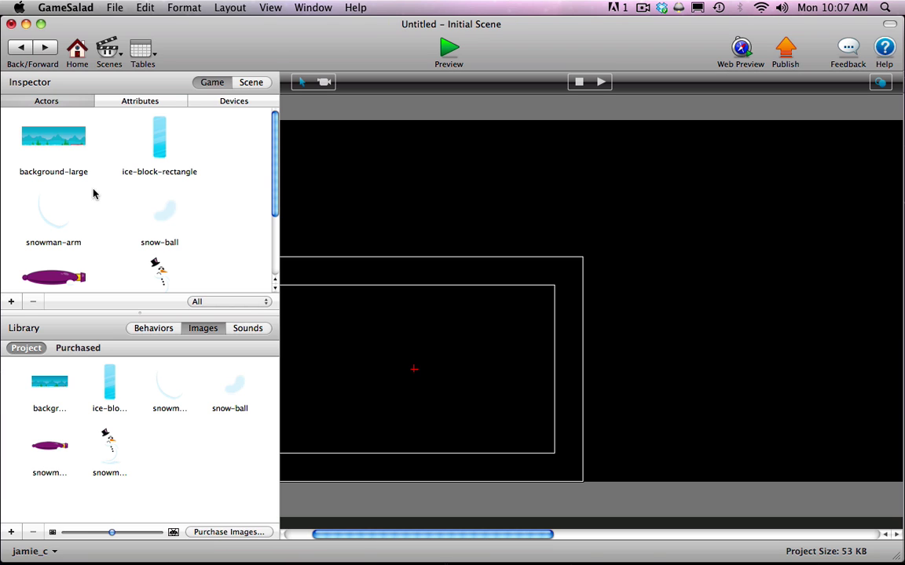
Add another blank actor to the game and name it "powerbar".
left_click_drag(275, 208, 276, 287)
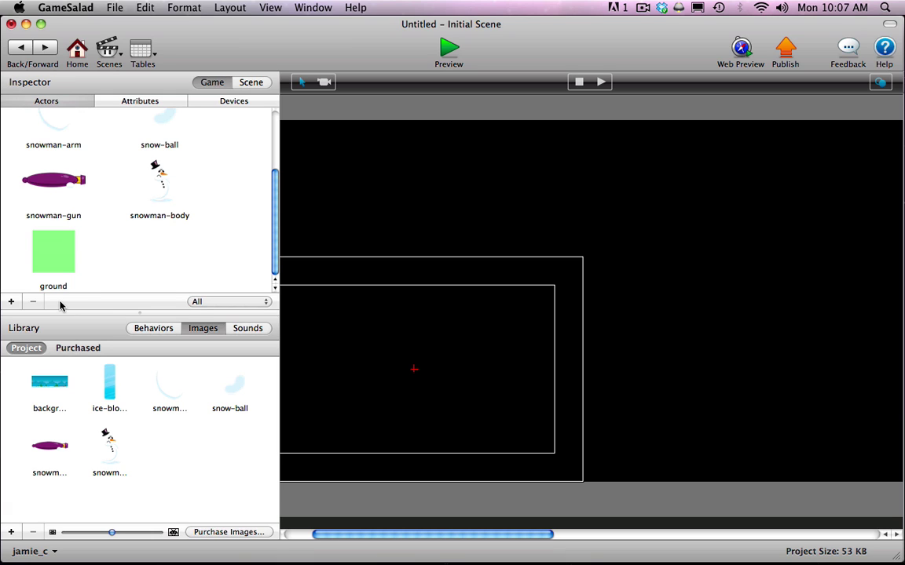
left_click(11, 301)
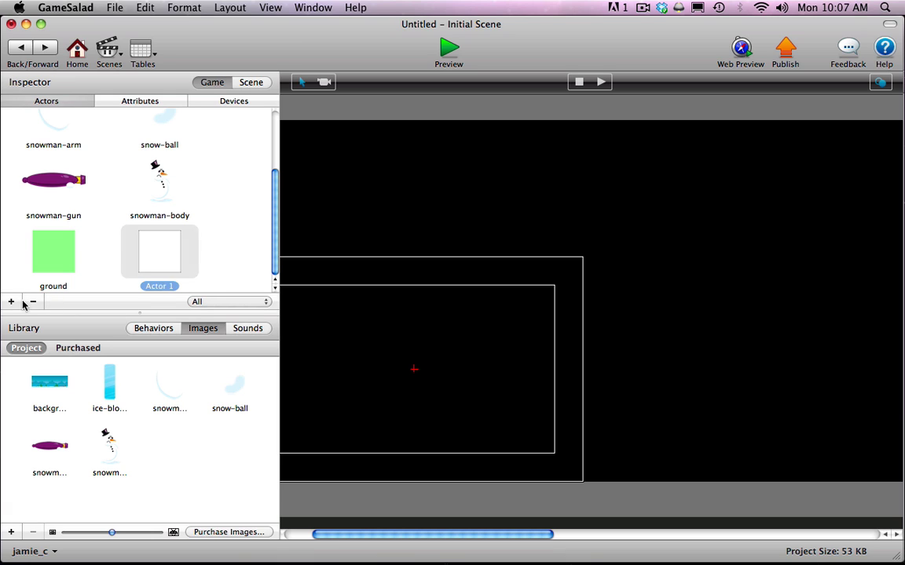
left_click(160, 286)
type("po")
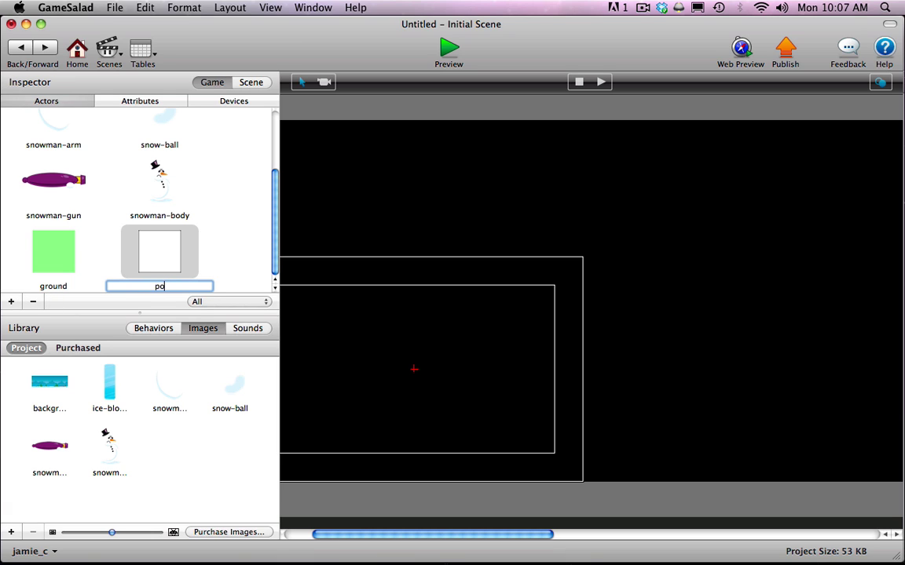
type("werbar")
double_click(160, 287)
Set the powerbar actor's color to bright yellow and return to the Initial Scene.
double_click(151, 243)
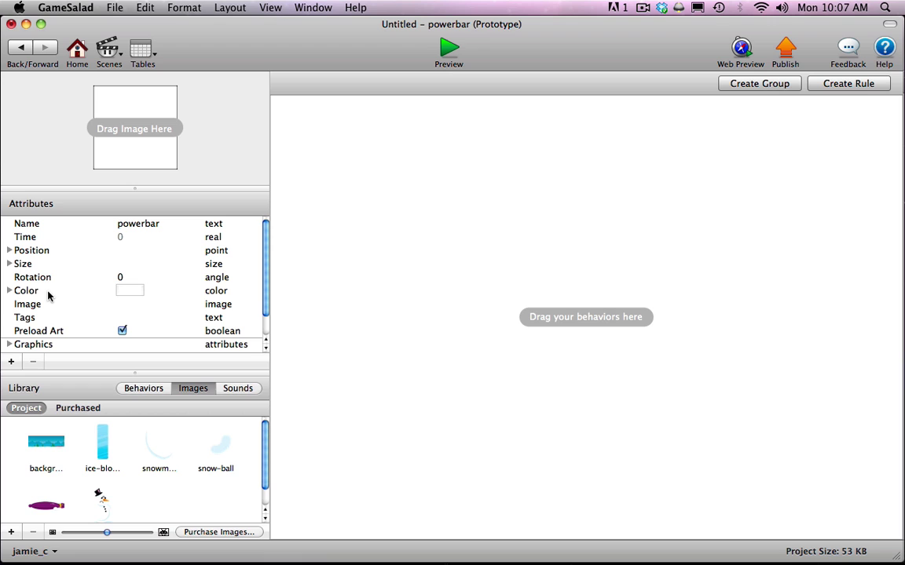
left_click(128, 293)
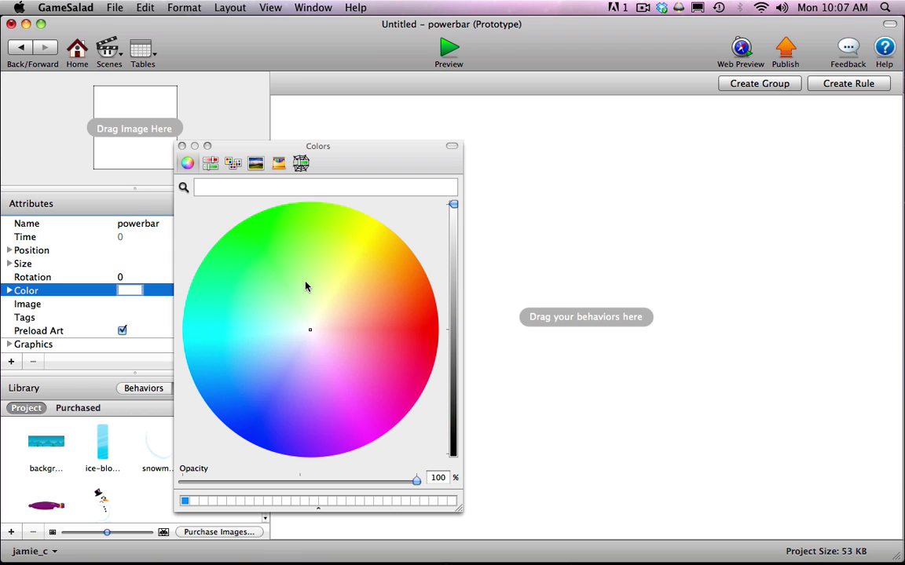
left_click(373, 235)
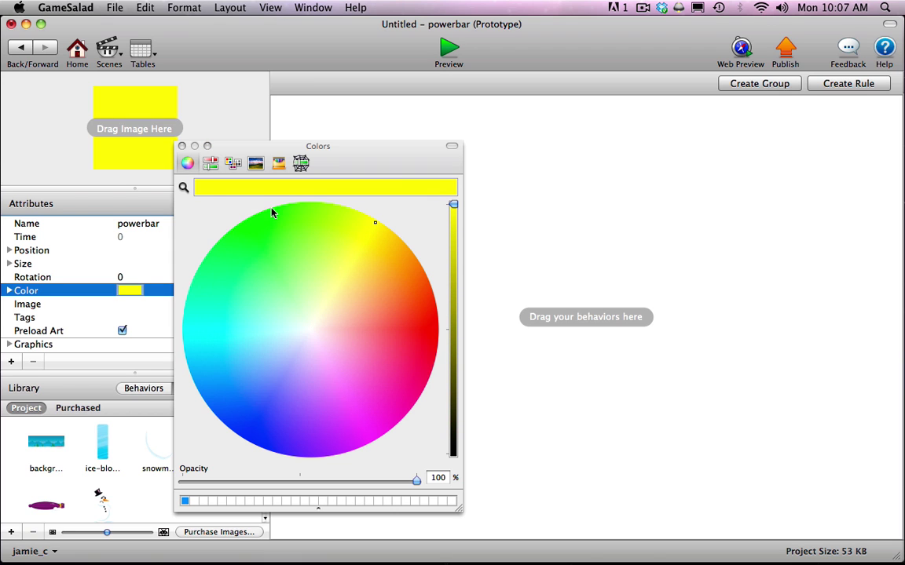
left_click(182, 146)
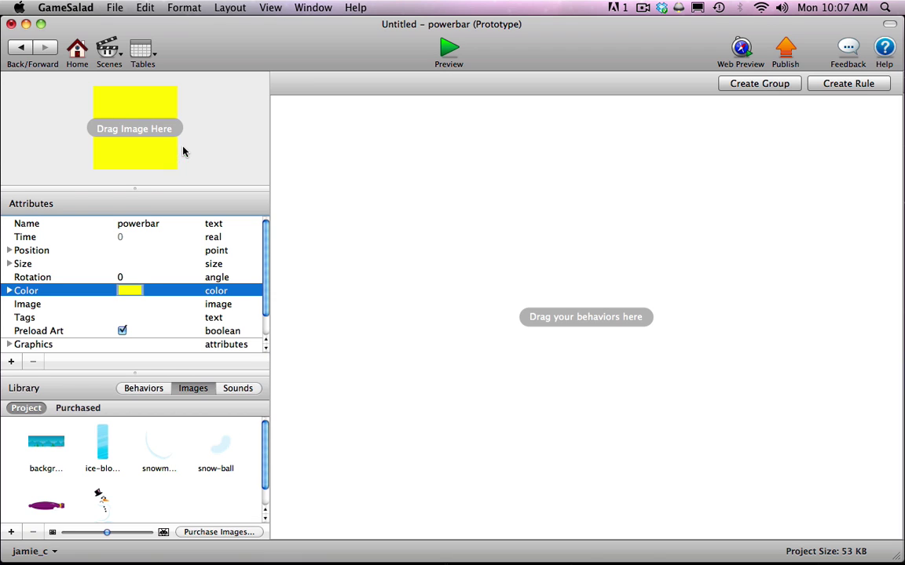
left_click(21, 46)
Add a third blank actor to the game and name it "powebar background".
left_click_drag(275, 189, 272, 279)
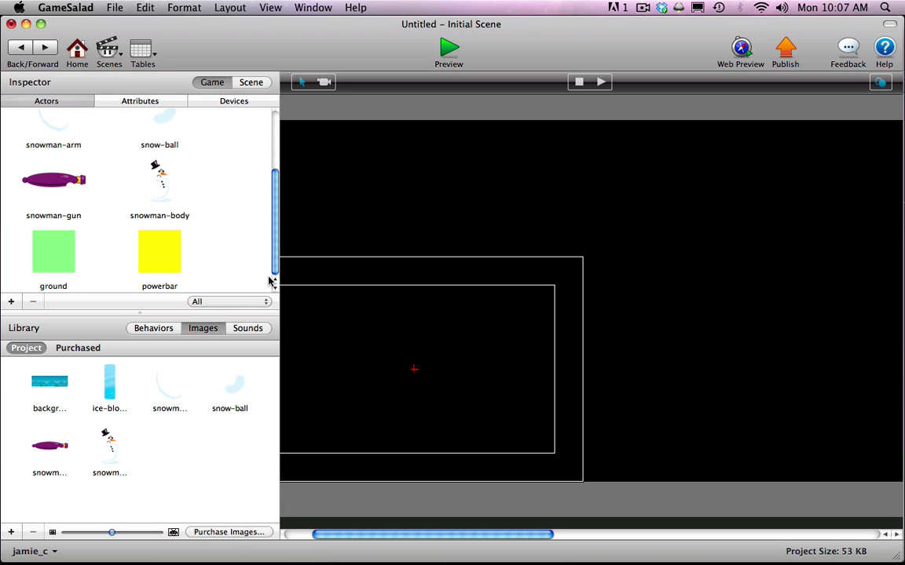
left_click(11, 302)
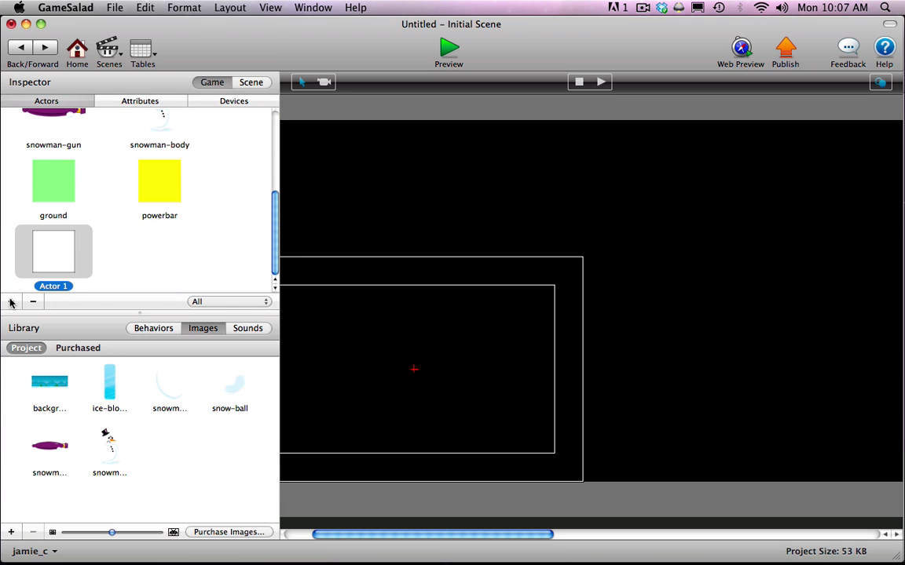
double_click(55, 285)
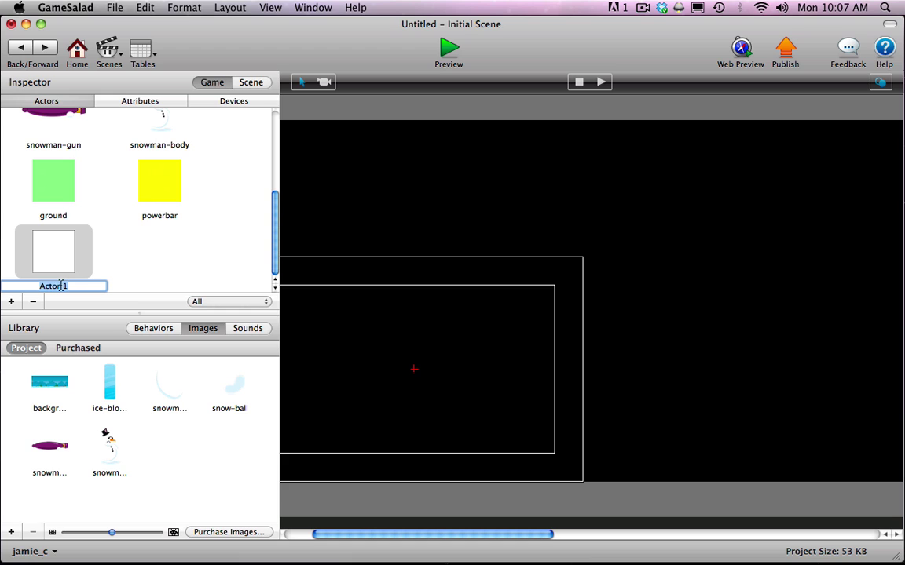
type("powebar background")
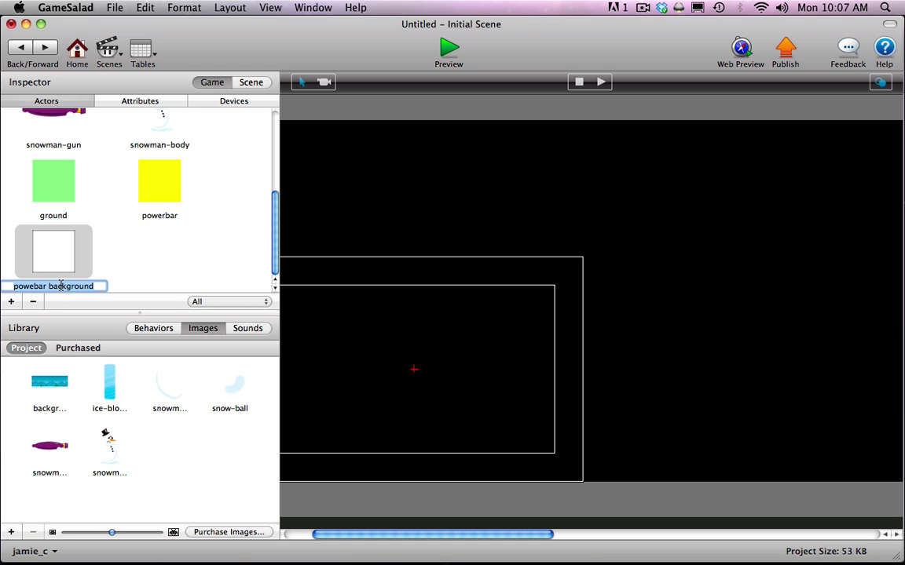
Set the powebar background actor's color to black.
double_click(48, 229)
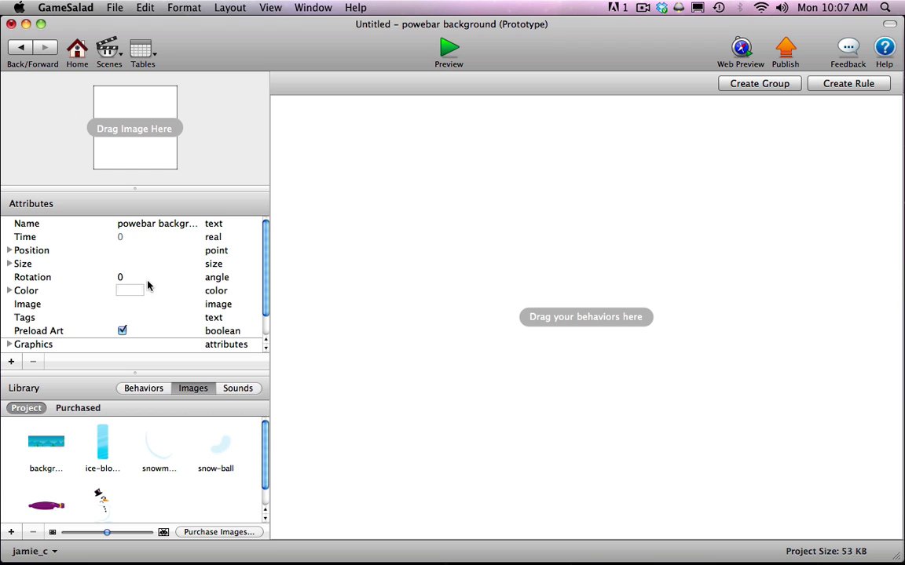
left_click(125, 291)
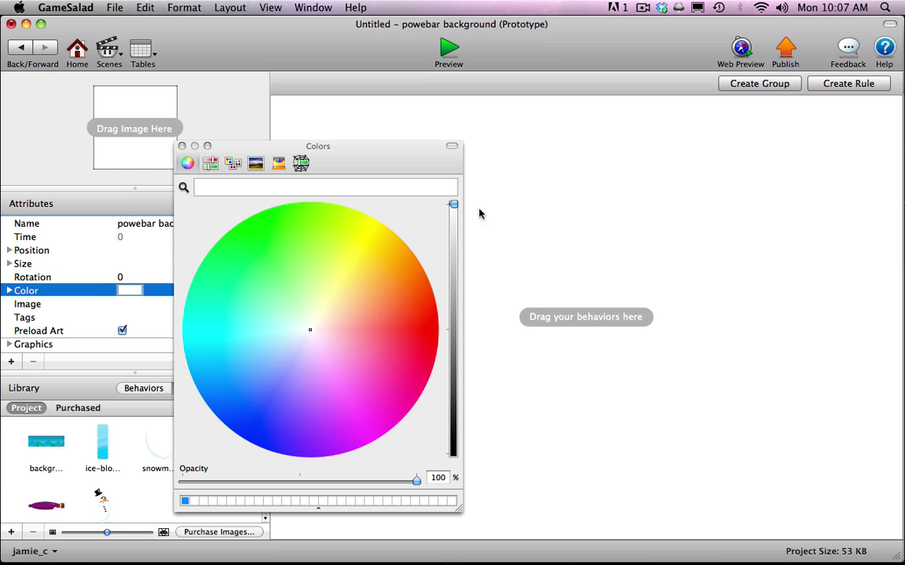
left_click_drag(453, 205, 457, 472)
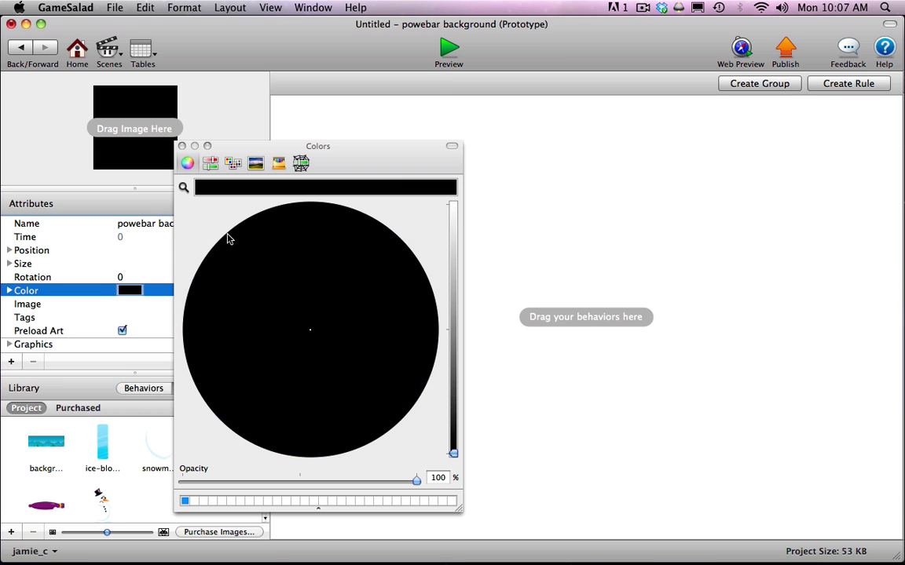
left_click(182, 146)
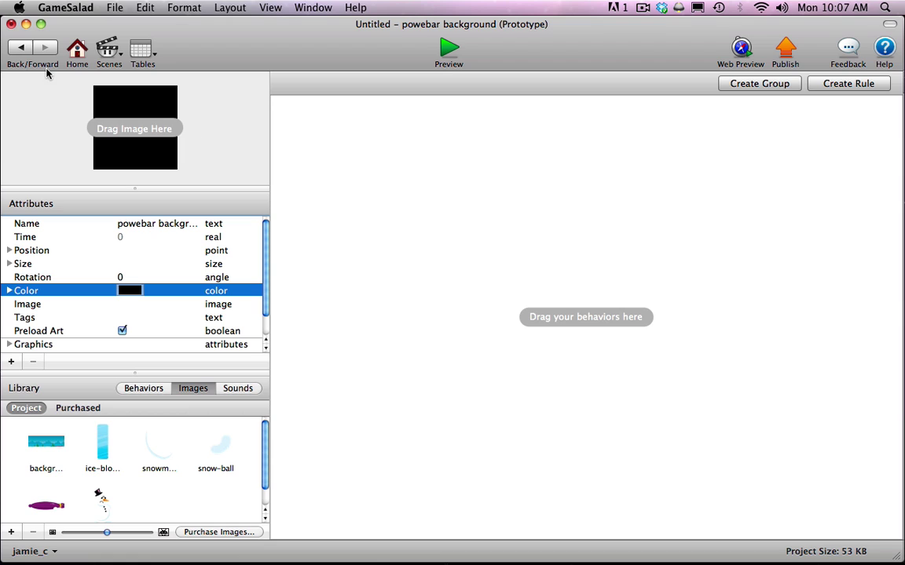
Create two actor tags for the project, named "ground" and "bricks".
left_click(22, 48)
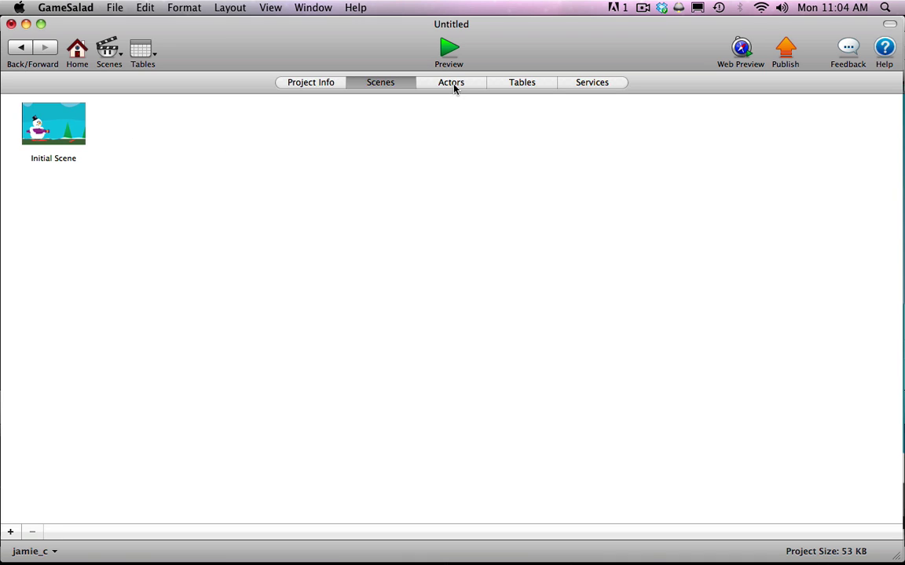
left_click(458, 86)
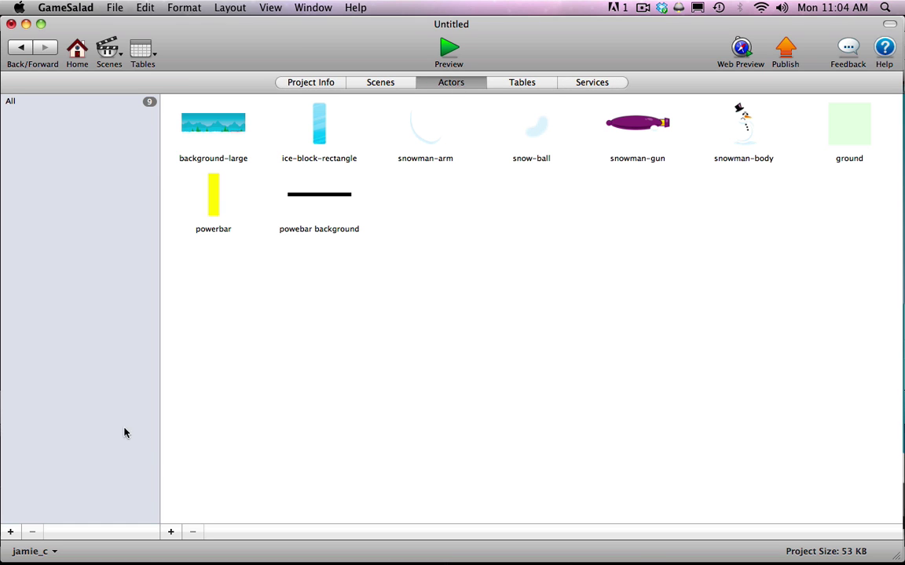
left_click(10, 532)
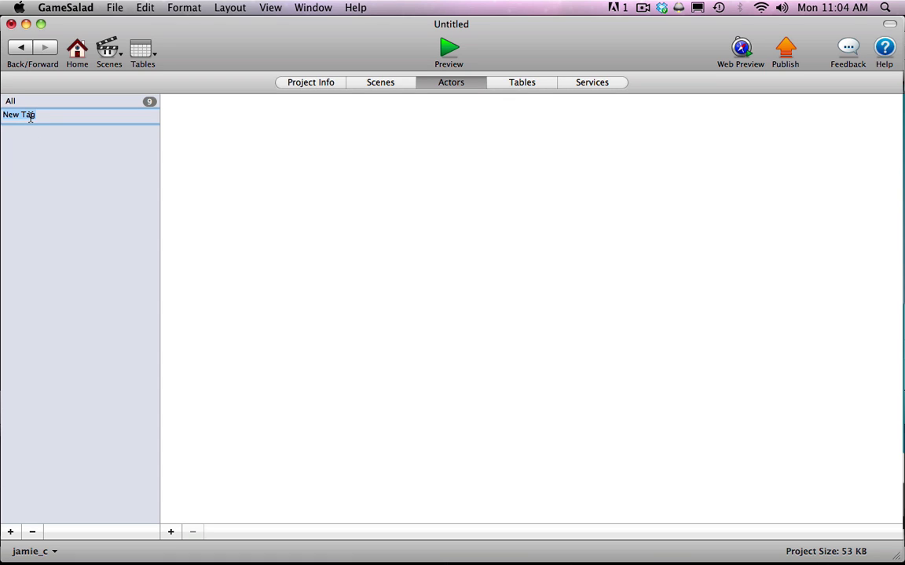
type("ground")
key("Return")
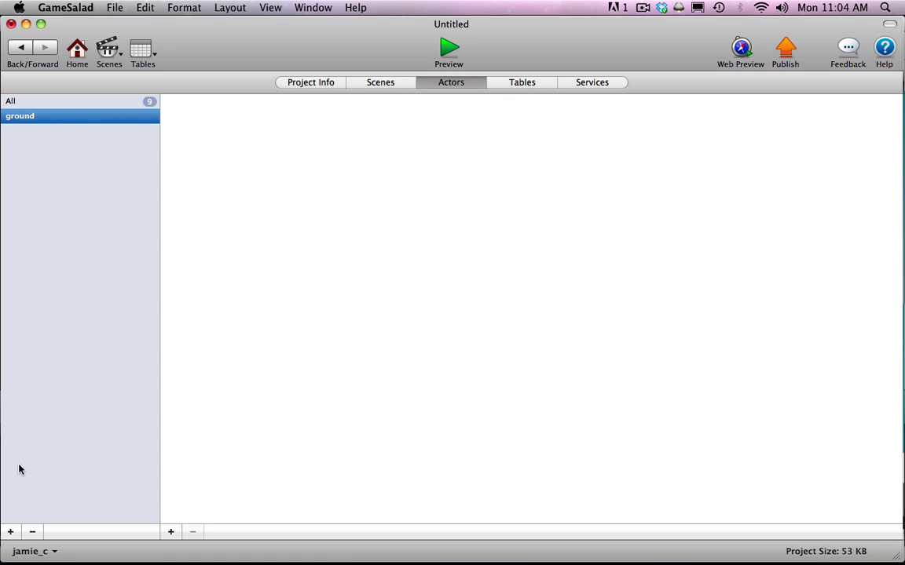
left_click(10, 533)
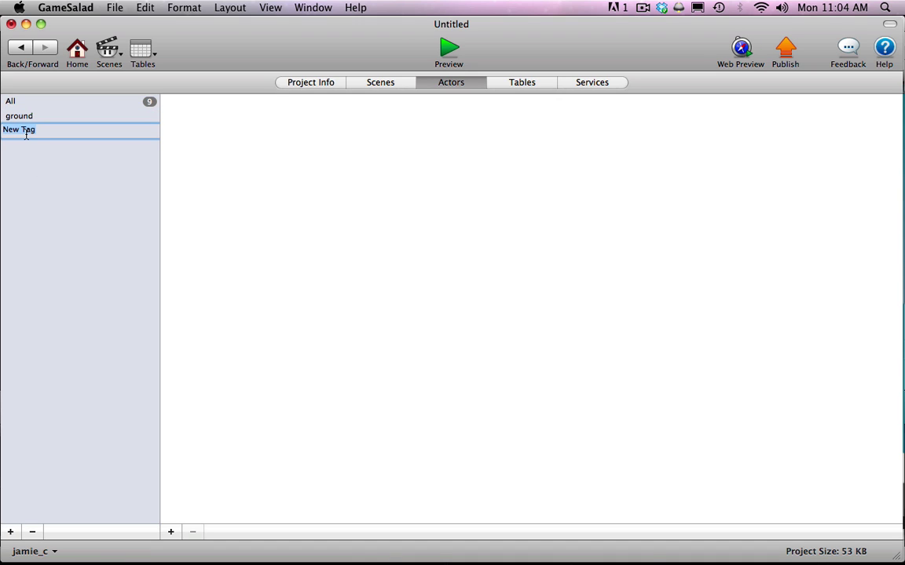
type("bricks")
key("Return")
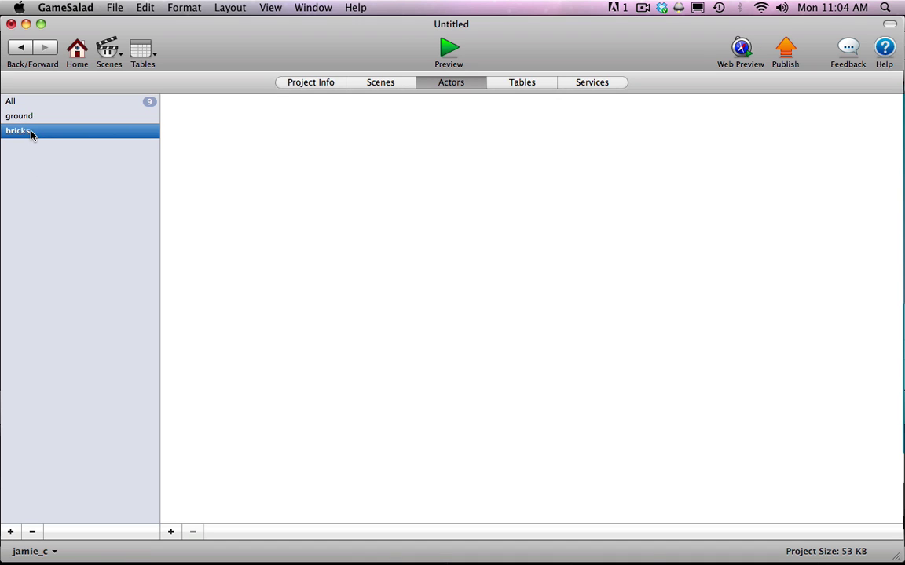
Assign the ground actor to the ground tag and the ice-block-rectangle actor to the bricks tag.
left_click(29, 116)
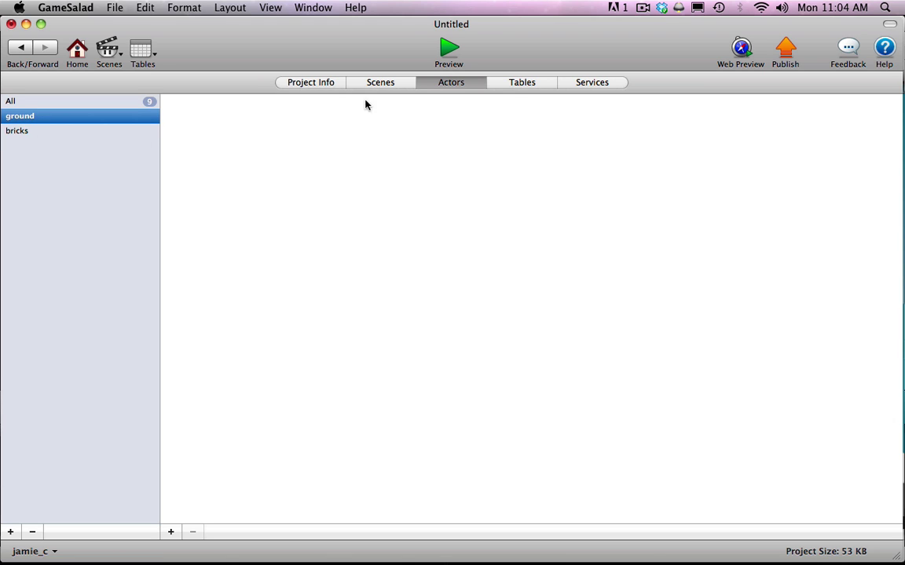
left_click(110, 102)
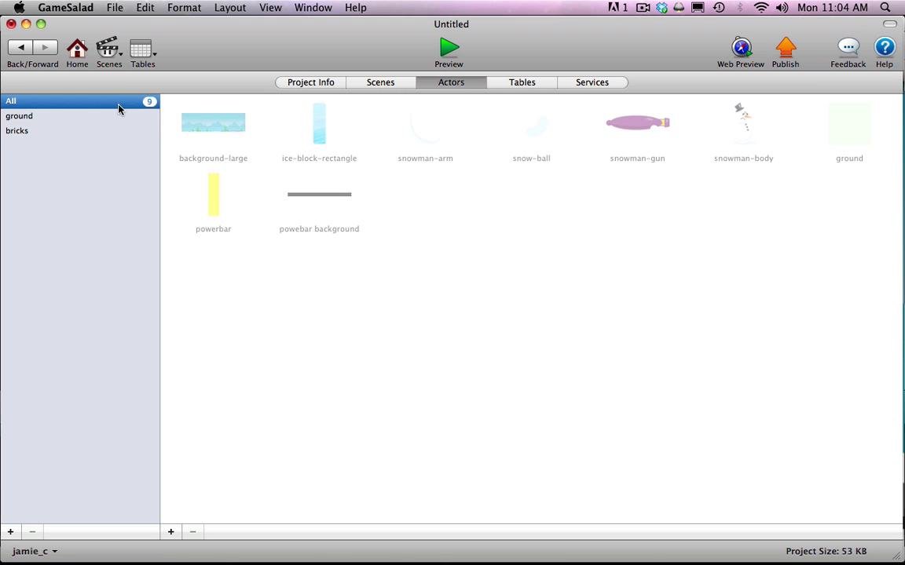
left_click_drag(844, 127, 28, 116)
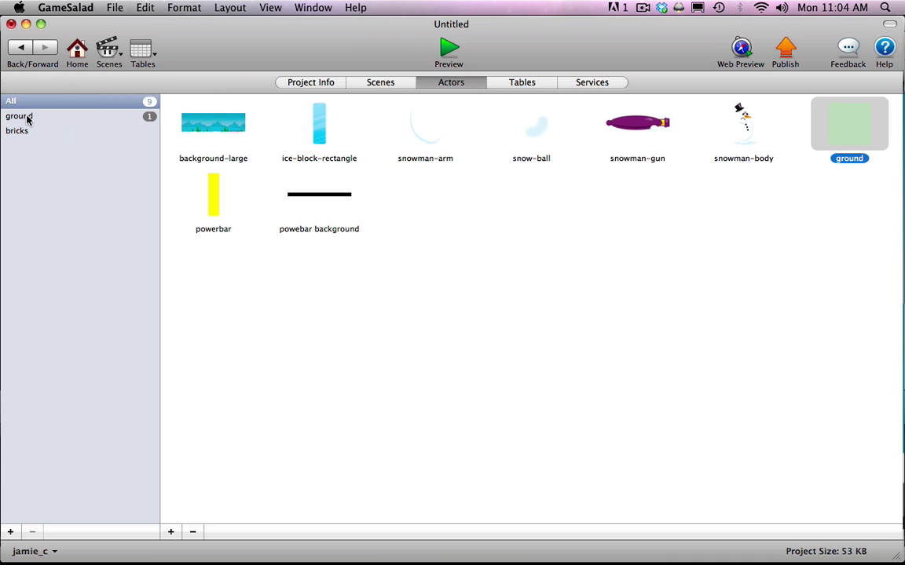
left_click(481, 260)
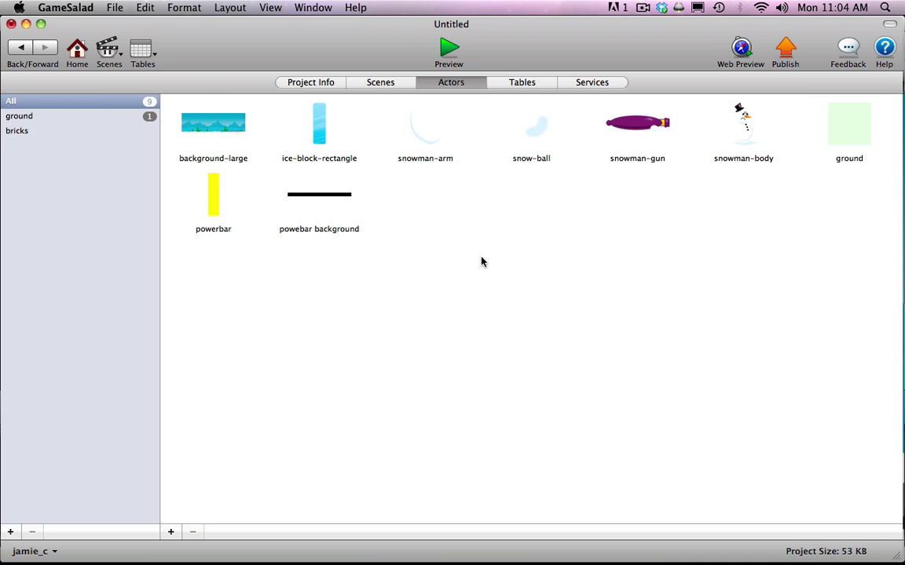
left_click(318, 127)
left_click_drag(318, 126, 90, 136)
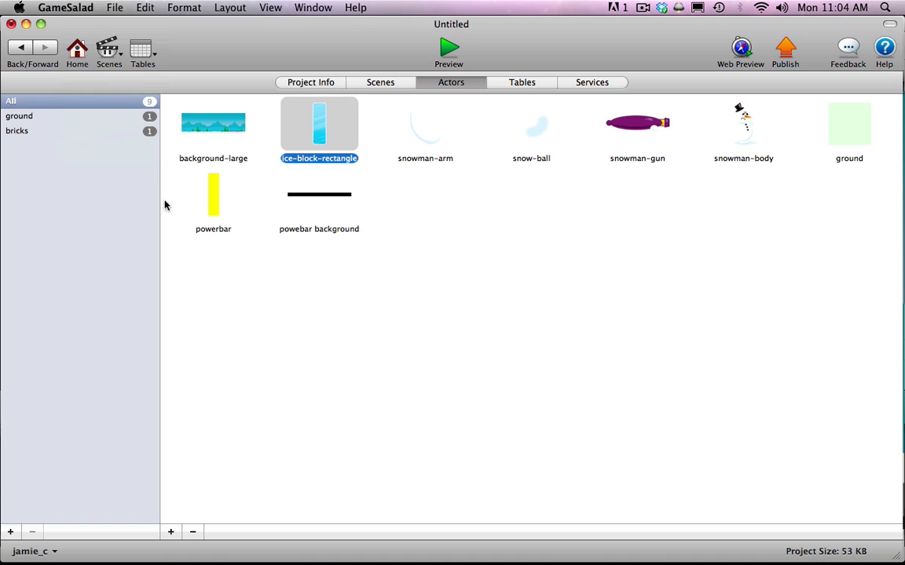
left_click(295, 273)
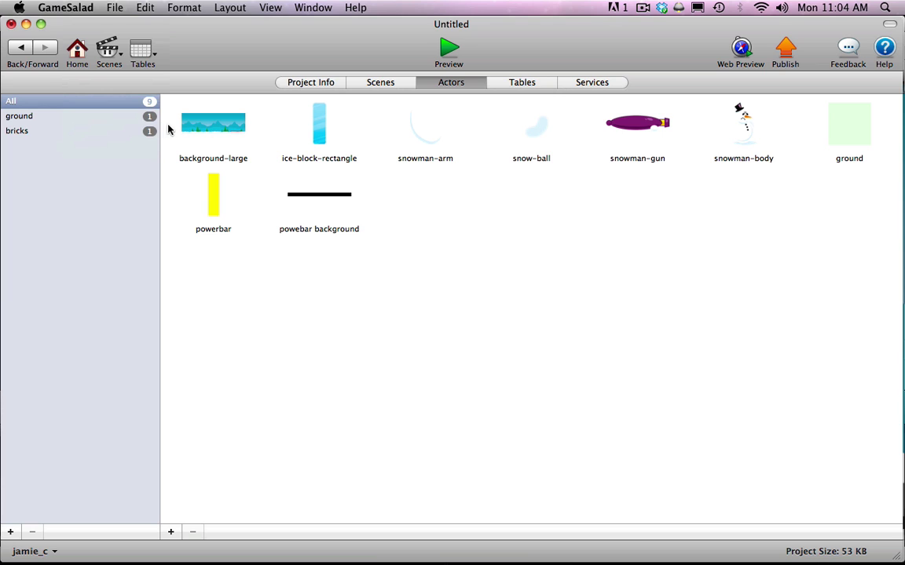
left_click(62, 117)
left_click(67, 131)
left_click(262, 229)
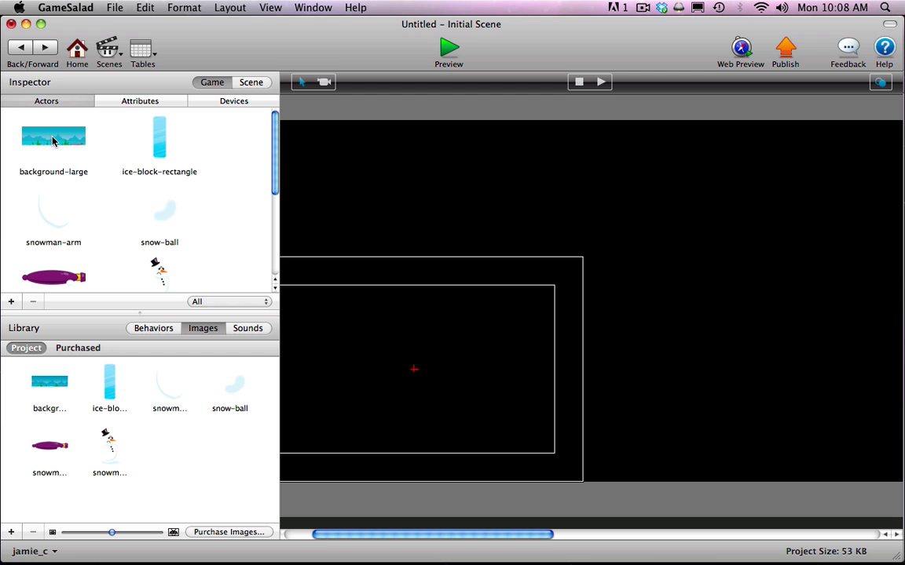
Place the background-large actor in the Initial Scene and shift it horizontally towards the start of the scene.
left_click_drag(46, 140, 372, 336)
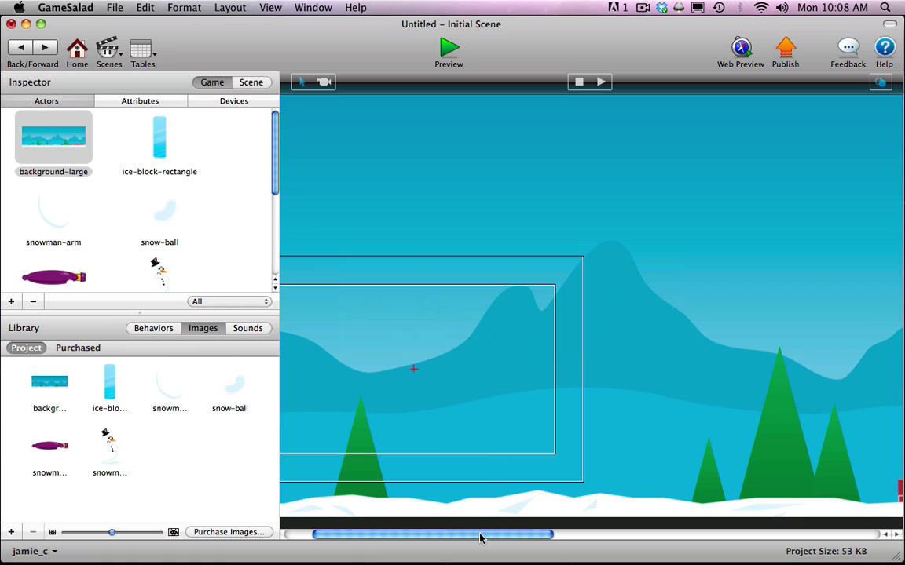
left_click_drag(481, 535, 420, 534)
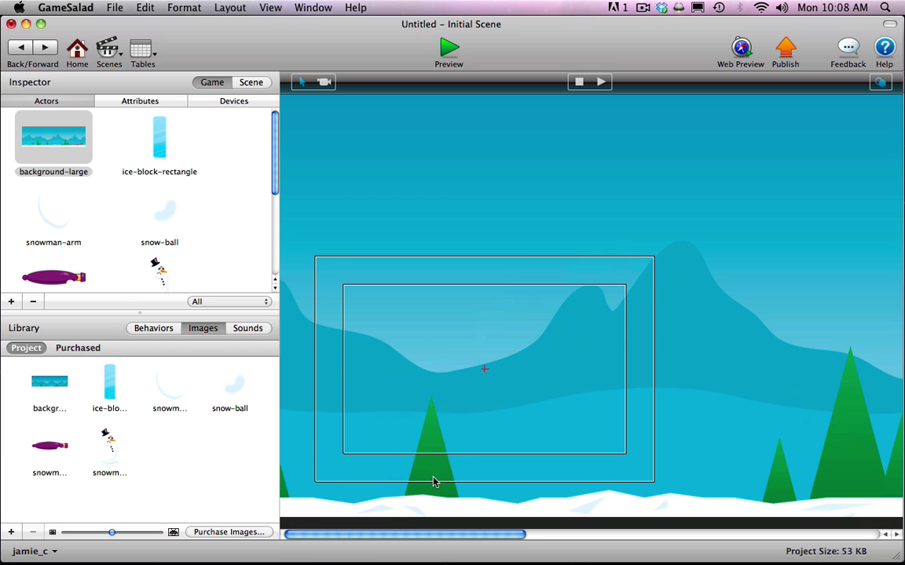
left_click_drag(416, 538, 362, 527)
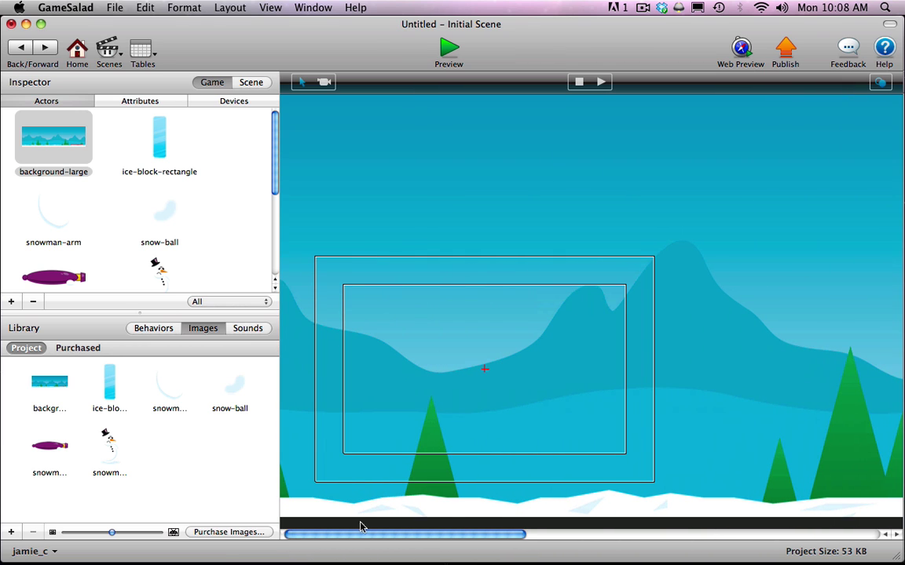
left_click(291, 457)
left_click_drag(297, 456, 503, 453)
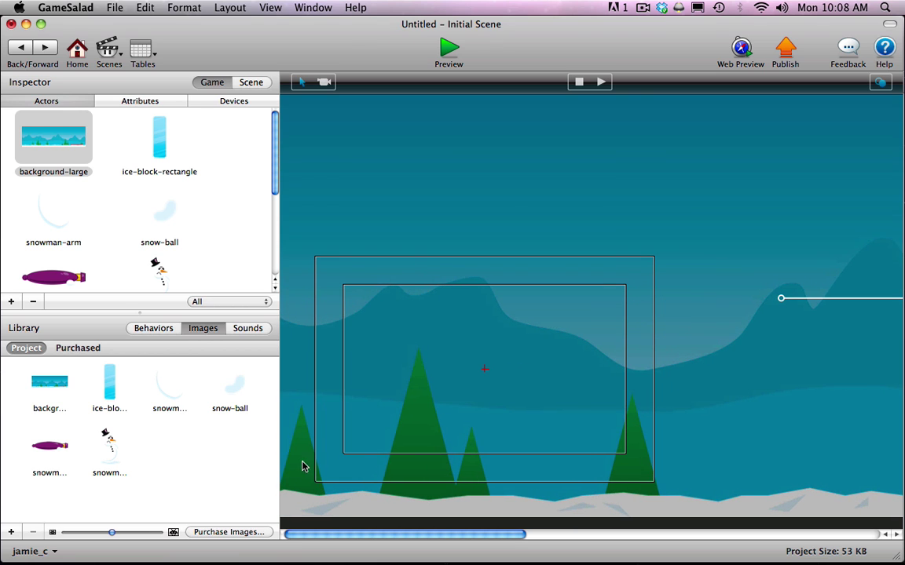
left_click_drag(295, 477, 374, 471)
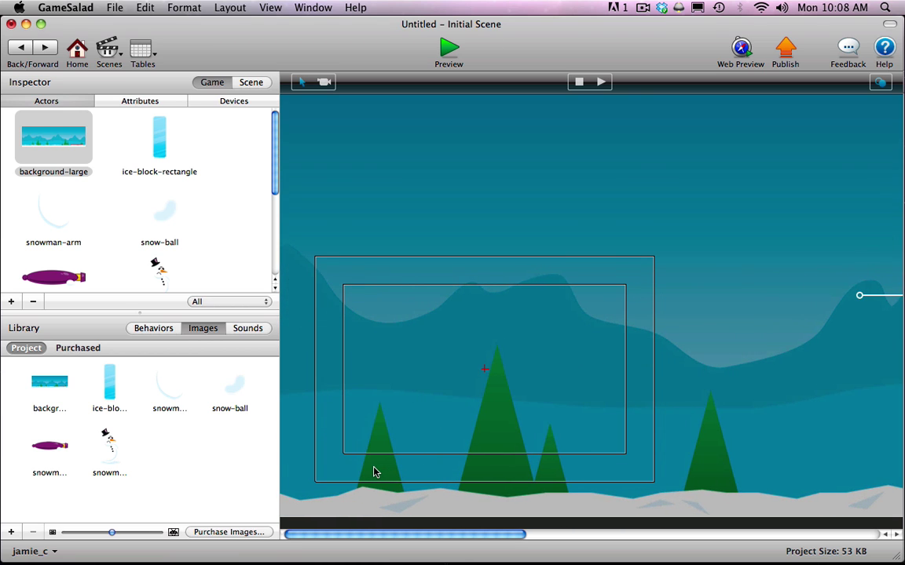
Set the placed background-large instance's position to X 1025 and Y 326, and check its fit across the whole scene.
double_click(305, 448)
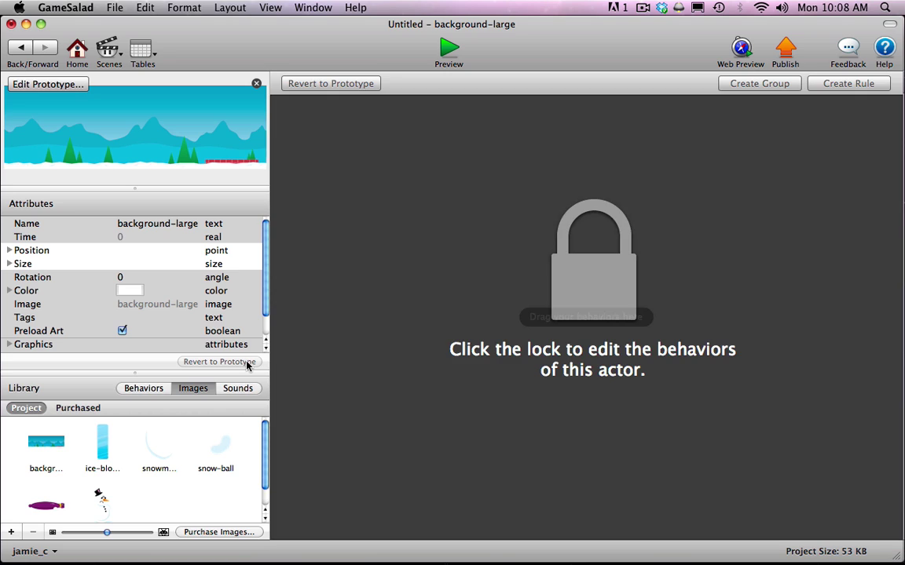
left_click(9, 249)
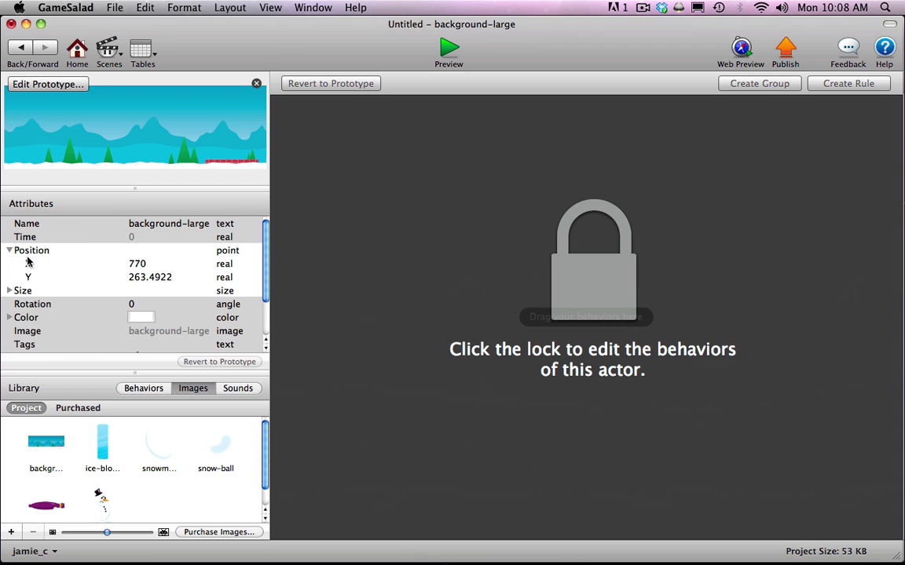
double_click(136, 264)
left_click(134, 264)
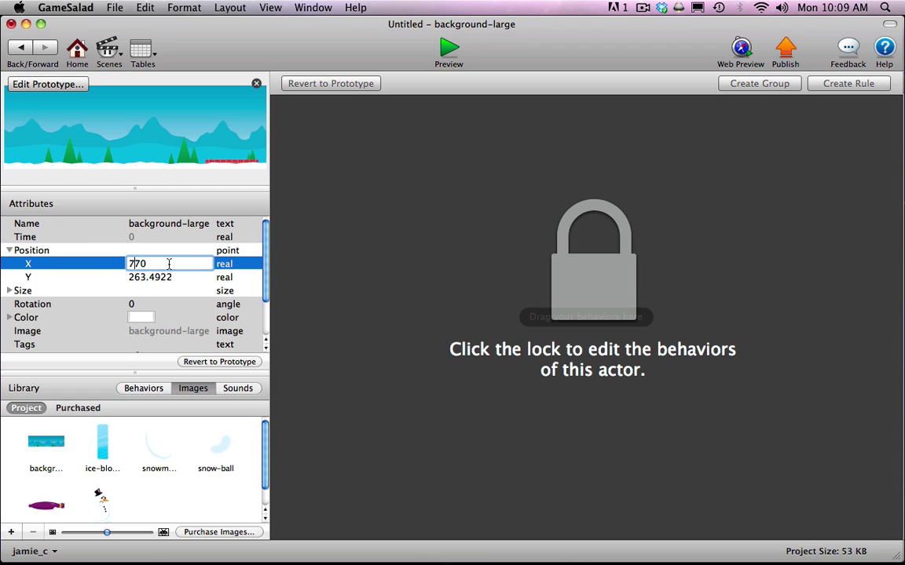
double_click(136, 264)
type("1025")
left_click(139, 278)
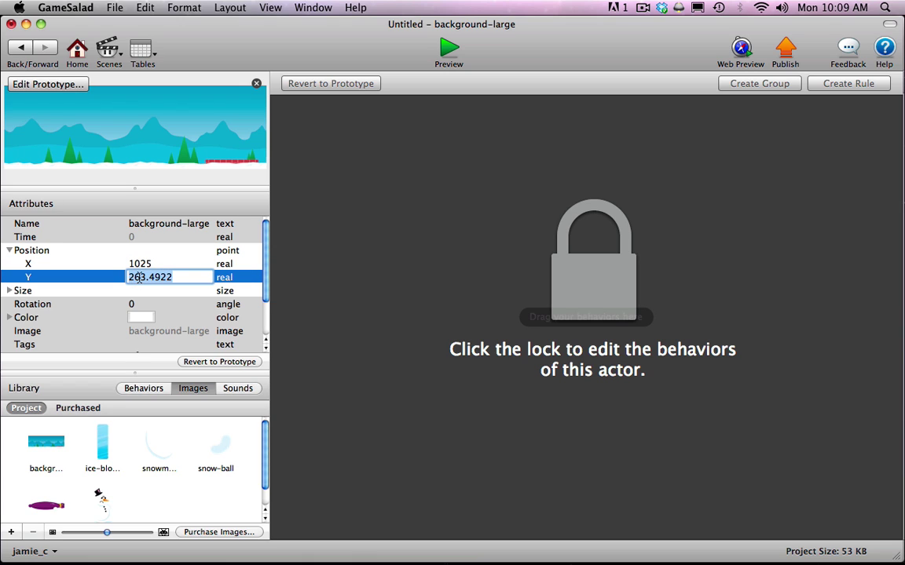
type("32")
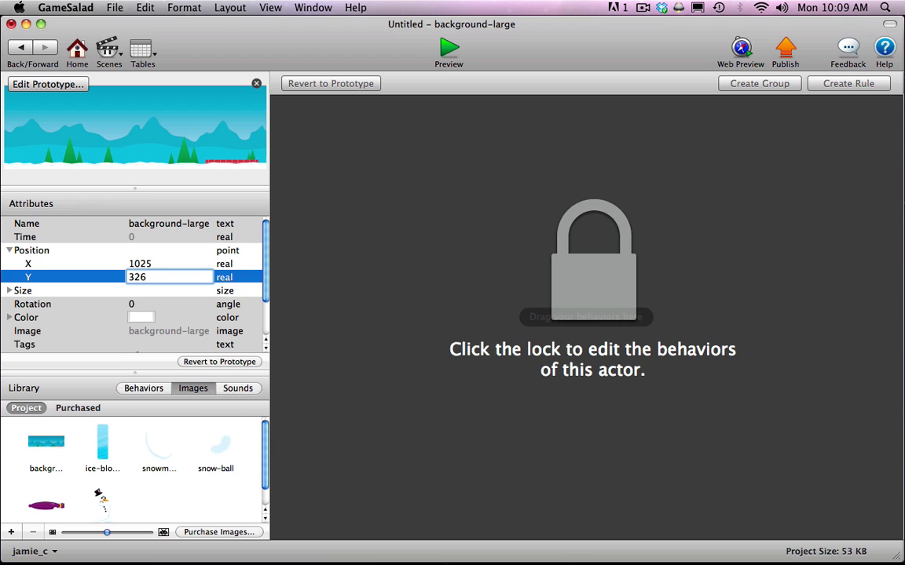
type("6")
key("Tab")
left_click(20, 50)
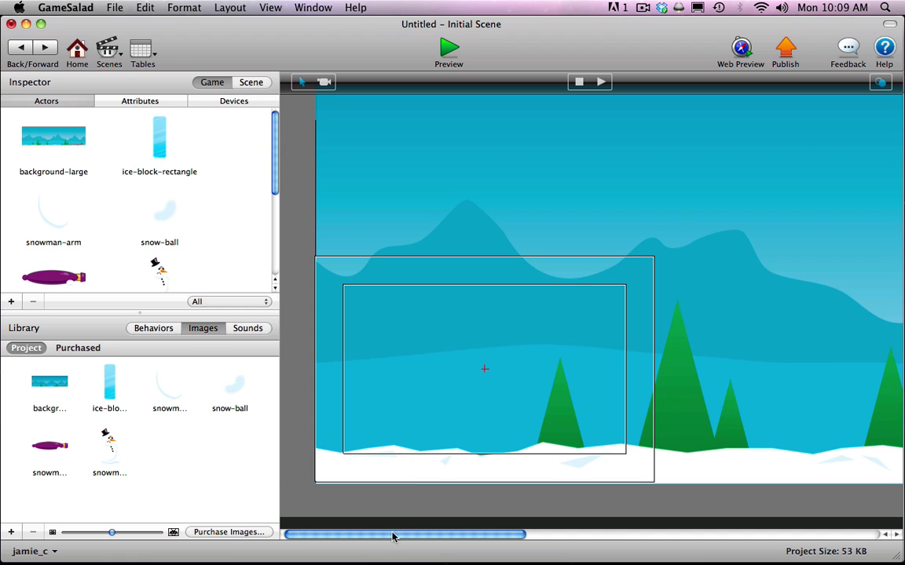
left_click_drag(393, 533, 824, 537)
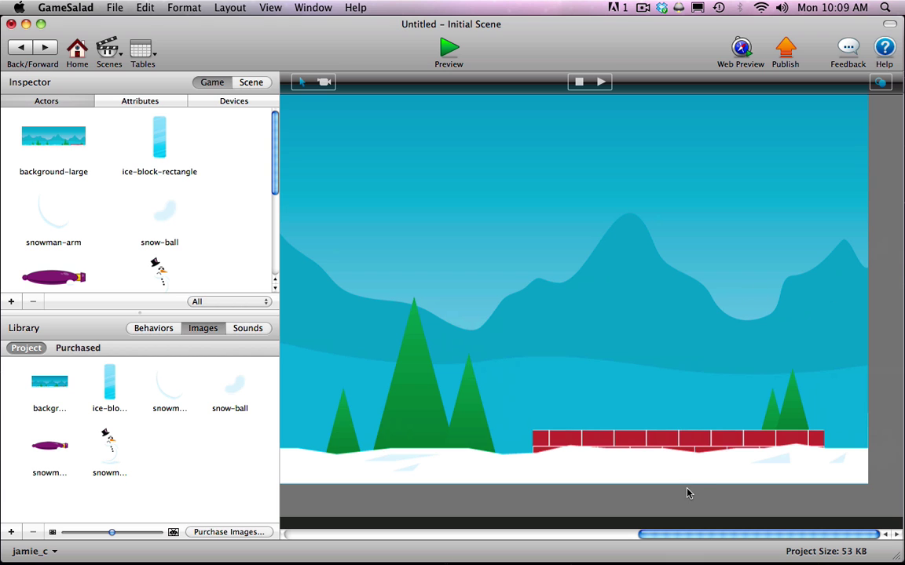
left_click_drag(696, 537, 334, 541)
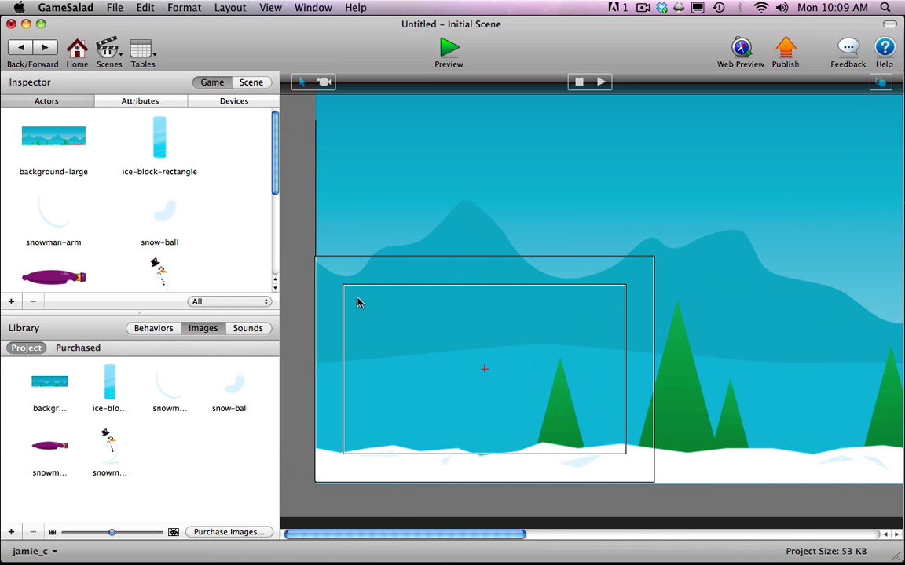
left_click(354, 212)
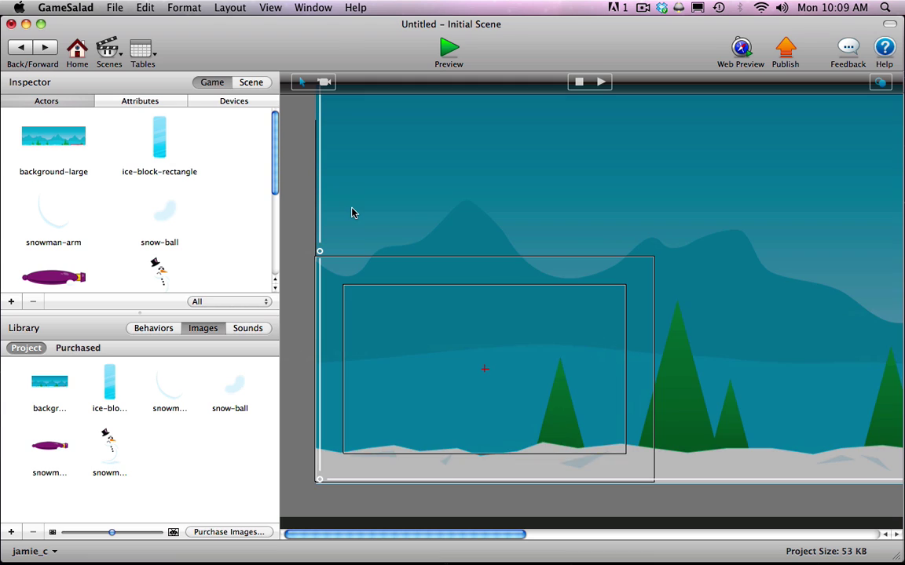
double_click(353, 212)
scroll(242, 252, "down", 3)
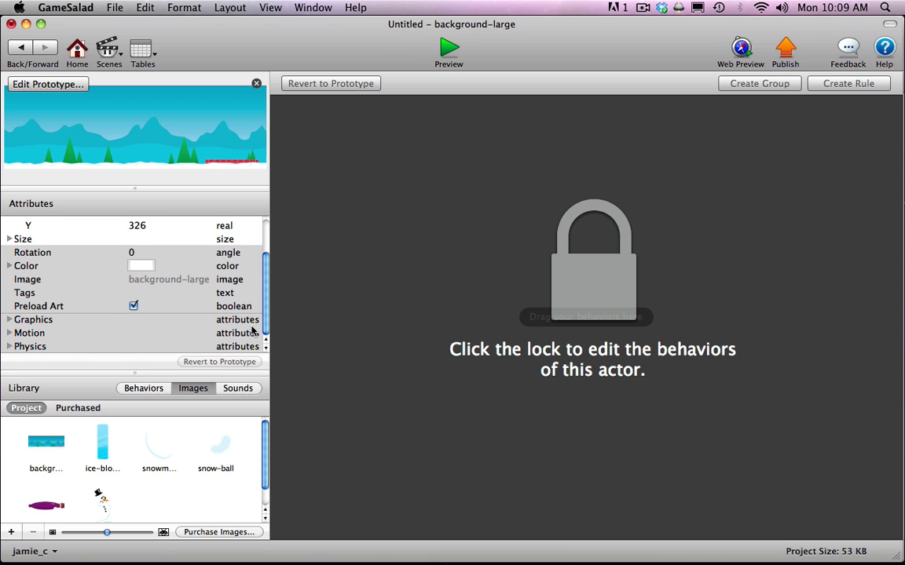
left_click(10, 346)
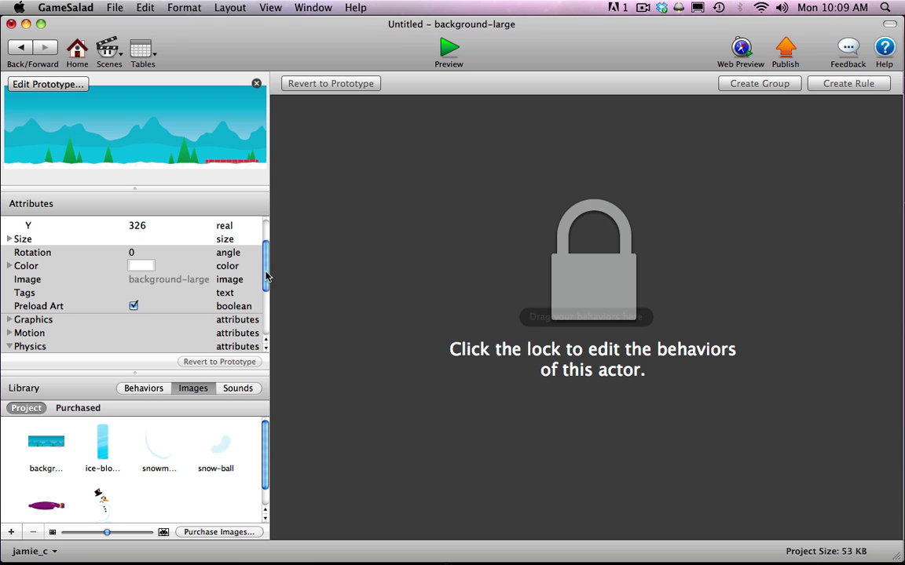
left_click_drag(265, 282, 267, 325)
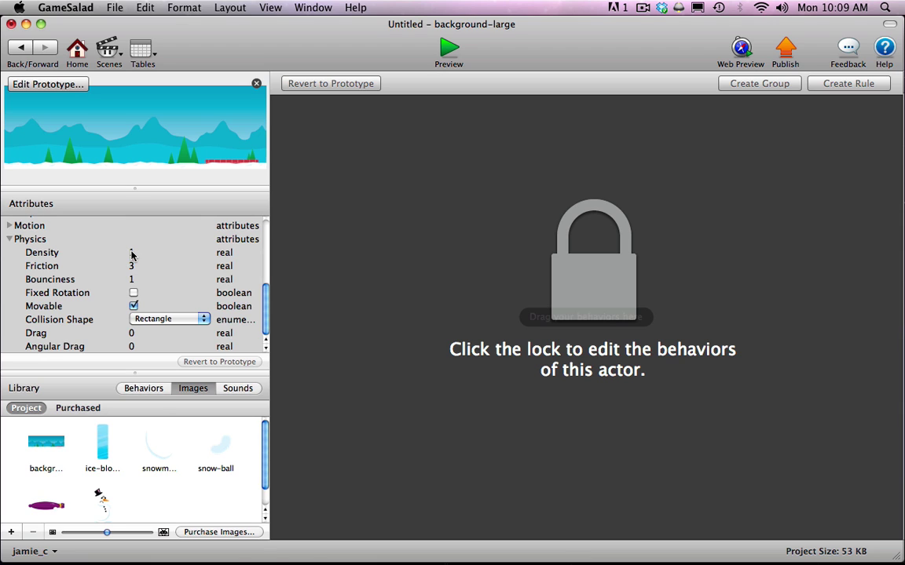
left_click(20, 47)
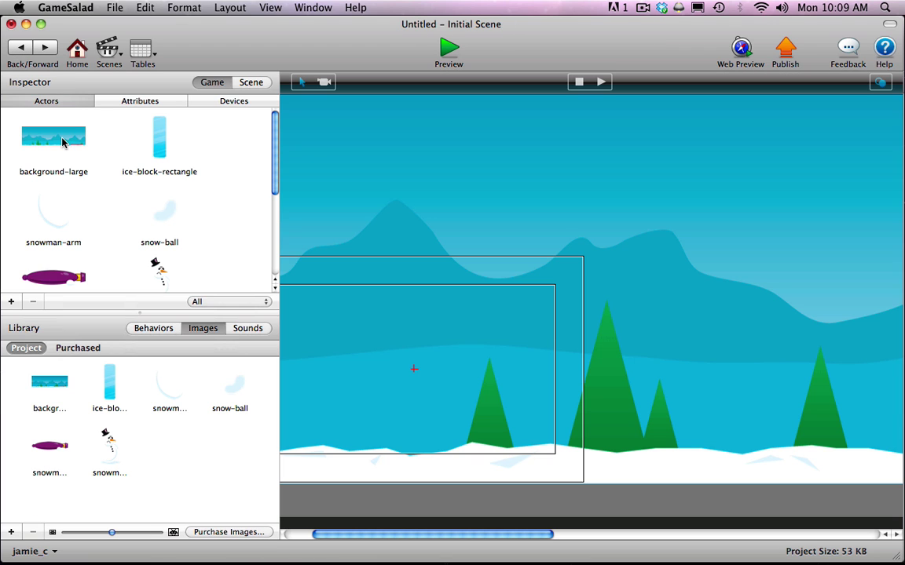
Set the background-large prototype's density, friction and bounciness to 0 and make it non-movable, returning to the scene.
double_click(62, 142)
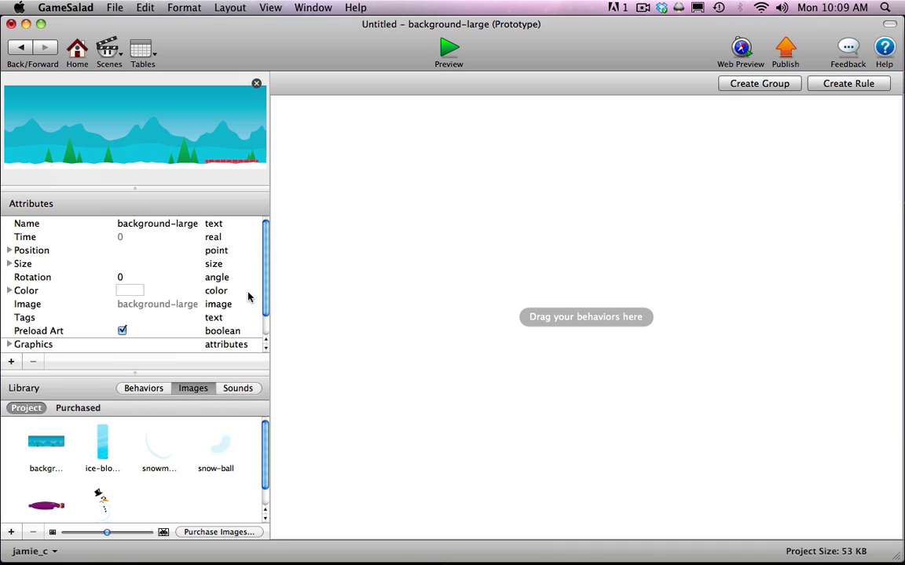
scroll(265, 277, "down", 3)
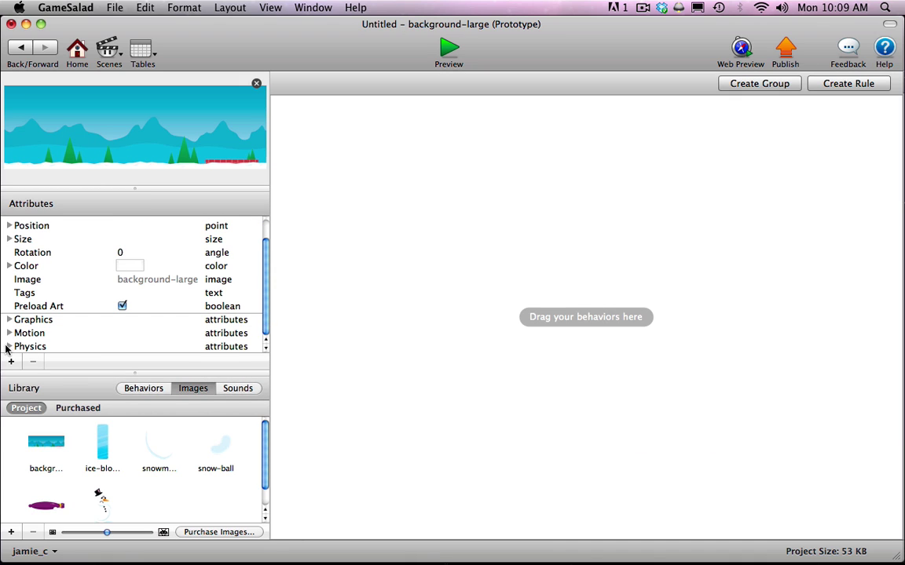
left_click(9, 346)
scroll(235, 303, "down", 5)
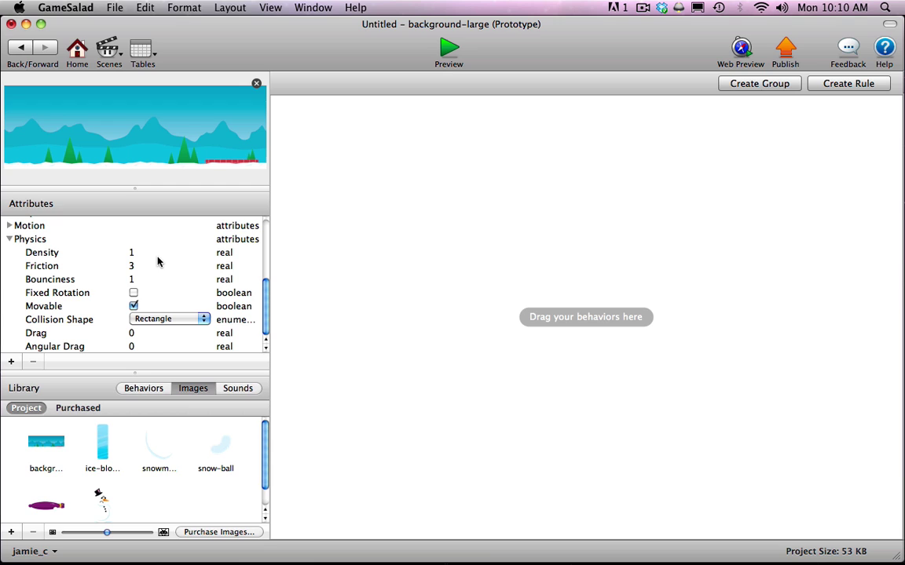
left_click(131, 253)
left_click(131, 252)
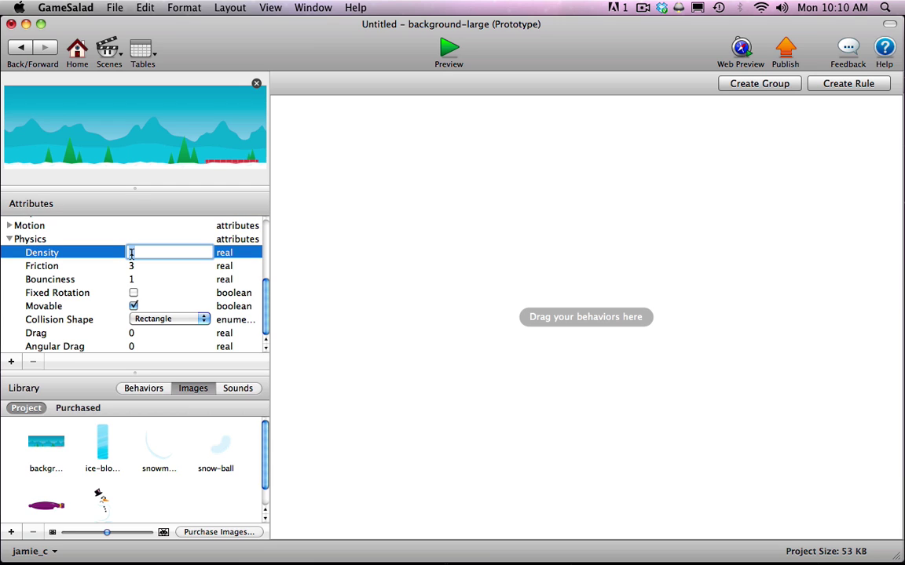
key("Tab")
type("0")
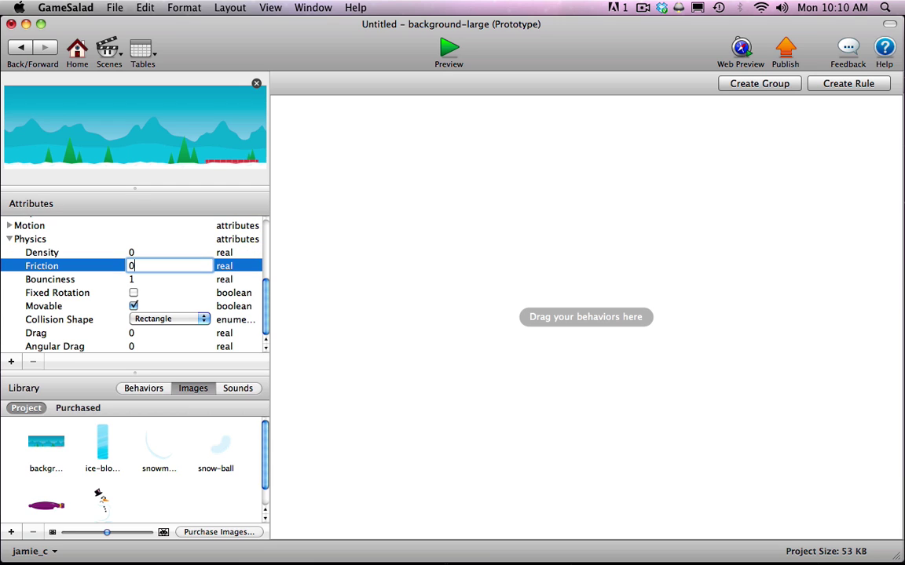
key("Tab")
type("0")
key("Tab")
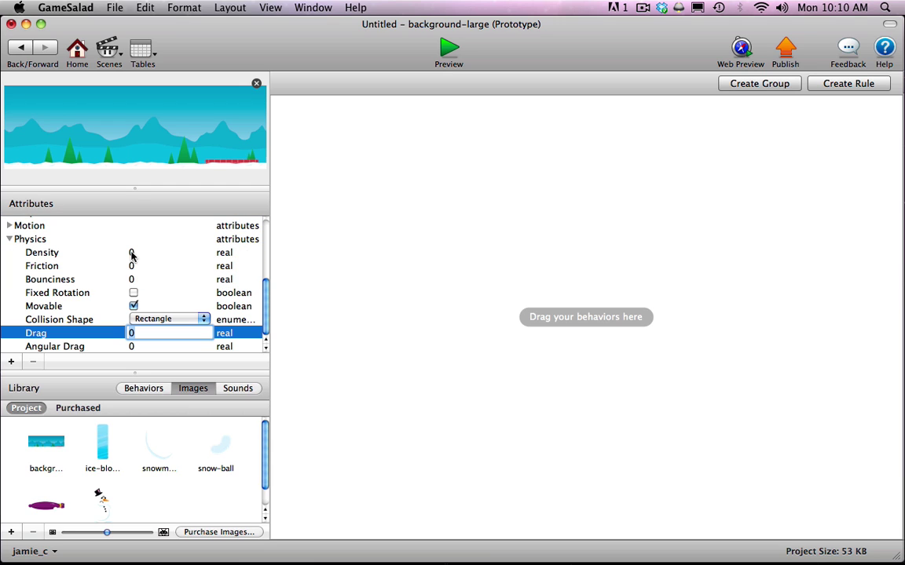
left_click(134, 307)
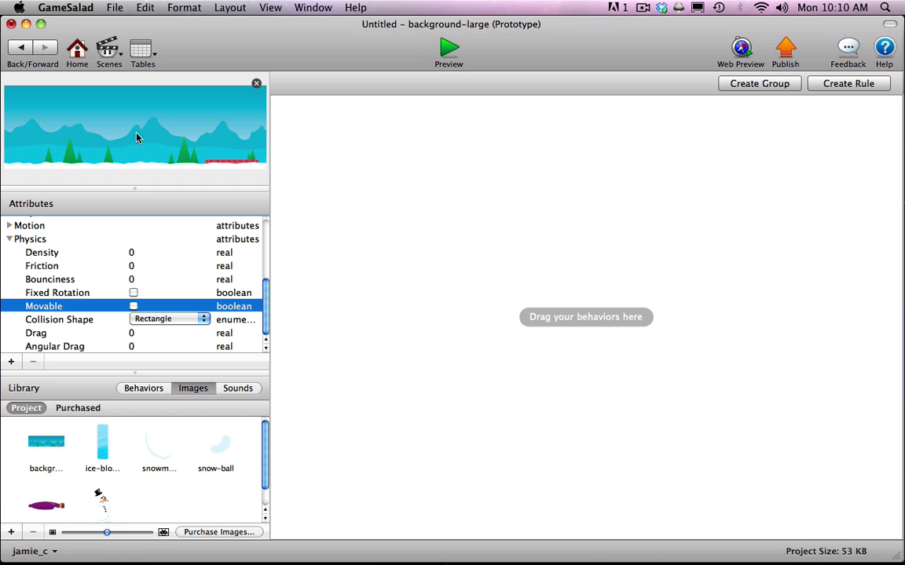
left_click(21, 48)
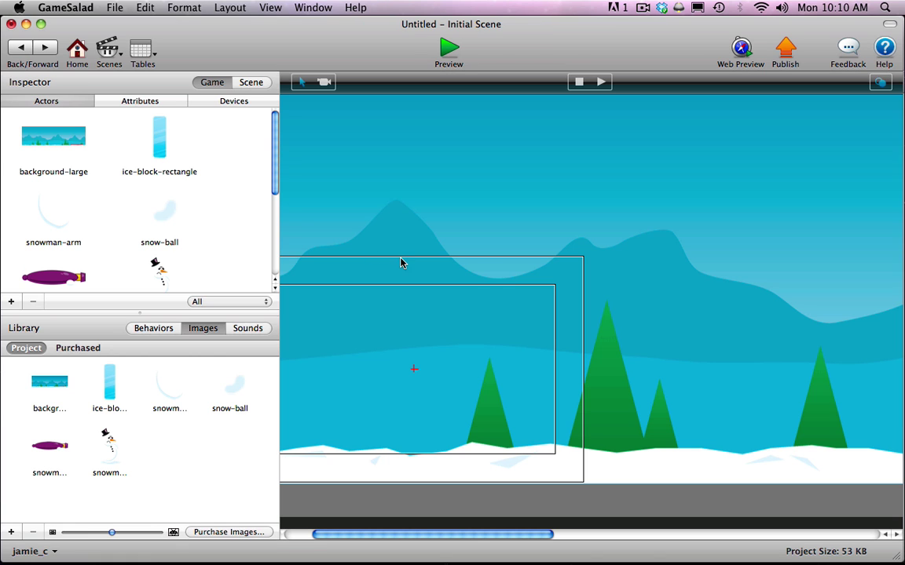
Set the density, friction and bounciness of the snowman-body prototype to 0.
left_click_drag(444, 536, 406, 537)
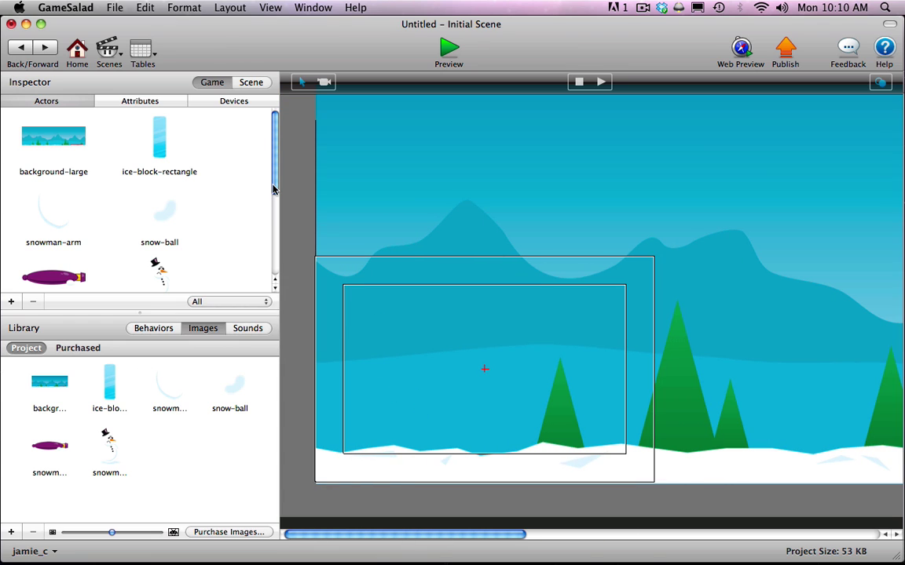
scroll(271, 193, "down", 3)
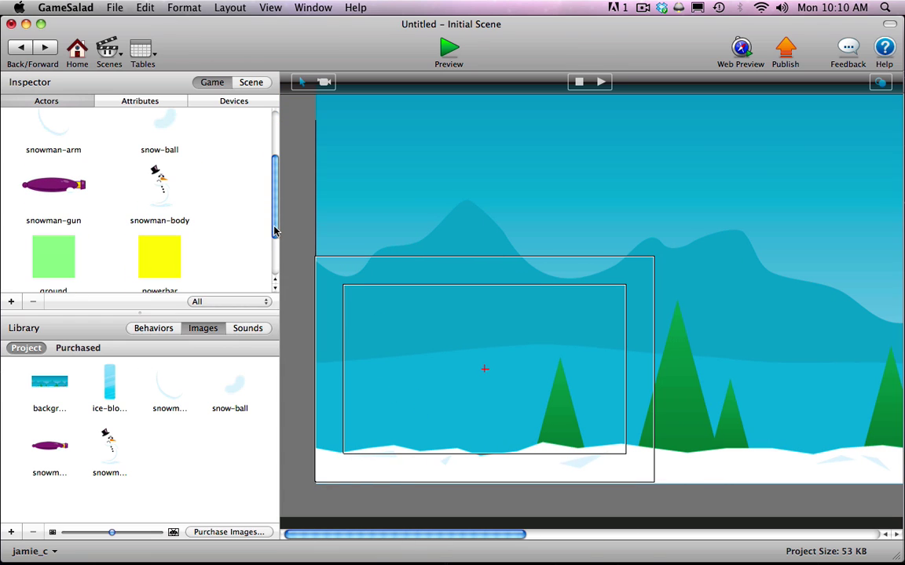
left_click(159, 195)
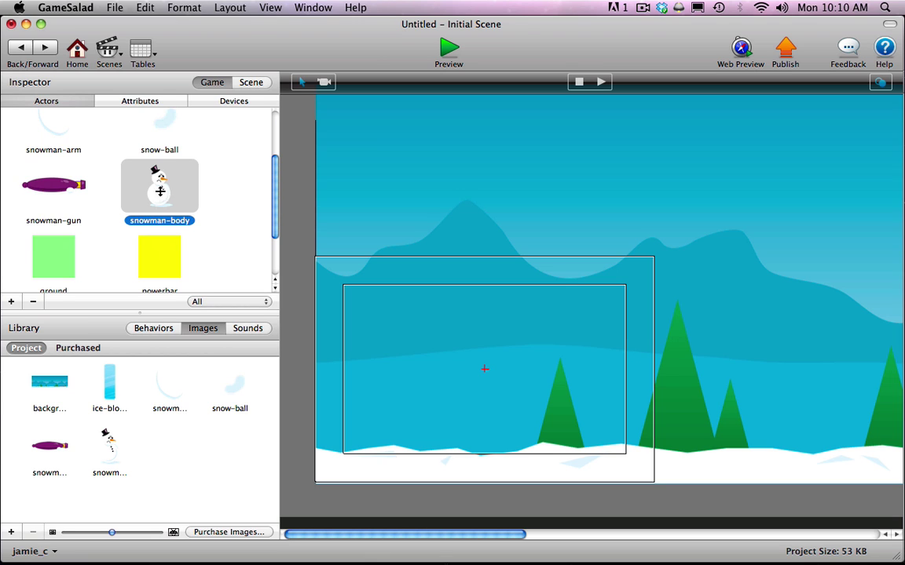
double_click(160, 191)
scroll(239, 277, "down", 1)
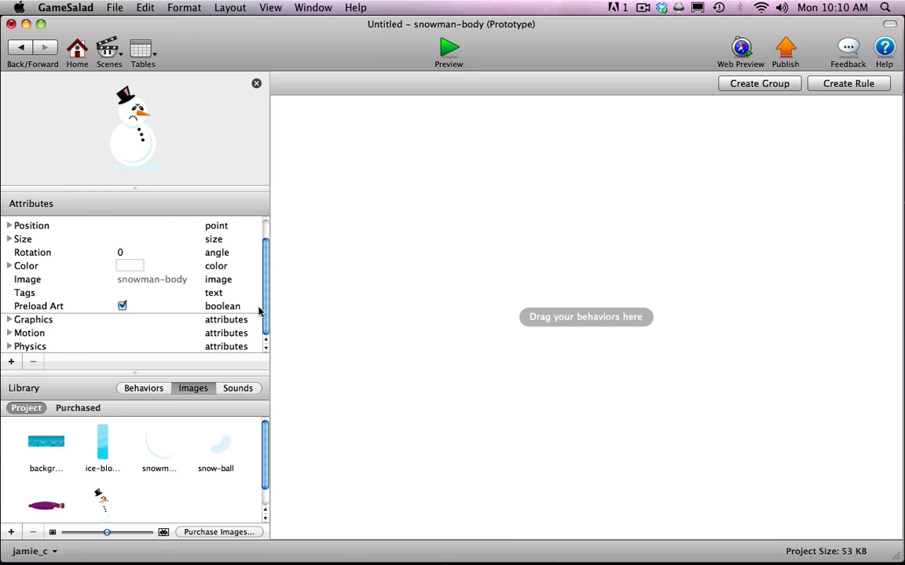
left_click(9, 346)
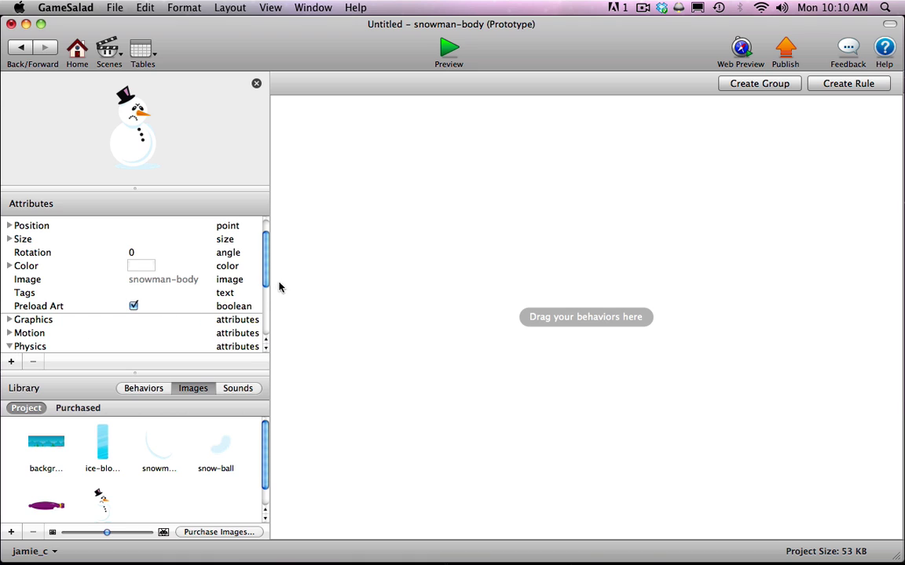
scroll(263, 308, "down", 3)
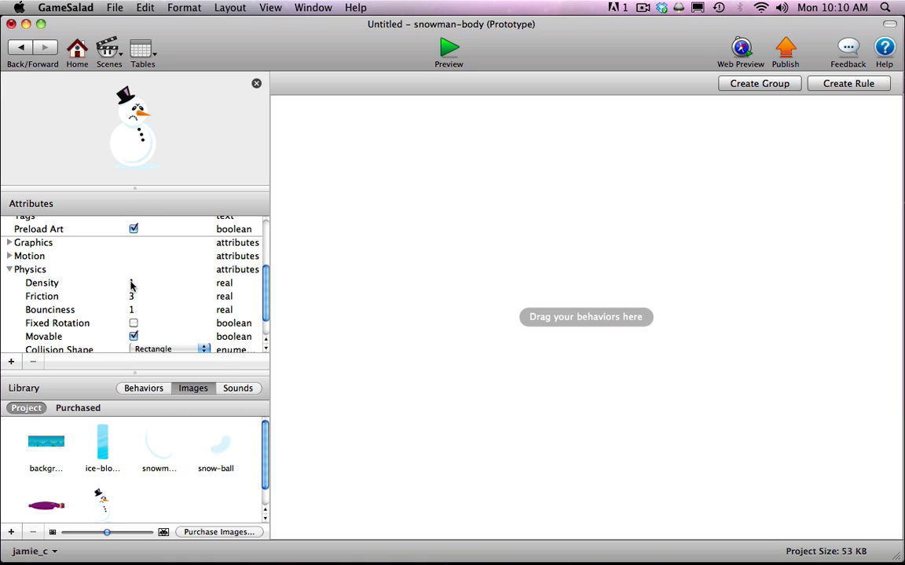
left_click(131, 283)
key("Tab")
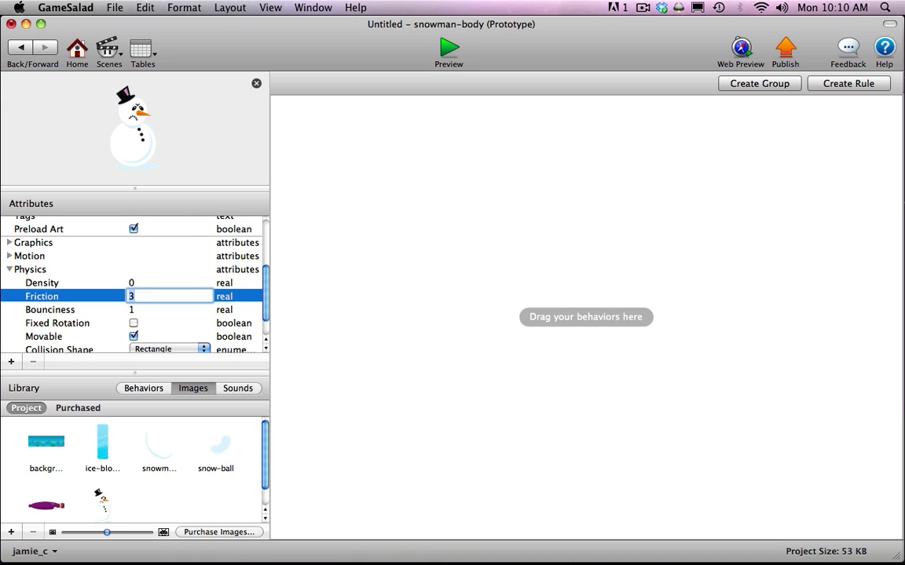
type("0")
key("Tab")
type("0")
key("Tab")
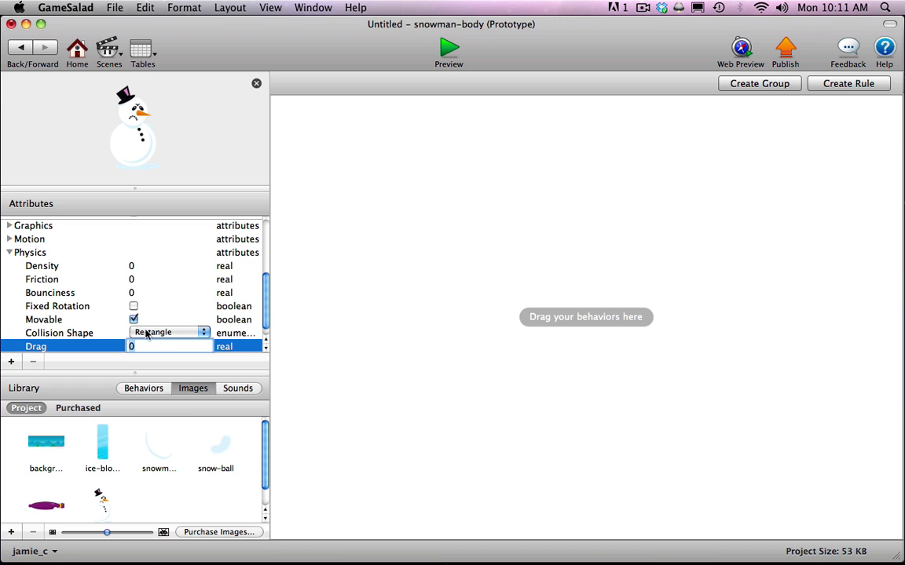
Make the snowman-body prototype non-movable and return to the Initial Scene.
left_click(134, 319)
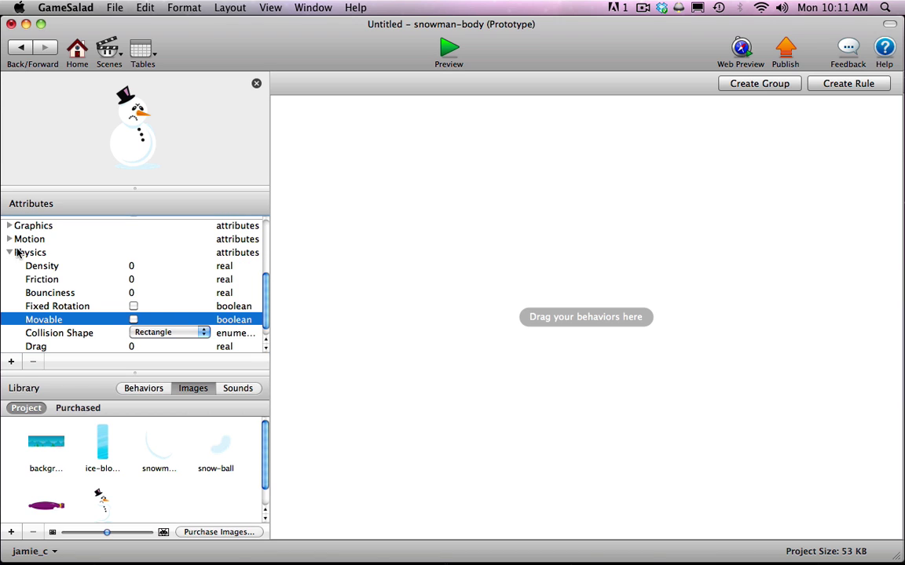
left_click(9, 252)
left_click(21, 47)
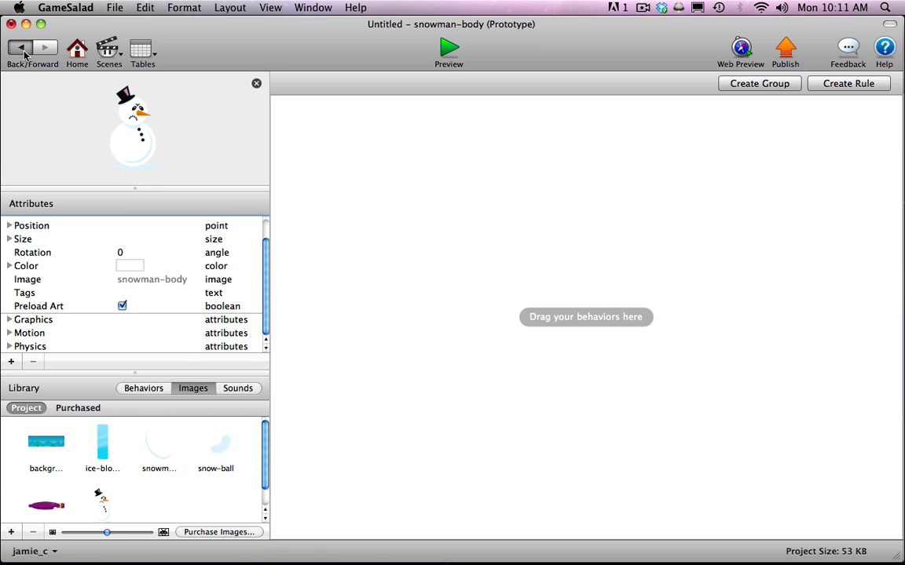
Place the snowman-body actor on the snow near the start of the scene and nudge it slightly towards the scene's edge.
left_click_drag(276, 163, 268, 203)
left_click_drag(157, 225, 337, 453)
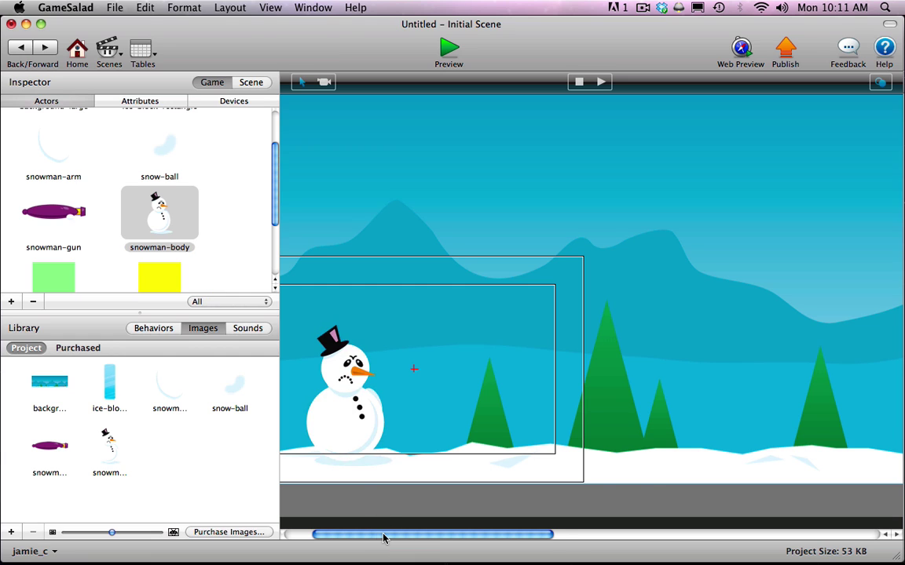
left_click_drag(384, 534, 354, 535)
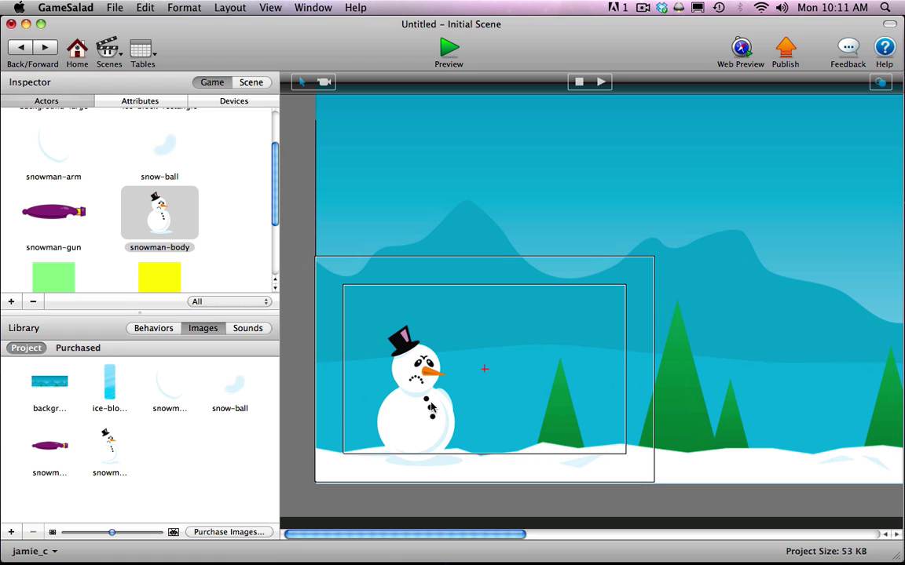
left_click(420, 430)
left_click_drag(418, 430, 406, 431)
Fine-tune the position values of the placed snowman-body instance, shifting it slightly closer to the scene's starting edge.
double_click(406, 431)
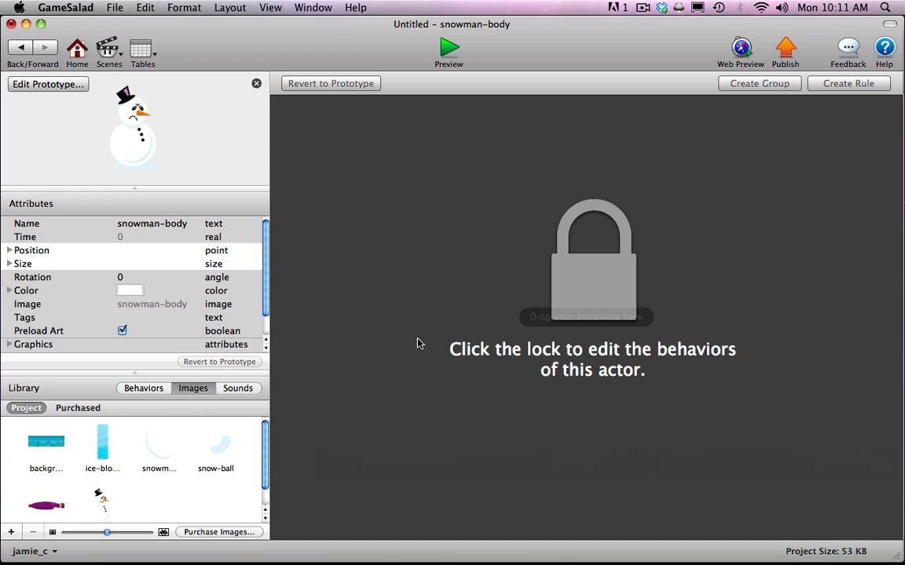
left_click(10, 251)
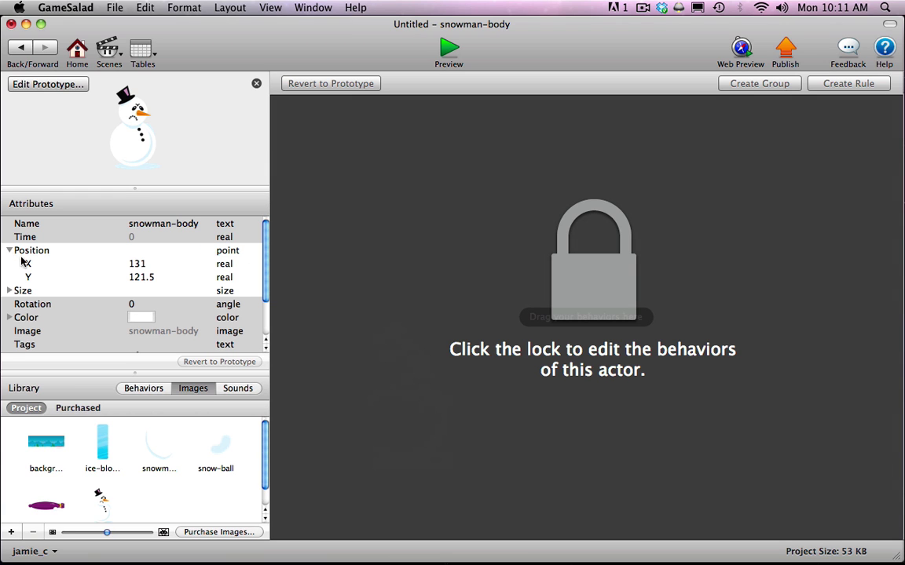
double_click(135, 264)
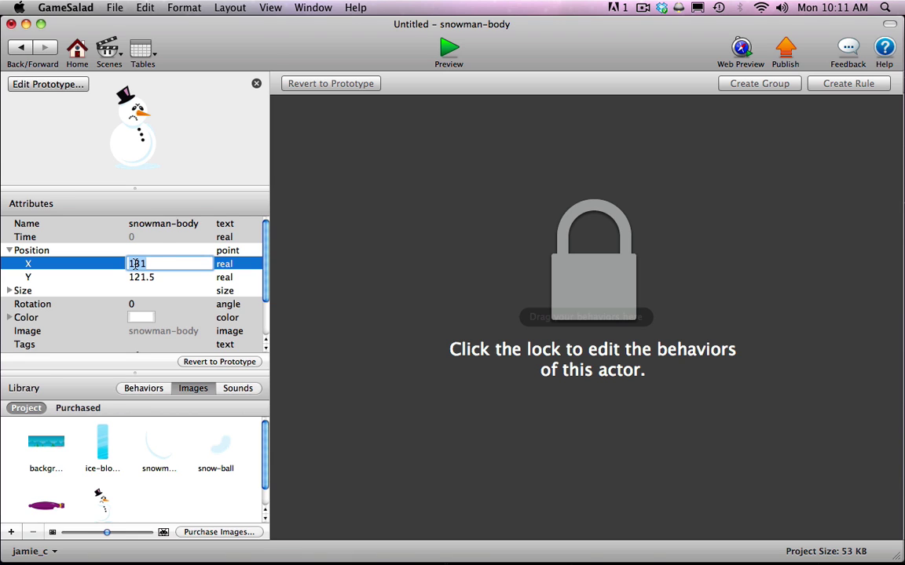
left_click(21, 47)
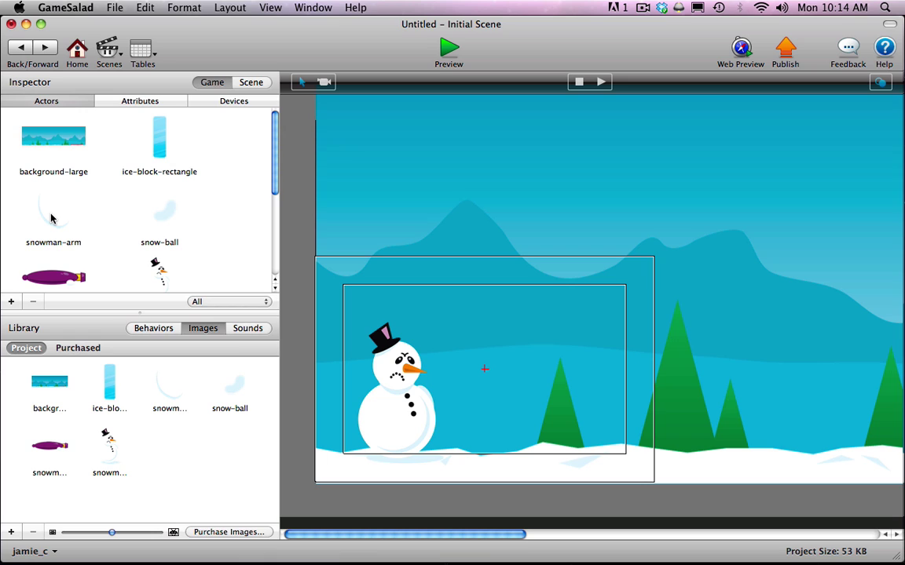
Place the snowman-arm actor over the rear side of the snowman's body, at shoulder height.
left_click(51, 218)
left_click_drag(51, 218, 384, 419)
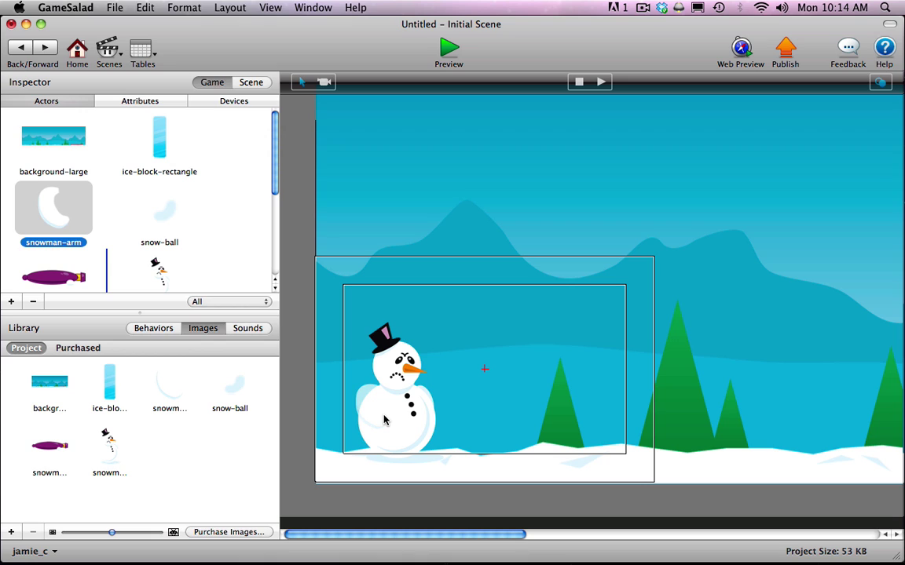
left_click_drag(383, 420, 384, 420)
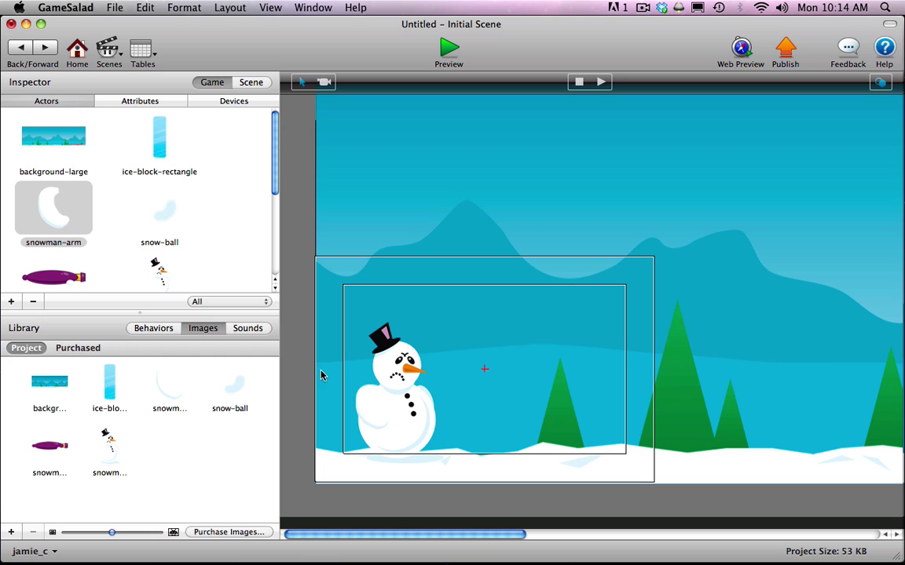
left_click(209, 218)
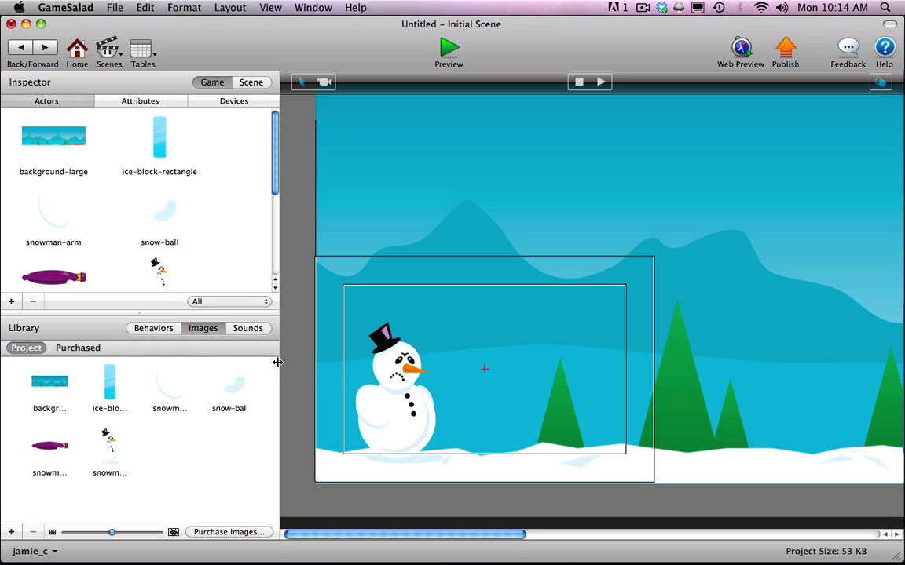
Set the density, friction and bounciness of the snowman-arm prototype to 0.
double_click(56, 223)
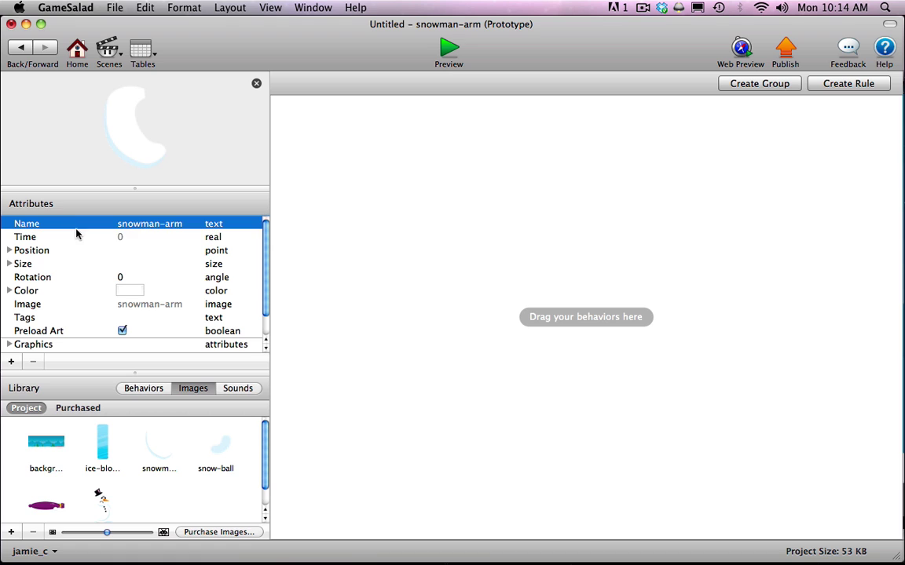
scroll(157, 326, "down", 2)
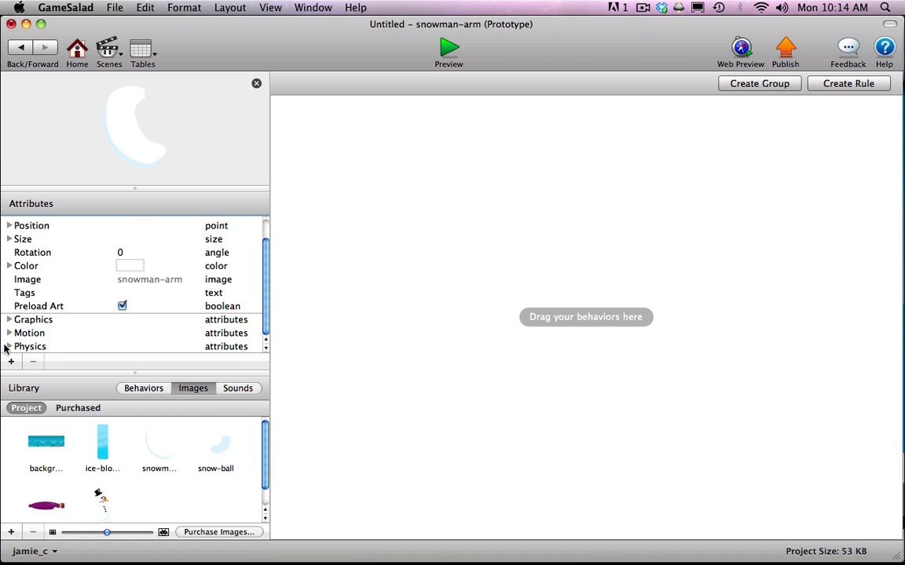
left_click(8, 346)
scroll(146, 291, "down", 4)
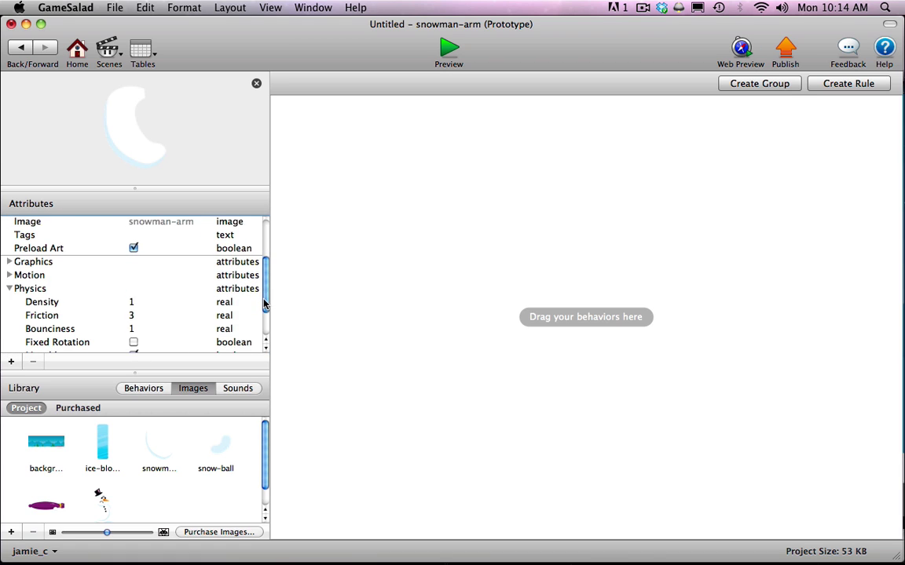
left_click(133, 292)
left_click(157, 292)
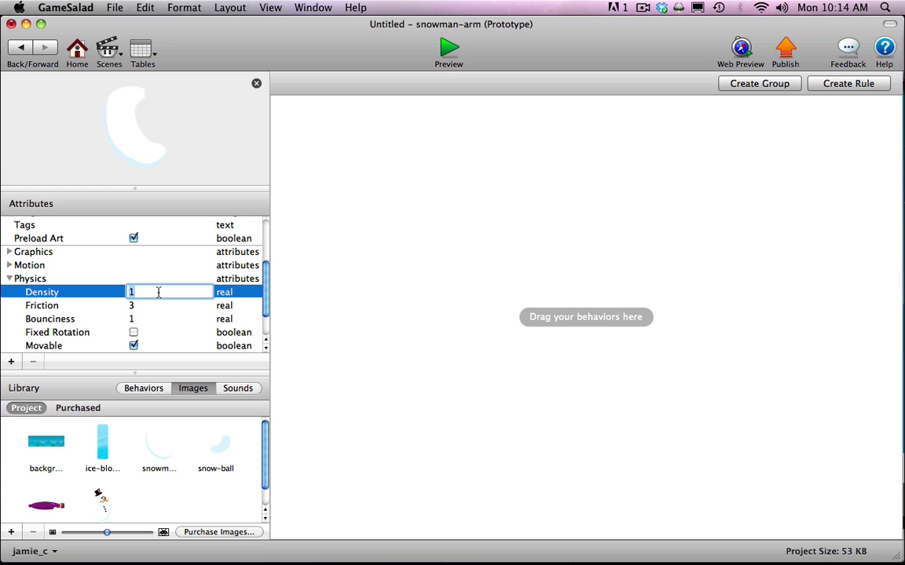
type("0")
key("Tab")
type("0")
key("Tab")
type("0")
key("Tab")
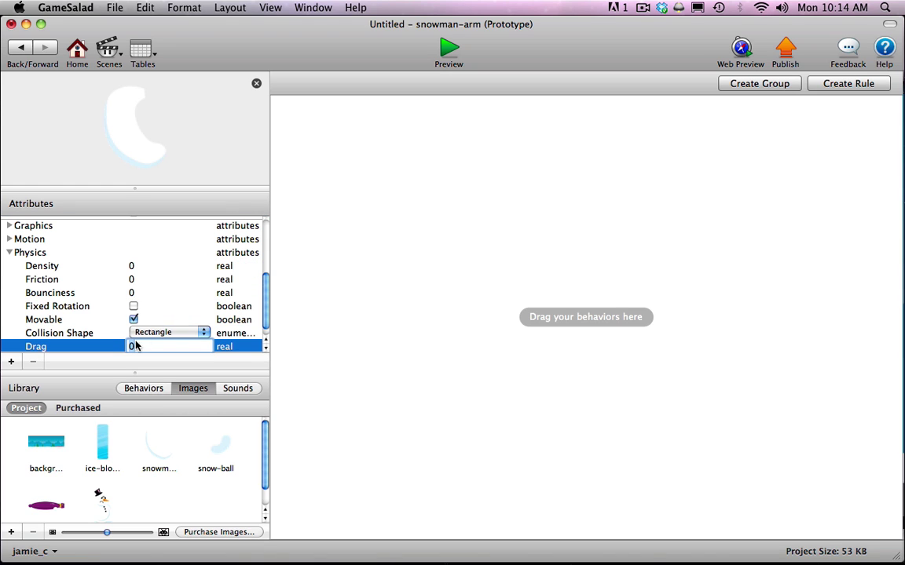
Make the snowman-arm prototype non-movable and return to the Initial Scene.
left_click(134, 320)
left_click(11, 252)
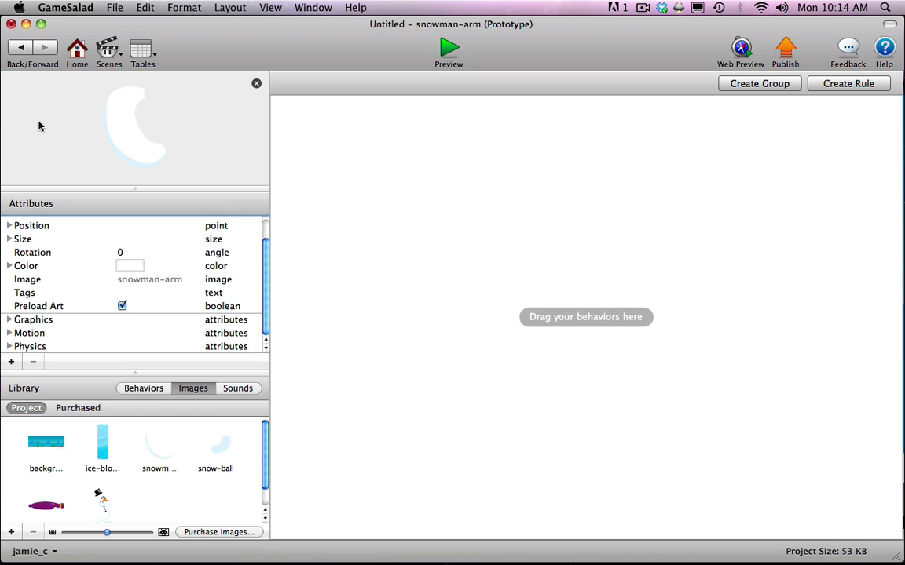
left_click(23, 49)
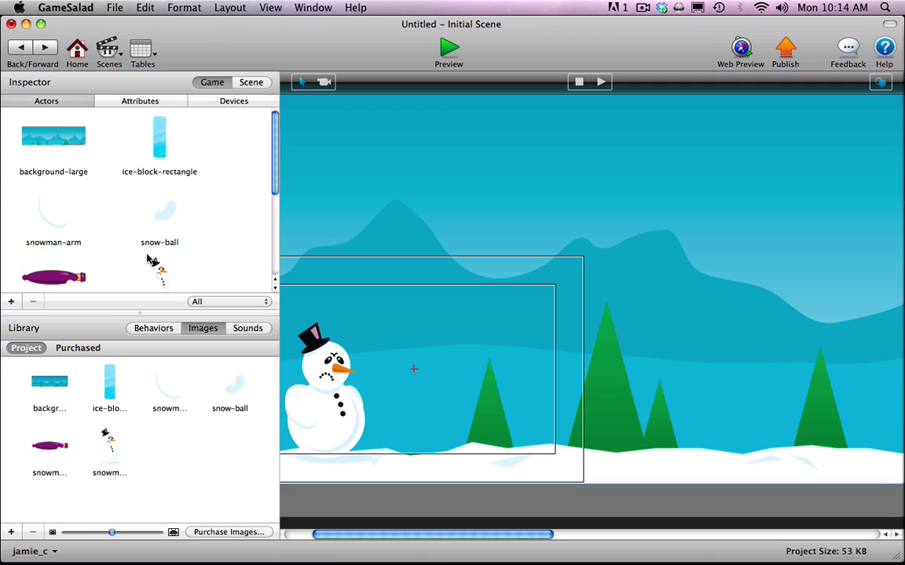
Place the snowman-gun actor horizontally across the middle of the snowman's body in the scene.
left_click_drag(52, 280, 308, 413)
left_click_drag(339, 535, 311, 535)
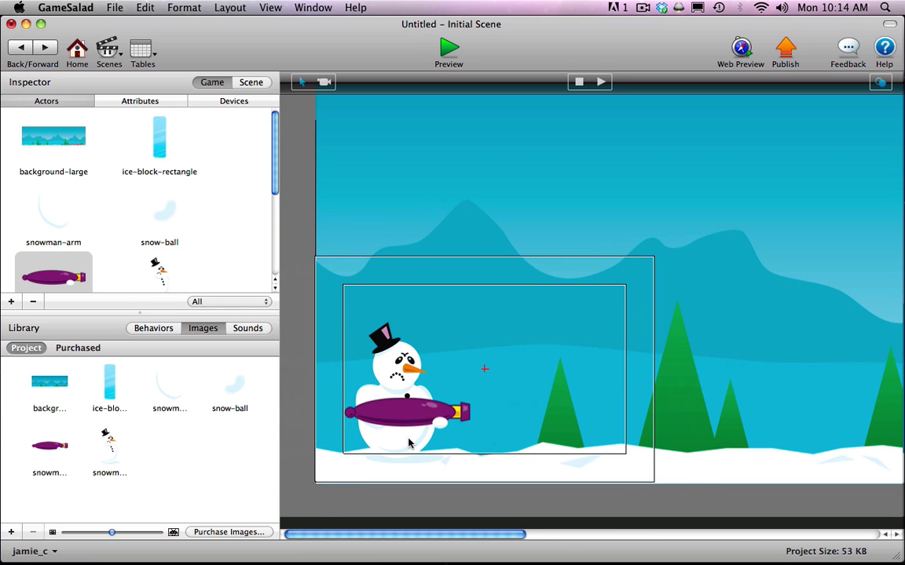
Nudge the snowman-gun actor slightly so it lines up with the snowman's body and rear arm.
left_click(413, 418)
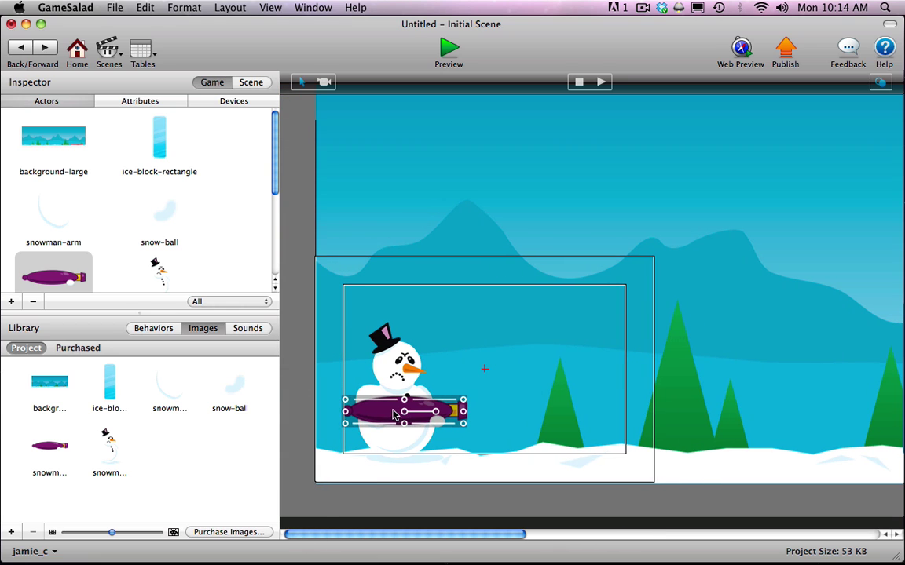
left_click(413, 488)
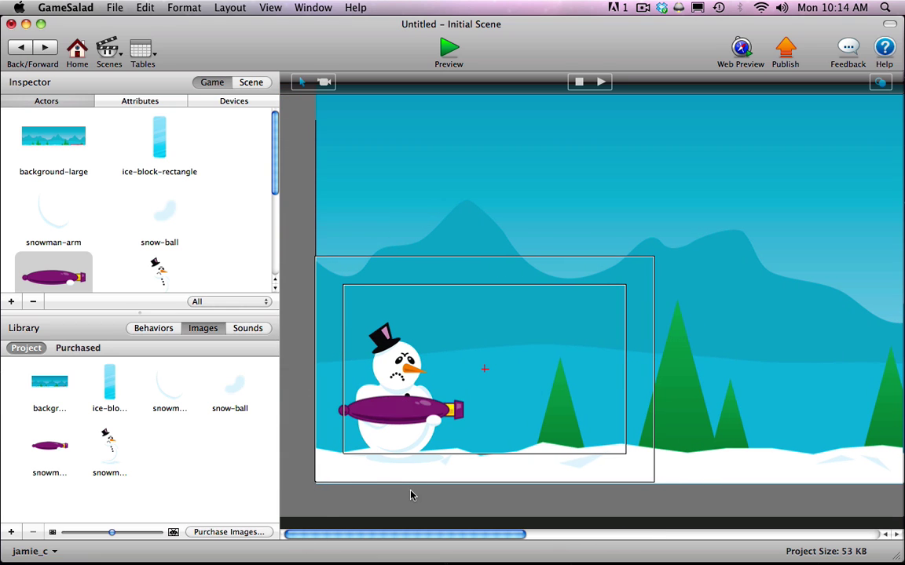
left_click(364, 397)
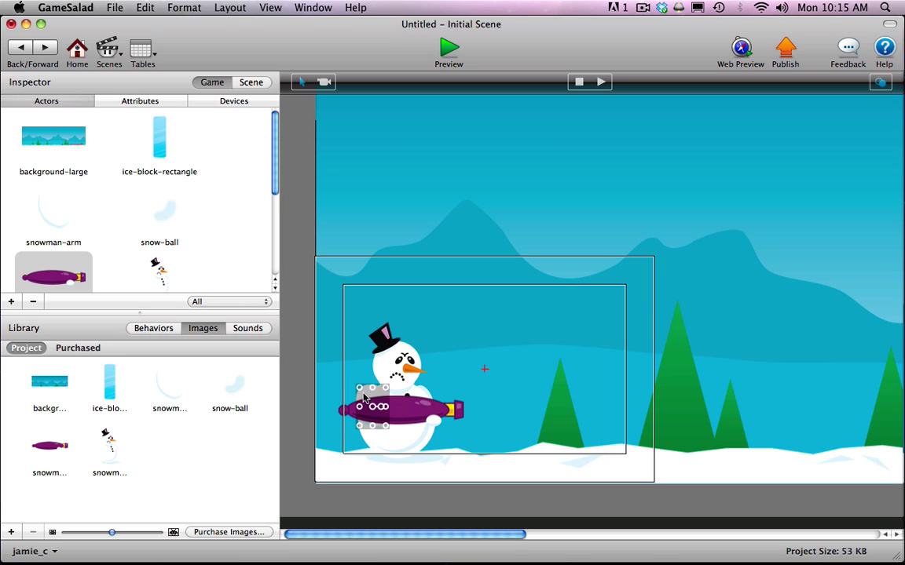
left_click(392, 406)
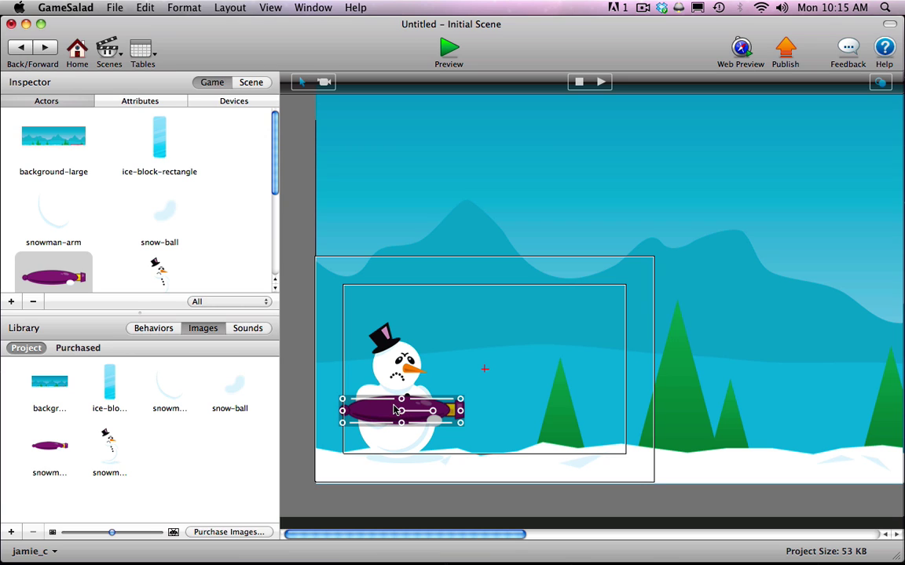
left_click_drag(395, 410, 397, 410)
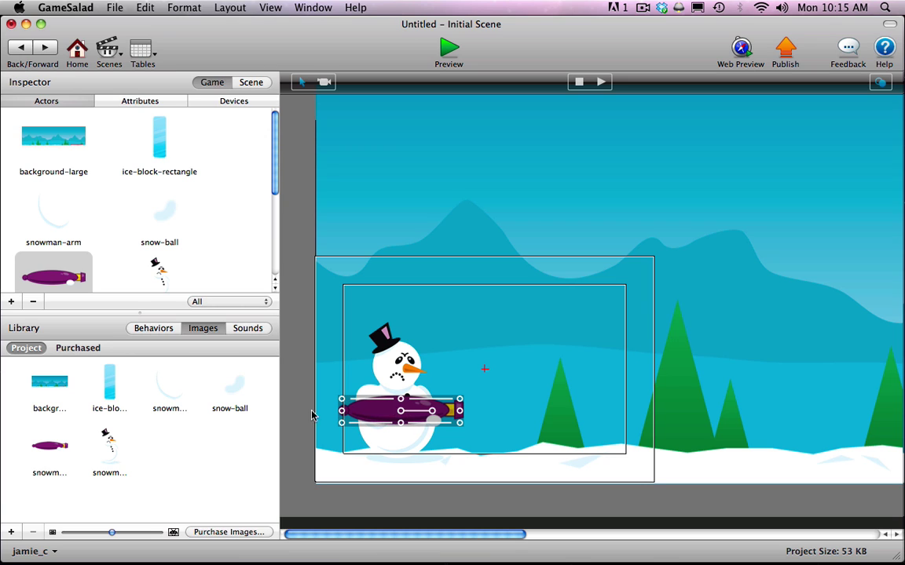
left_click(366, 395)
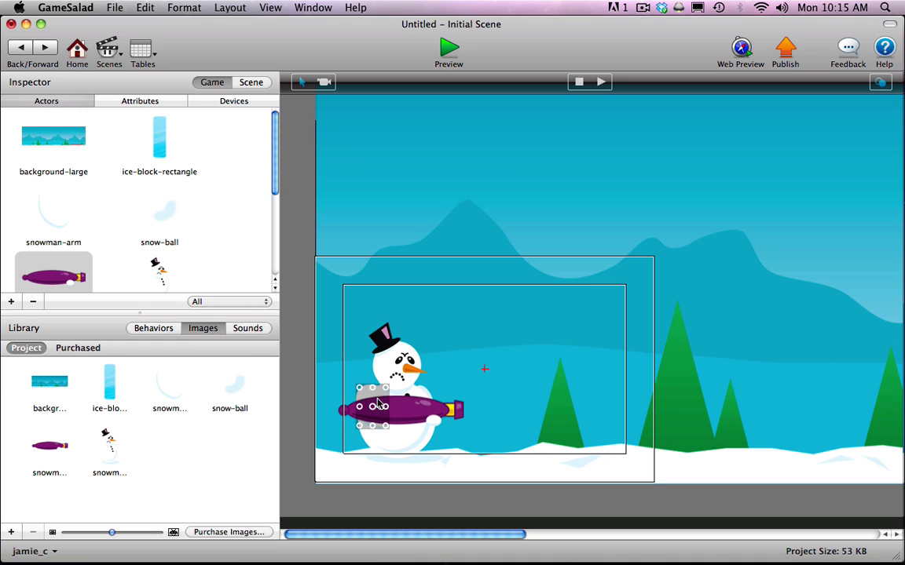
left_click(306, 393)
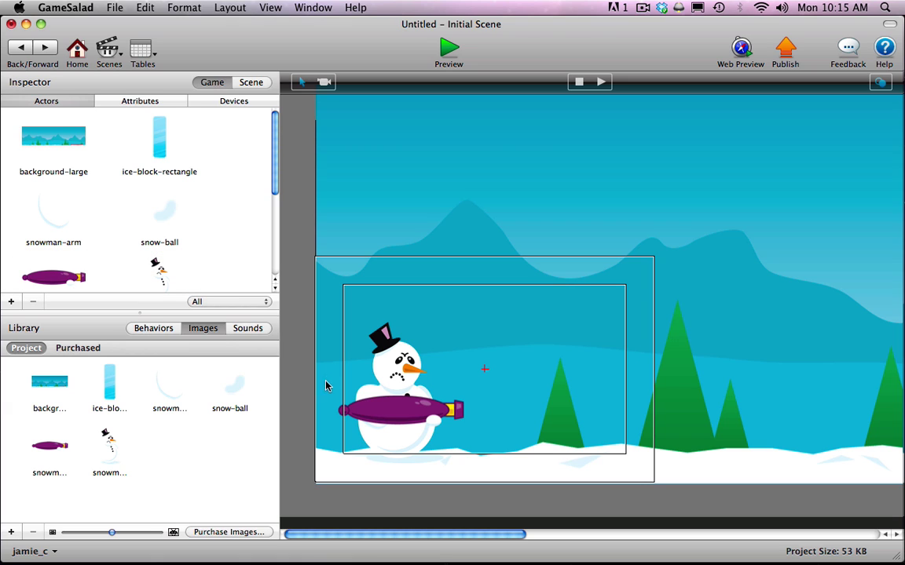
Reorder the scene's Background layer so that snowman-arm sits above snowman-gun.
left_click(252, 83)
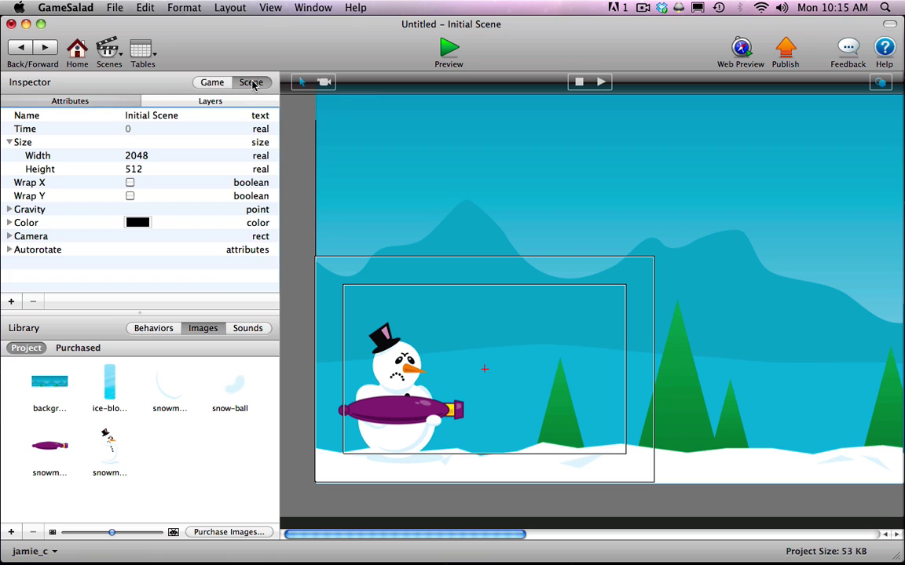
left_click(214, 104)
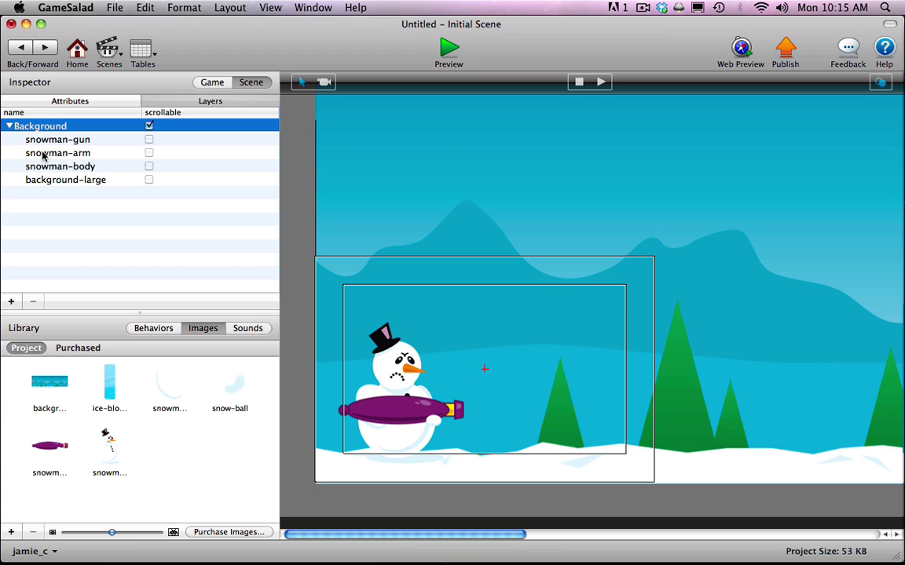
left_click(22, 139)
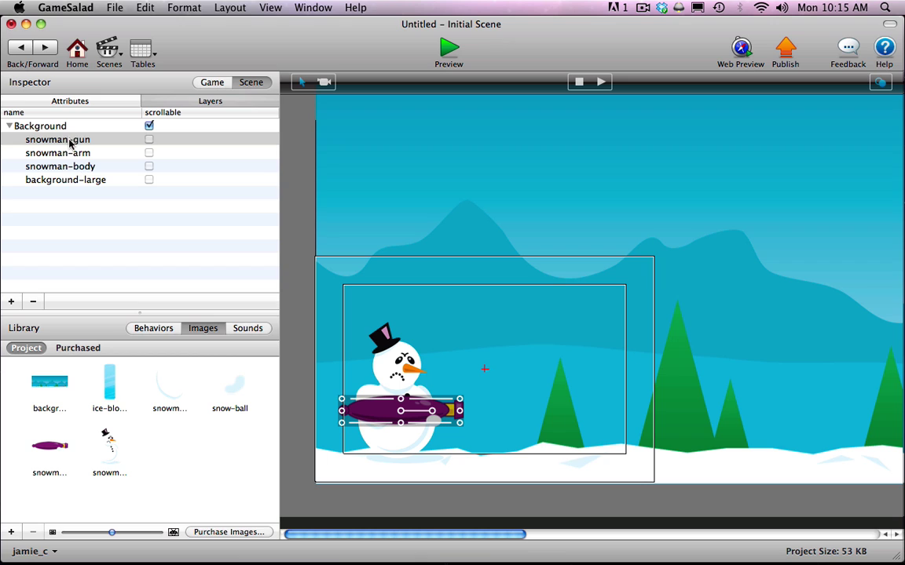
left_click_drag(60, 143, 61, 145)
left_click_drag(55, 141, 56, 159)
left_click(90, 226)
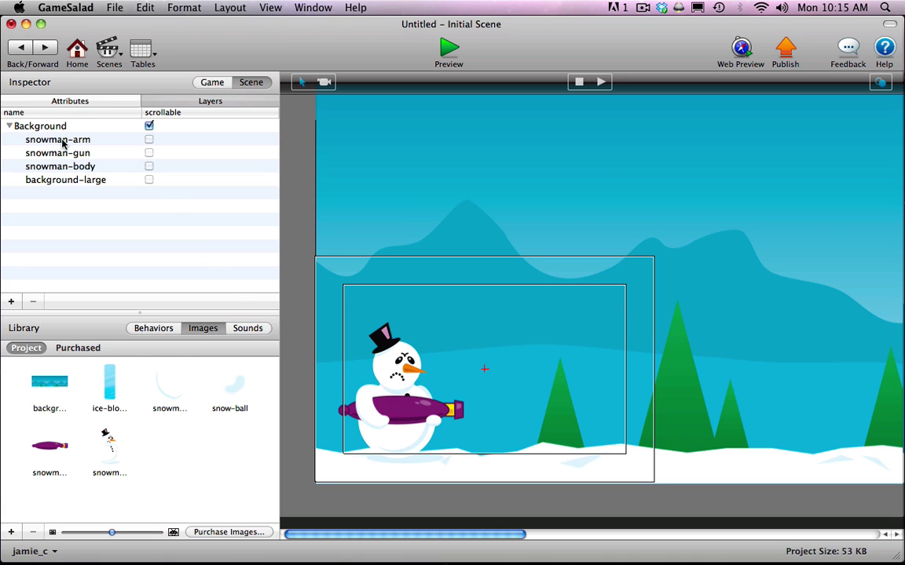
left_click(10, 126)
left_click(110, 102)
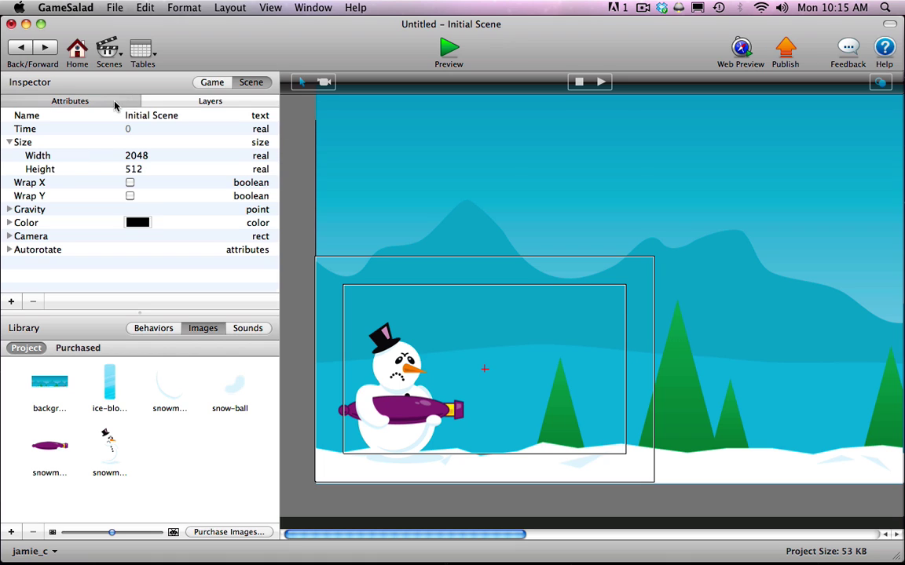
Set the density, friction and bounciness of the snowman-gun prototype to 0 and return to the Initial Scene.
left_click(213, 83)
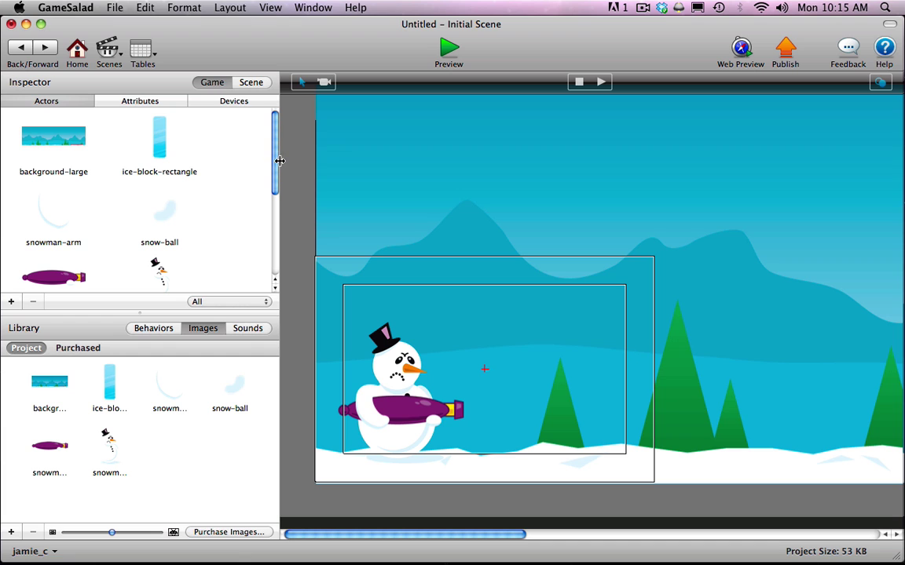
scroll(277, 162, "down", 3)
scroll(275, 192, "up", 3)
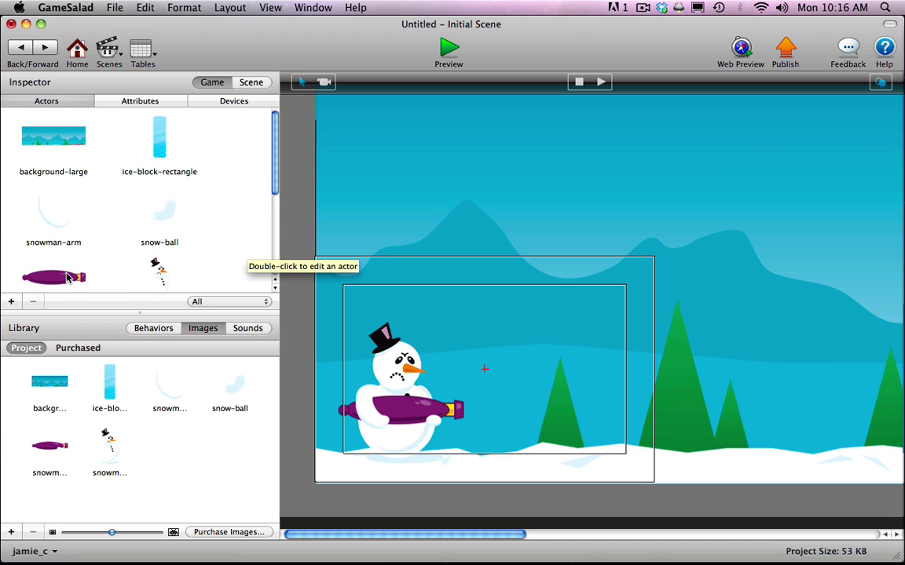
double_click(56, 278)
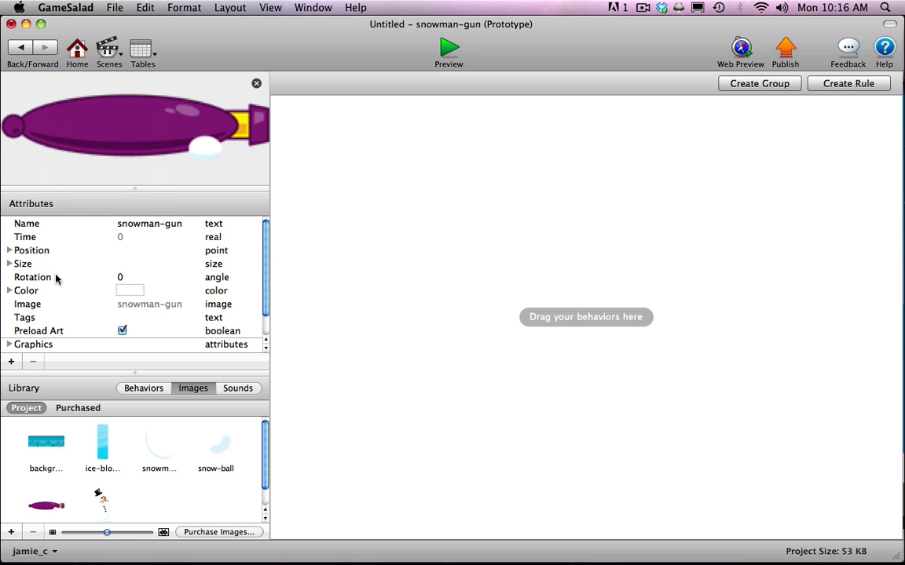
scroll(265, 288, "down", 2)
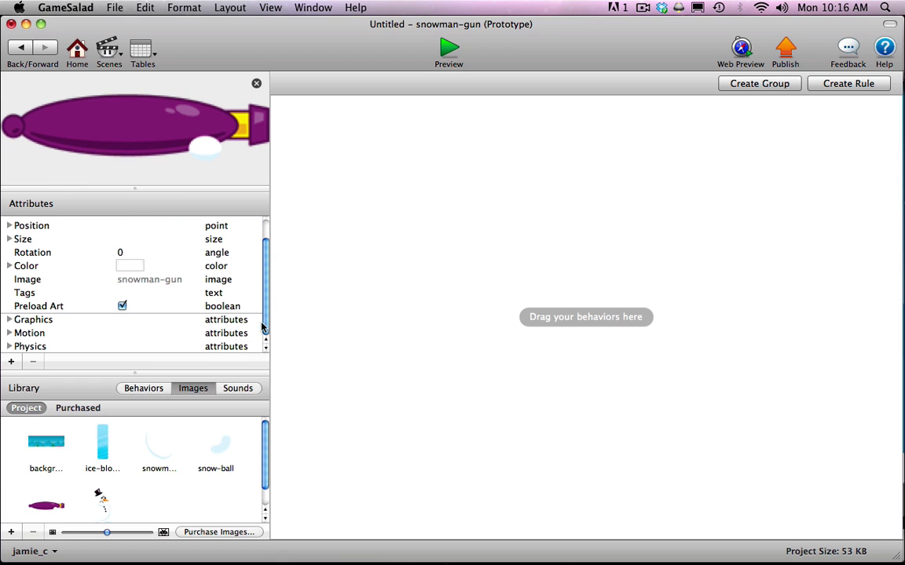
left_click(10, 346)
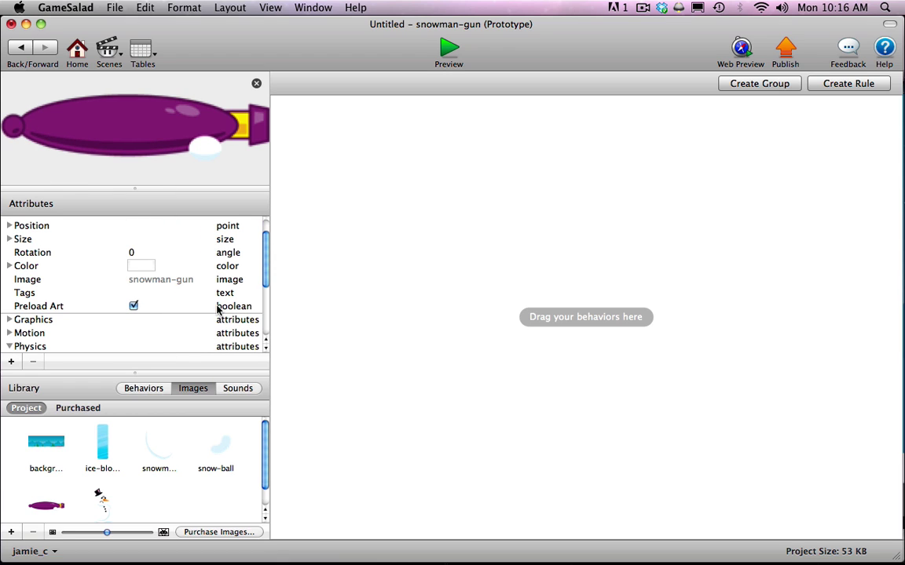
left_click_drag(262, 277, 261, 314)
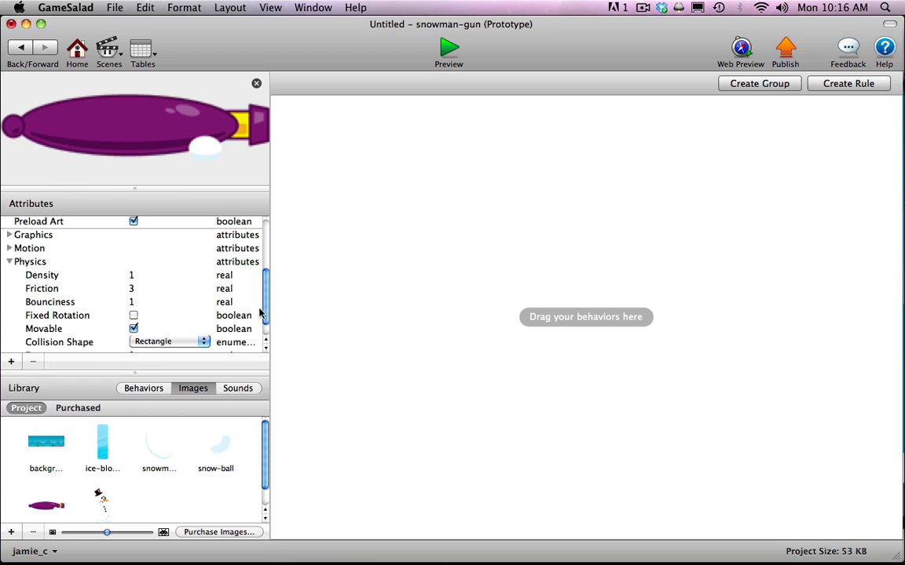
left_click(135, 277)
left_click(151, 276)
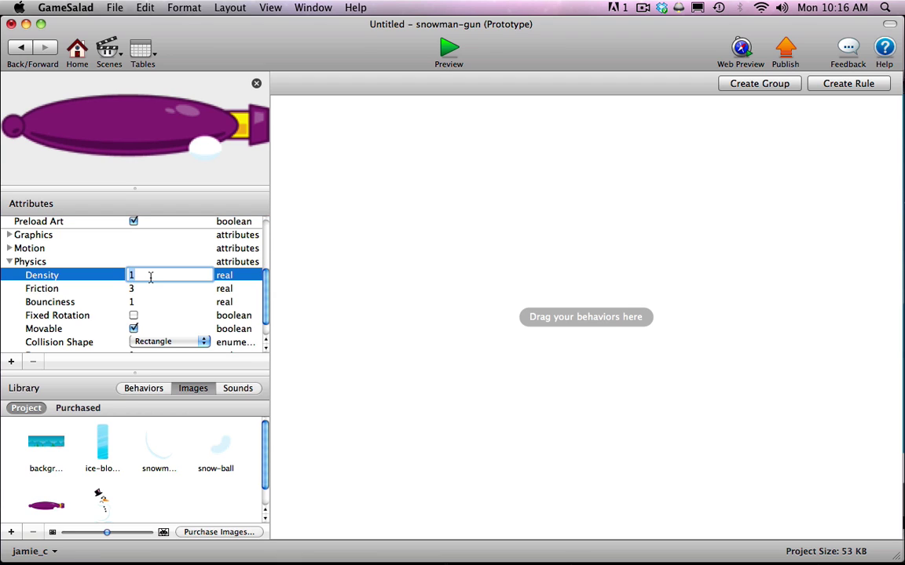
type("0")
key("Tab")
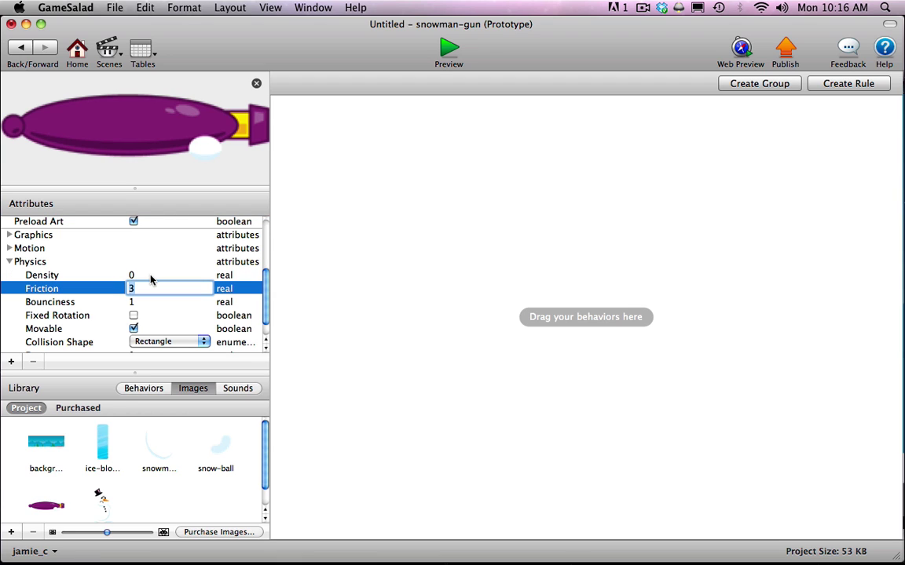
type("0")
key("Tab")
type("0")
key("Tab")
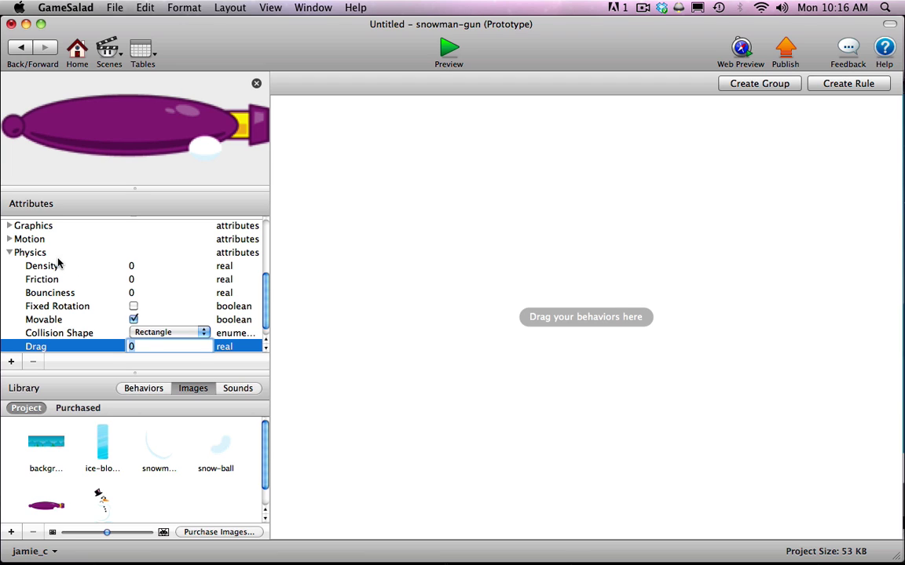
left_click(10, 252)
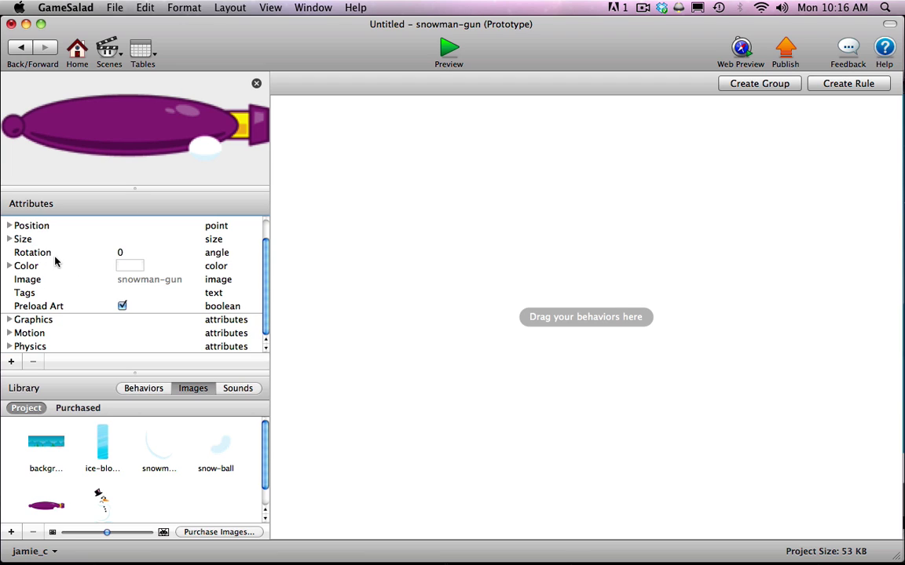
left_click(21, 48)
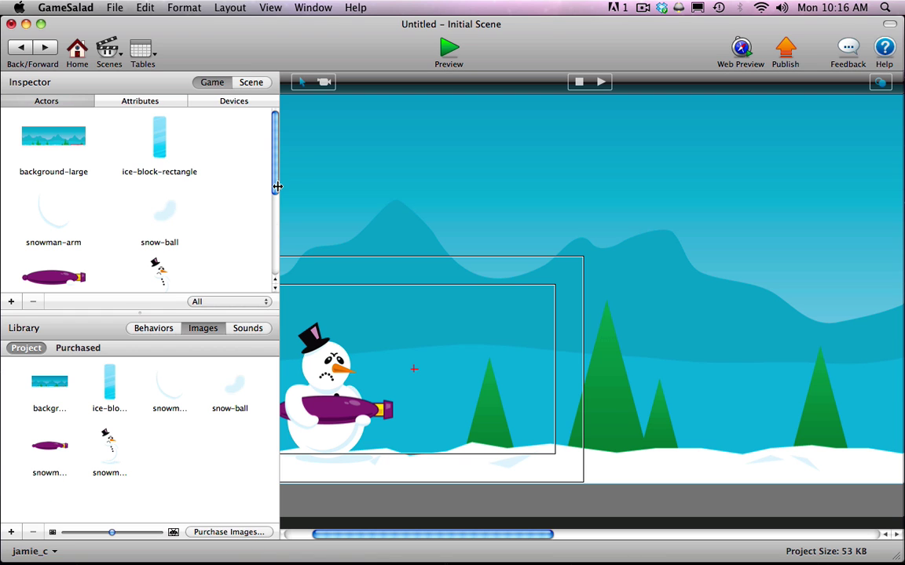
Try out the powerbar actor at its default size in front of the snowman and delete that instance.
scroll(274, 176, "down", 2)
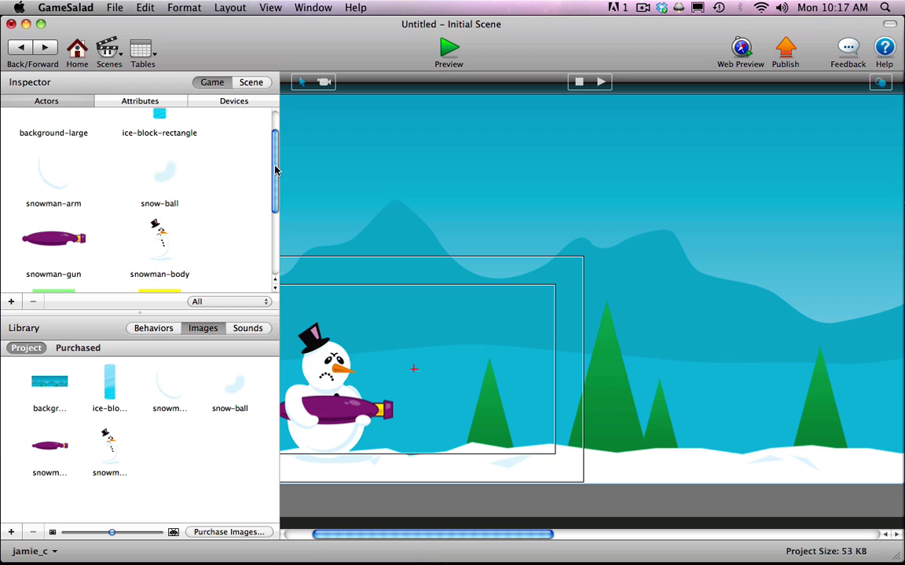
scroll(275, 169, "down", 2)
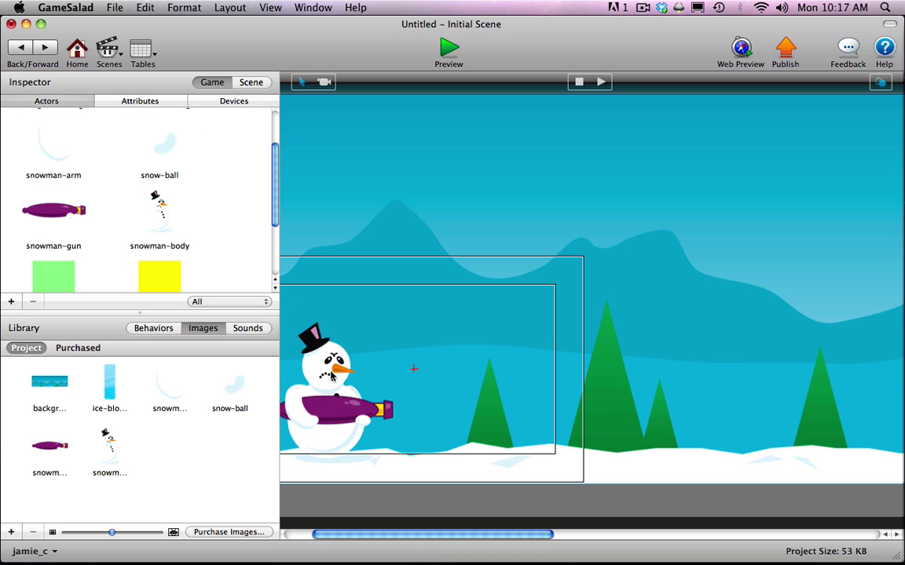
left_click_drag(272, 208, 276, 238)
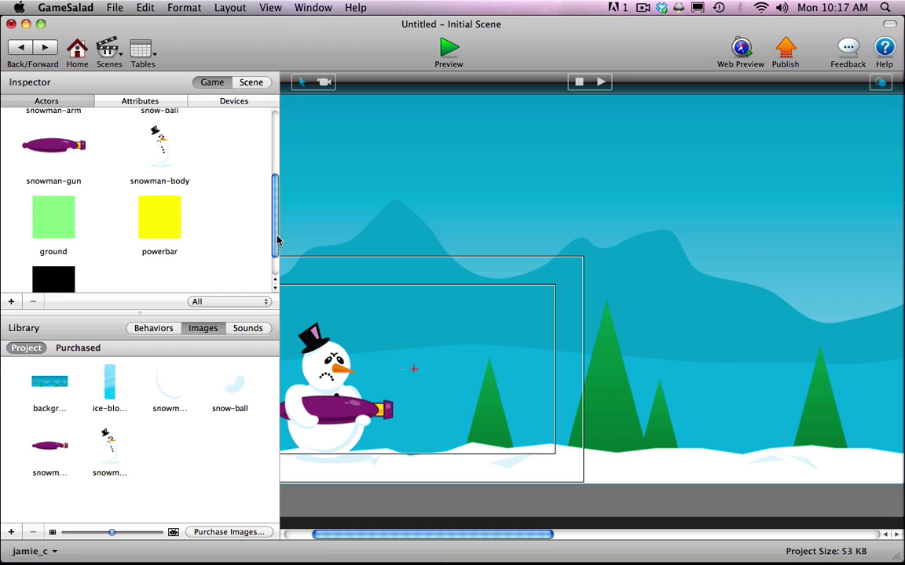
double_click(160, 220)
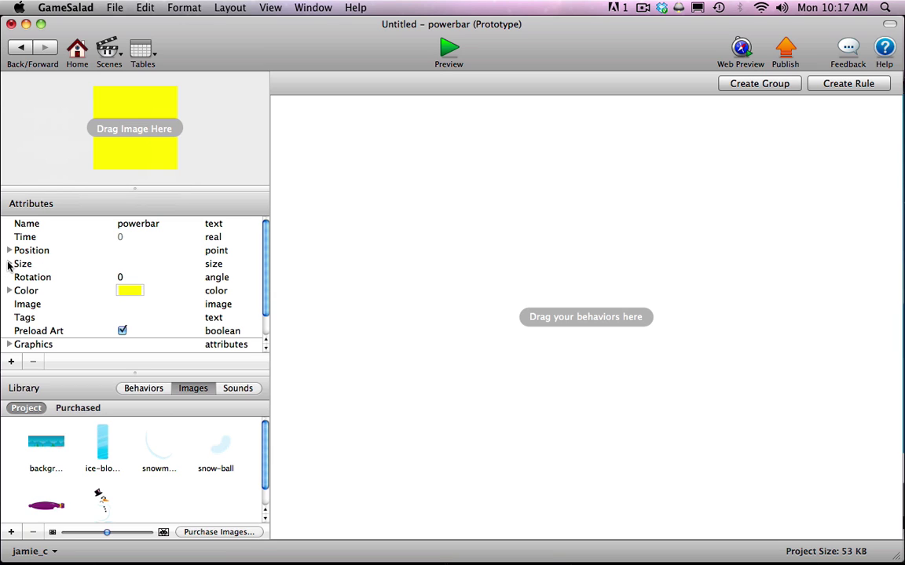
left_click(10, 263)
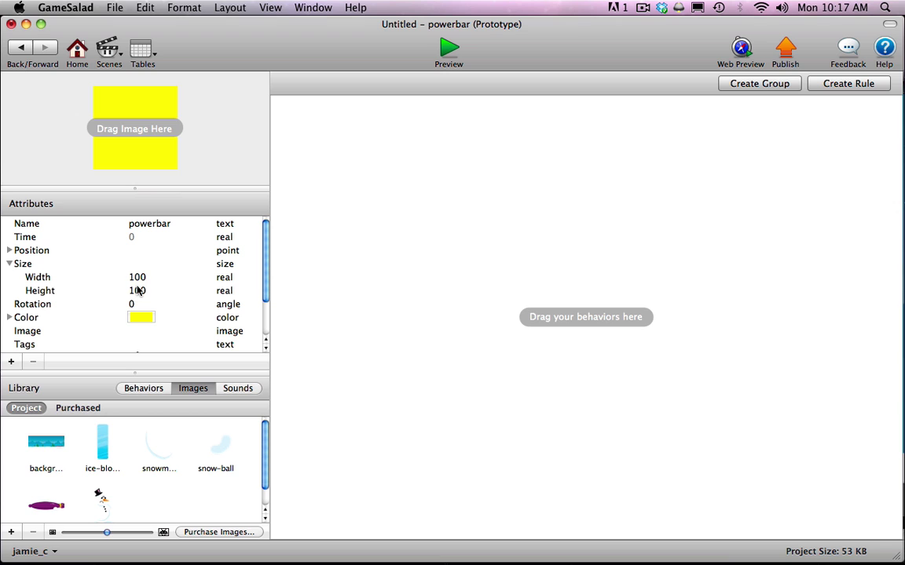
left_click(21, 47)
left_click_drag(275, 176, 275, 238)
left_click_drag(154, 208, 420, 381)
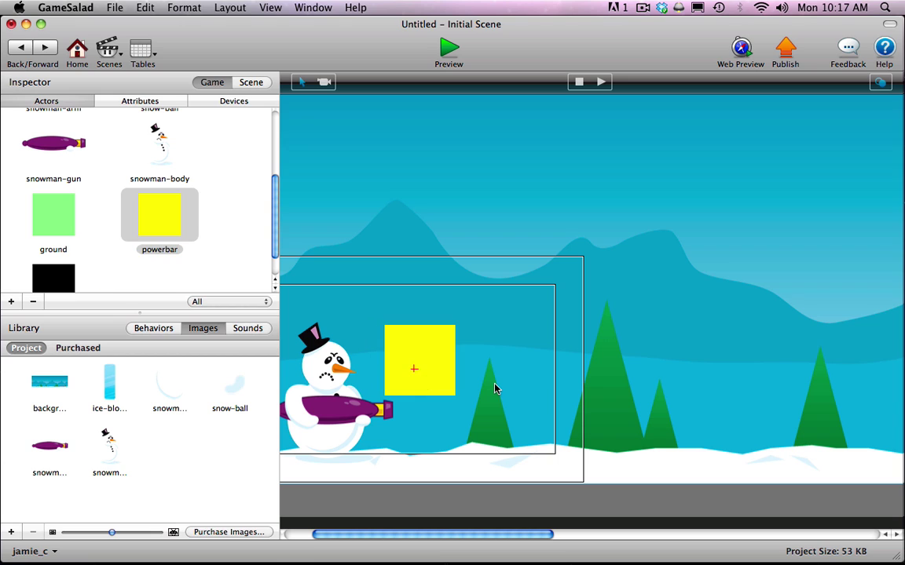
left_click(441, 365)
key("Delete")
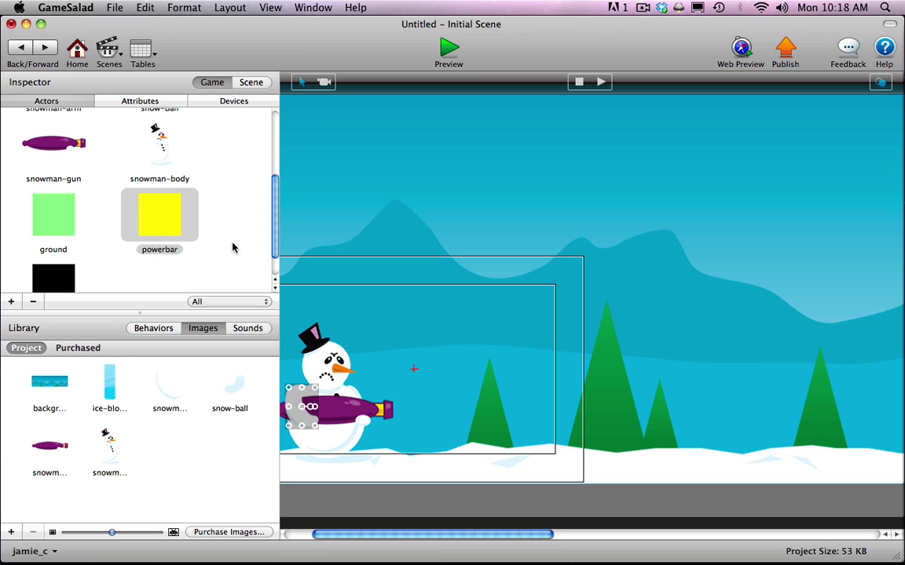
Set the height of the powerbar prototype to 4.
left_click(157, 228)
double_click(158, 228)
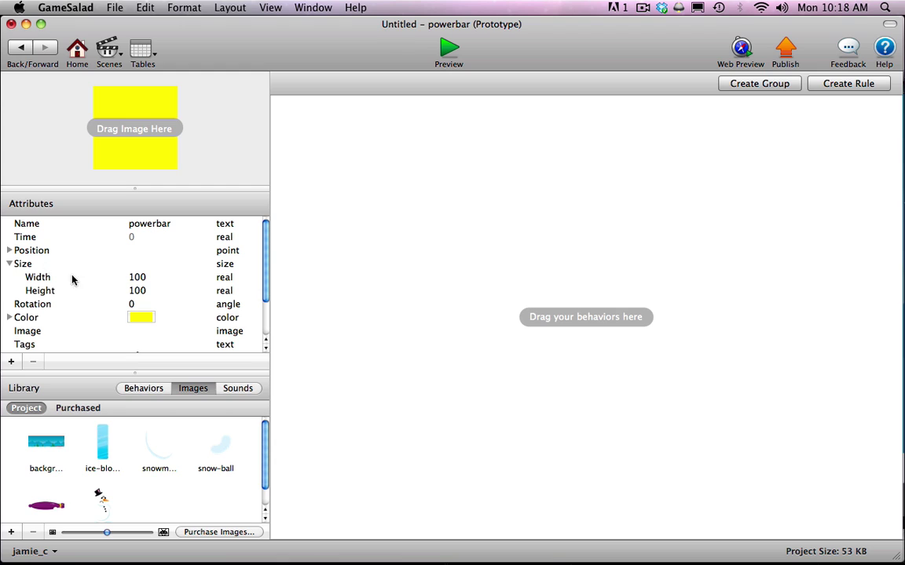
double_click(139, 277)
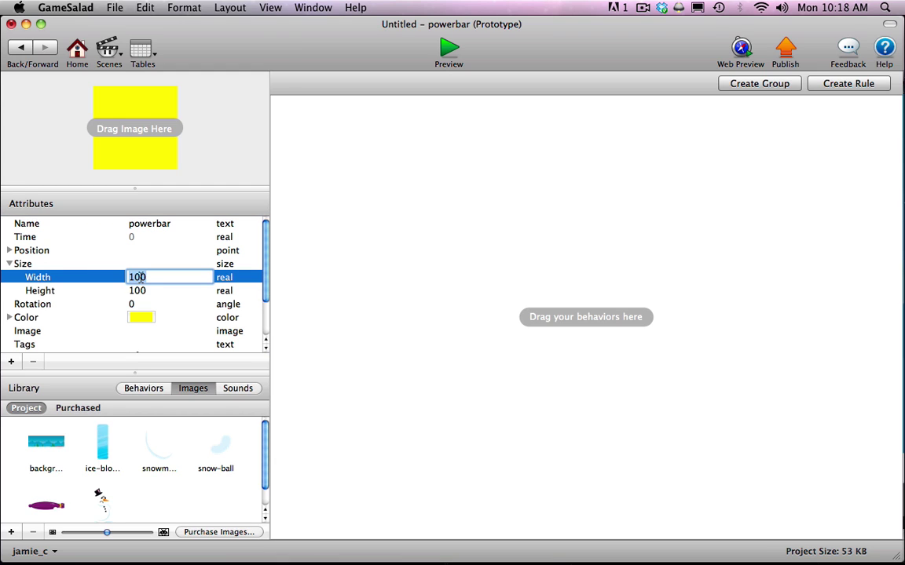
type("0")
left_click(139, 290)
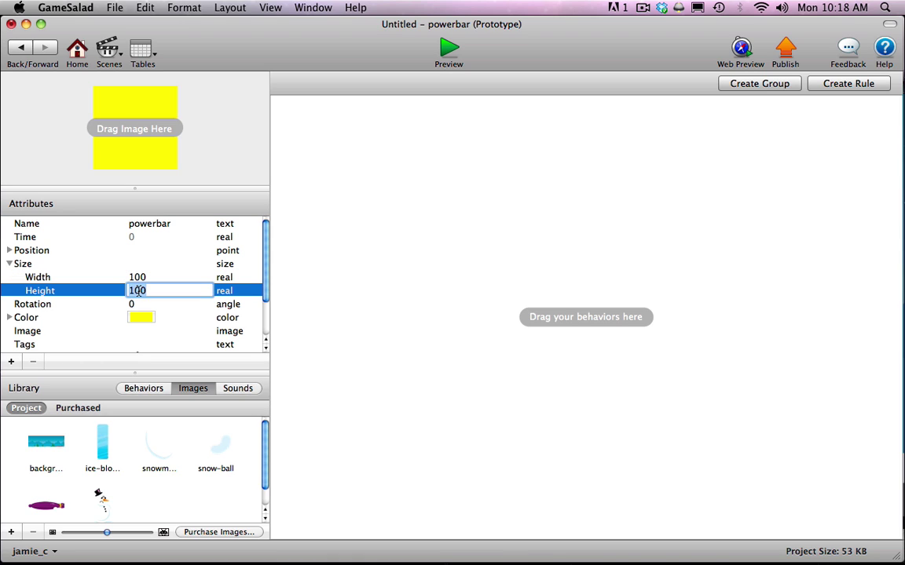
type("4")
key("Tab")
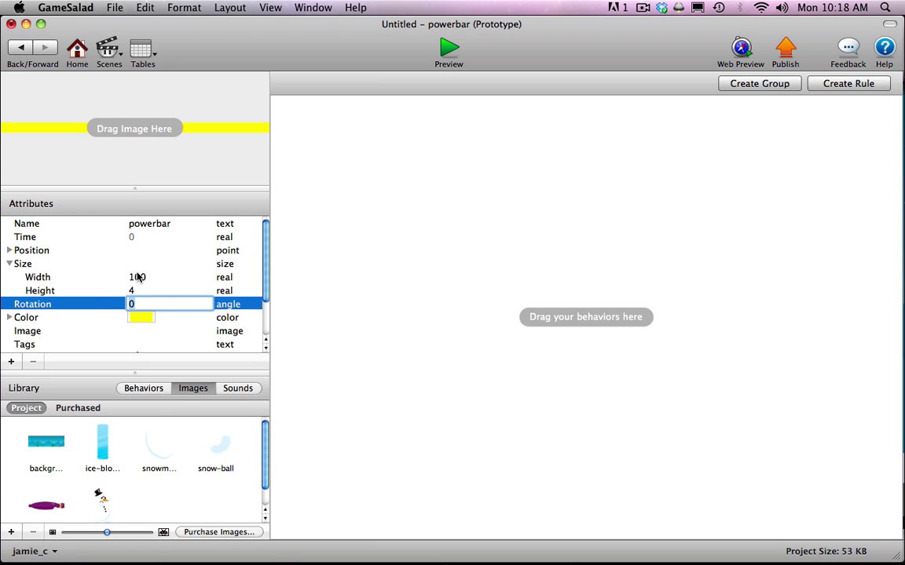
scroll(250, 261, "down", 3)
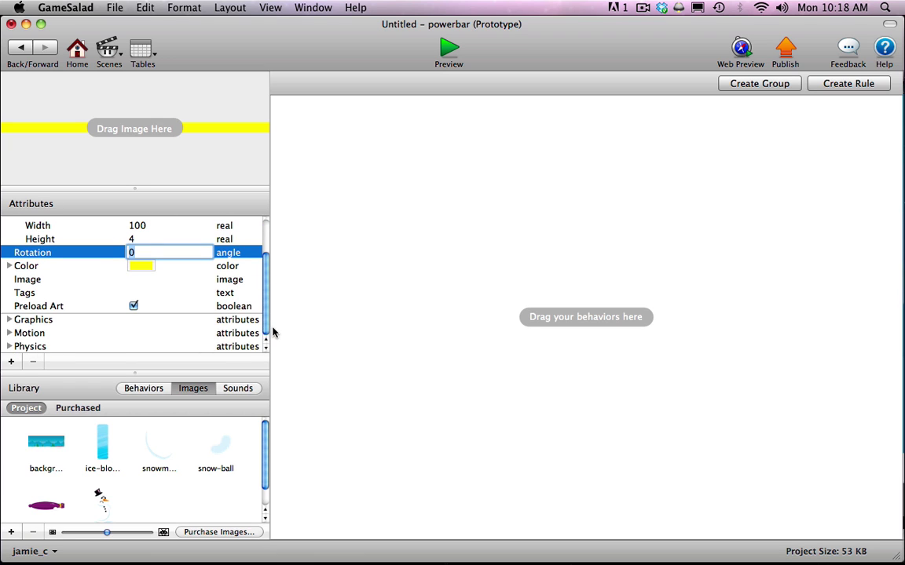
Set the density, friction and bounciness of the powerbar prototype to 0 and return to the Initial Scene.
left_click(9, 346)
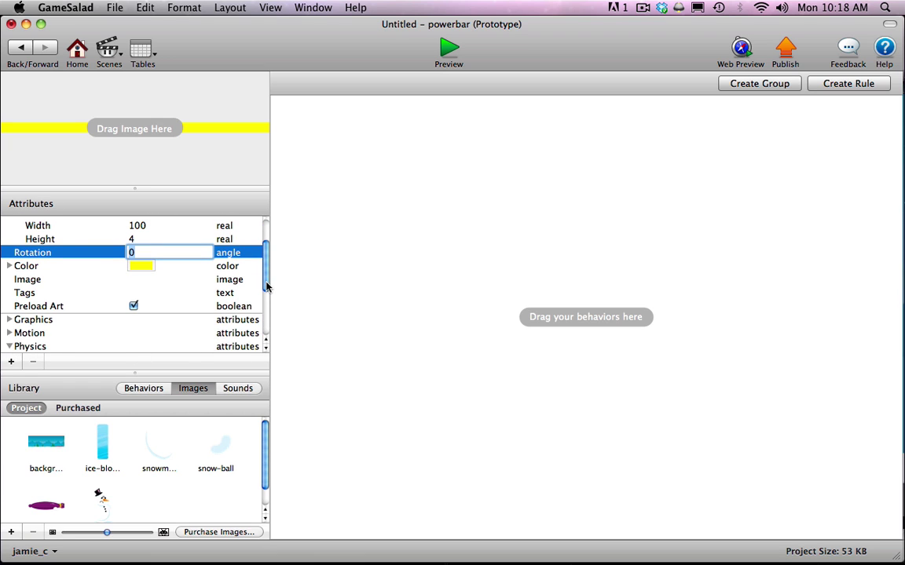
scroll(266, 287, "down", 3)
left_click(130, 279)
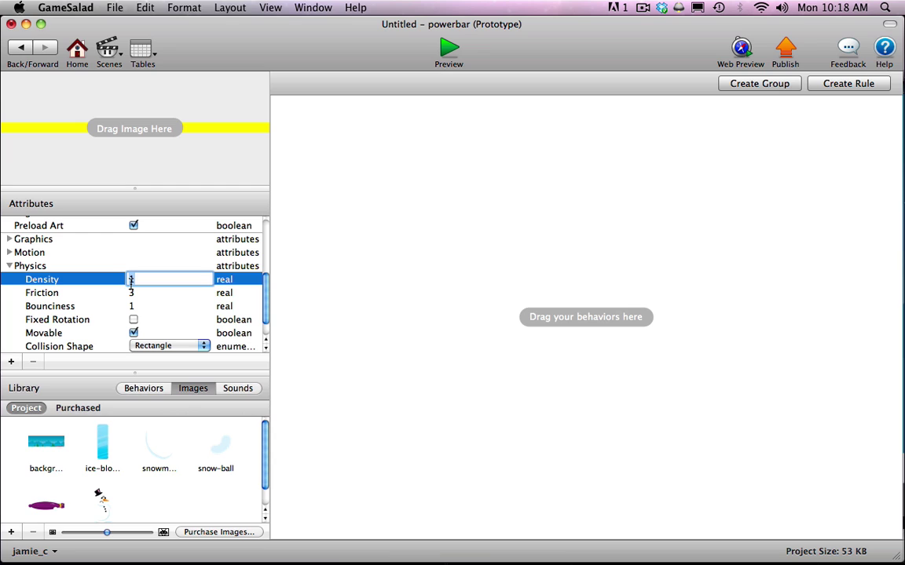
type("0")
key("Tab")
type("0")
key("Tab")
type("0")
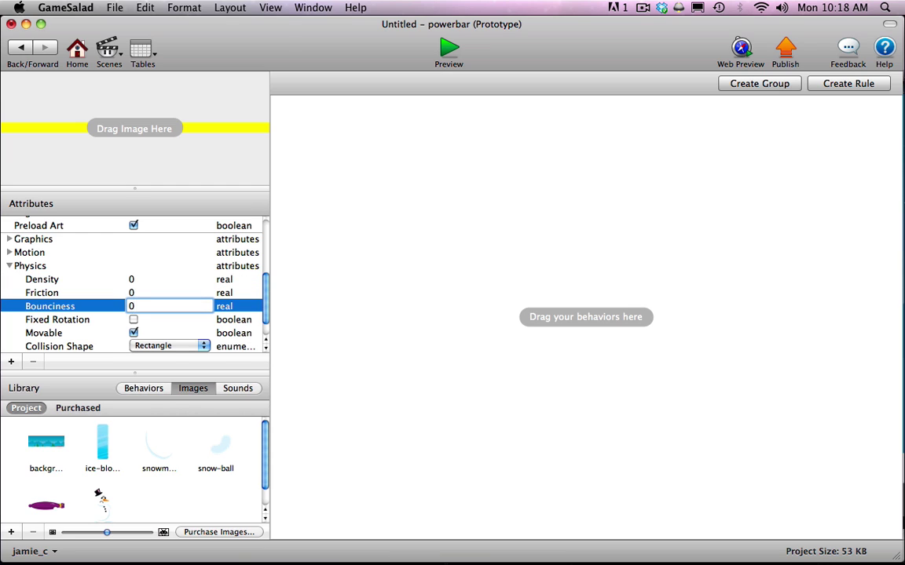
key("Tab")
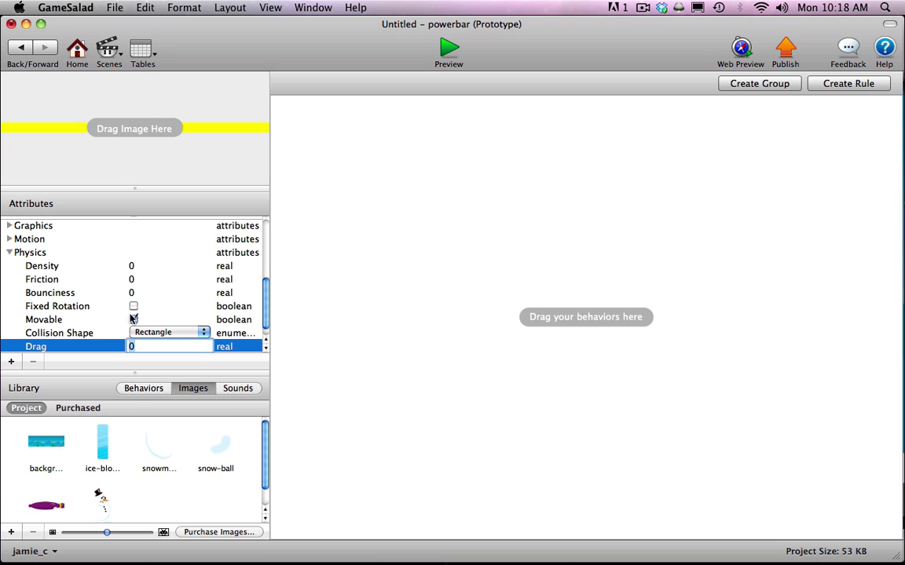
left_click(22, 50)
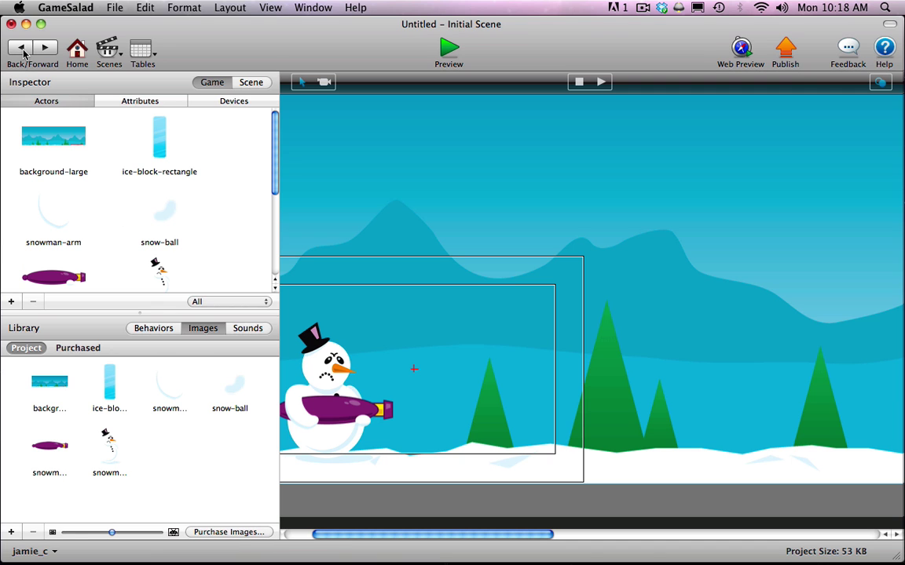
Place a powerbar actor in the scene, centred over the body of the snowman's gun.
scroll(249, 134, "down", 5)
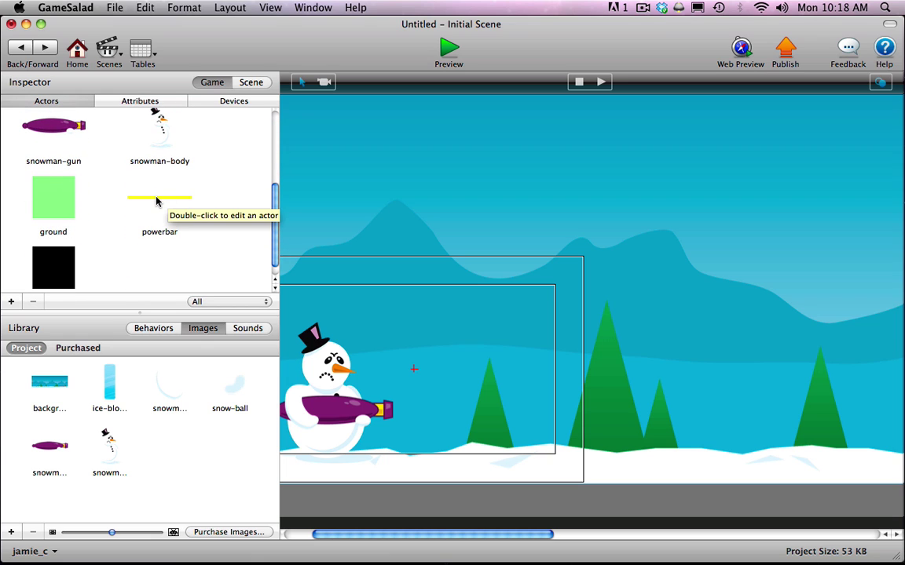
left_click_drag(156, 201, 329, 416)
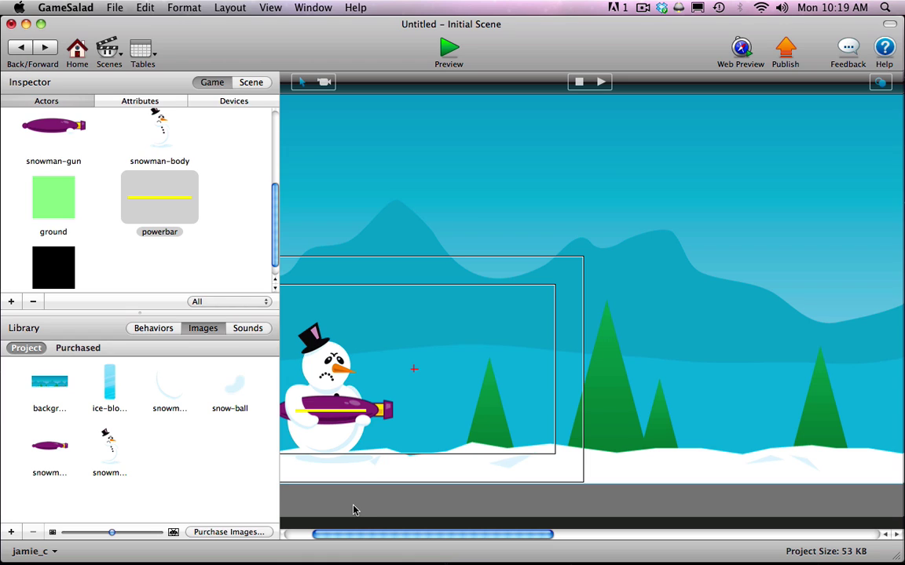
left_click_drag(359, 536, 338, 536)
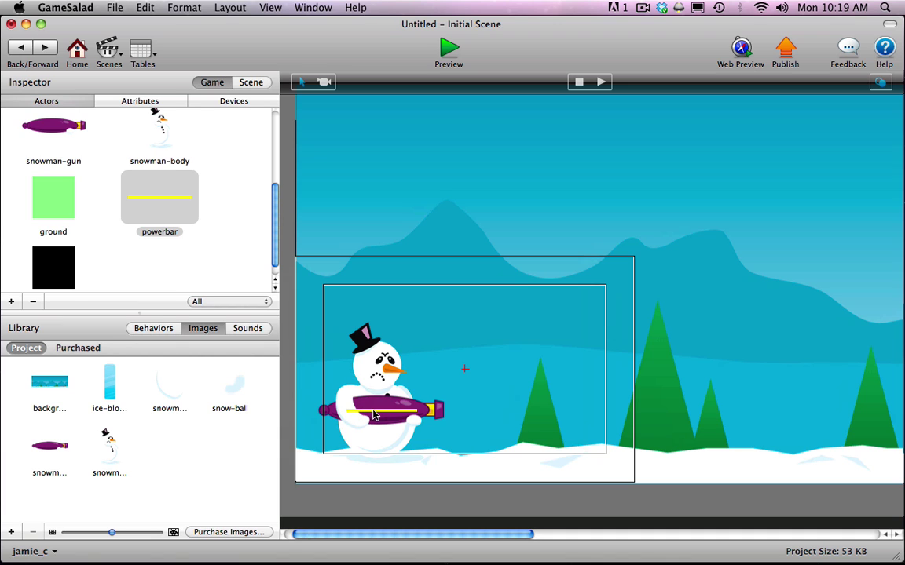
Move powerbar below snowman-arm in the scene's Background layer and return to the game's actor list.
left_click(249, 85)
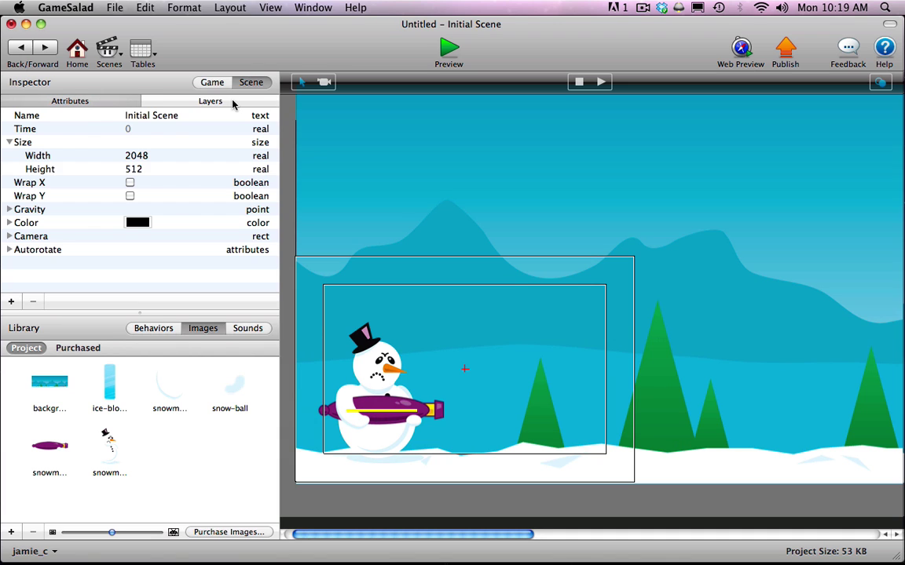
left_click(232, 102)
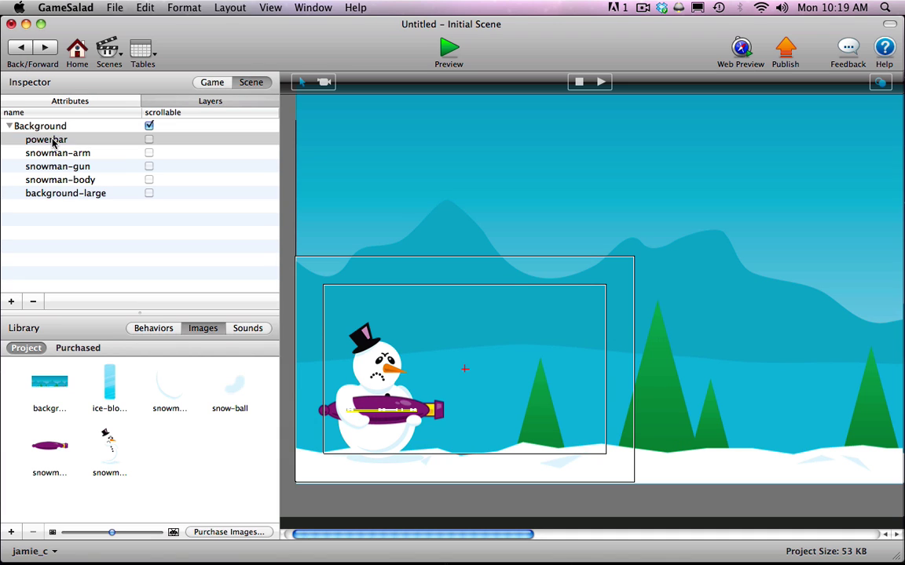
left_click_drag(55, 142, 55, 159)
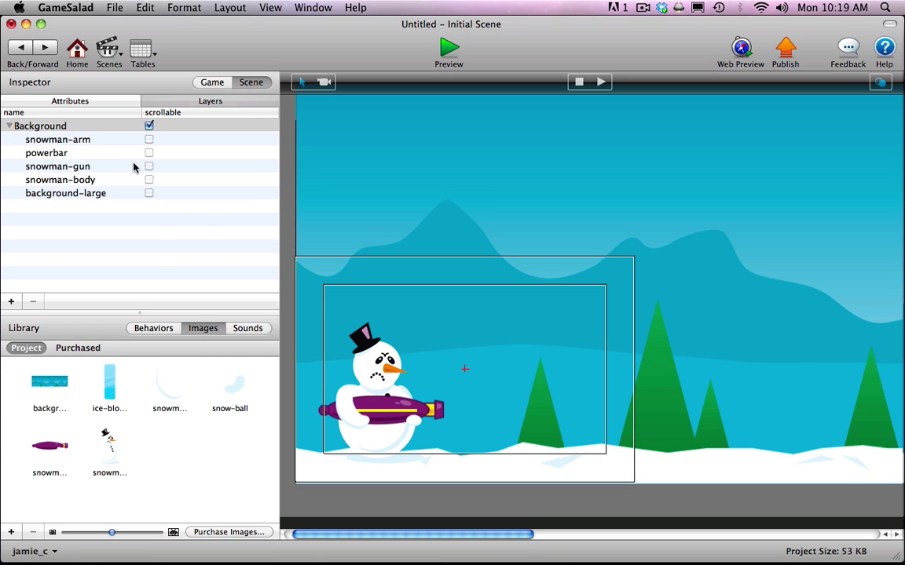
left_click(110, 101)
left_click(197, 81)
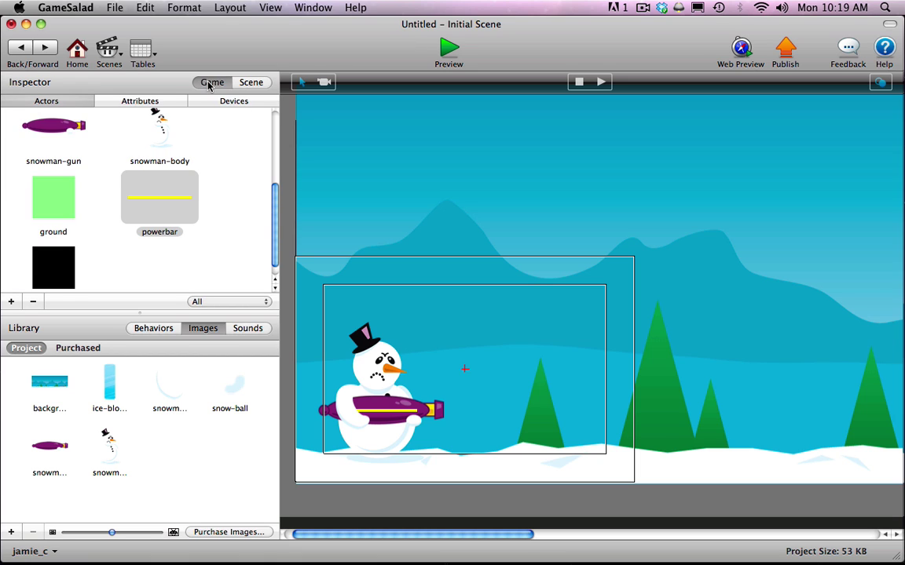
Set the width of the powerbar prototype to 0 and return to the Initial Scene.
left_click(248, 198)
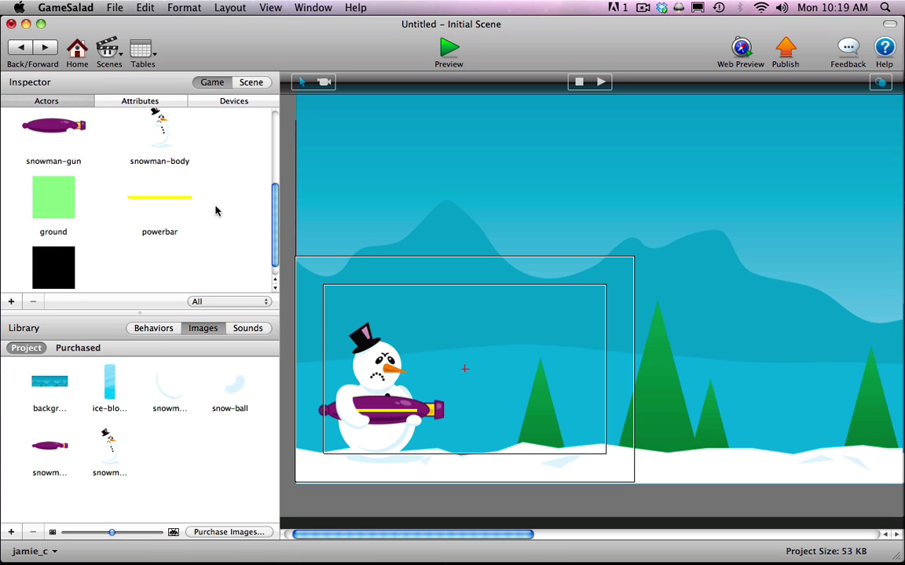
double_click(165, 197)
left_click(135, 280)
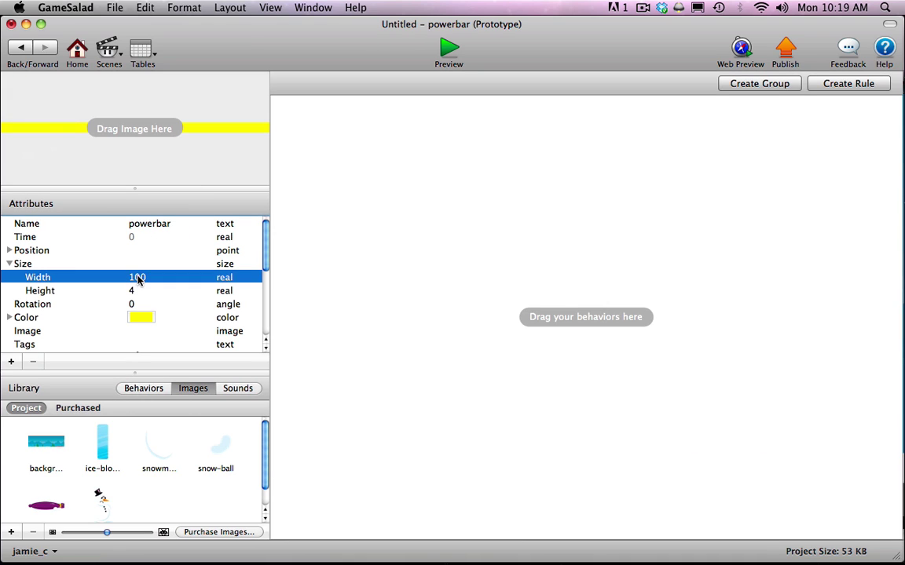
left_click(135, 278)
type("0")
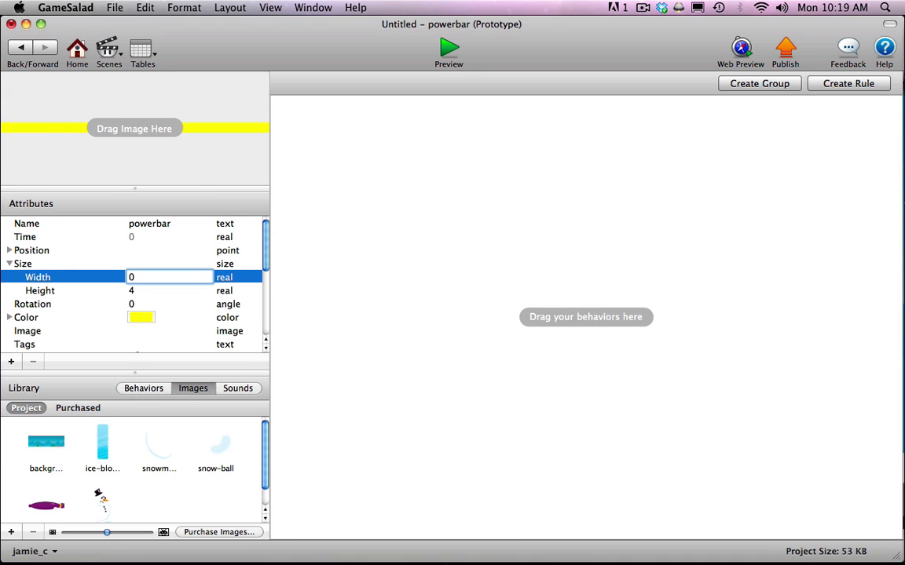
key("Tab")
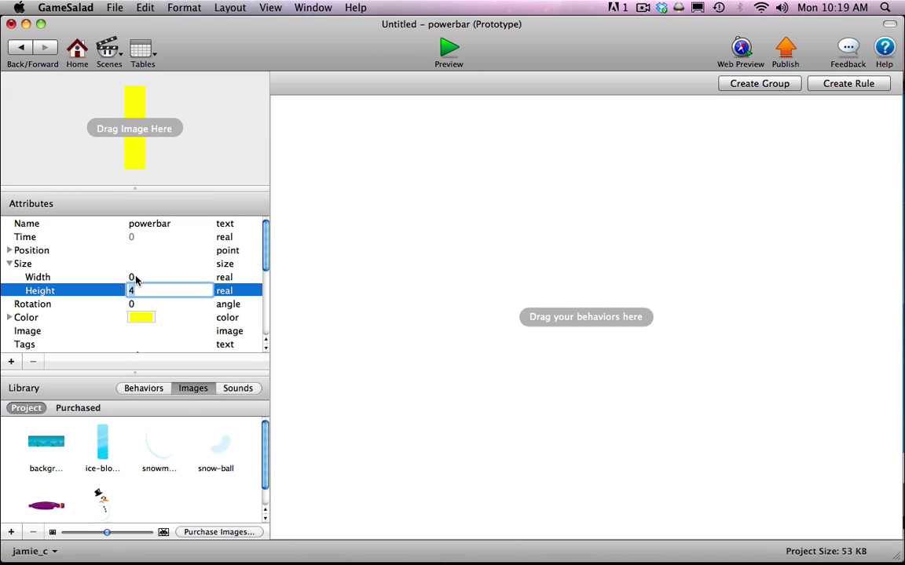
left_click(24, 49)
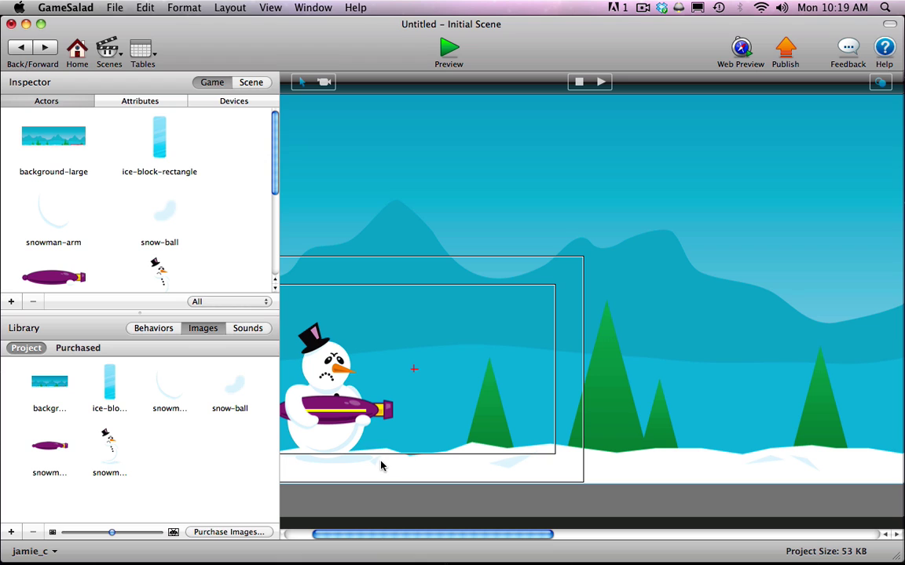
Set the width of the powerbar instance placed on the gun to 0 and return to the scene.
left_click(339, 412)
double_click(338, 414)
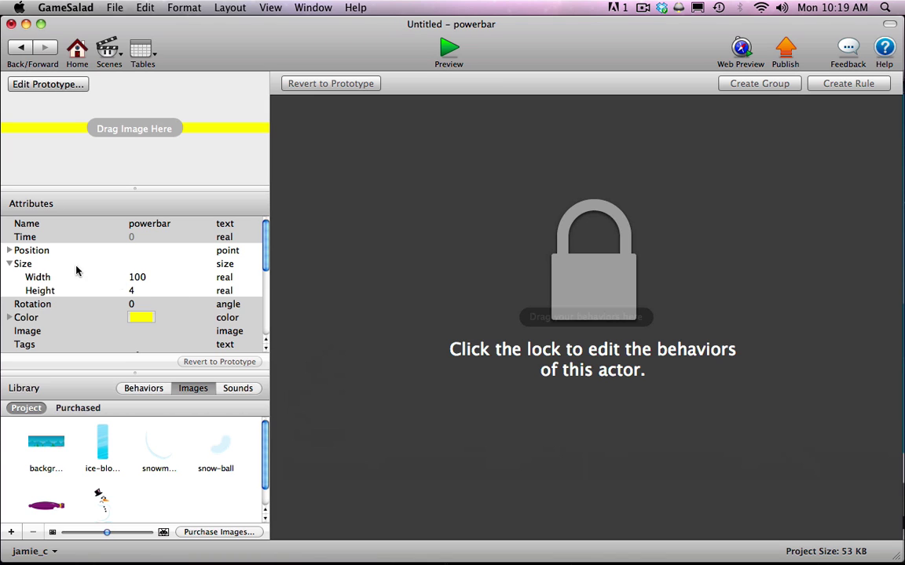
left_click(135, 277)
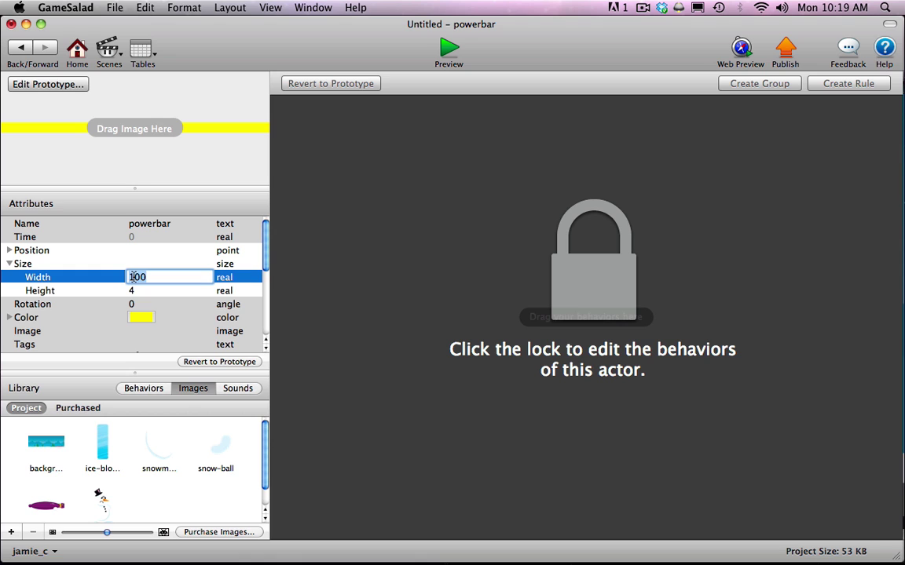
type("0")
key("Tab")
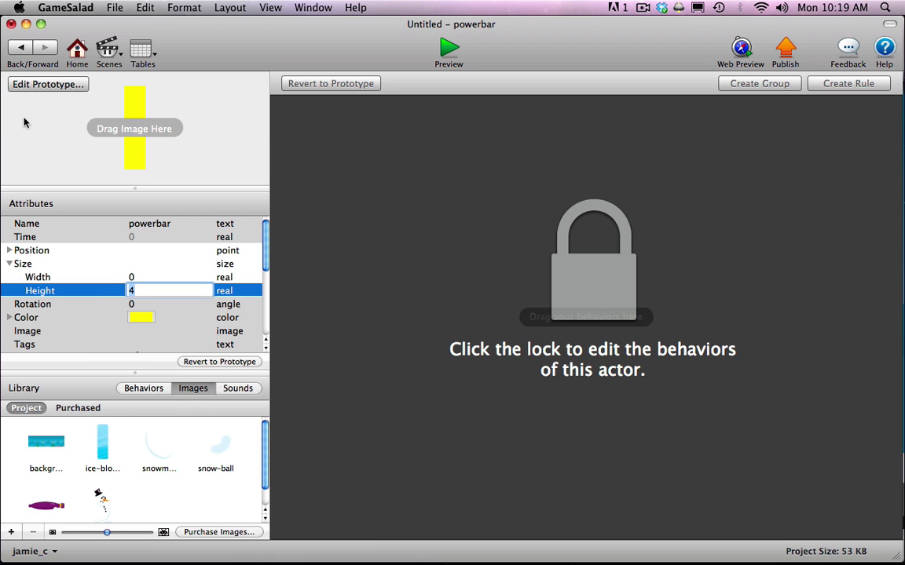
left_click(23, 48)
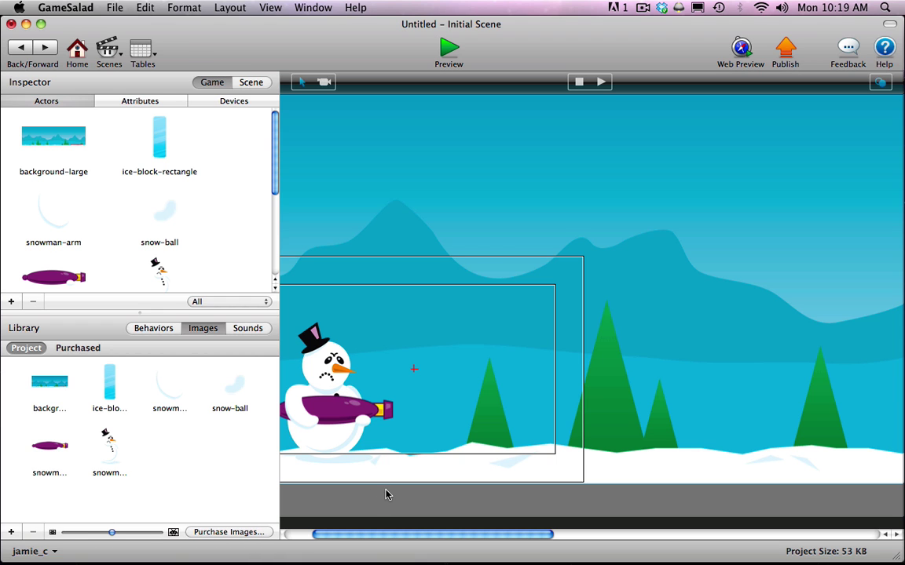
Check the powerbar instance on the gun and its place in the scene's layer order.
left_click(330, 414)
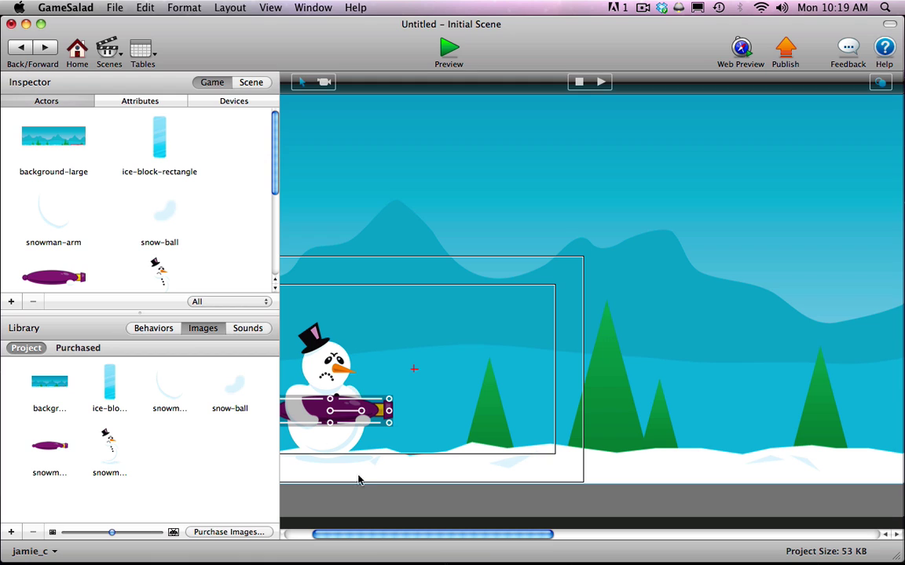
left_click(367, 502)
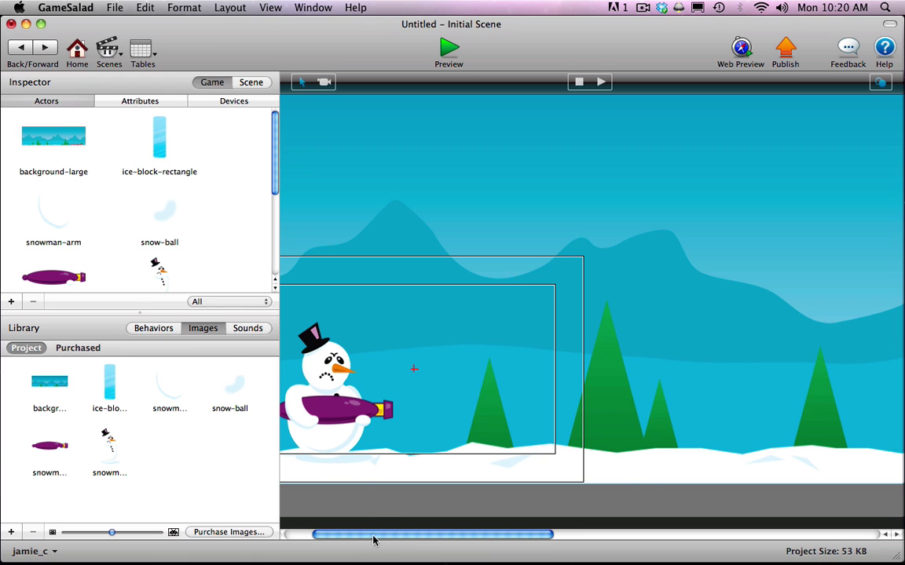
left_click_drag(378, 532, 323, 534)
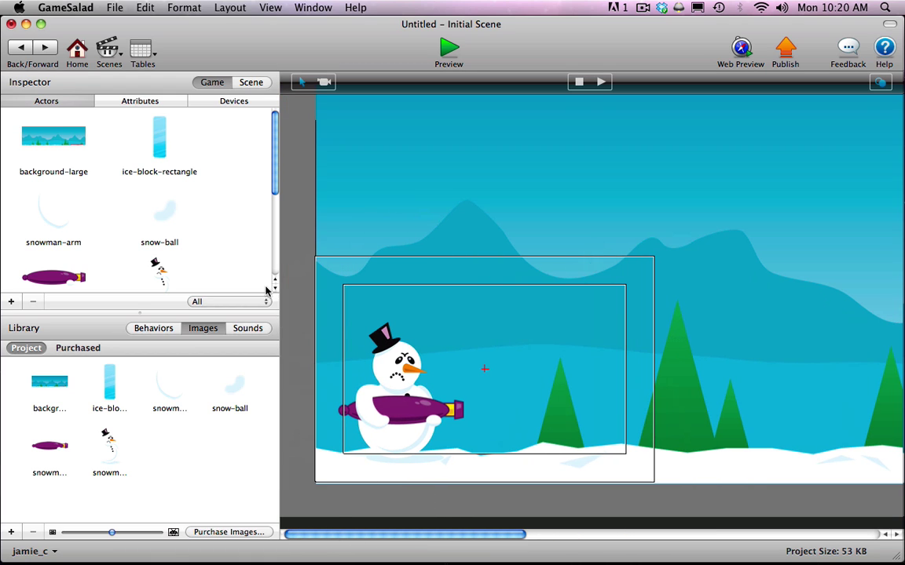
left_click(240, 79)
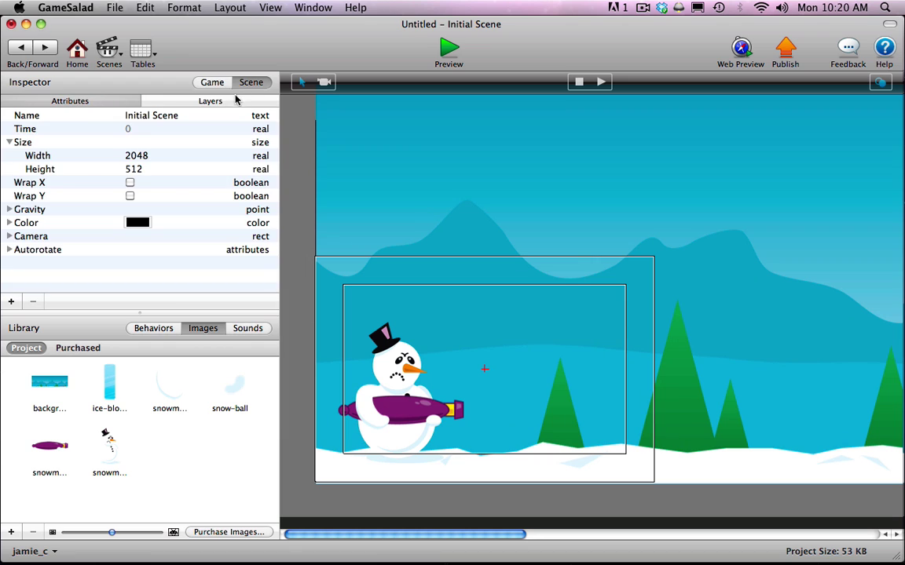
left_click(192, 100)
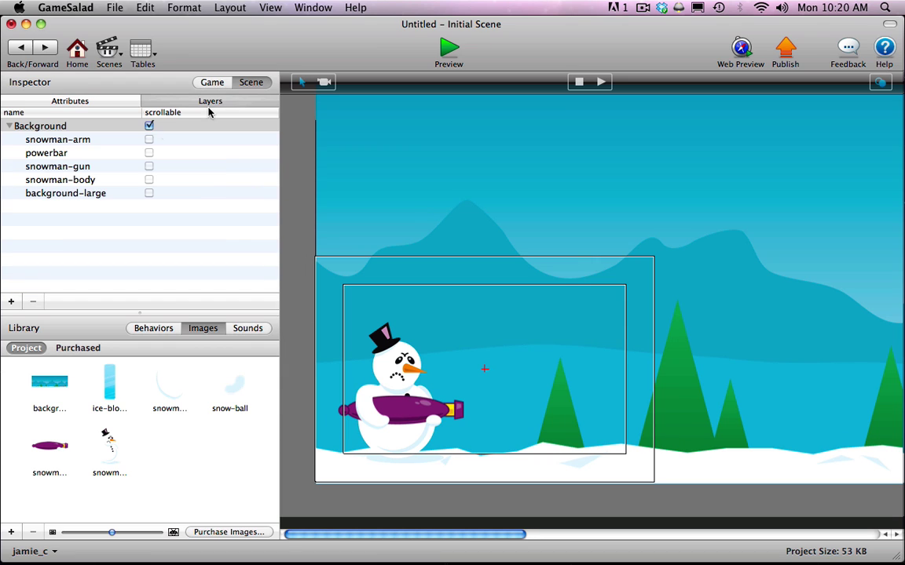
left_click(57, 151)
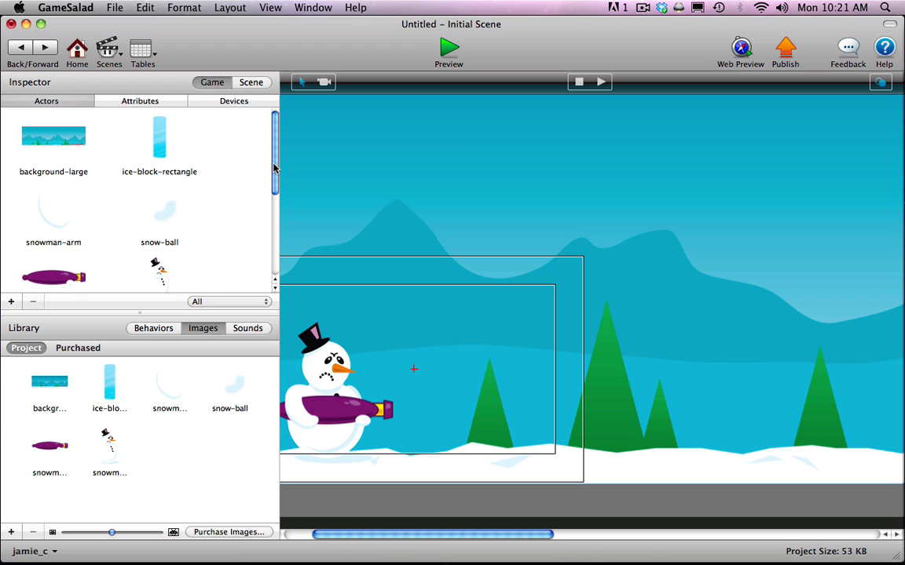
Set the size of the powebar background prototype to a width of 102 and a height of 6.
left_click_drag(274, 168, 275, 245)
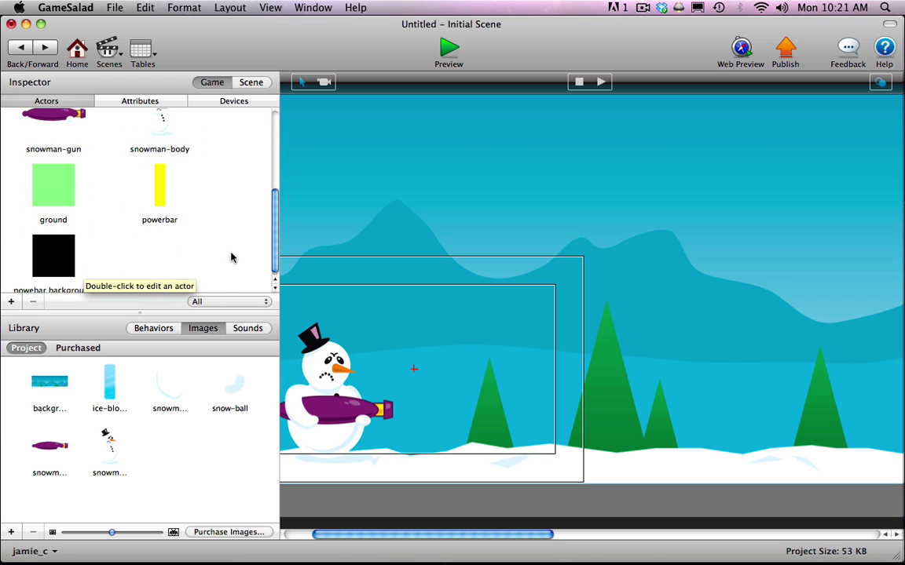
left_click_drag(276, 236, 276, 261)
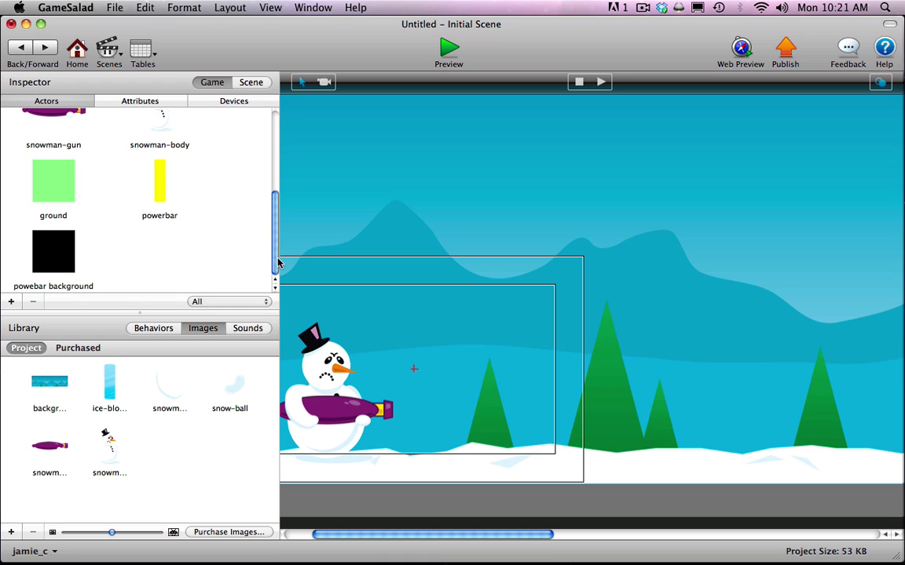
double_click(53, 263)
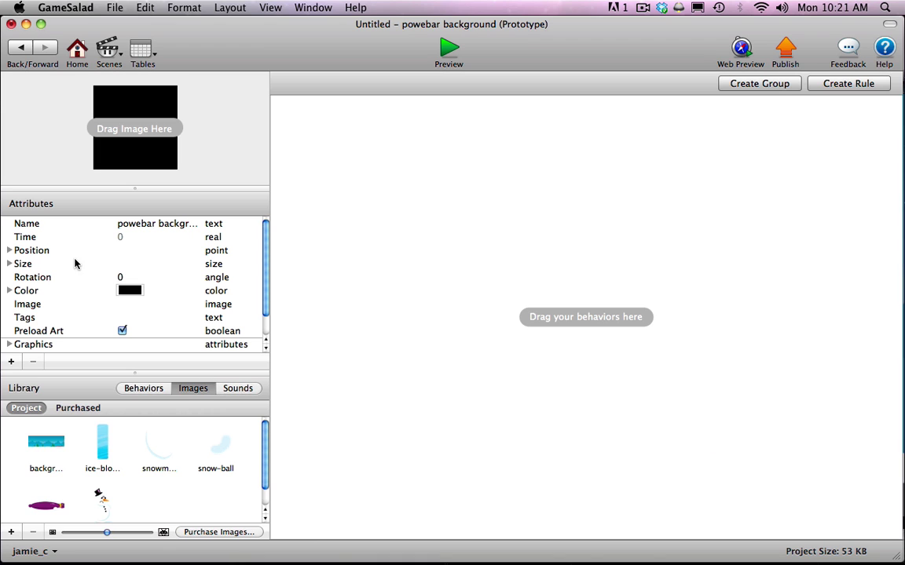
left_click(9, 264)
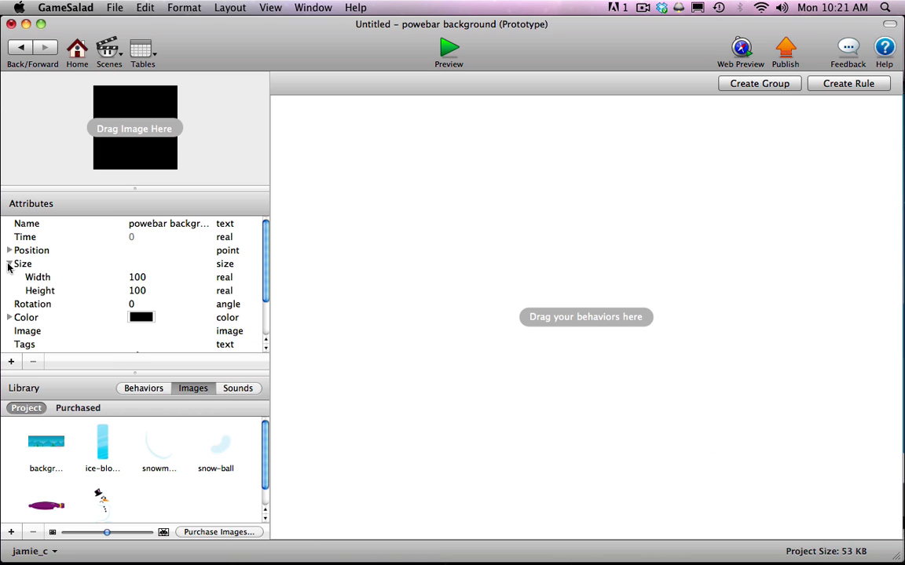
double_click(137, 279)
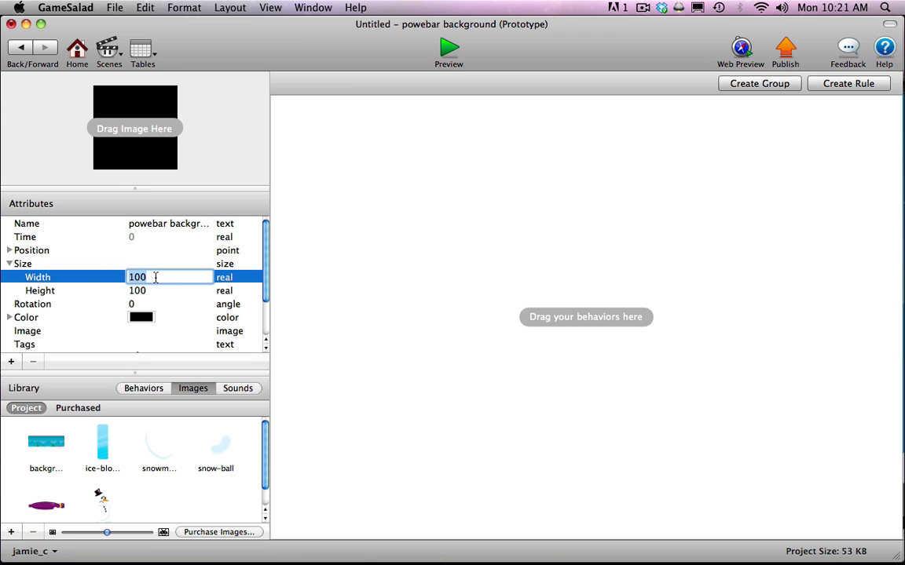
type("102")
left_click(138, 292)
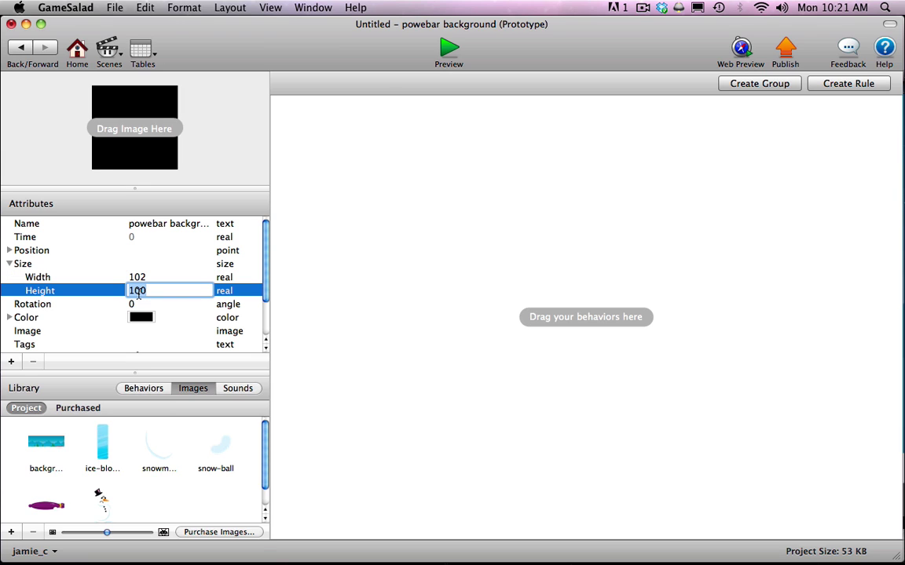
type("6")
key("Tab")
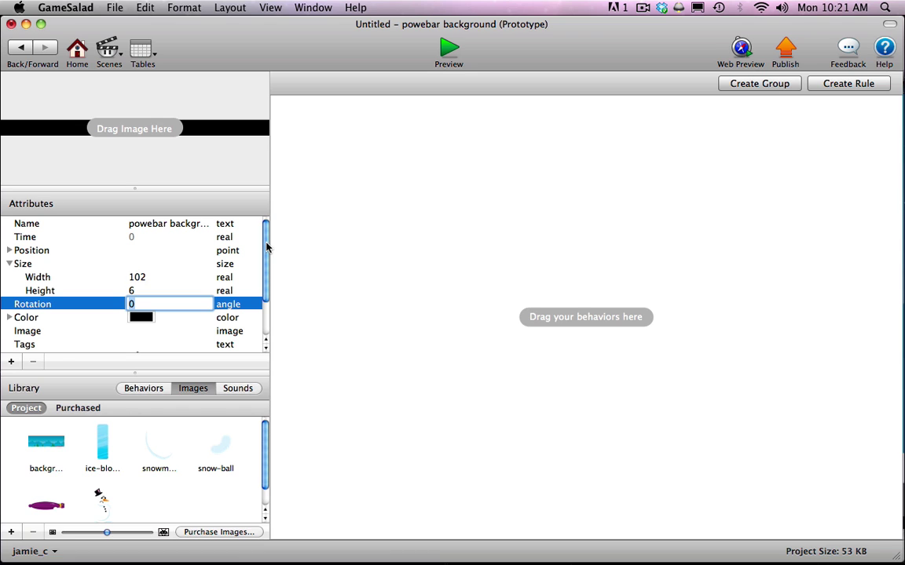
left_click_drag(266, 247, 266, 293)
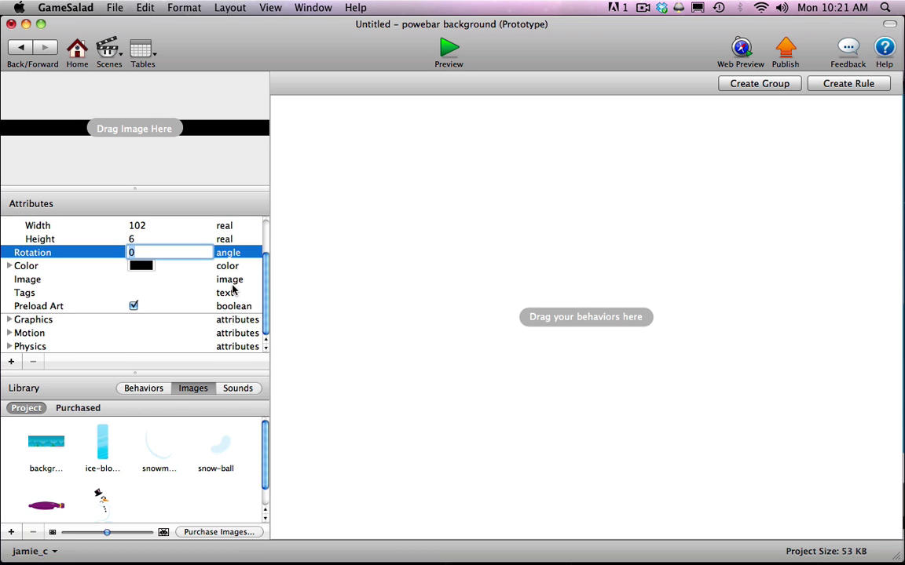
Set the density, friction and bounciness of the powebar background prototype to 0 and return to the Initial Scene.
left_click(9, 346)
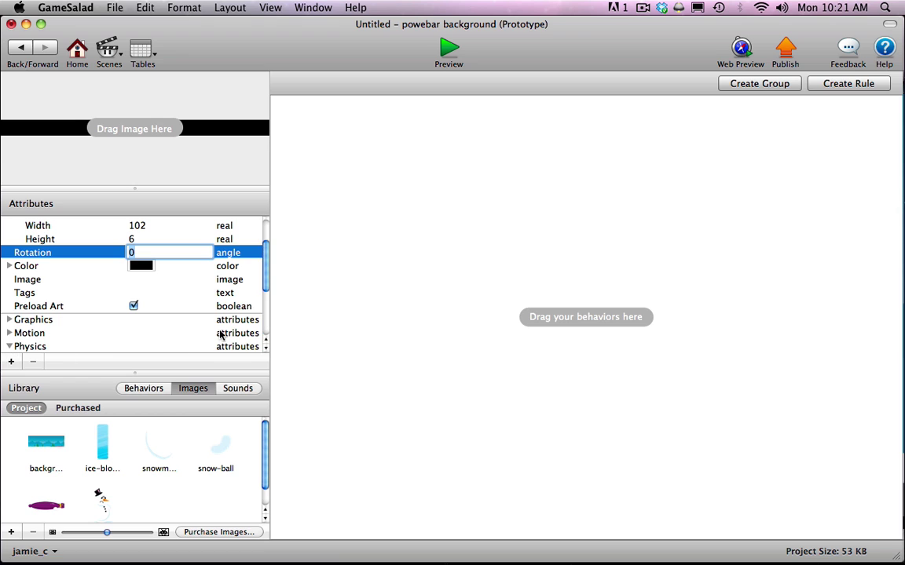
scroll(240, 267, "down", 5)
left_click(130, 268)
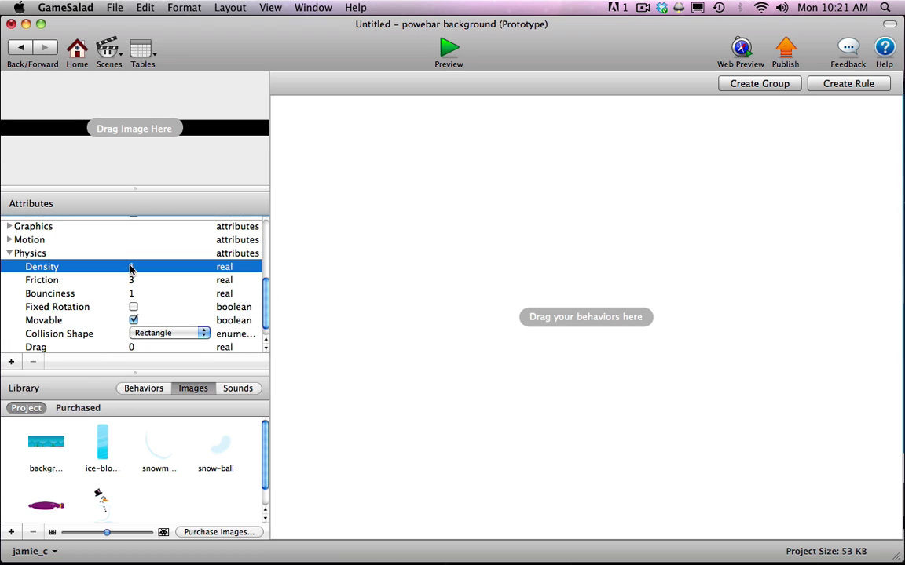
left_click(130, 267)
type("0")
key("Tab")
type("0")
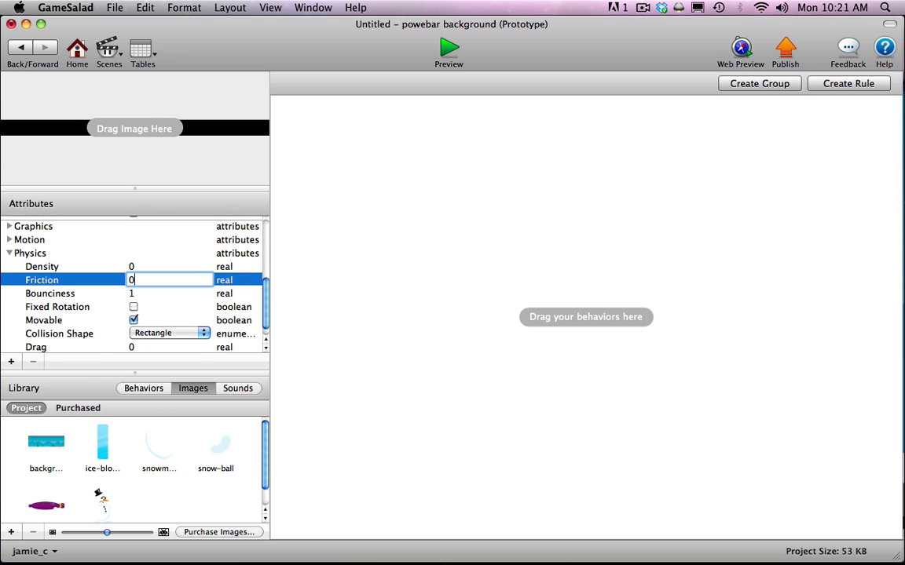
key("Tab")
type("0")
key("Tab")
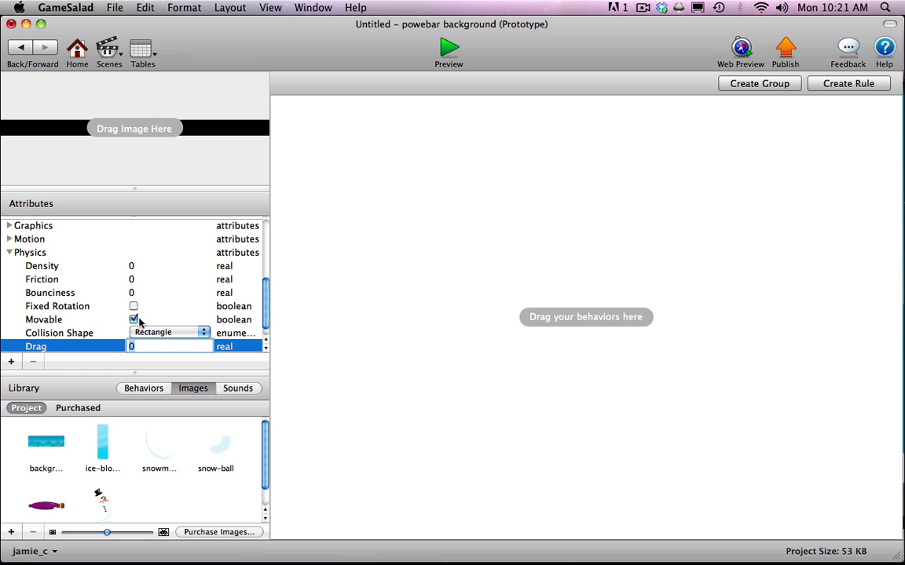
left_click(10, 252)
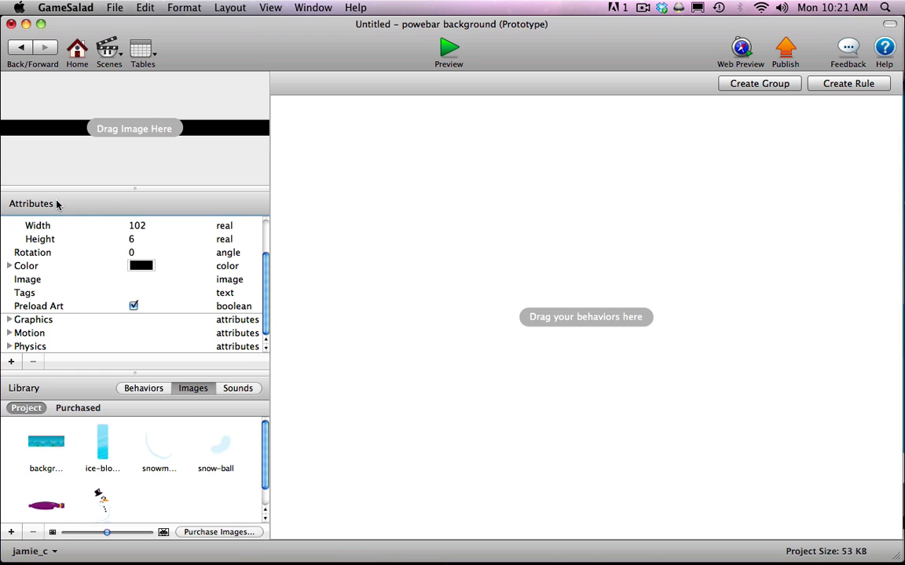
left_click(19, 49)
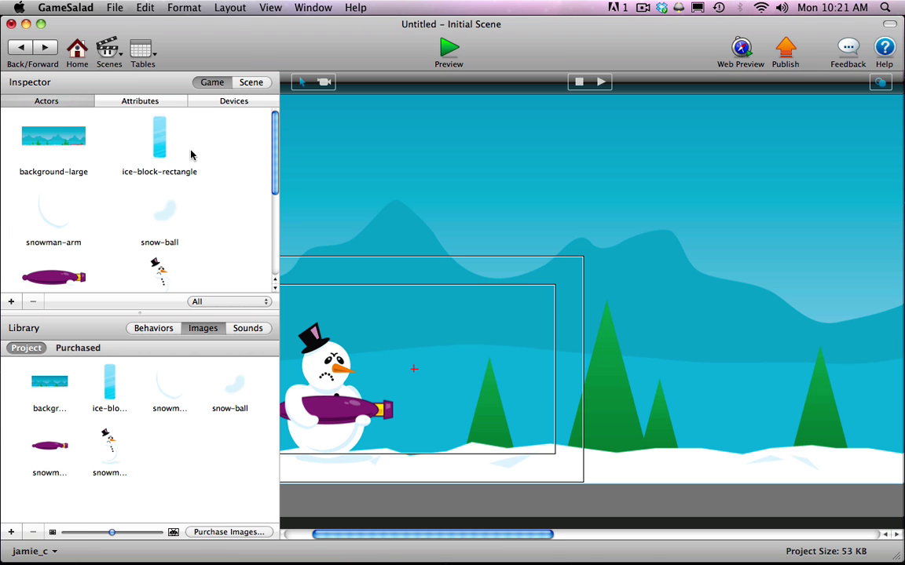
Open the ground actor's prototype and expand its physics attributes.
scroll(272, 209, "down", 3)
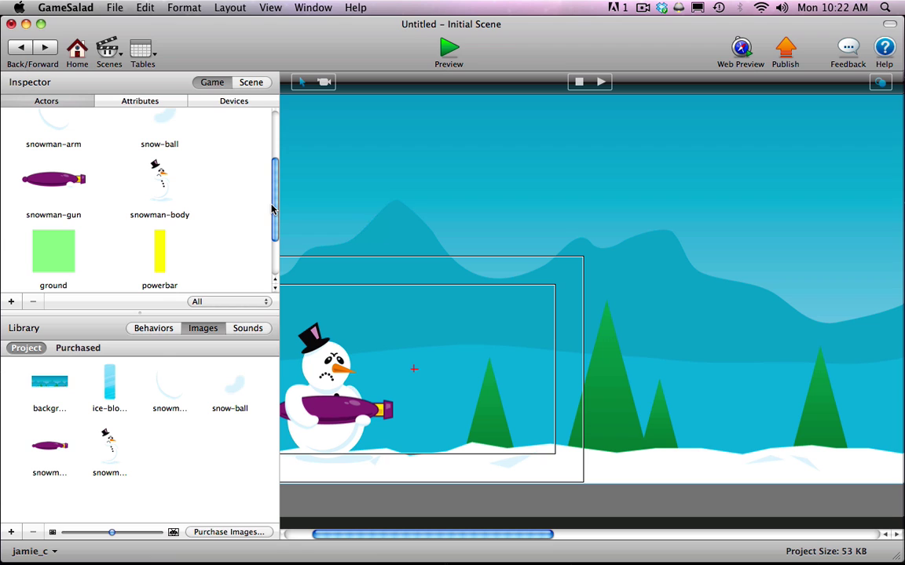
scroll(274, 205, "down", 2)
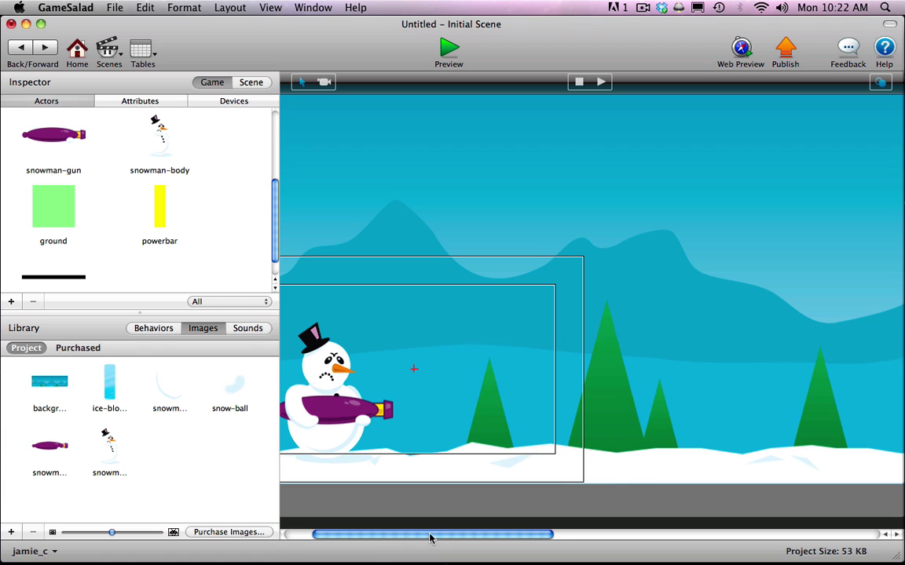
left_click_drag(429, 538, 402, 538)
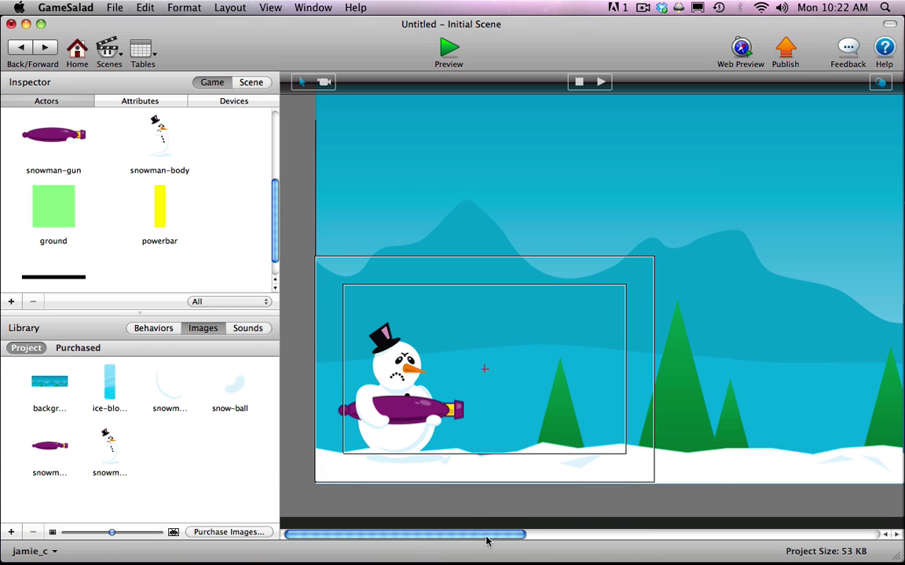
left_click_drag(502, 534, 404, 516)
scroll(276, 236, "down", 1)
left_click(51, 191)
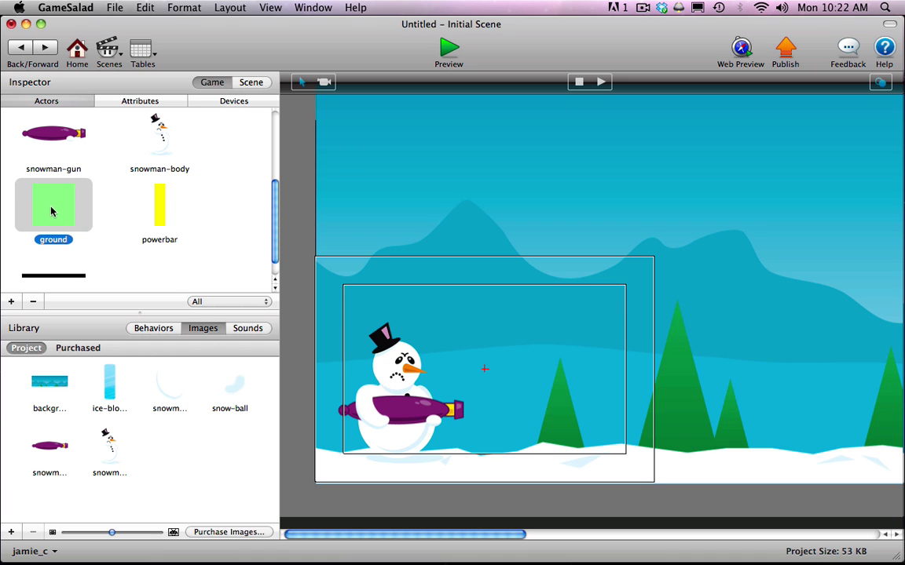
double_click(52, 212)
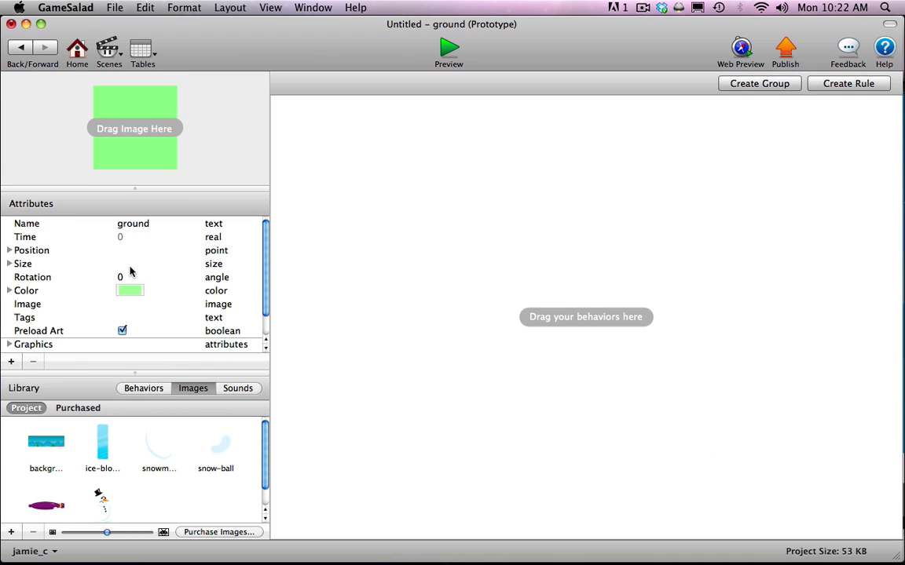
scroll(265, 290, "down", 2)
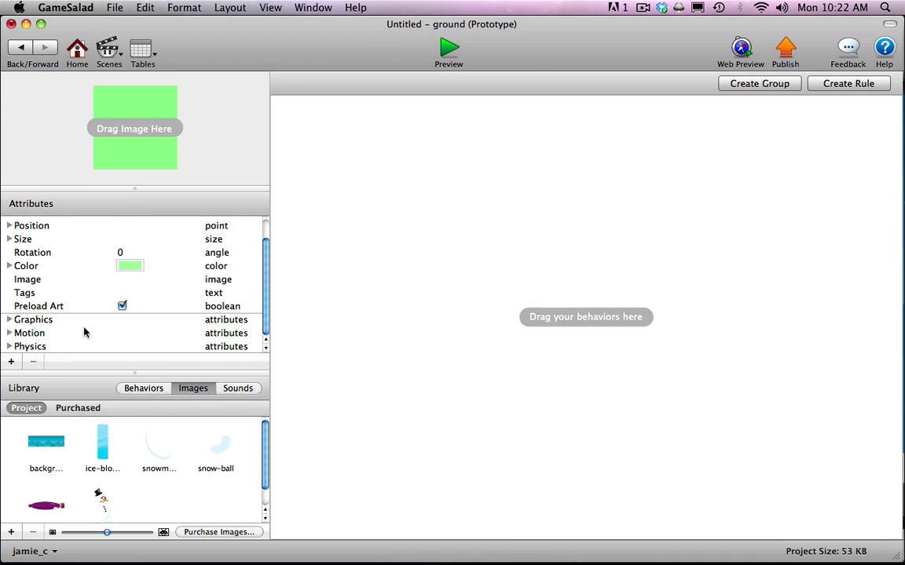
left_click(9, 346)
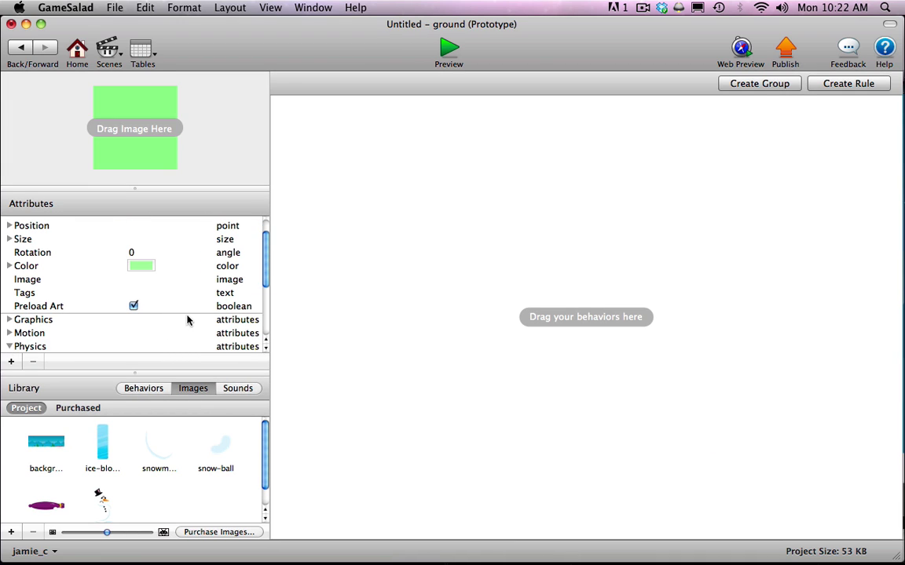
scroll(265, 239, "down", 4)
left_click_drag(265, 290, 264, 306)
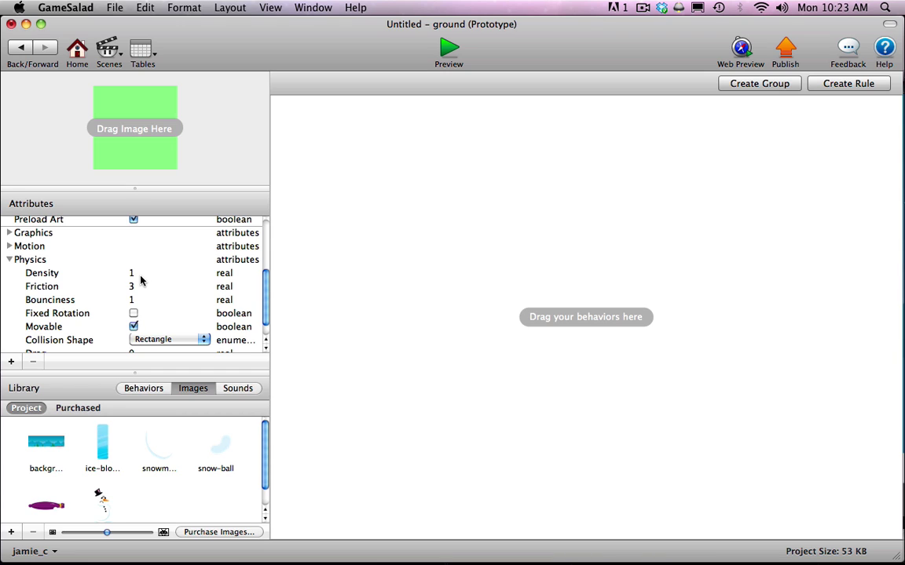
left_click(61, 275)
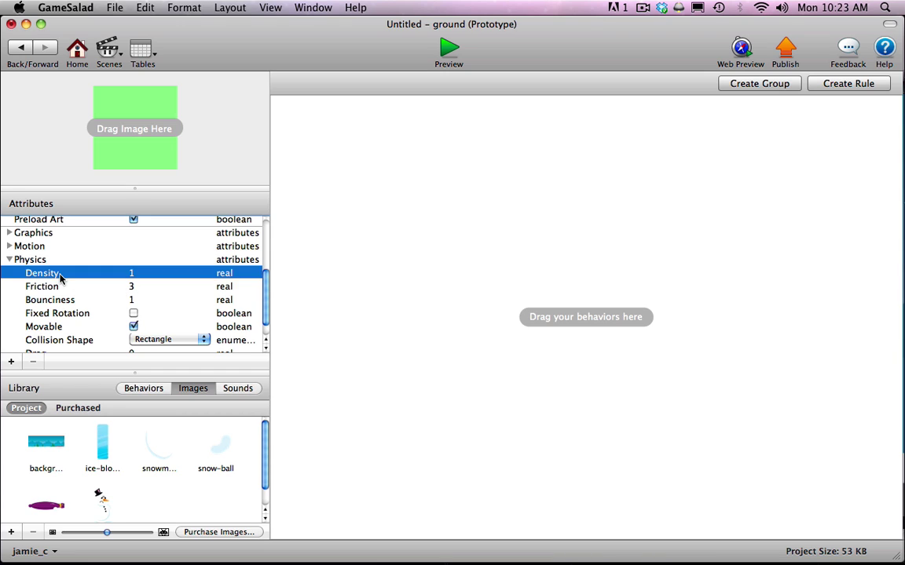
left_click(132, 274)
left_click(111, 274)
left_click(91, 262)
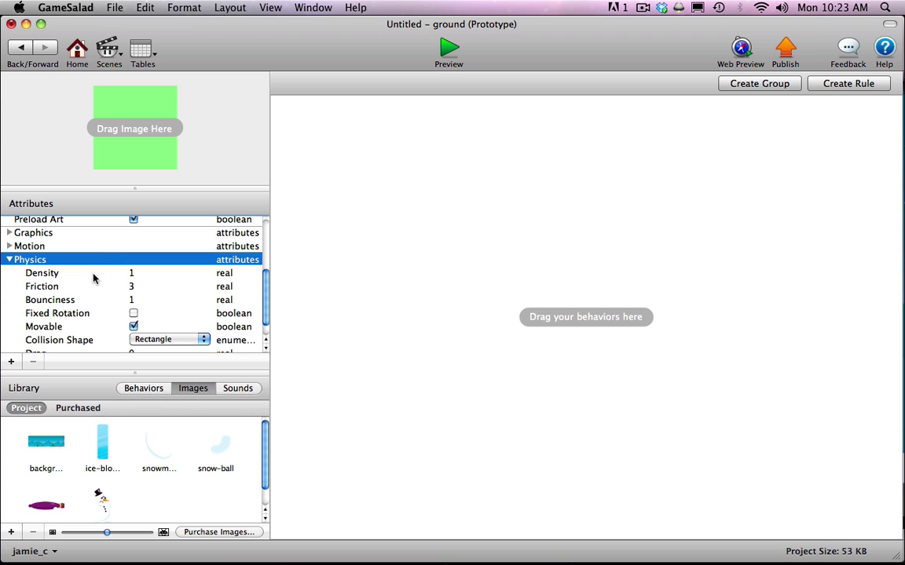
left_click(93, 276)
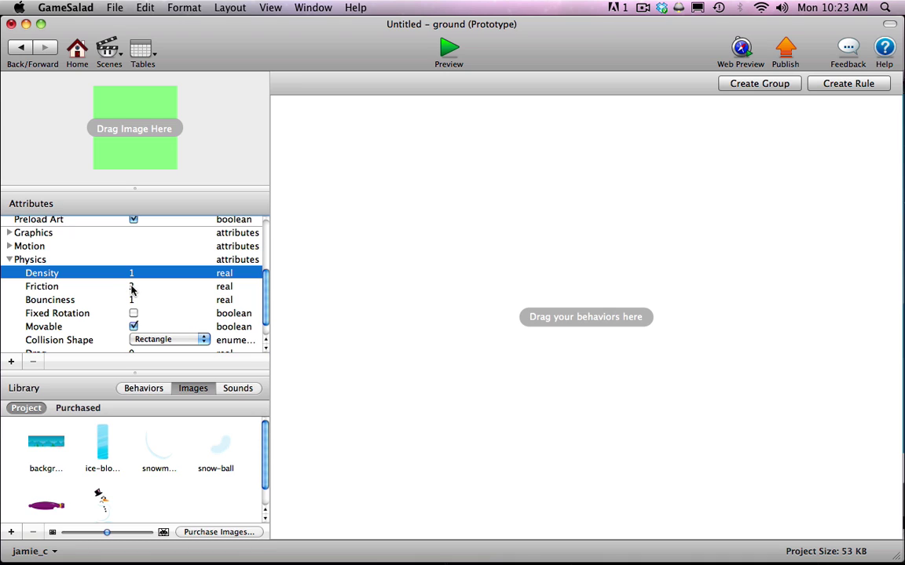
Set the ground prototype's friction to 50 and its bounciness to 0.
left_click(132, 286)
left_click(131, 286)
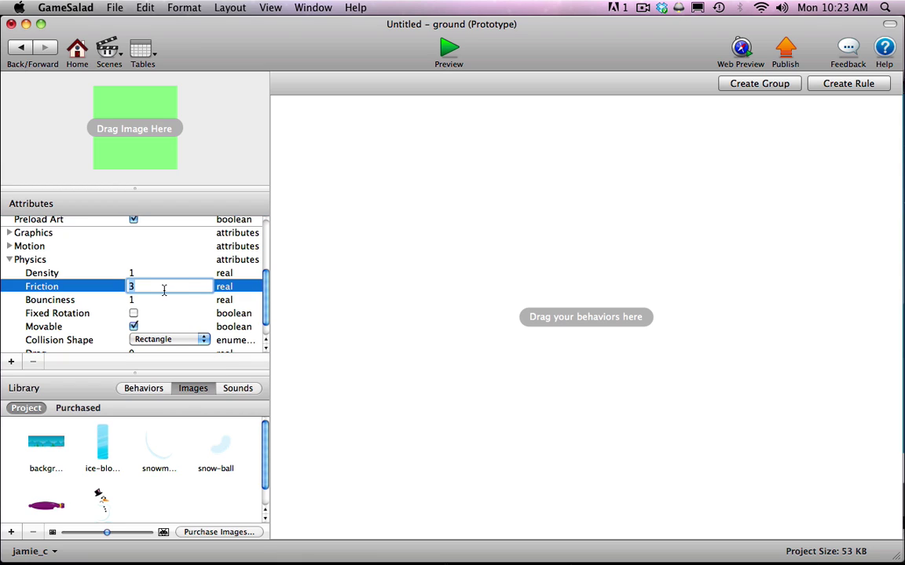
type("50")
key("Tab")
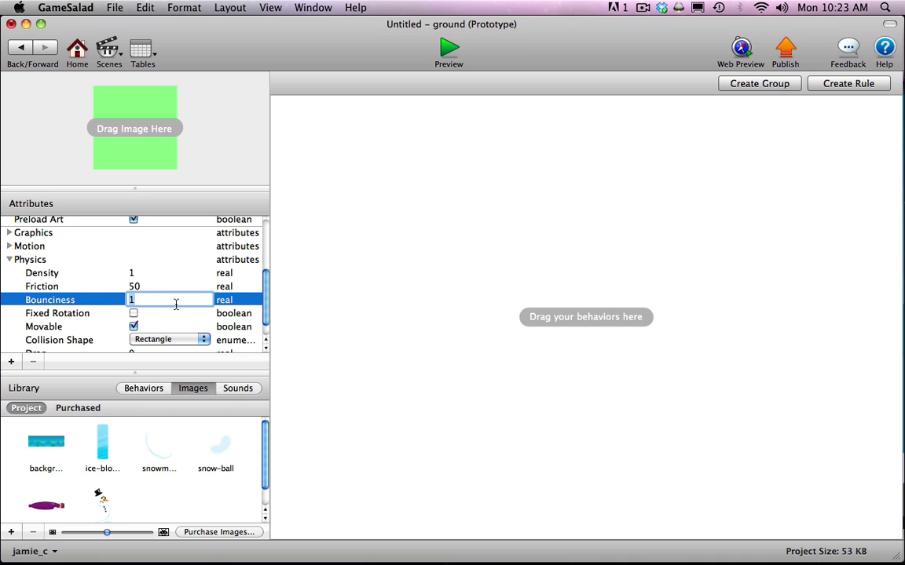
type("0")
left_click(87, 272)
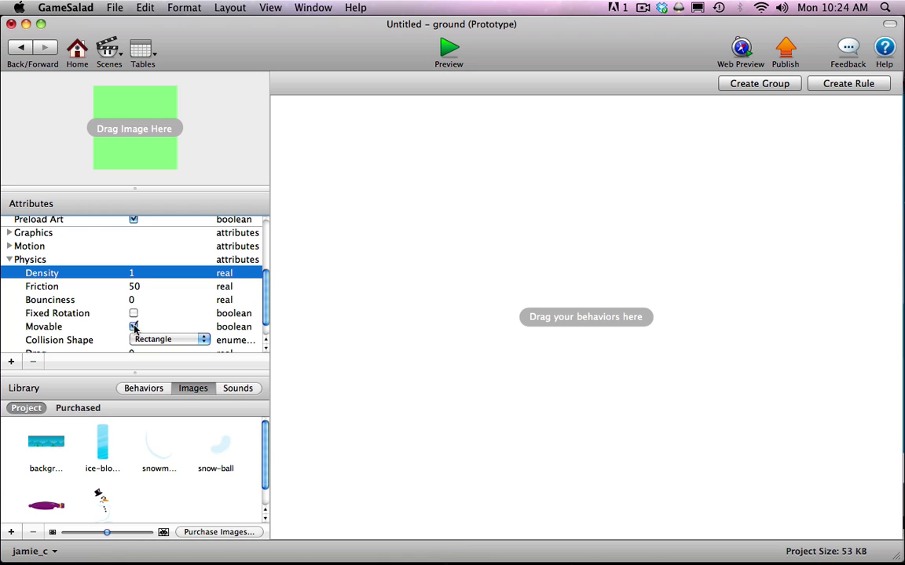
Make the ground prototype non-movable and return to the Initial Scene.
left_click(133, 327)
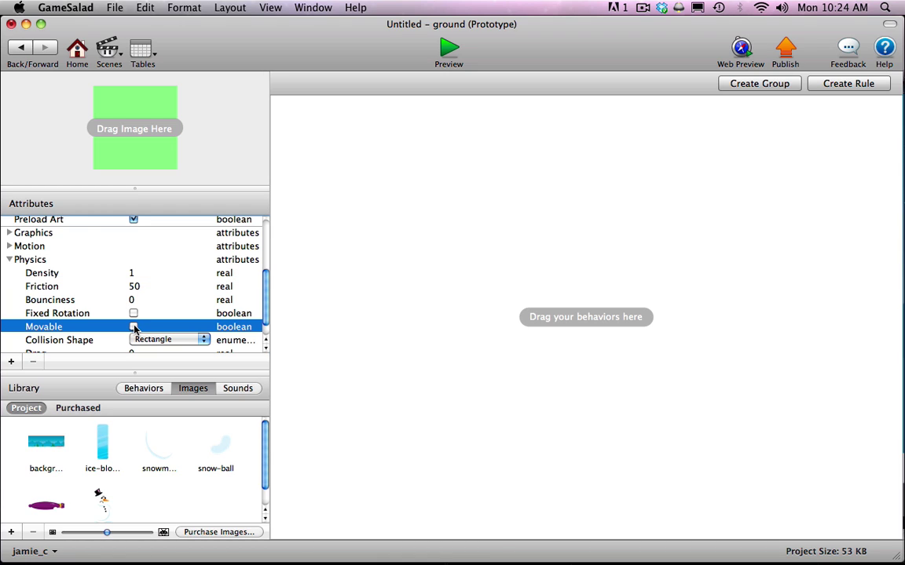
left_click(9, 259)
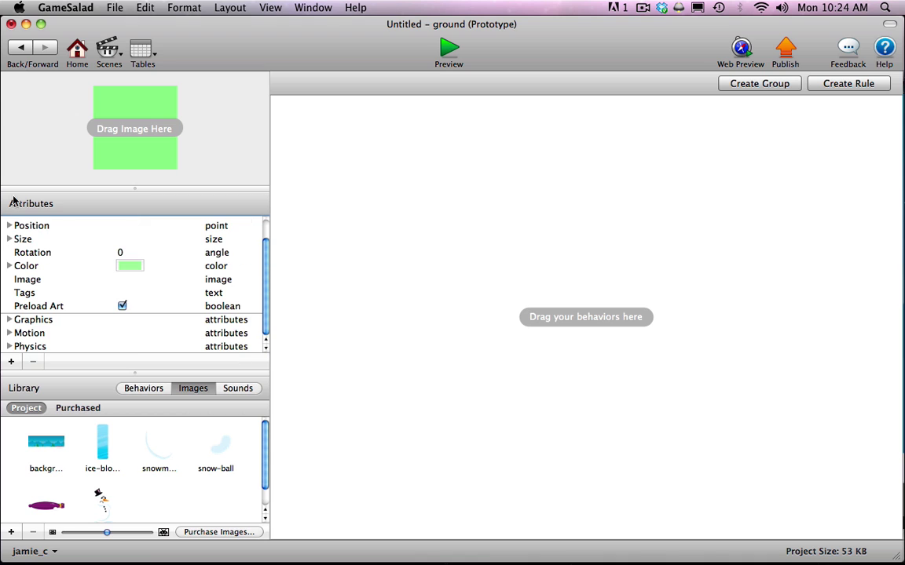
left_click(20, 46)
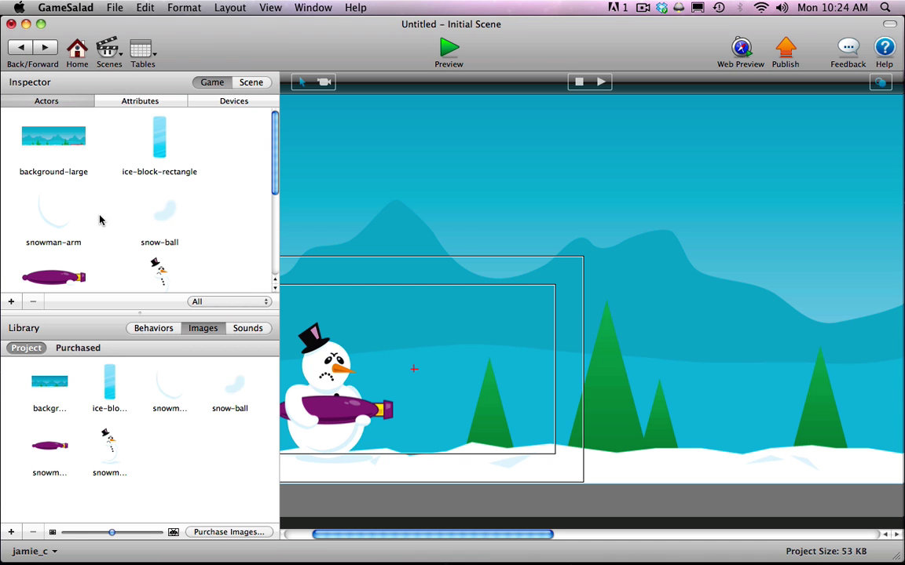
Place a ground actor in the scene and shape it into a low strip over the snow, starting at the scene's left edge.
left_click_drag(271, 173, 267, 255)
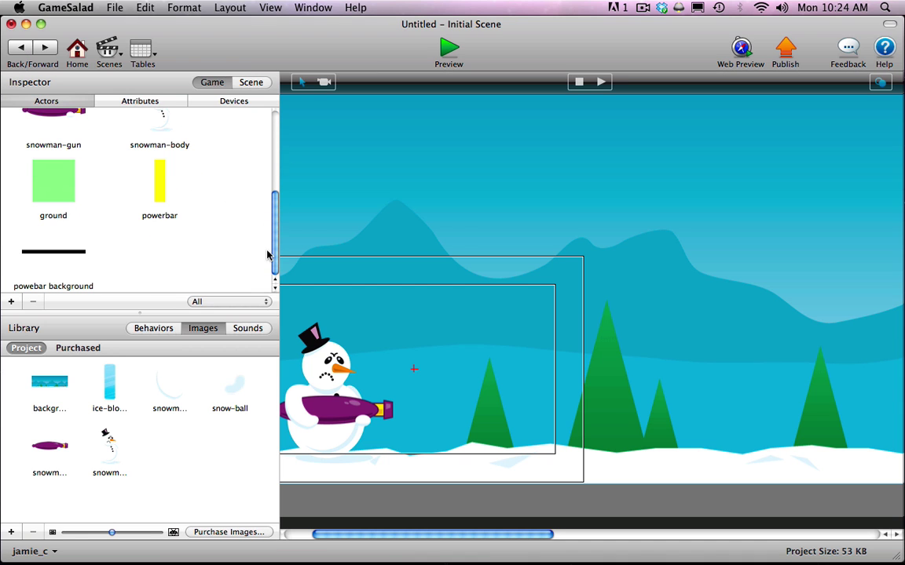
left_click_drag(57, 193, 436, 381)
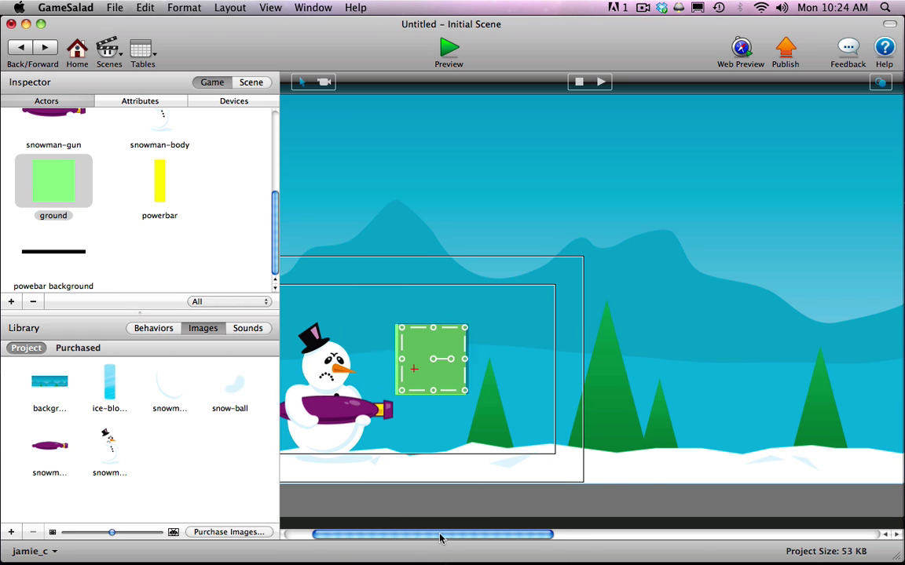
scroll(469, 414, "left", 3)
left_click_drag(501, 329, 892, 469)
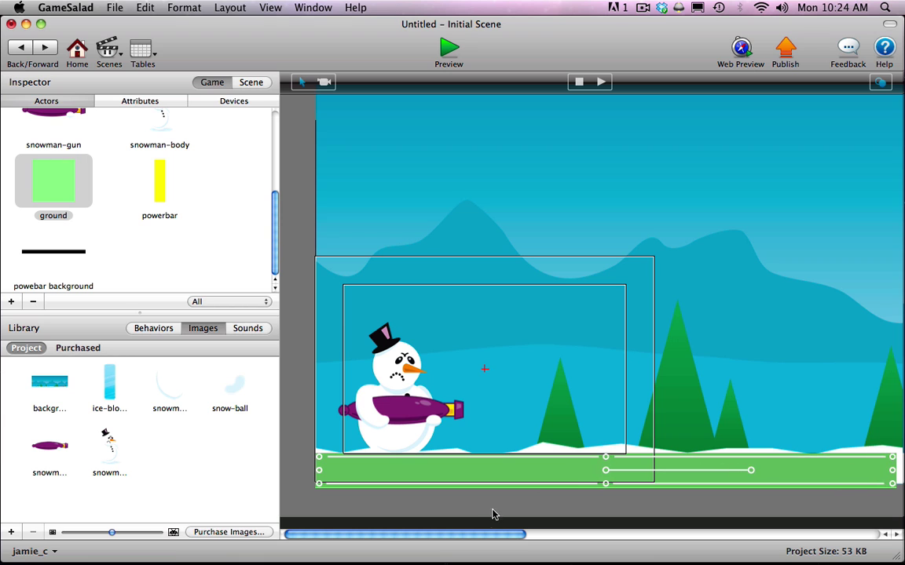
Stretch the ground strip rightward along the snow until it reaches just past the scene's right edge.
left_click_drag(486, 534, 623, 534)
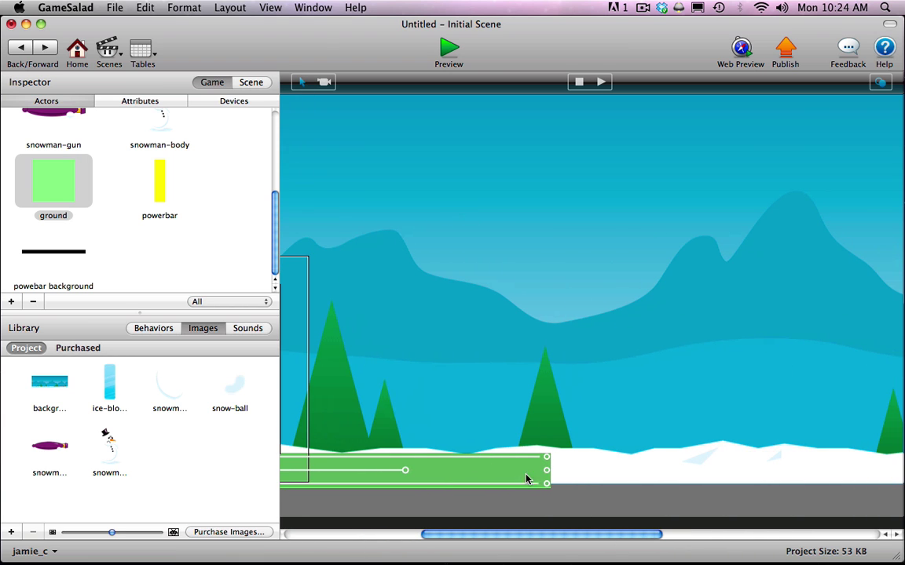
left_click_drag(546, 474, 889, 469)
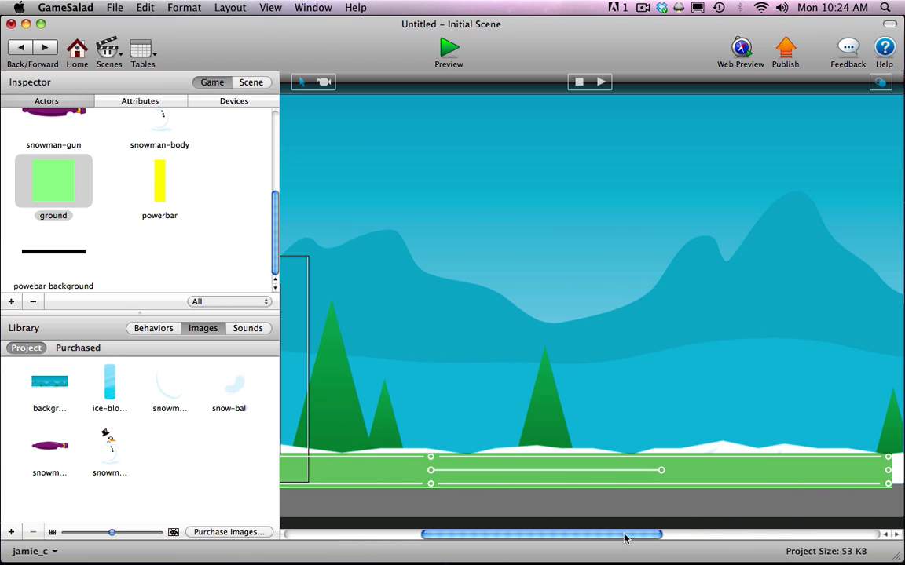
left_click_drag(657, 535, 812, 535)
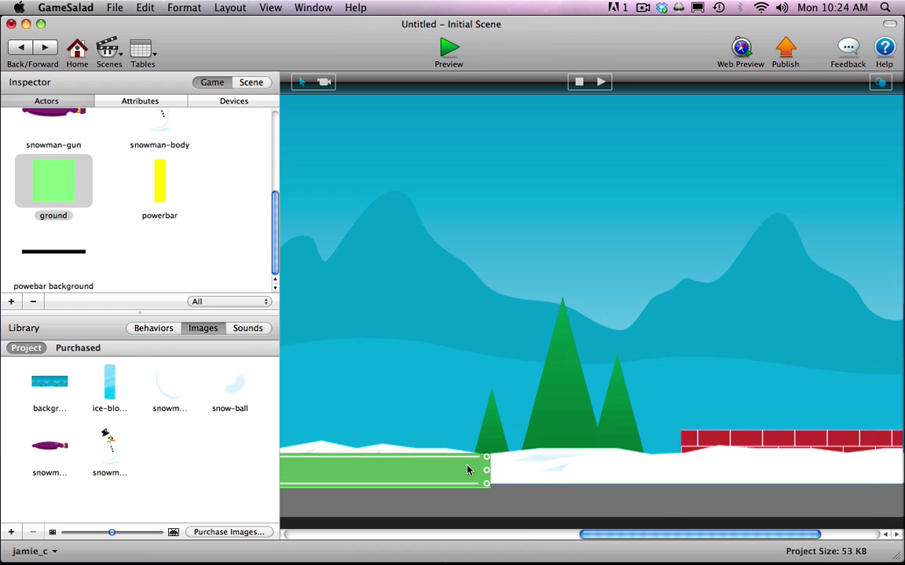
left_click_drag(487, 472, 864, 479)
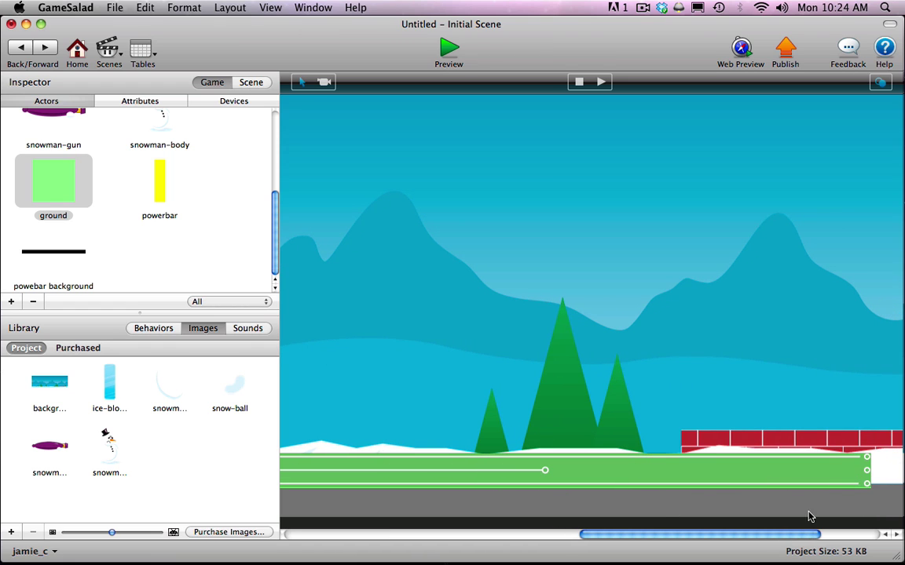
left_click_drag(788, 535, 878, 534)
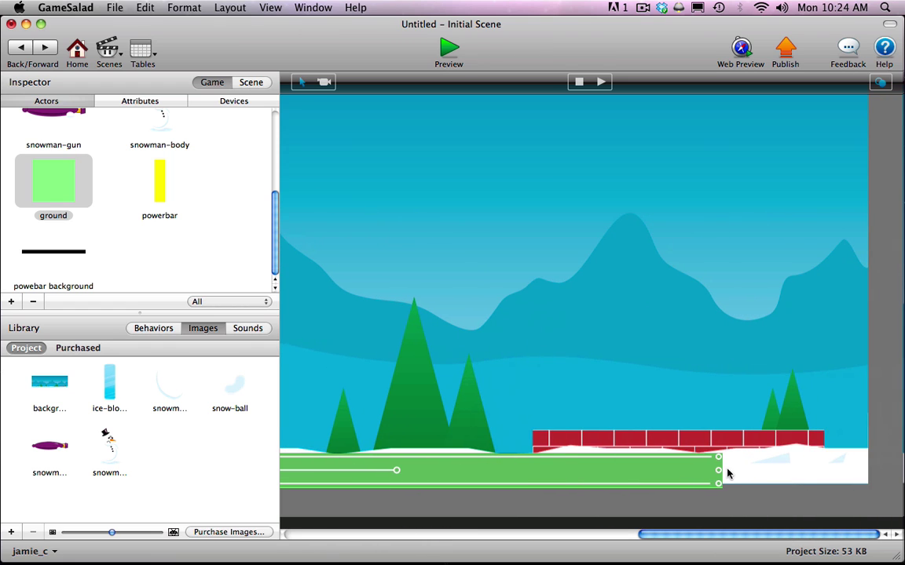
left_click_drag(719, 472, 874, 472)
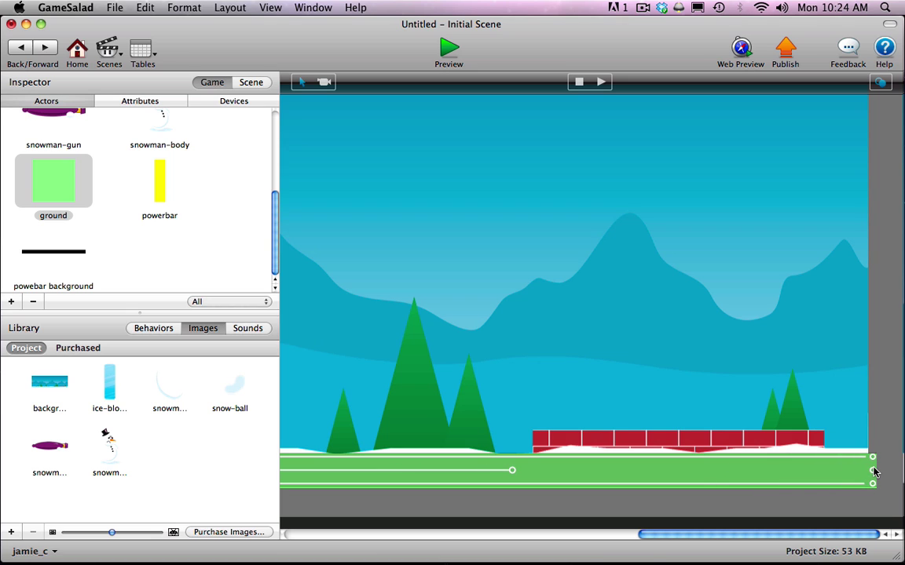
left_click(878, 434)
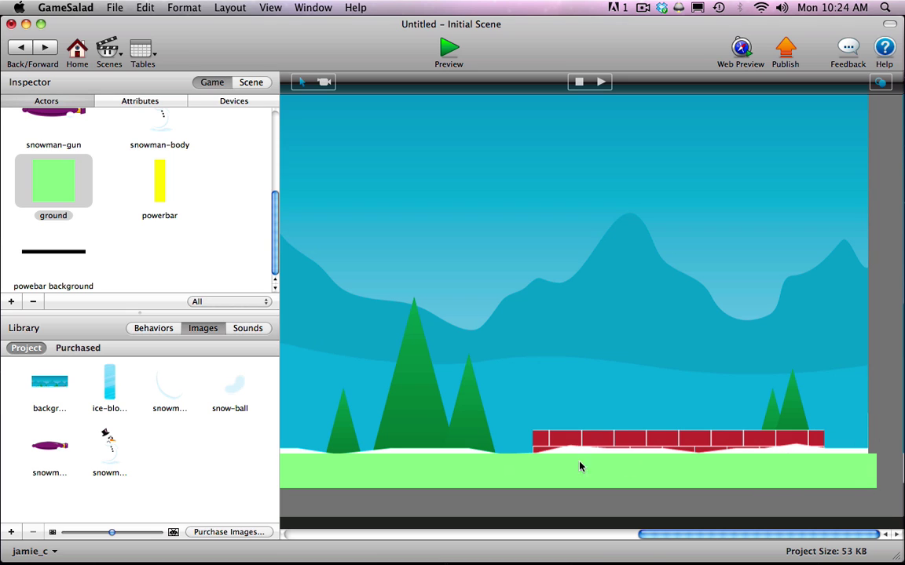
Nudge the ground strip up slightly in two small increments.
left_click(517, 466)
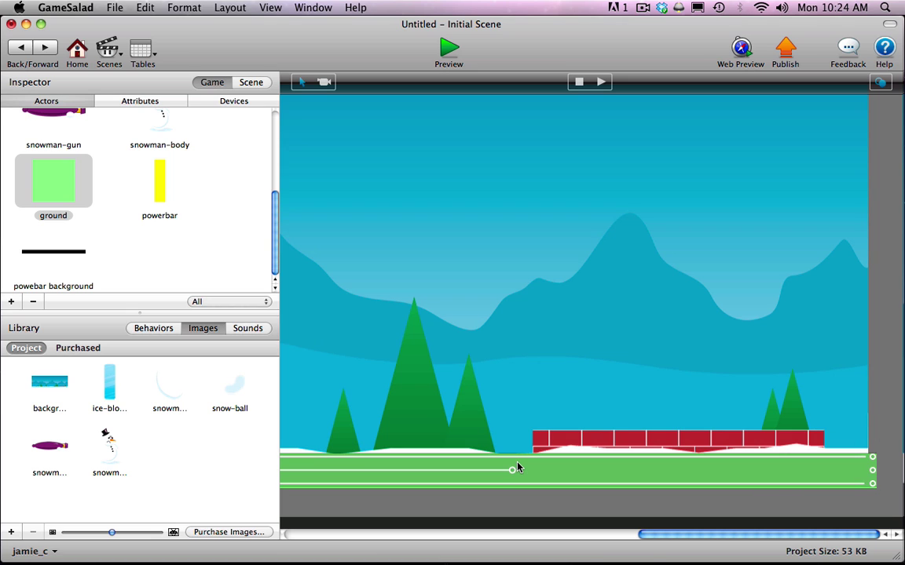
key("Up")
key("Up")
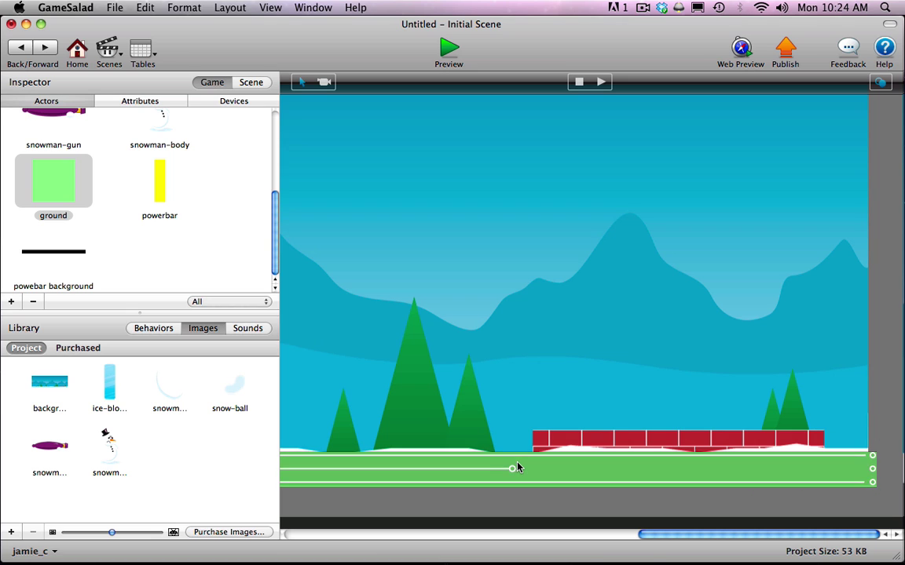
Place a second ground actor in the scene, resize it to cover the red brick wall, and align it with the wall's top.
left_click(887, 397)
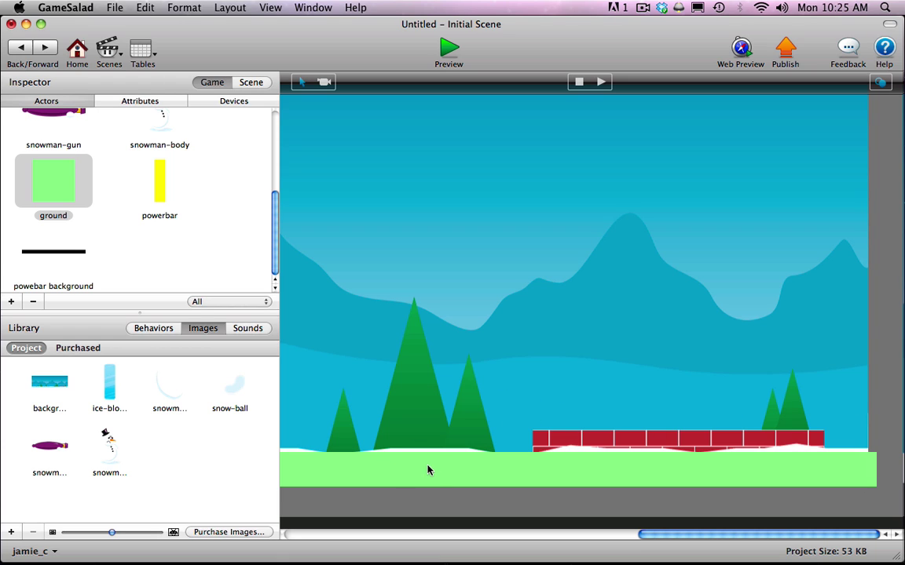
left_click_drag(637, 530, 683, 529)
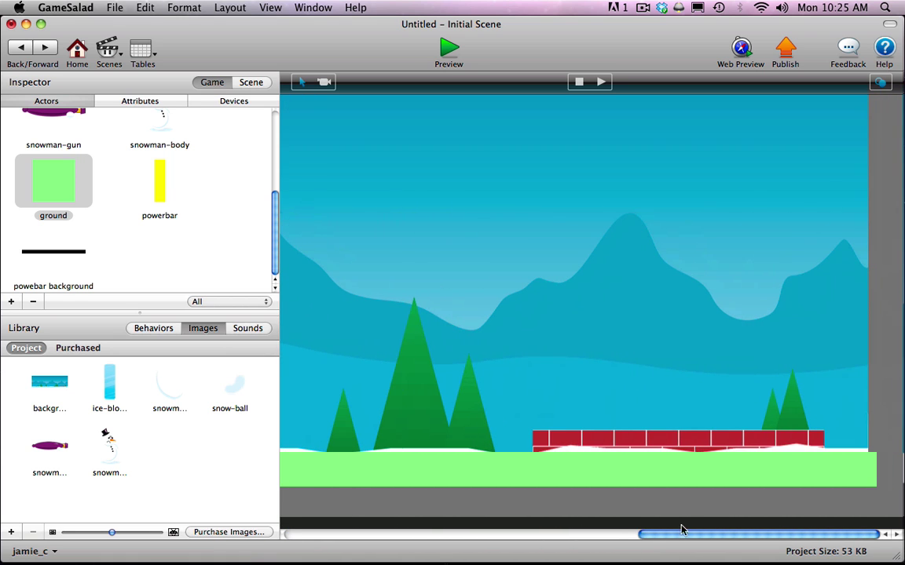
left_click(48, 177)
left_click_drag(48, 178, 821, 465)
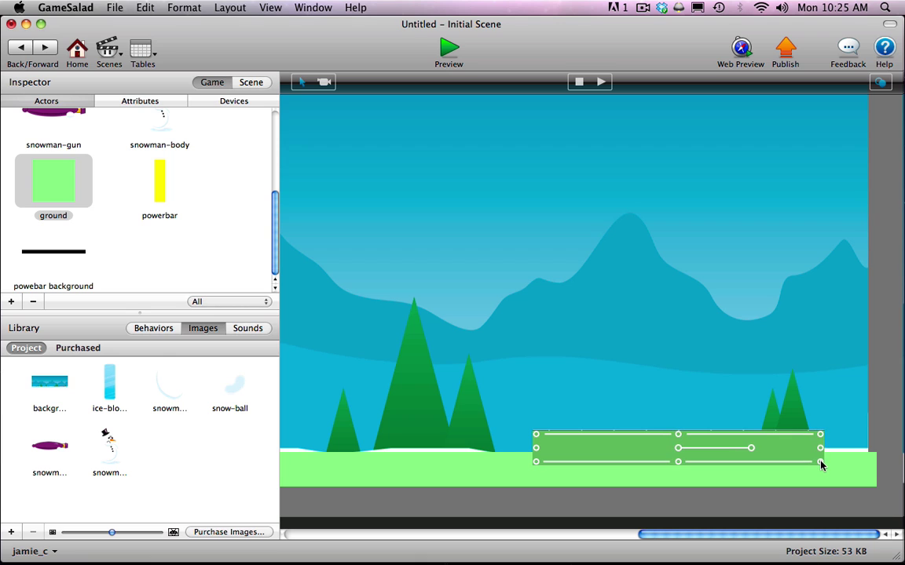
left_click(881, 438)
mouse_move(746, 446)
left_mouse_down()
mouse_move(743, 472)
mouse_move(747, 446)
left_mouse_up()
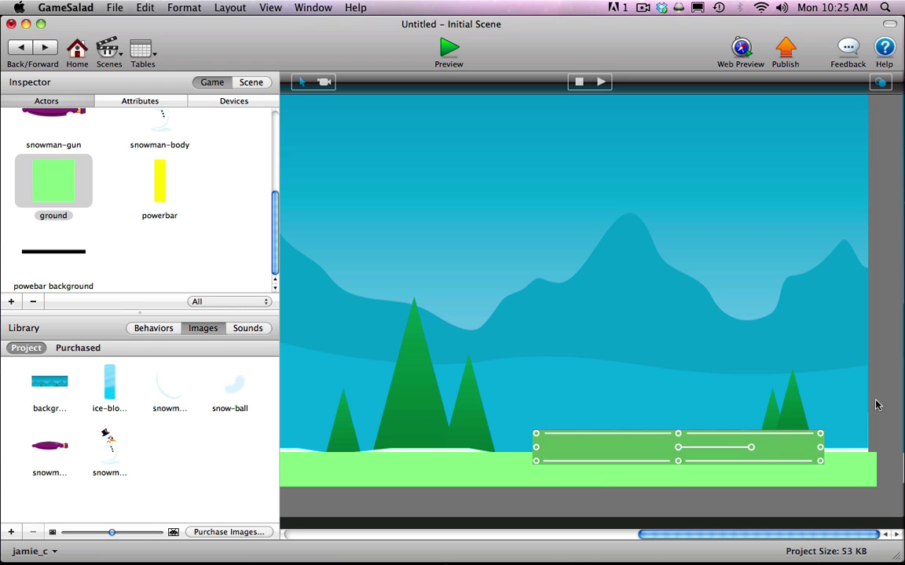
left_click(805, 423)
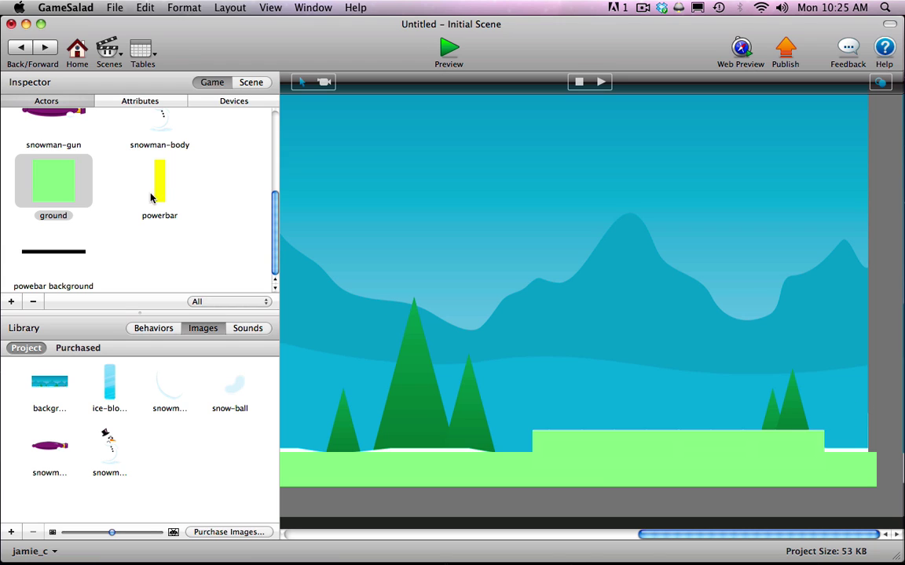
Set the ground prototype's color alpha to .25 and return to the Initial Scene.
double_click(59, 180)
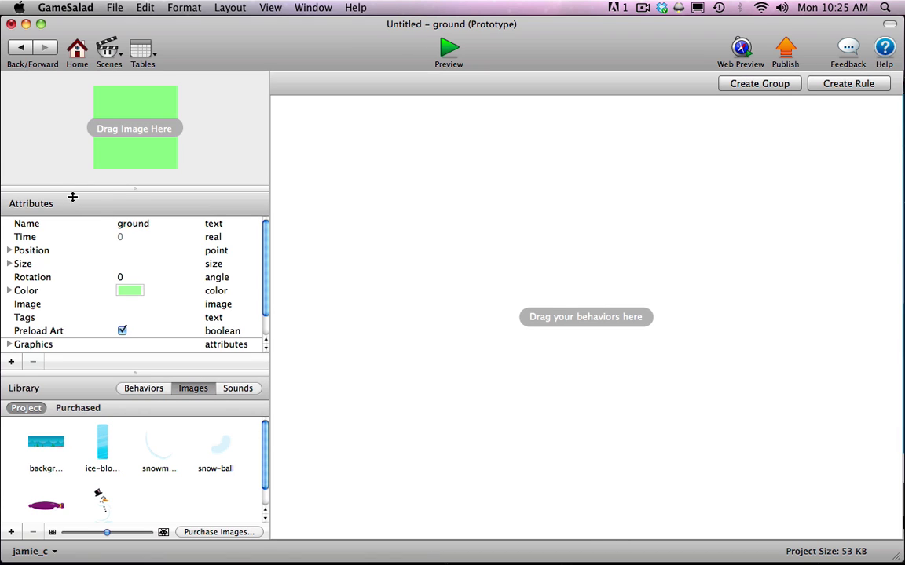
left_click(9, 291)
scroll(239, 253, "down", 3)
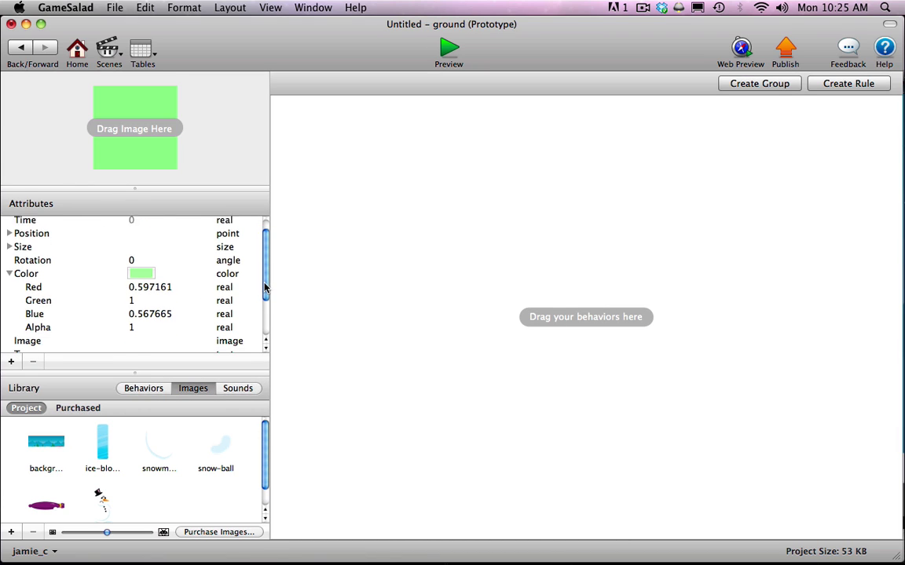
double_click(134, 316)
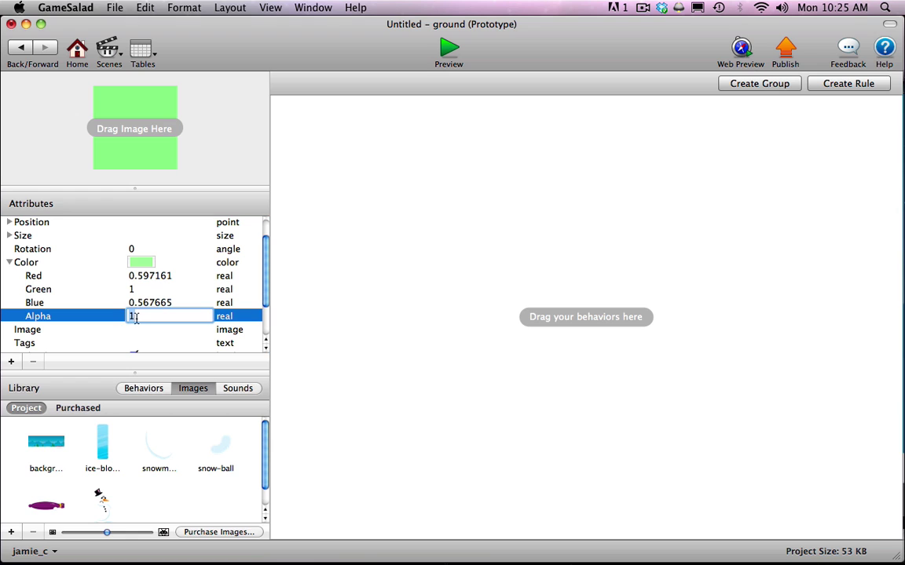
type(".25")
key("Return")
left_click(21, 49)
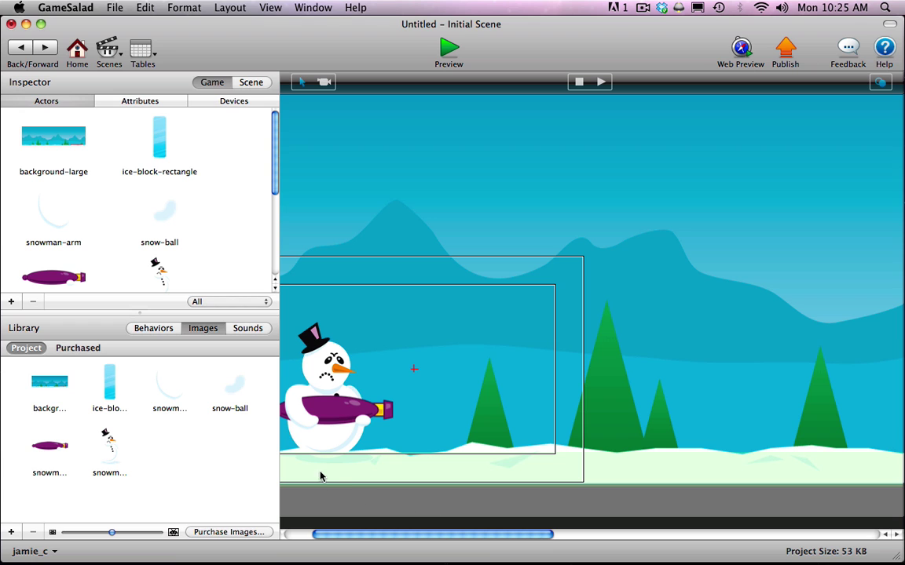
left_click_drag(359, 535, 378, 539)
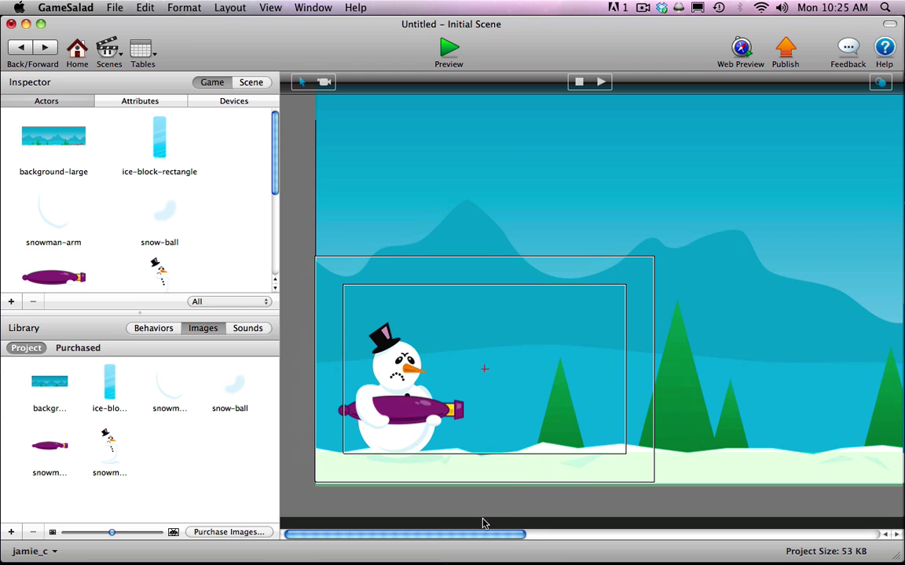
left_click_drag(483, 534, 529, 513)
left_click_drag(392, 537, 384, 495)
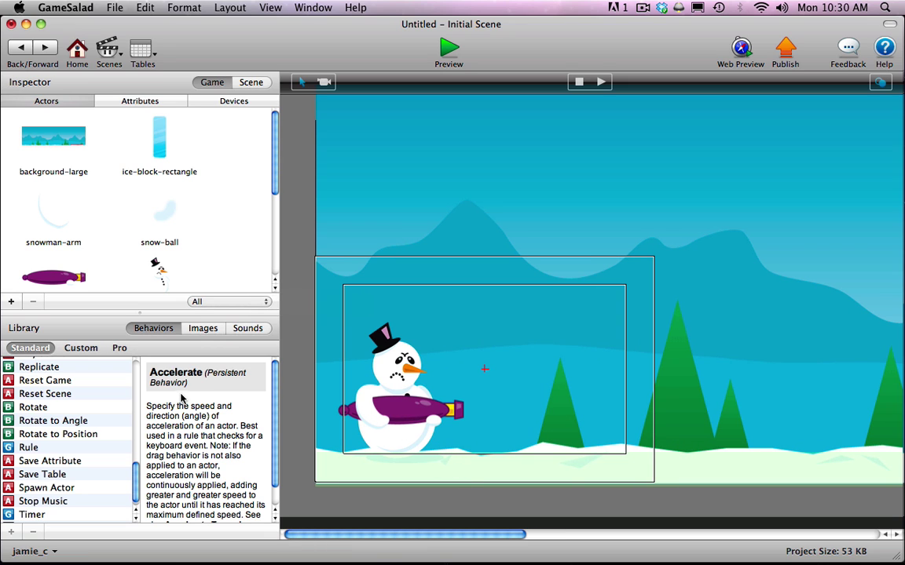
Create a rule in the snowman-gun prototype with the attribute condition self.Rotation < 45.
double_click(59, 277)
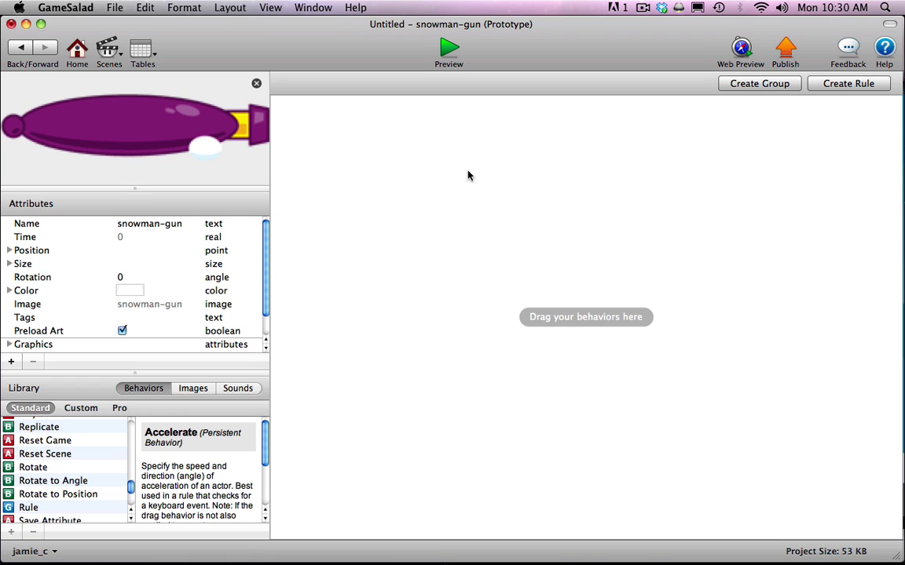
left_click(848, 84)
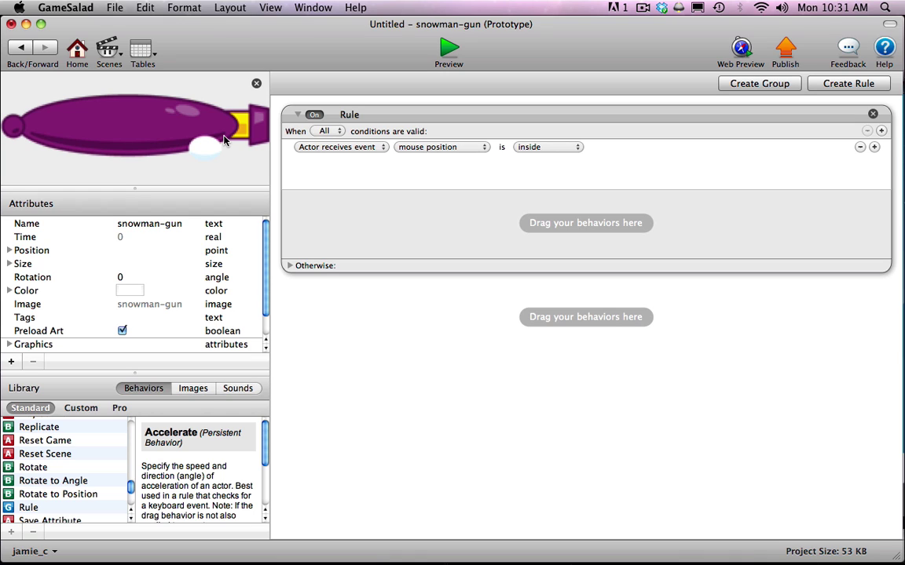
left_click(359, 151)
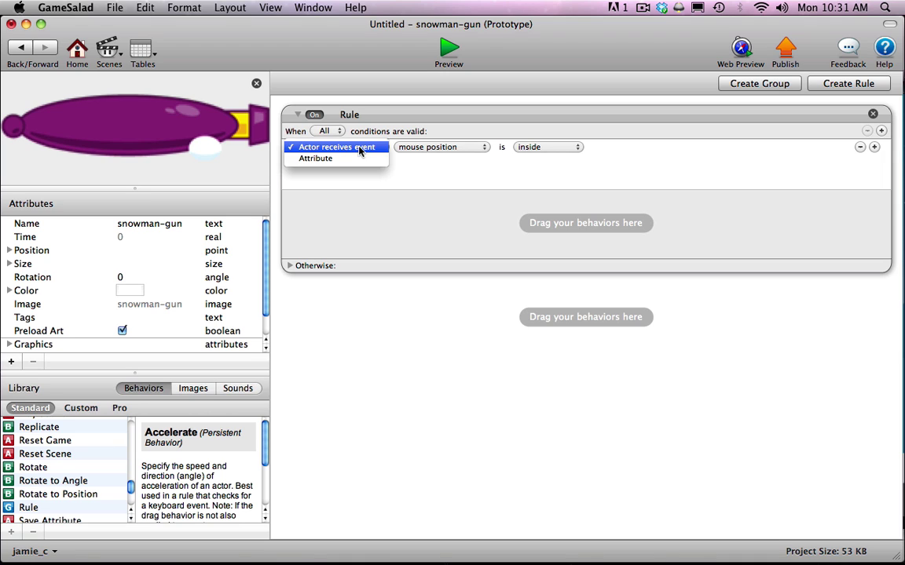
left_click(363, 156)
left_click(484, 148)
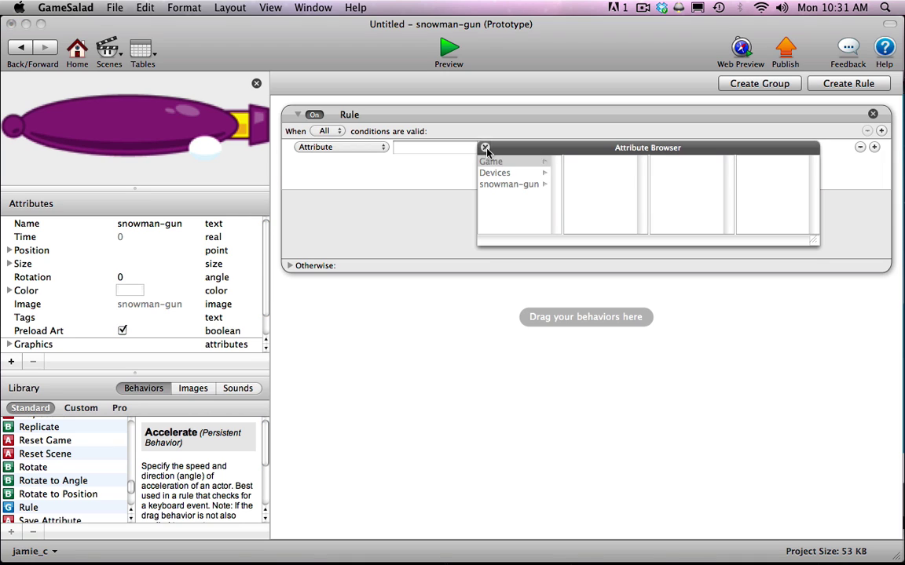
left_click(503, 184)
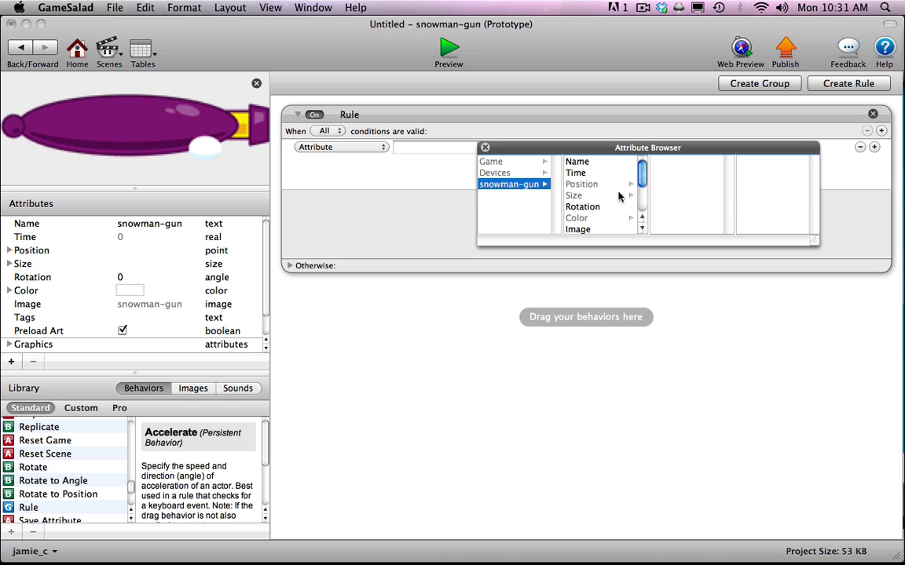
double_click(582, 206)
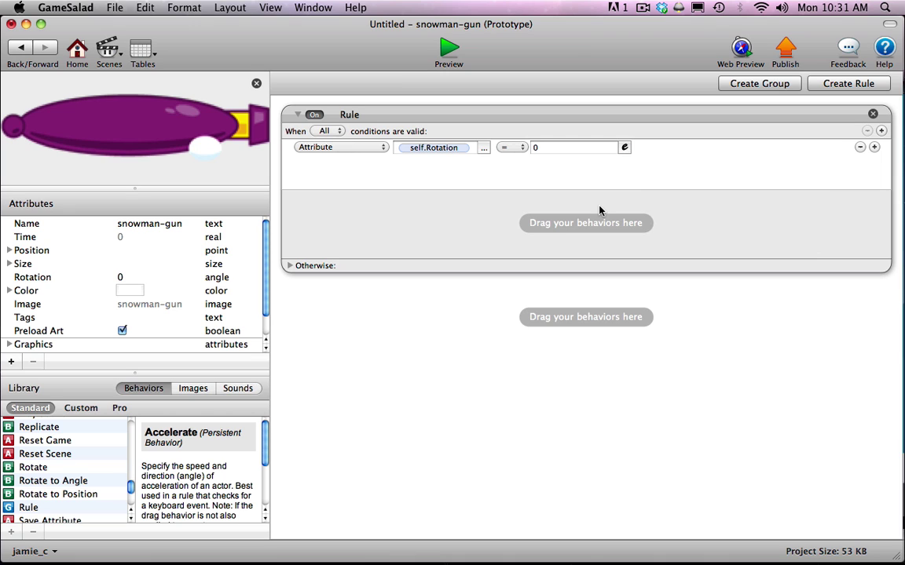
left_click(506, 149)
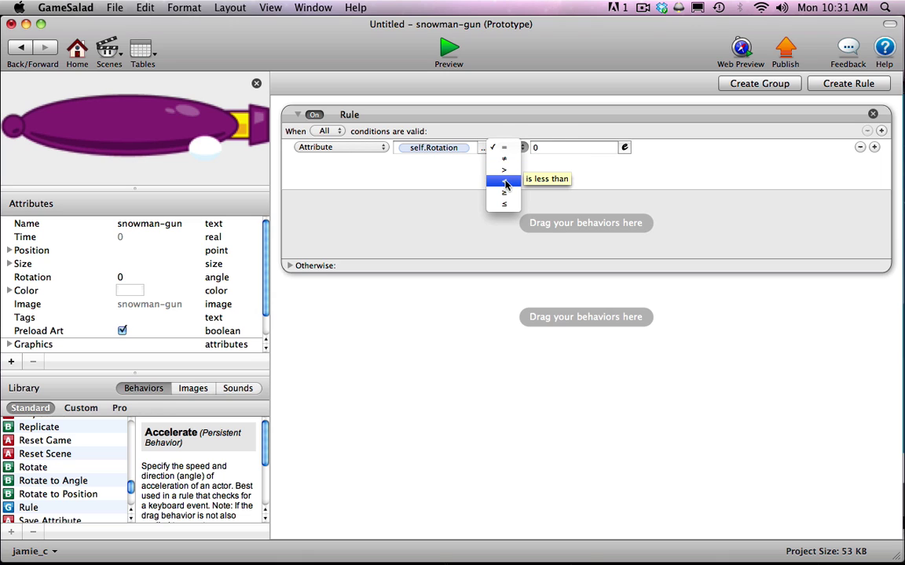
left_click(505, 183)
left_click(536, 149)
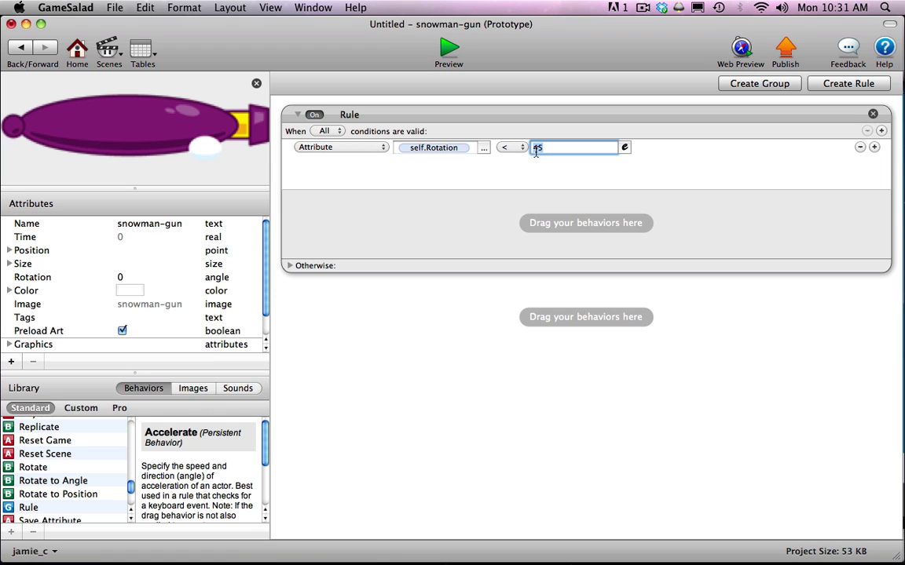
left_click(427, 235)
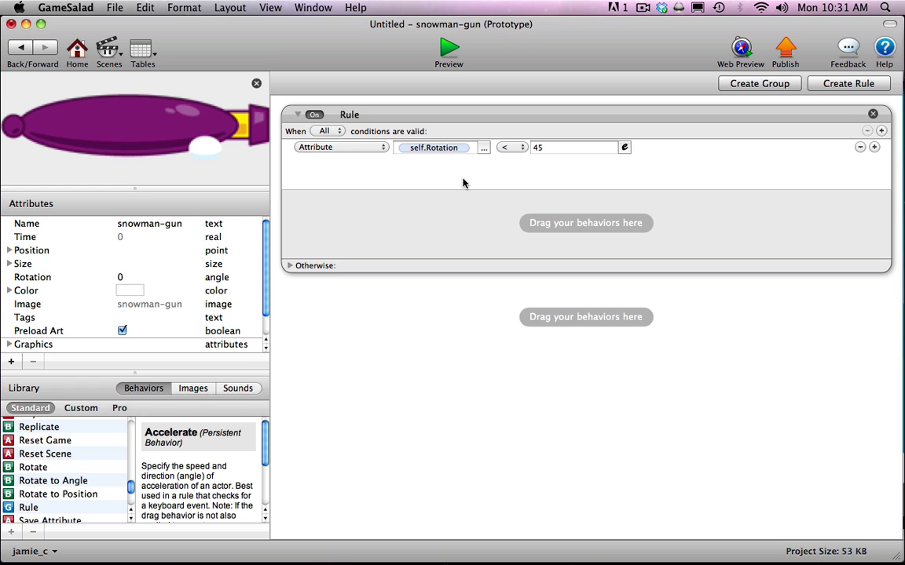
Nest a second rule inside the rotation rule, triggered when the up key is down.
left_click(855, 85)
left_click_drag(475, 299, 479, 209)
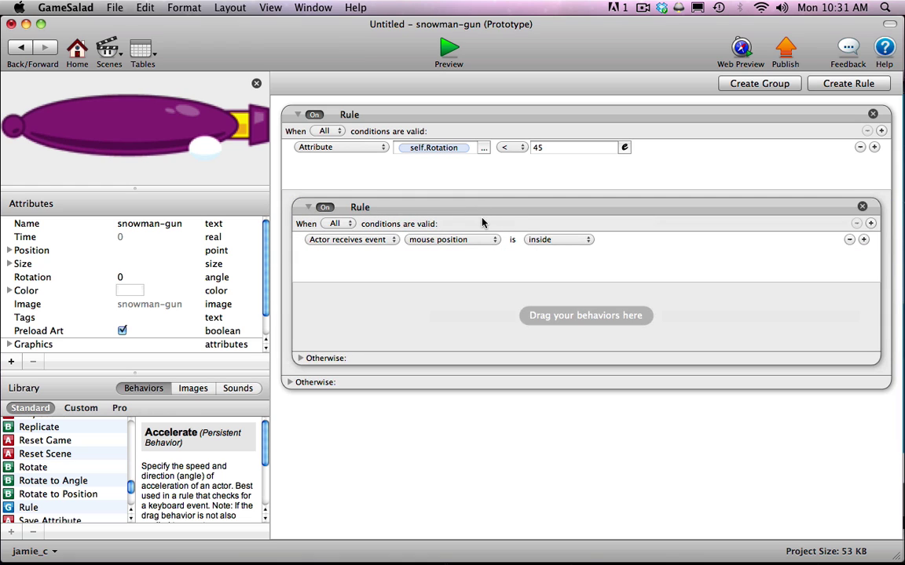
left_click(438, 241)
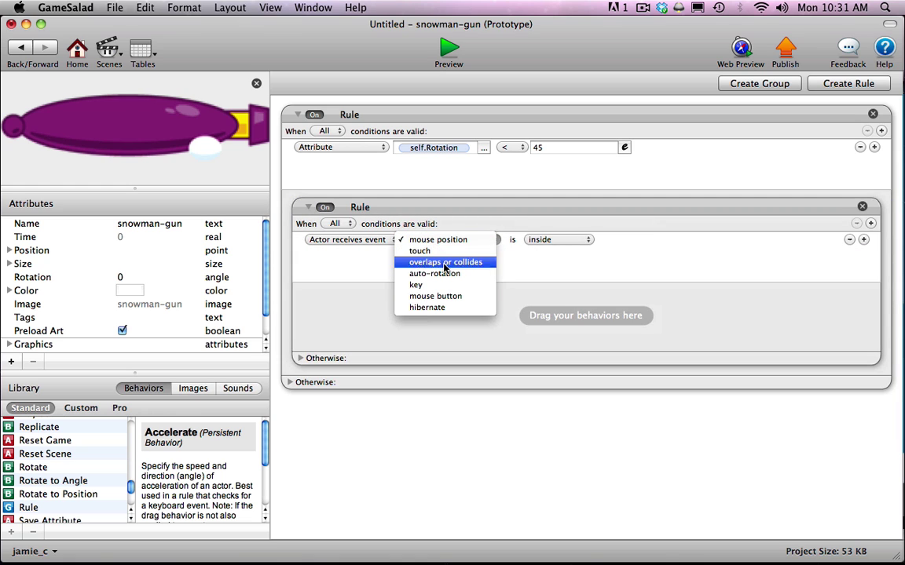
left_click(428, 285)
left_click(582, 241)
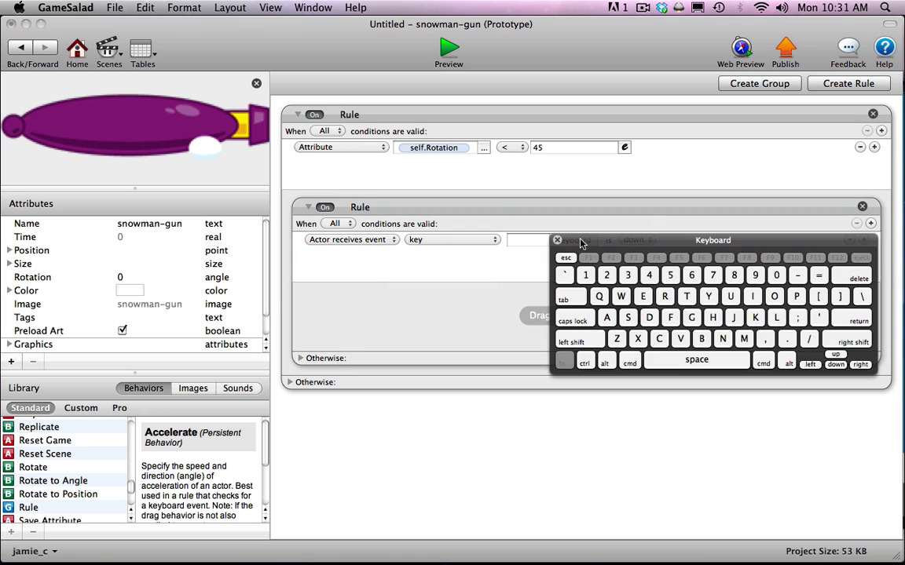
left_click(751, 321)
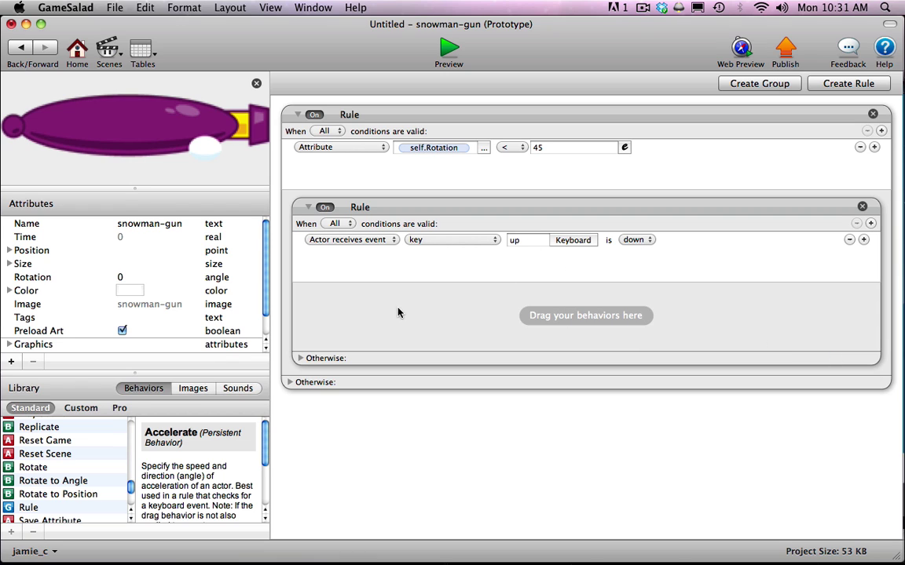
Add a counter-clockwise Rotate behavior to the nested key rule and set its speed to 25.
left_click_drag(31, 467, 348, 326)
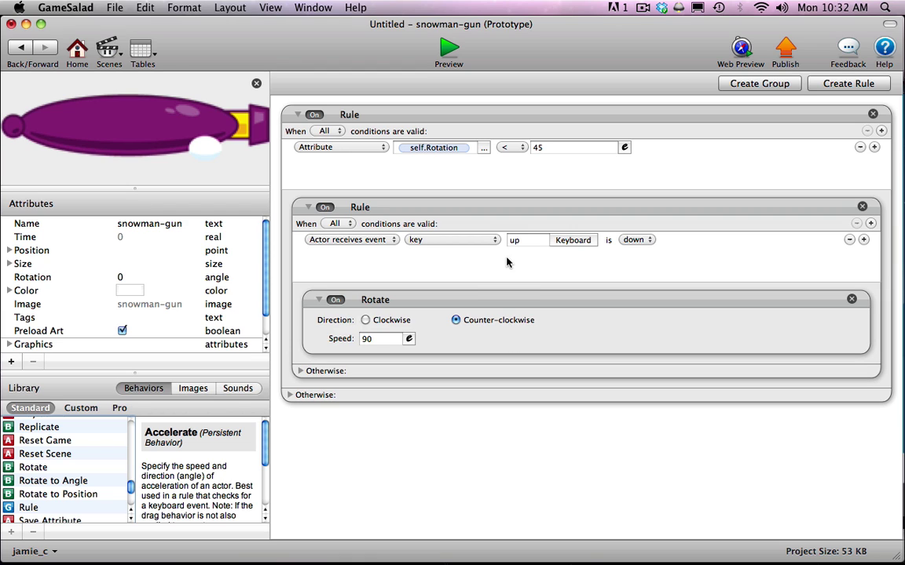
left_click(373, 339)
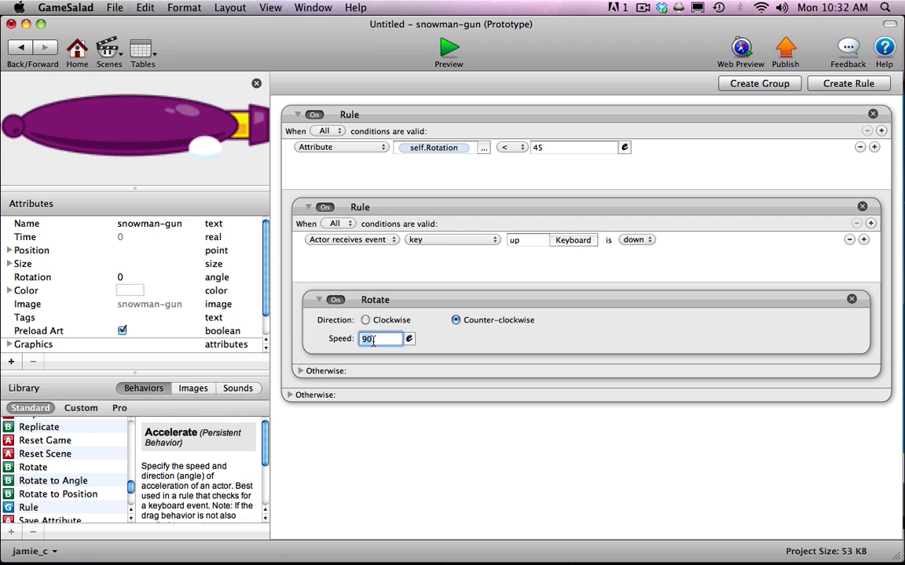
type("25")
double_click(373, 340)
key("Return")
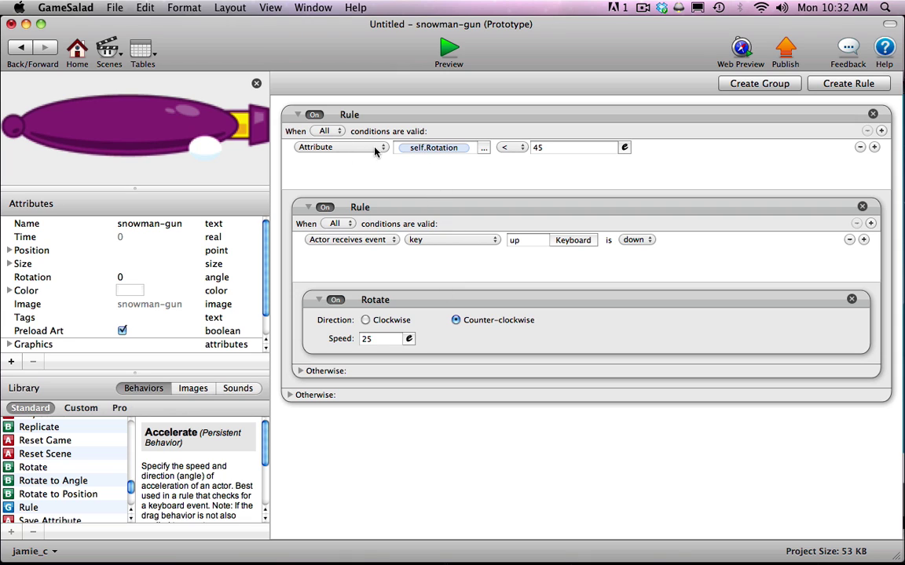
Rename the outer rule Rotate Up and place a duplicate of it directly below.
left_click(428, 149)
double_click(346, 116)
type("R")
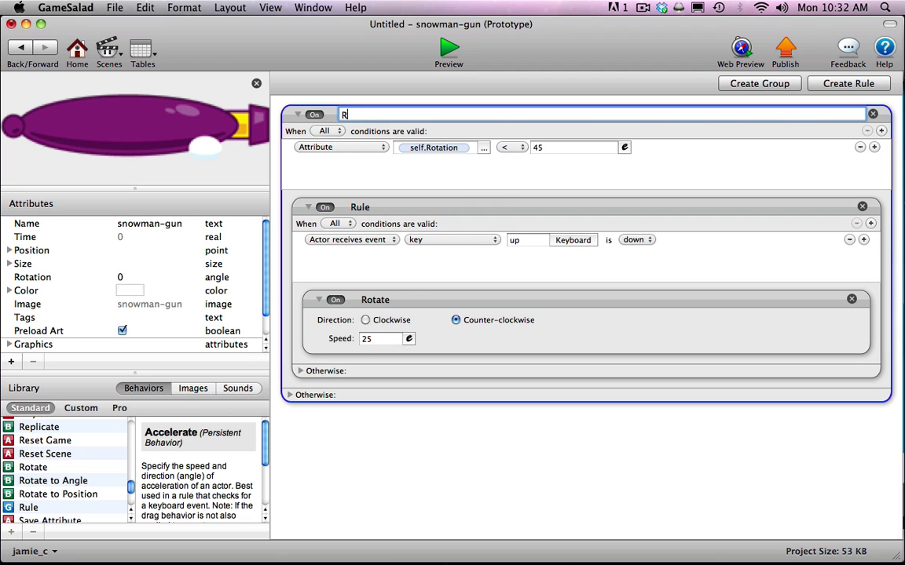
type("otate Up")
key("Return")
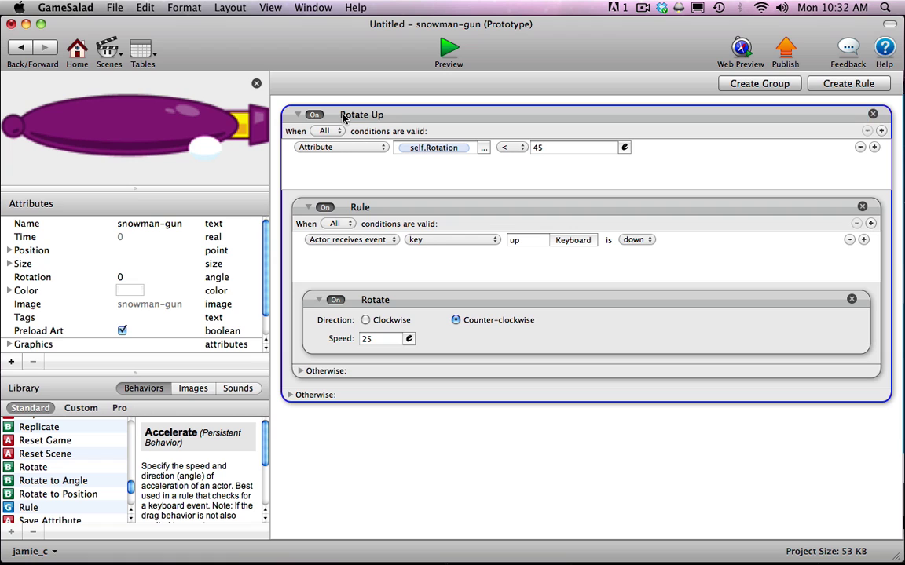
left_click(297, 115)
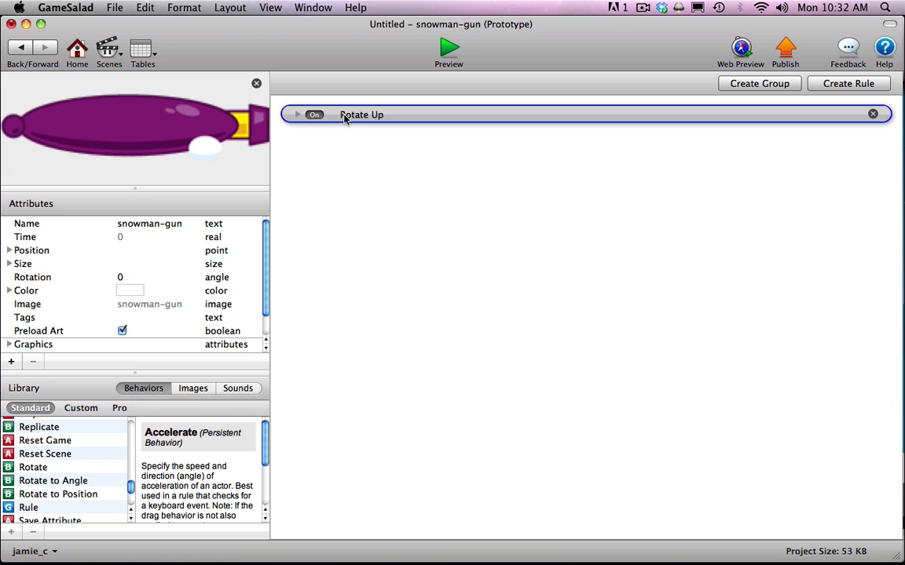
left_click_drag(344, 118, 311, 129, "alt")
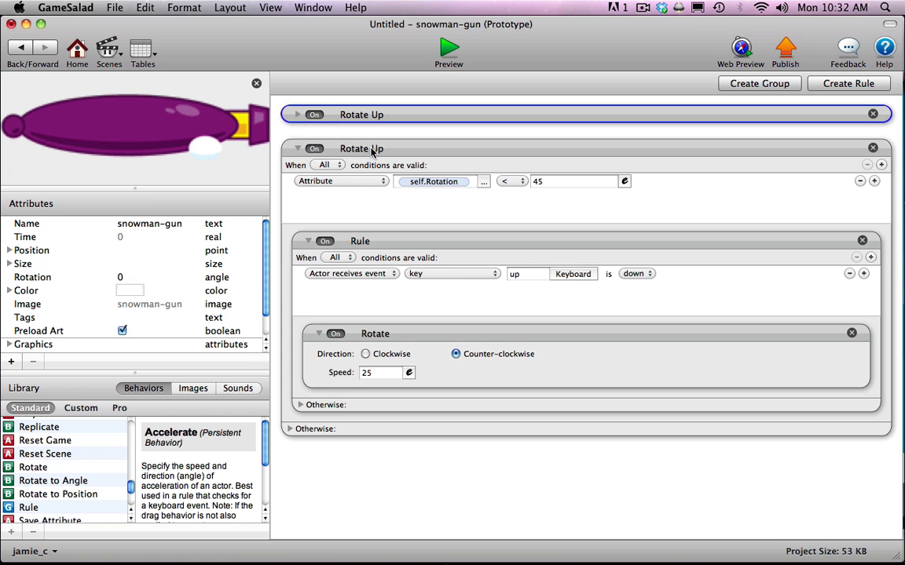
Rename the expanded duplicate of the Rotate Up rule to "Rotate Down".
double_click(375, 149)
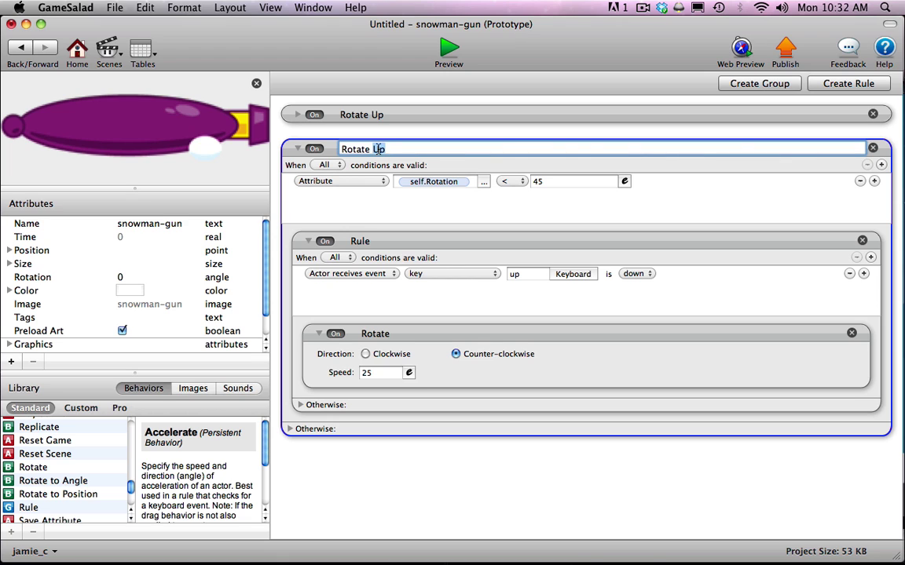
type("Down")
key("Return")
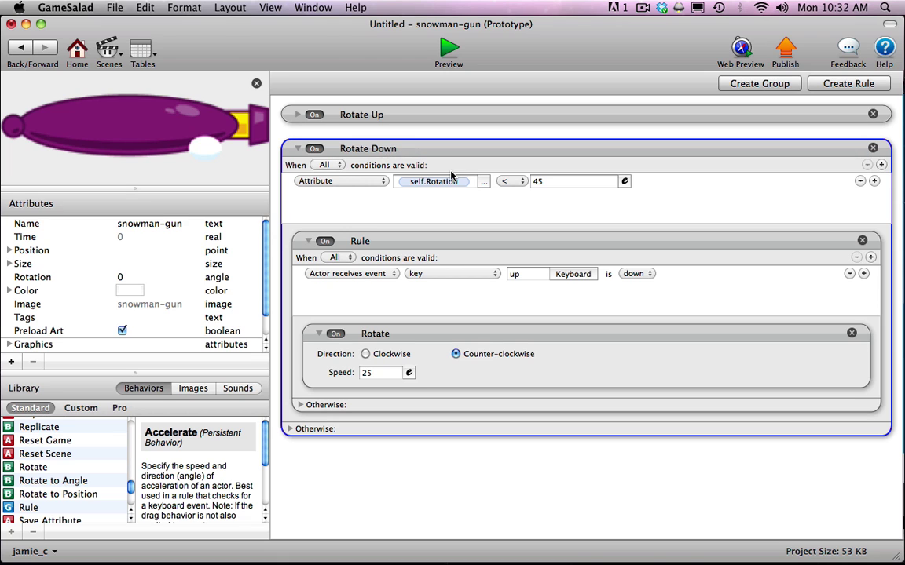
Change the Rotate Down rule's condition so that self.Rotation must be greater than -20.
left_click(512, 182)
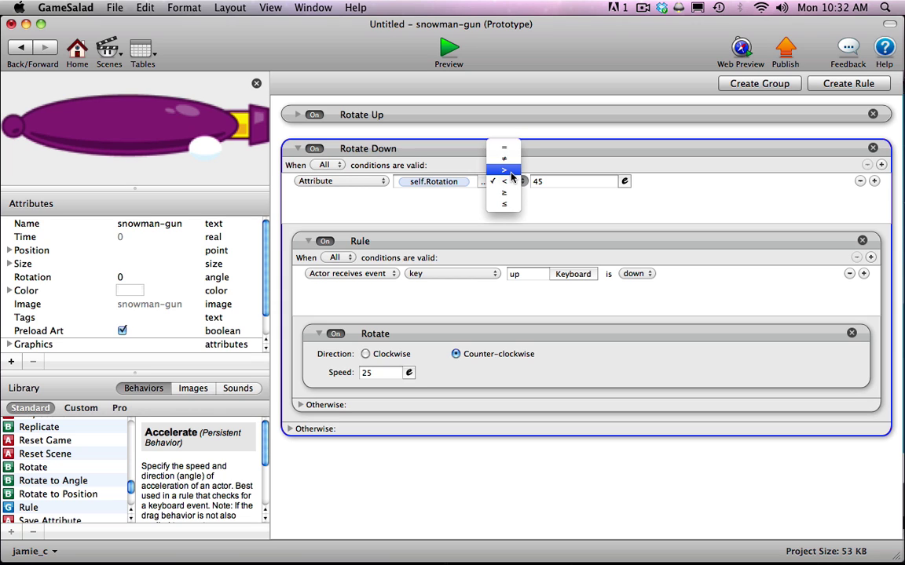
left_click(509, 170)
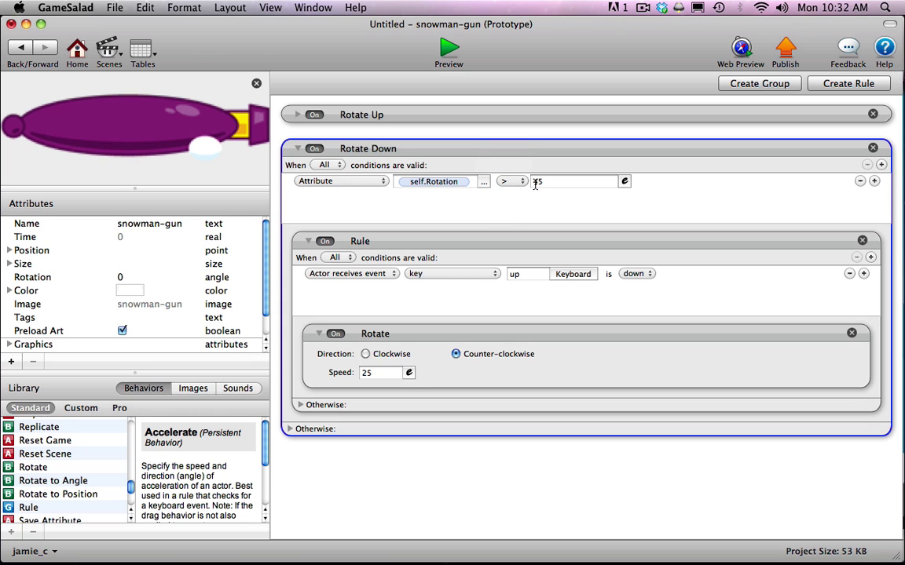
left_click(537, 181)
type("-20")
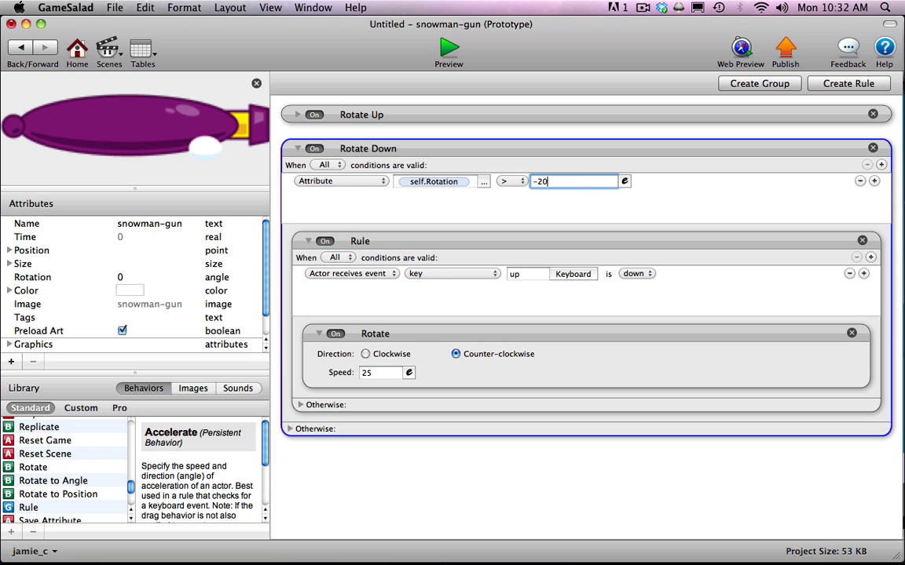
key("Return")
Make the nested rule respond to the down key and rotate clockwise, and collapse the Rotate Down rule.
left_click(573, 274)
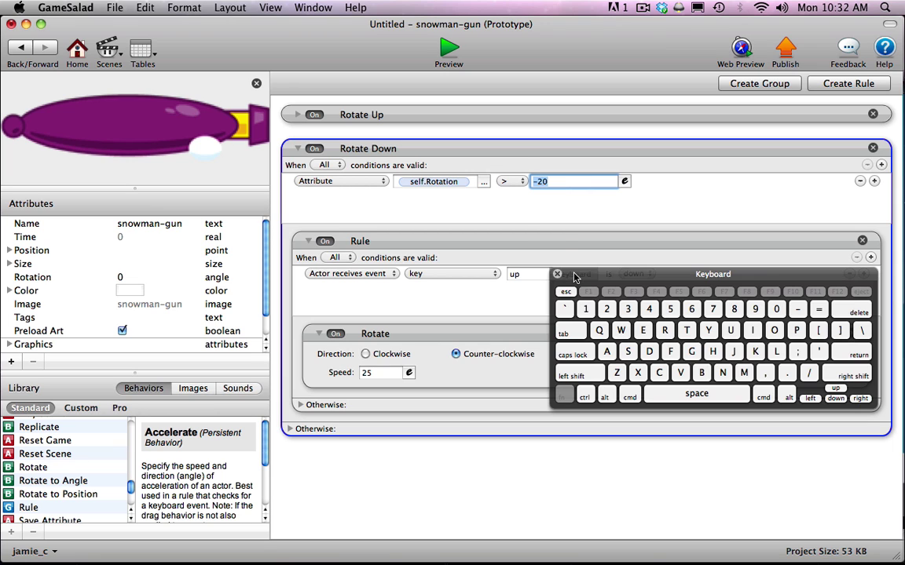
left_click(836, 399)
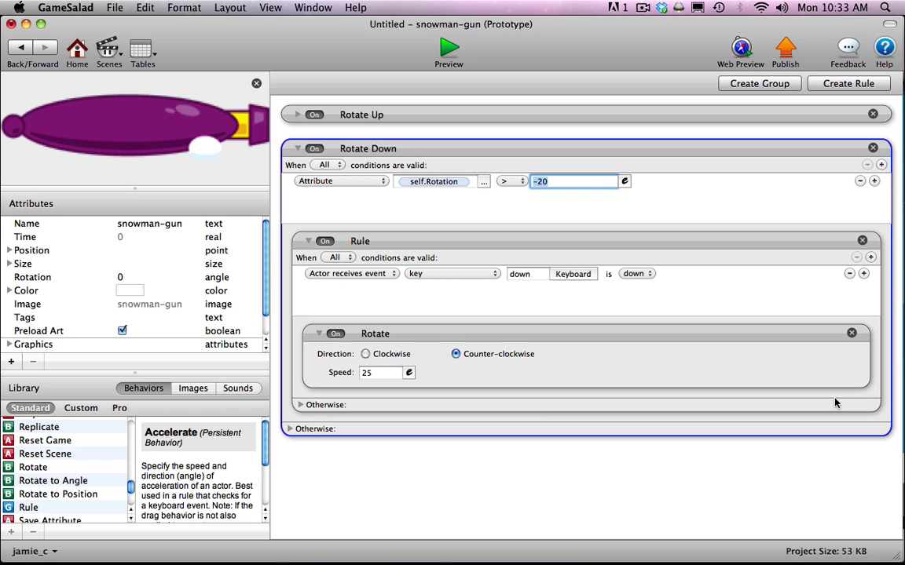
left_click(366, 354)
left_click(297, 148)
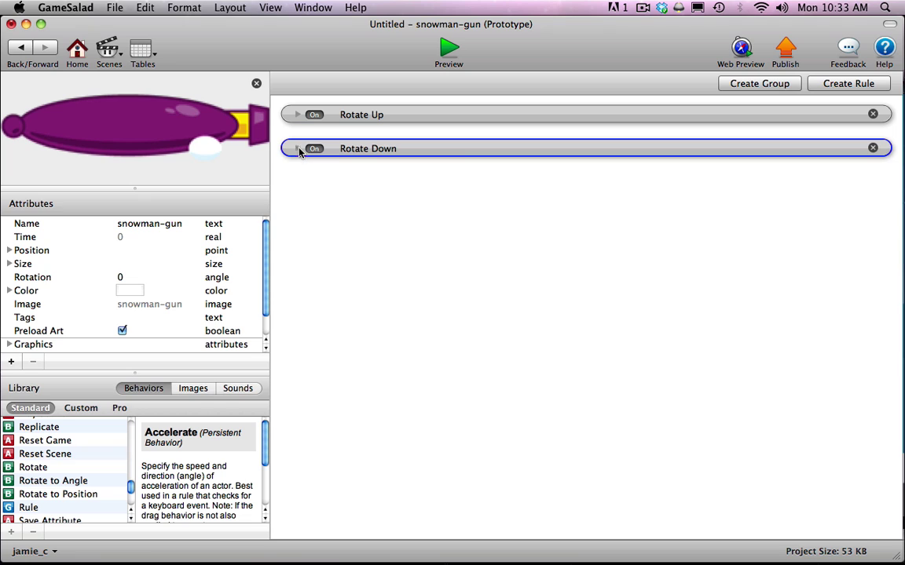
Preview the game, test rotating the snowman's gun up and down, and return to the initial scene.
left_click(449, 49)
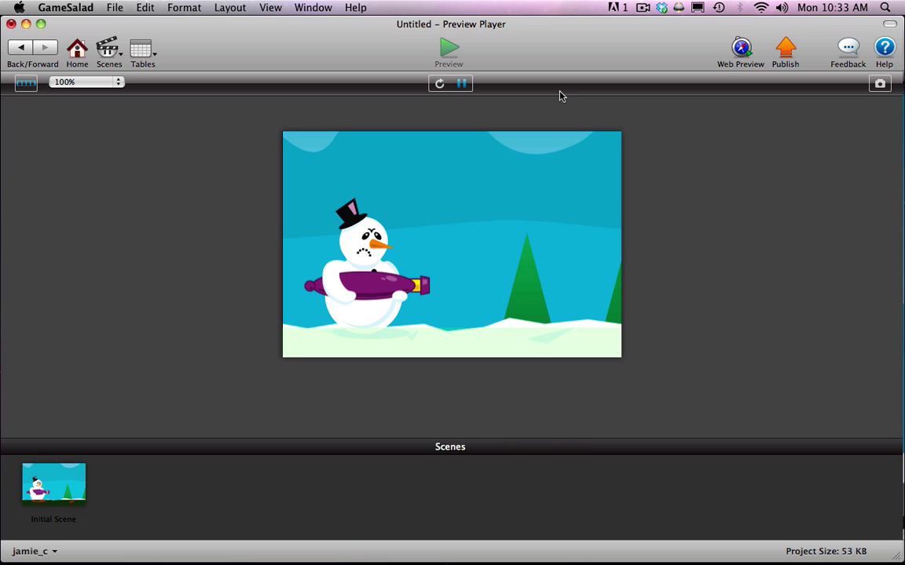
key("Up")
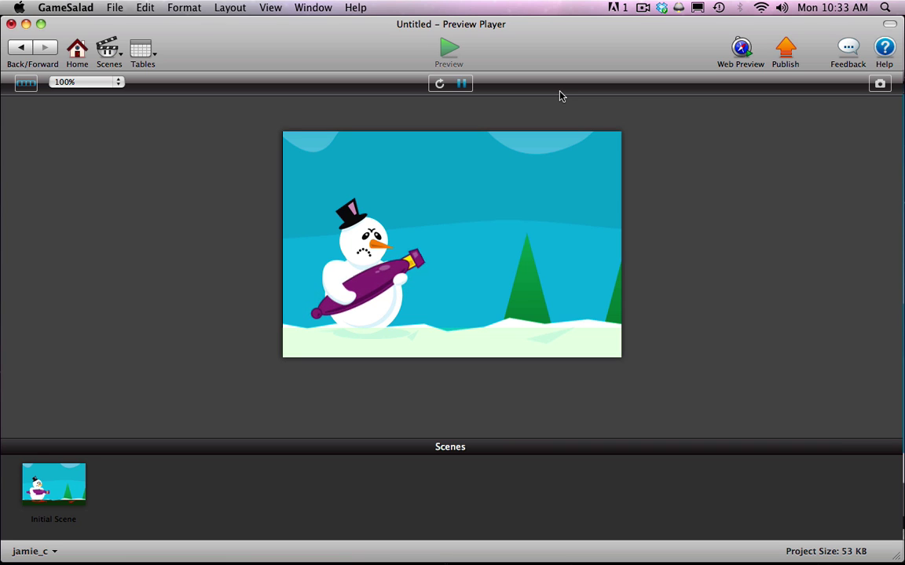
key("Up")
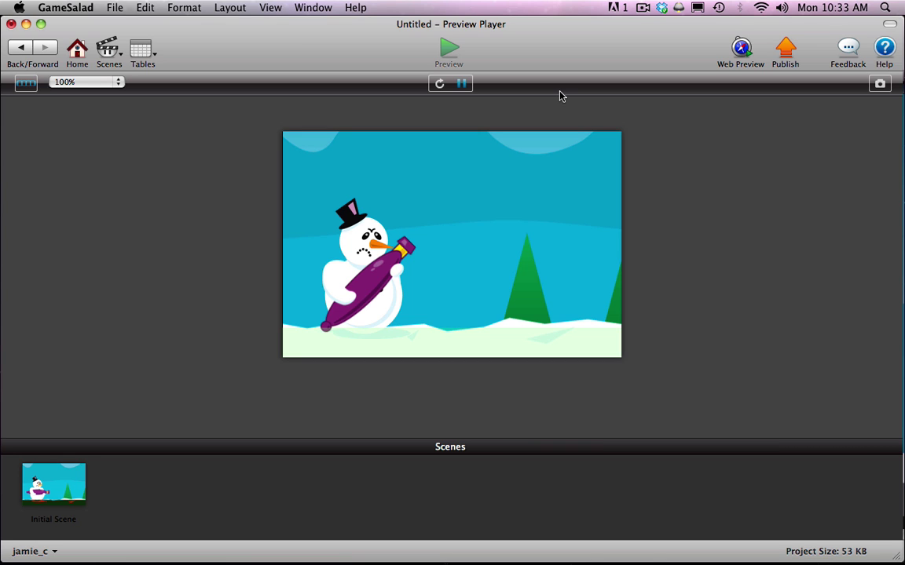
key("Down")
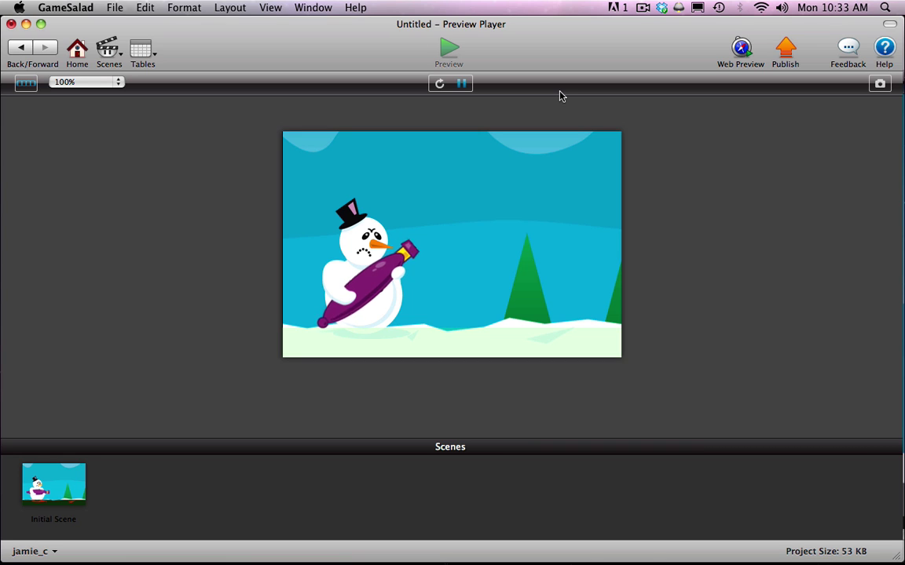
key("Down")
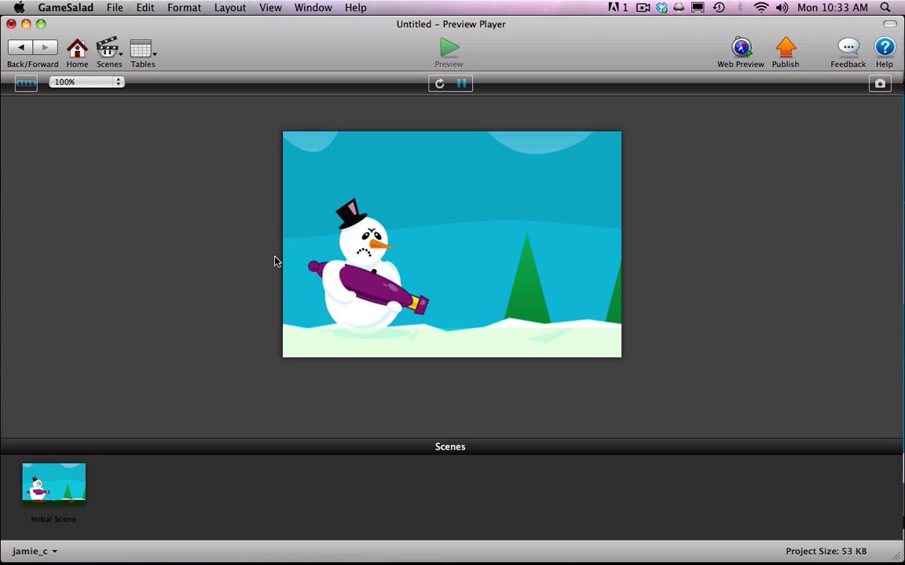
left_click(26, 48)
left_click(26, 48)
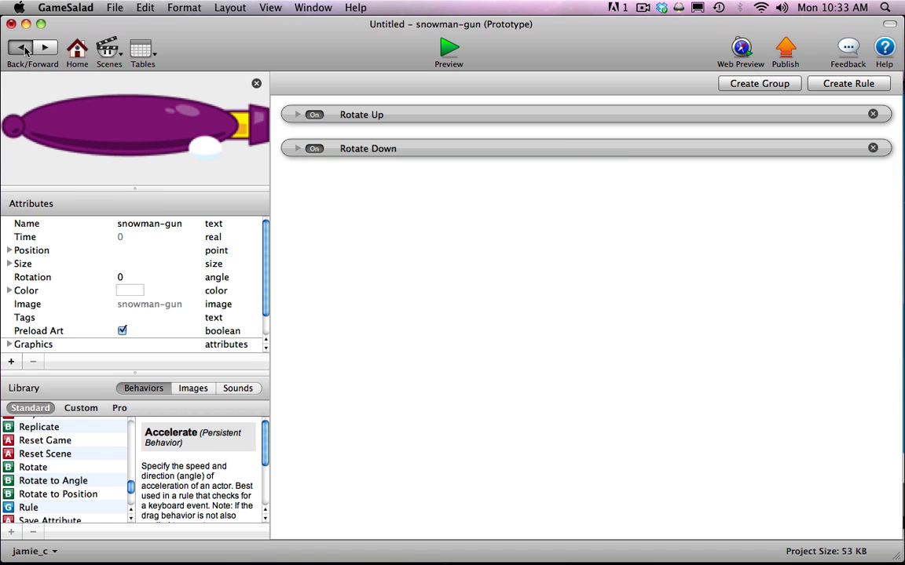
Select the snowman's arm in the scene, preview how it moves with the gun, and return to the scene.
left_click(295, 417)
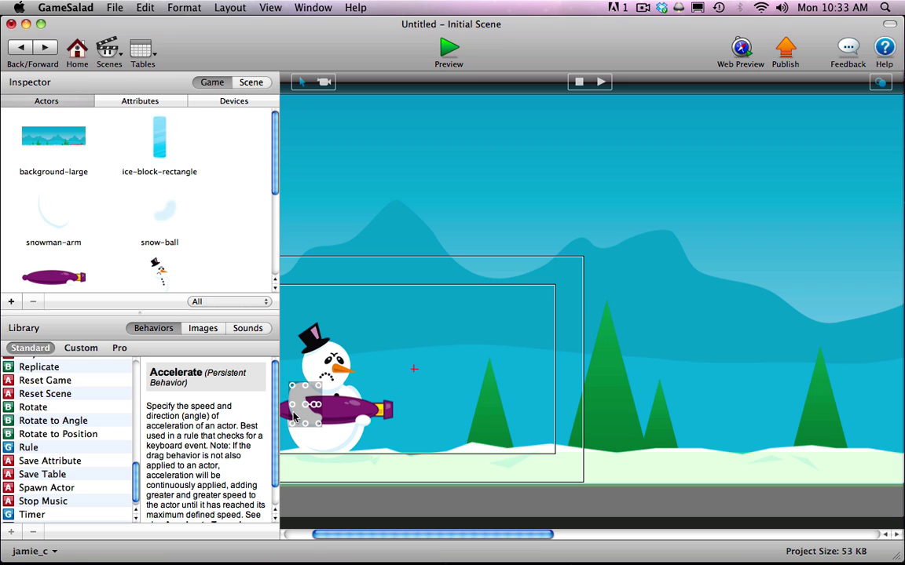
left_click(448, 50)
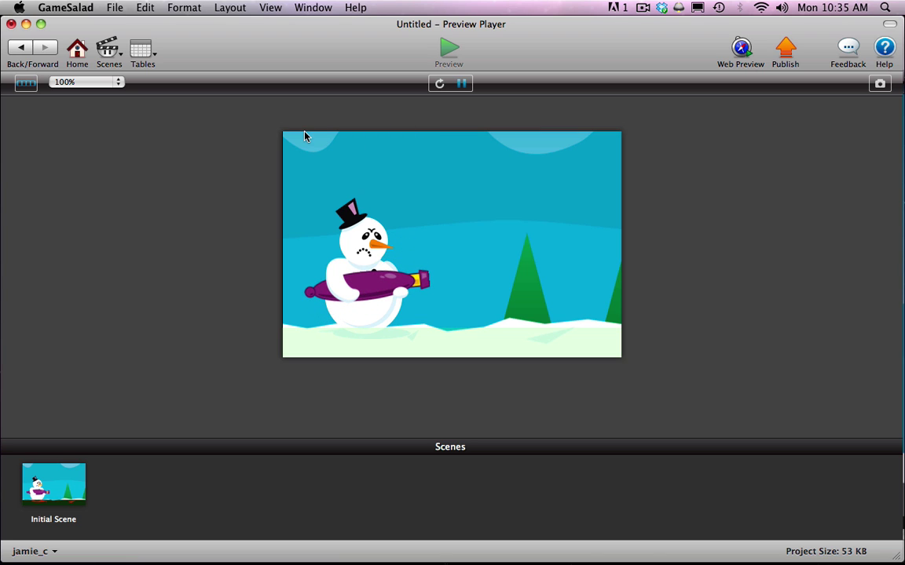
left_click(20, 49)
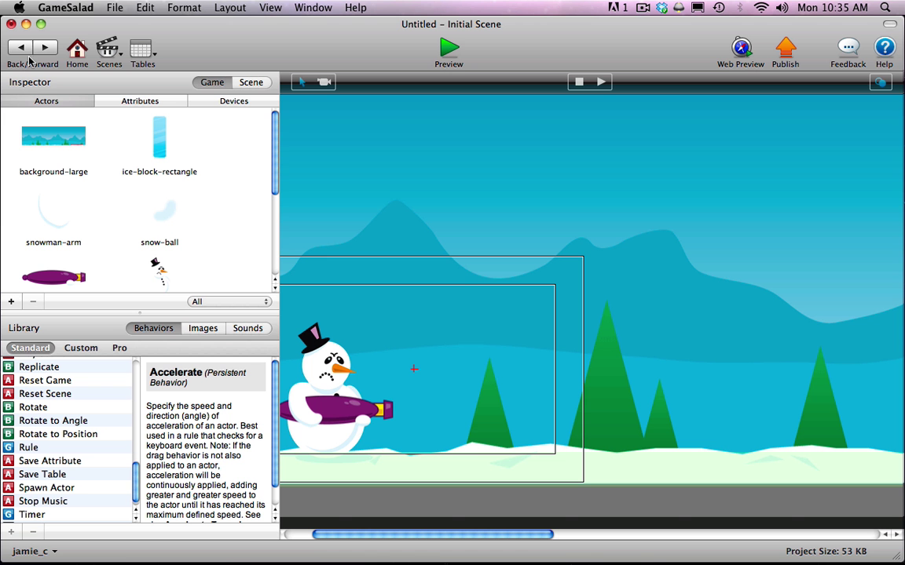
Open the powerbar actor prototype and collapse its Size attributes.
left_click_drag(274, 161, 272, 230)
double_click(149, 197)
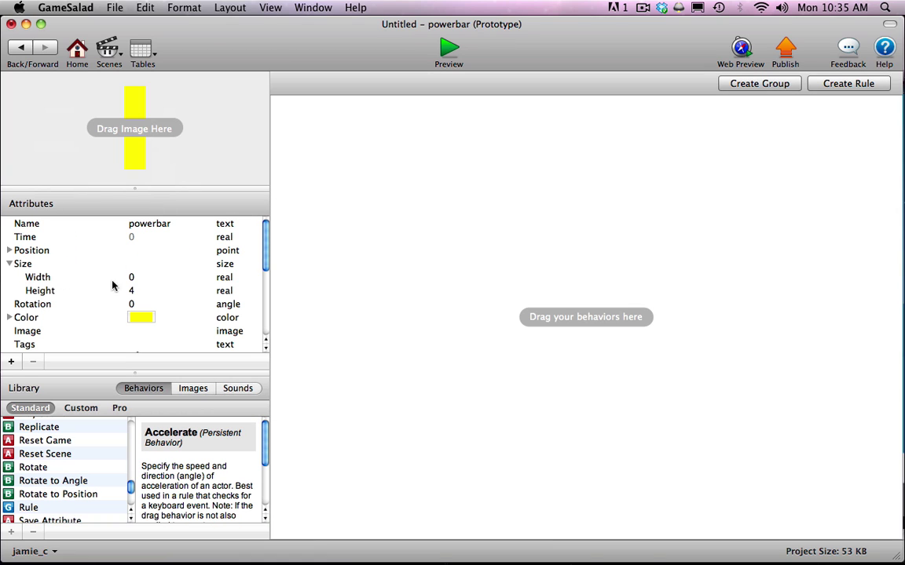
left_click(10, 264)
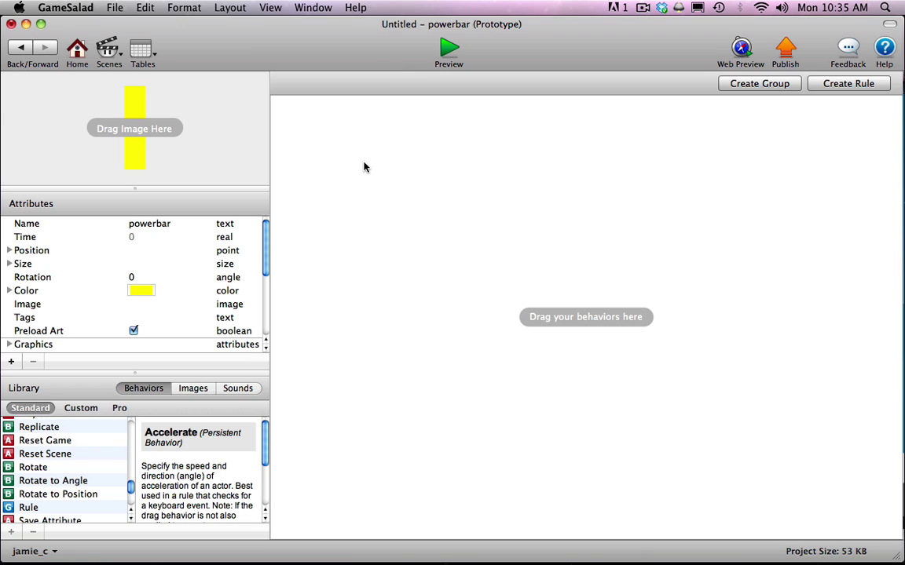
Create a rule on the powerbar actor with the attribute condition that game.snowBall is false.
left_click(838, 85)
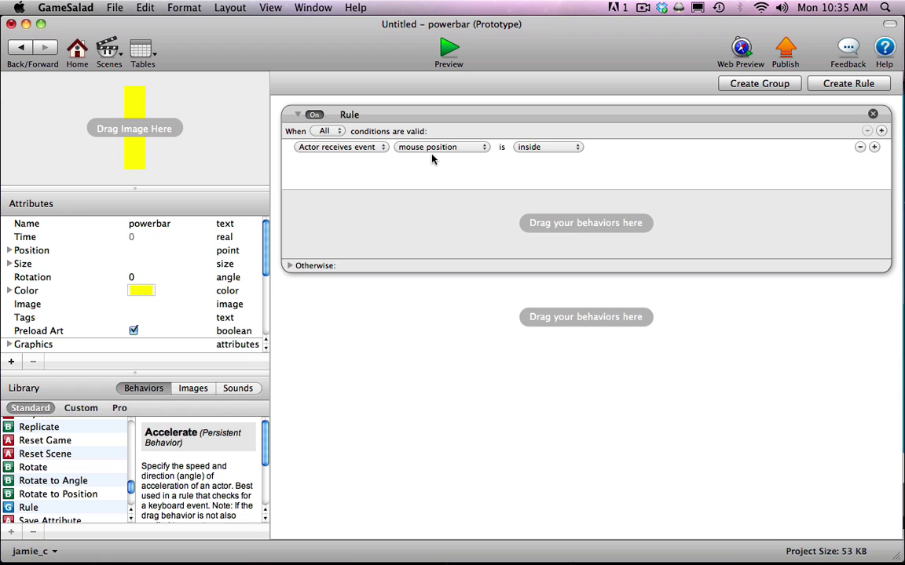
left_click(343, 147)
left_click(314, 158)
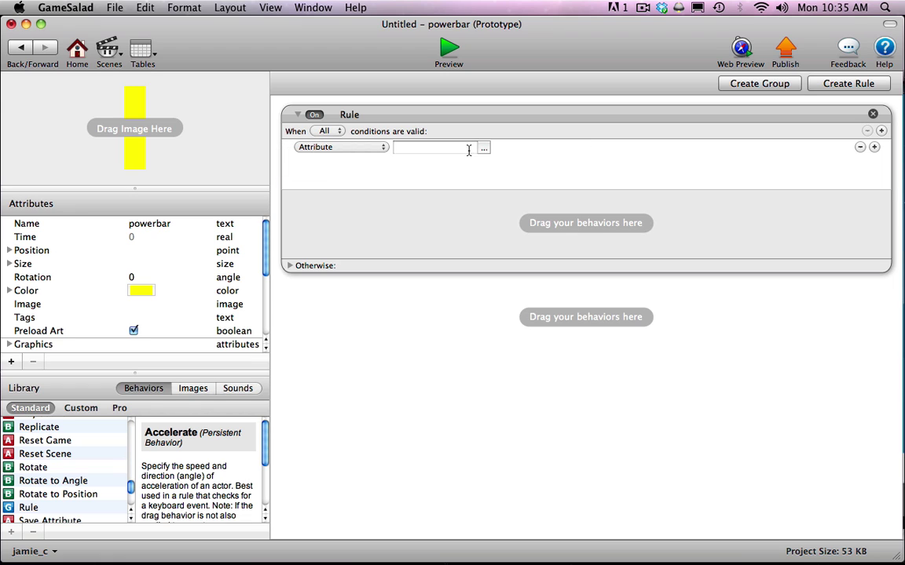
left_click(484, 148)
left_click(494, 161)
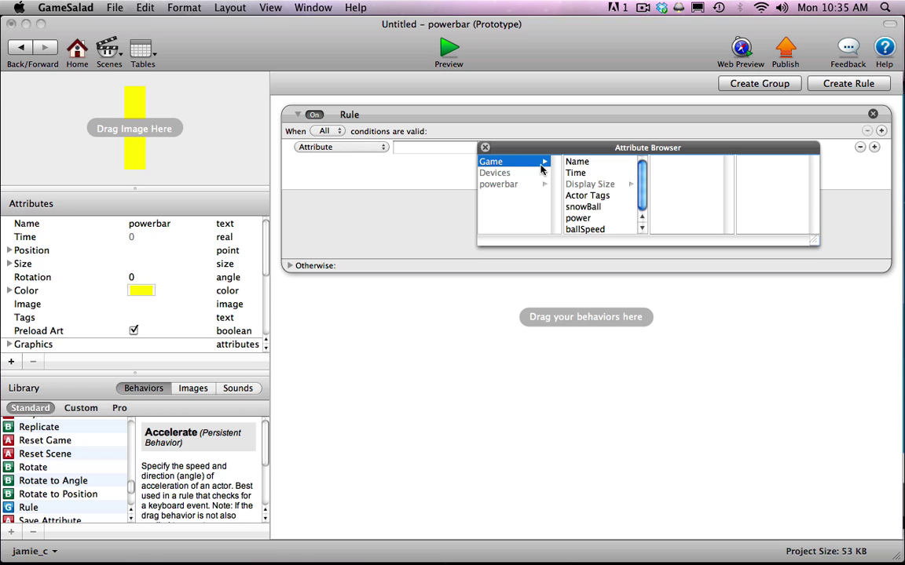
double_click(599, 208)
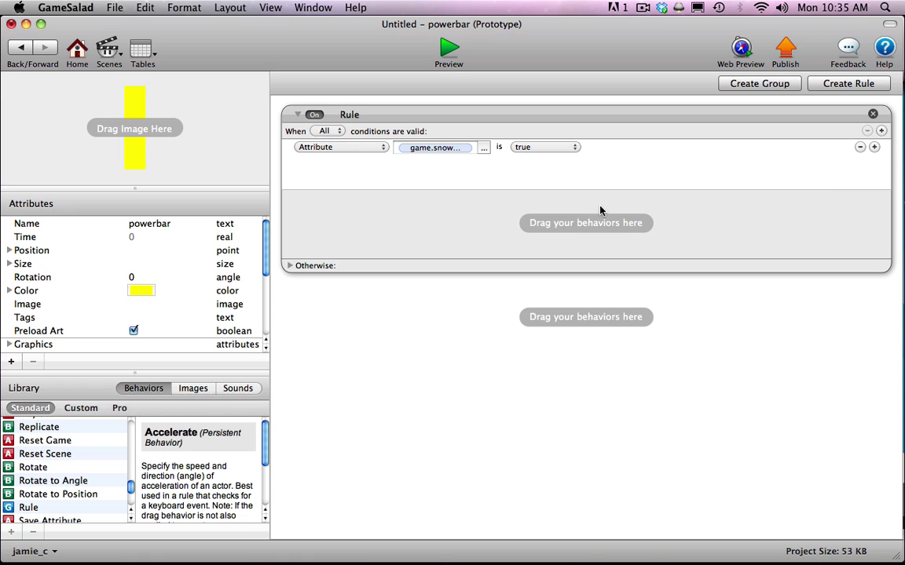
left_click(534, 147)
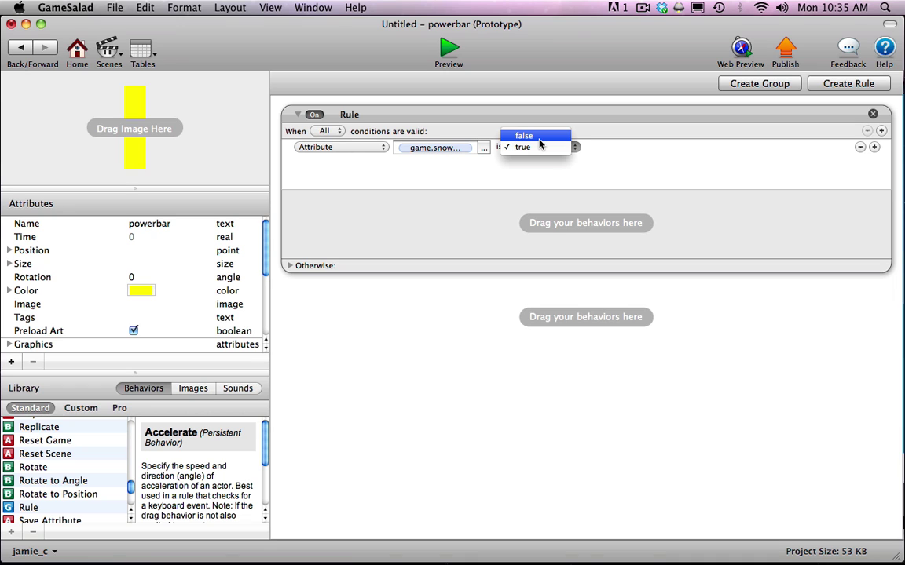
left_click(538, 138)
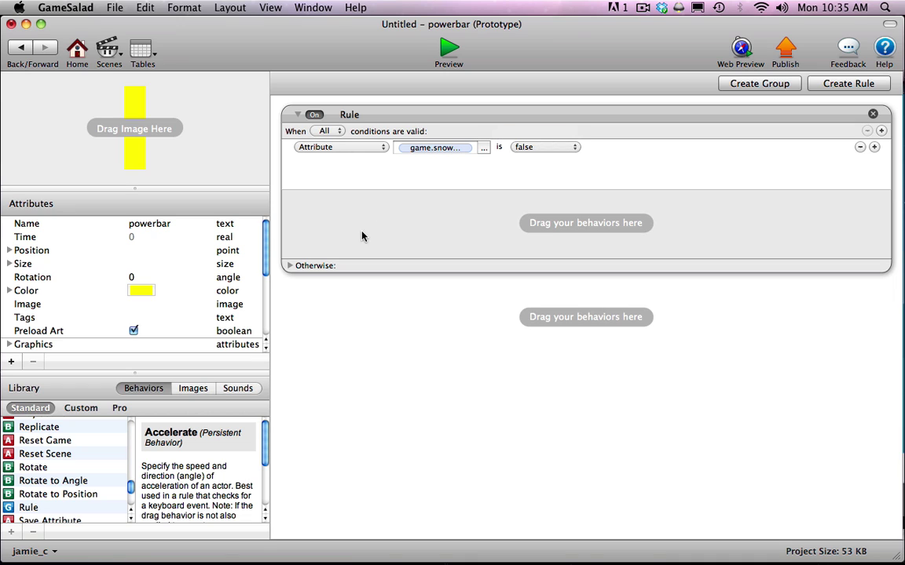
left_click(421, 149)
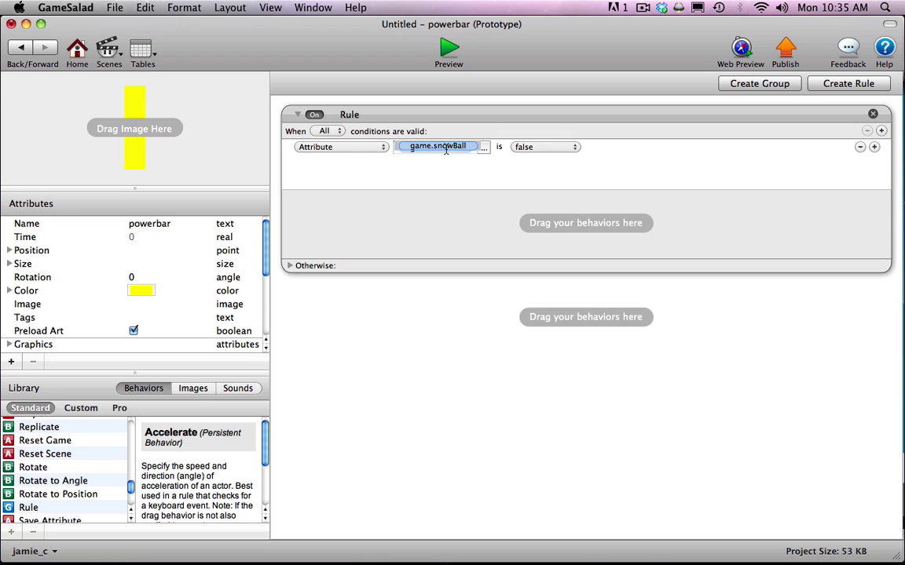
left_click(509, 151)
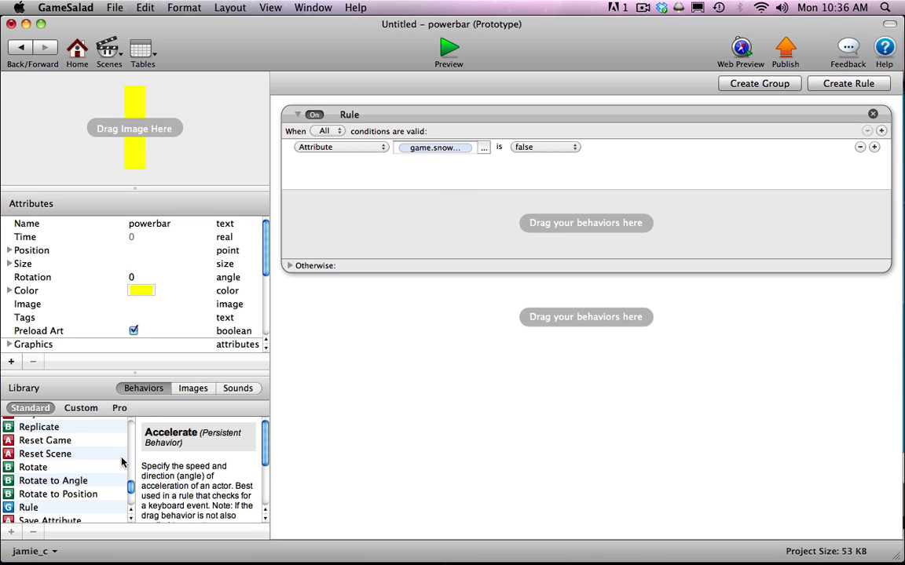
Add a Change Attribute behavior to the rule that sets self.Size.Width to 0, and expand the actor's Size attributes.
left_click_drag(131, 487, 132, 430)
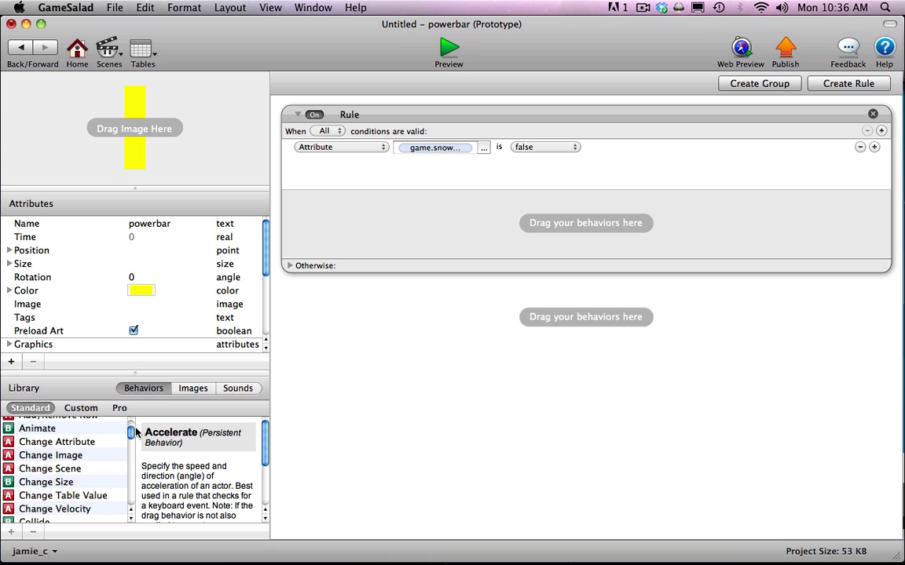
left_click_drag(57, 442, 347, 219)
left_click(490, 229)
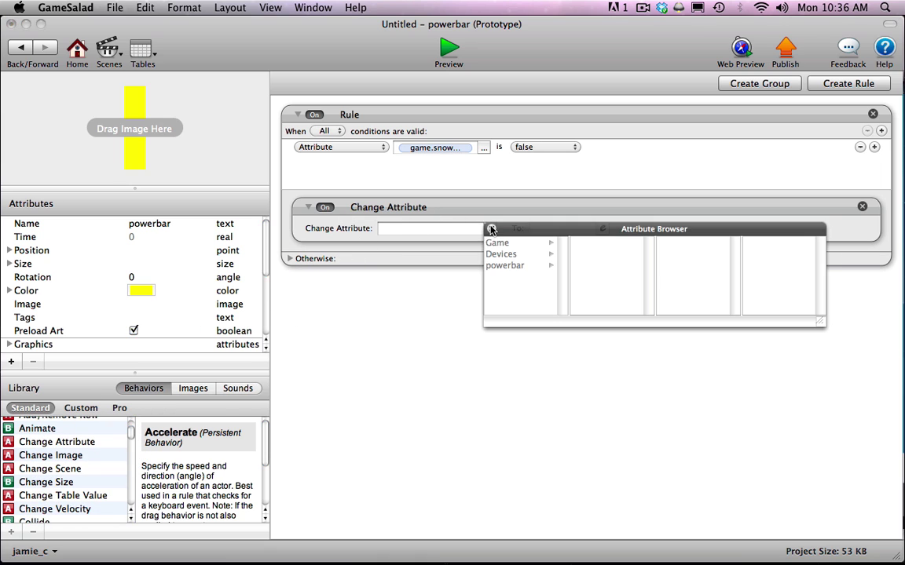
left_click(512, 267)
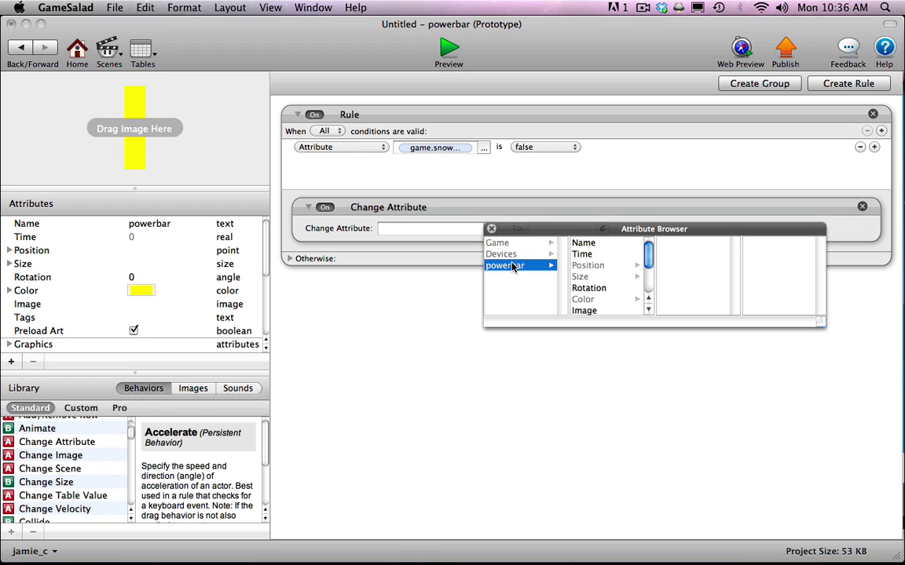
left_click(581, 279)
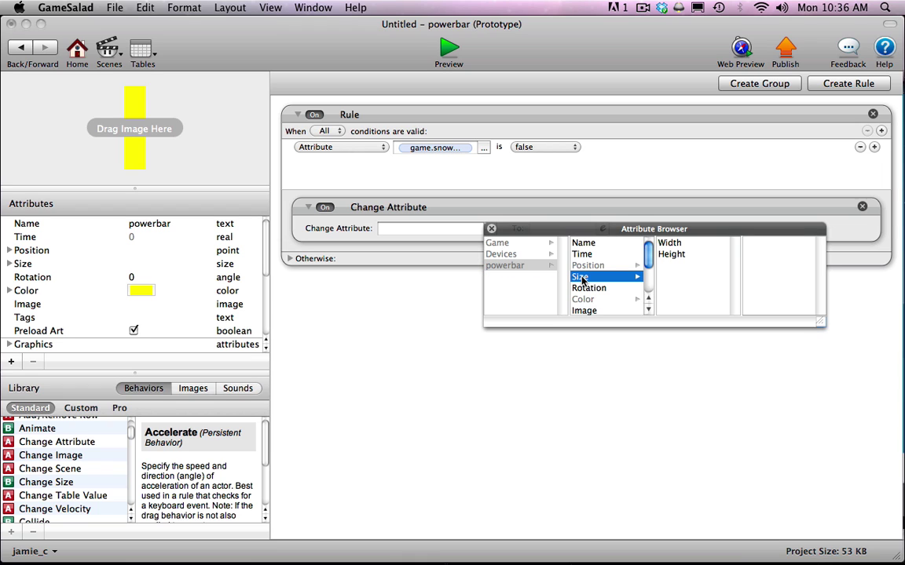
left_click(667, 243)
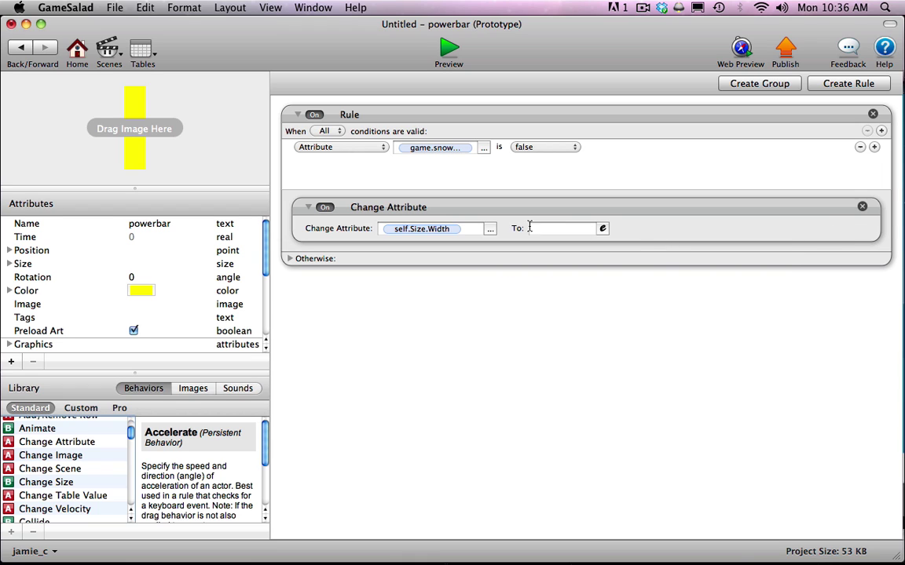
left_click(534, 228)
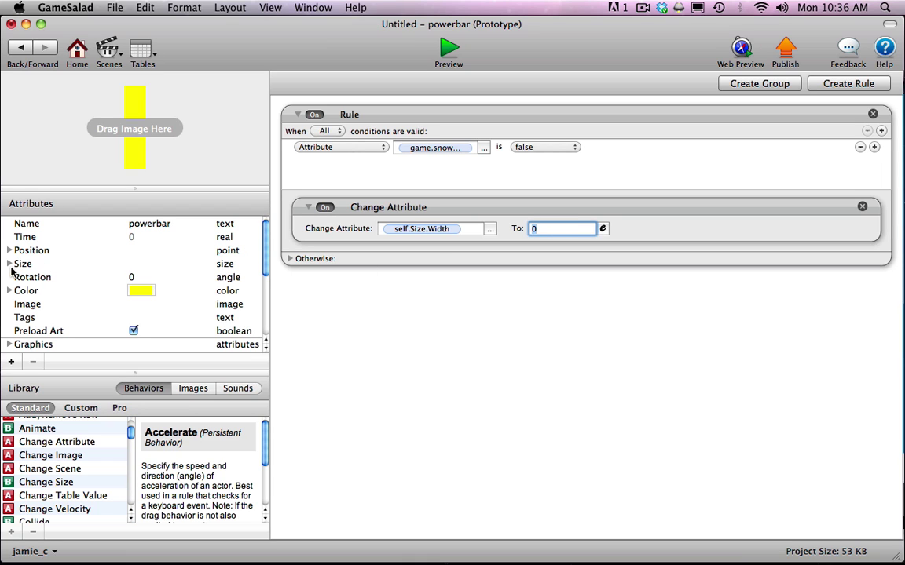
left_click(9, 265)
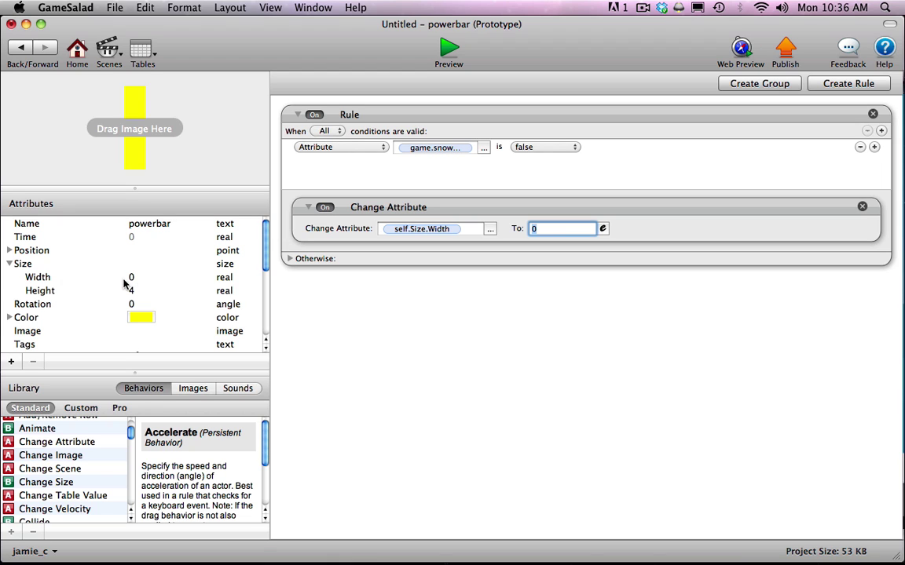
left_click(439, 291)
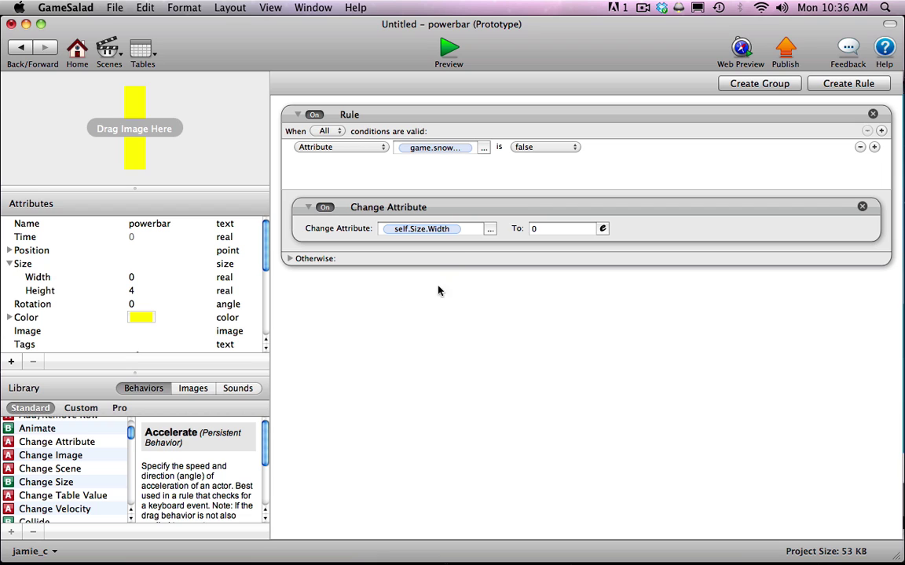
Add a Spawn Actor behavior to the powerbar actor that spawns powebar background in back of the actor.
left_click(9, 264)
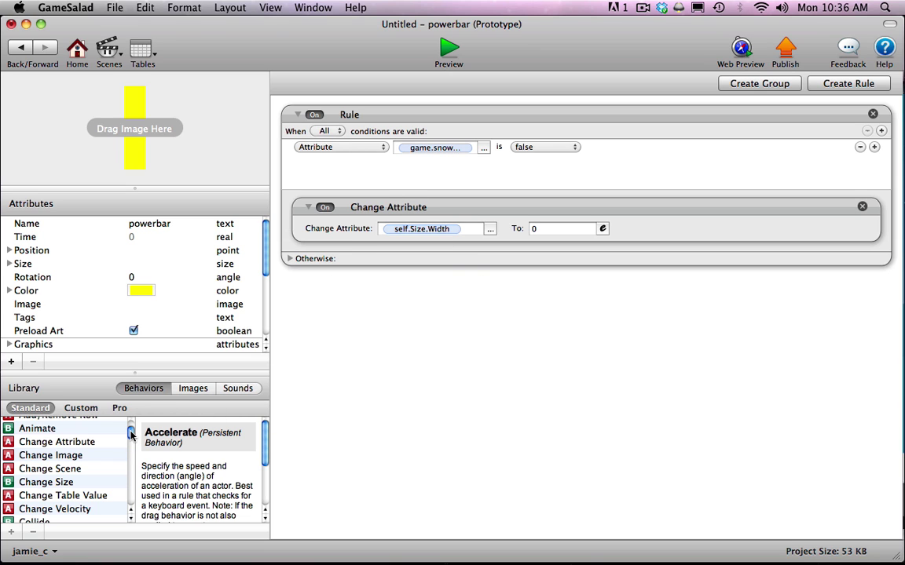
left_click_drag(131, 431, 132, 448)
left_click_drag(131, 456, 315, 319)
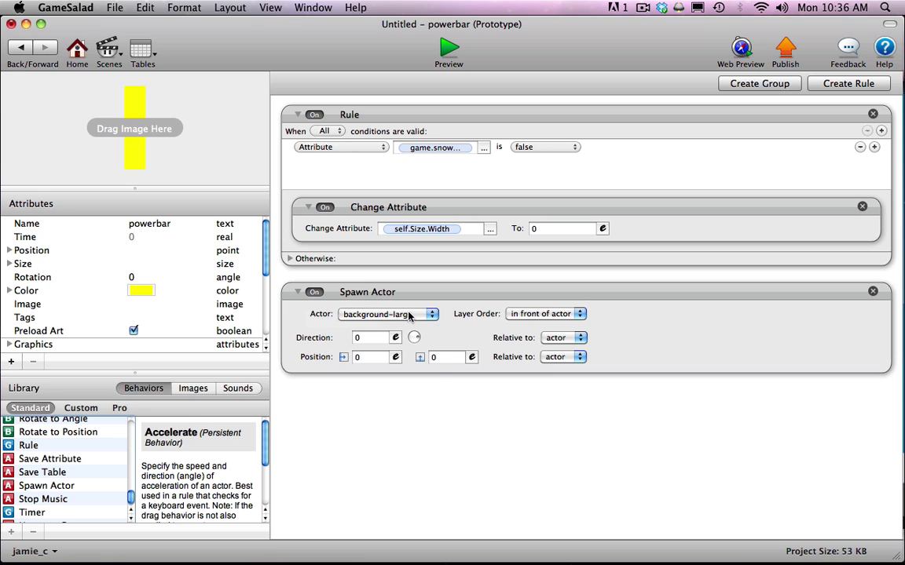
left_click(385, 314)
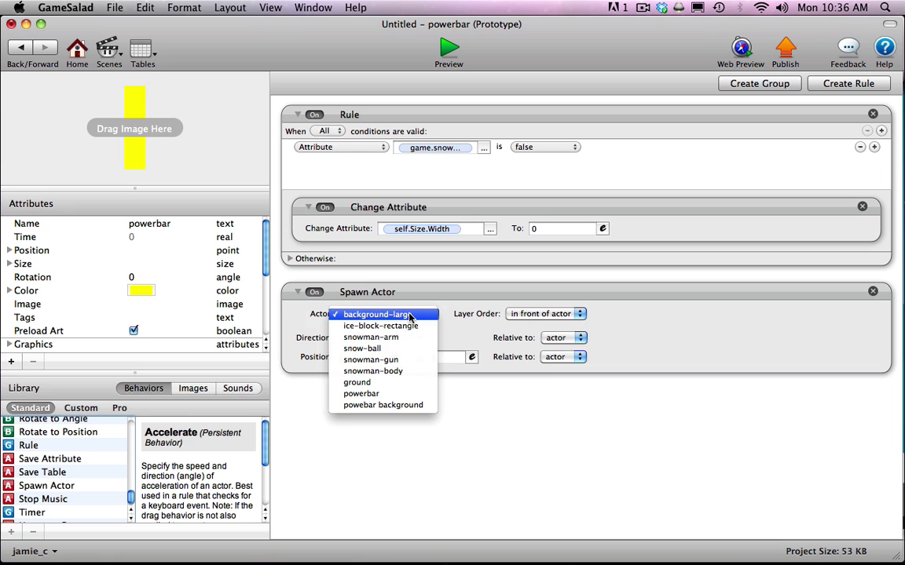
left_click(401, 406)
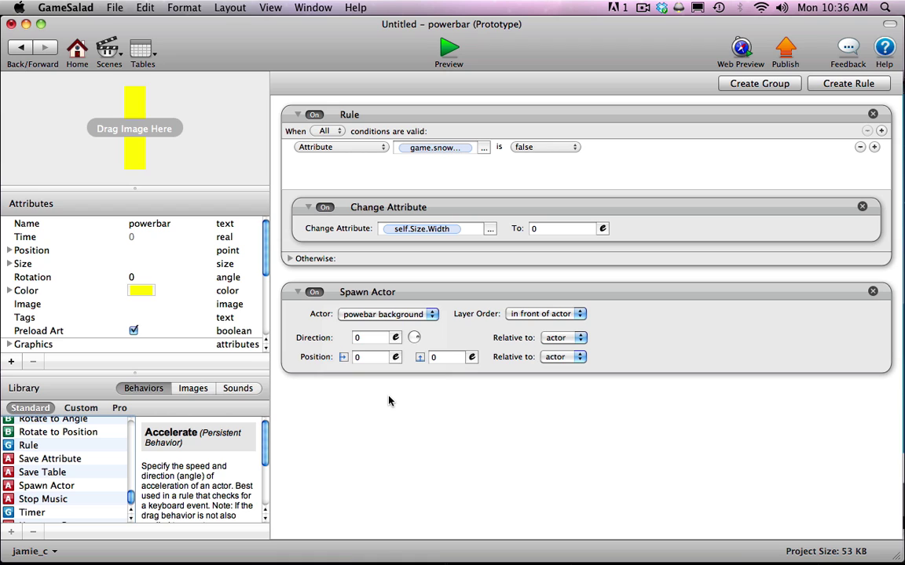
left_click(544, 314)
left_click(544, 324)
Check the powerbar's Position attributes, and collapse the Spawn Actor behavior and the rule.
left_click(10, 251)
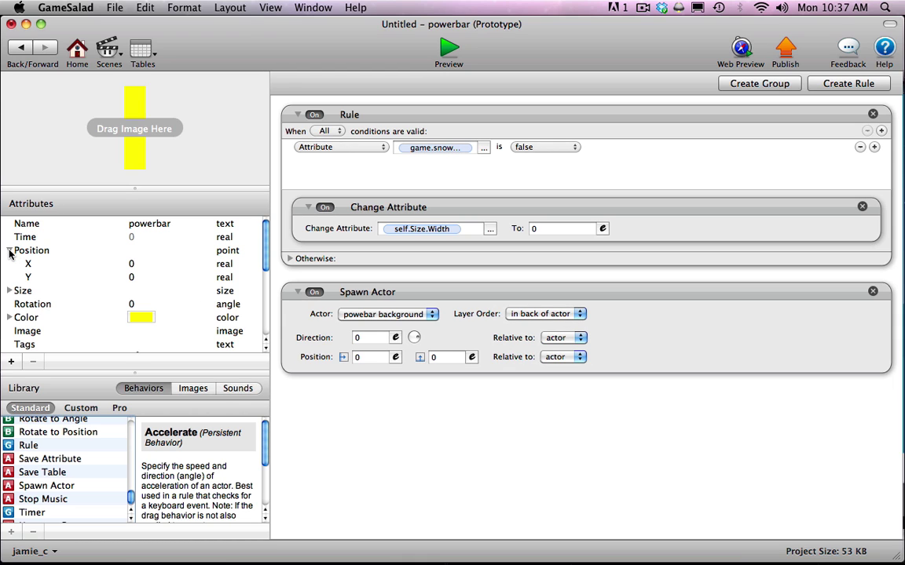
left_click(10, 251)
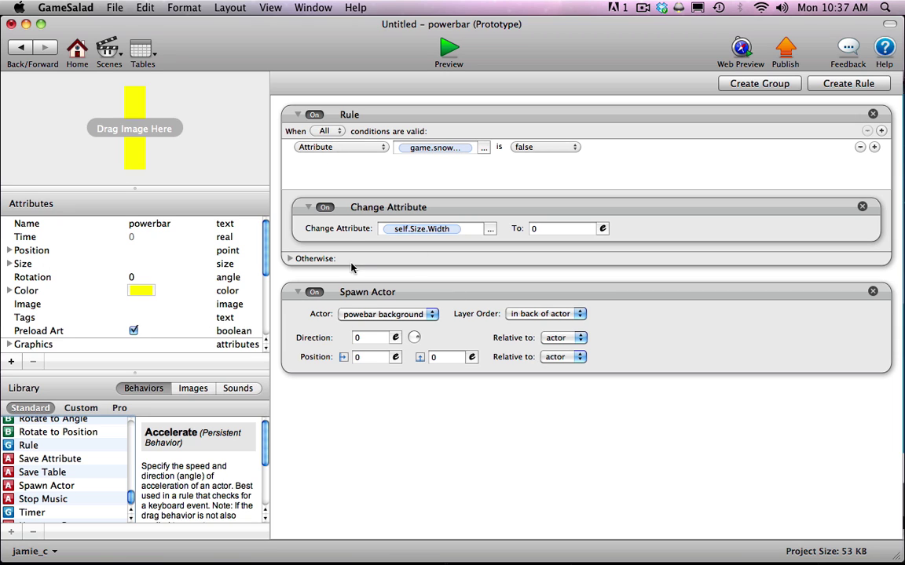
left_click(297, 292)
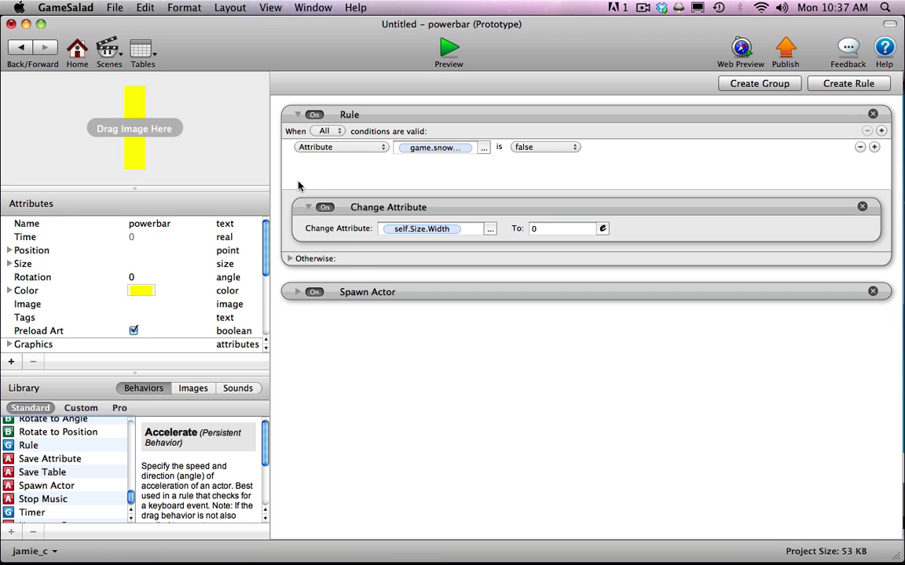
left_click(298, 115)
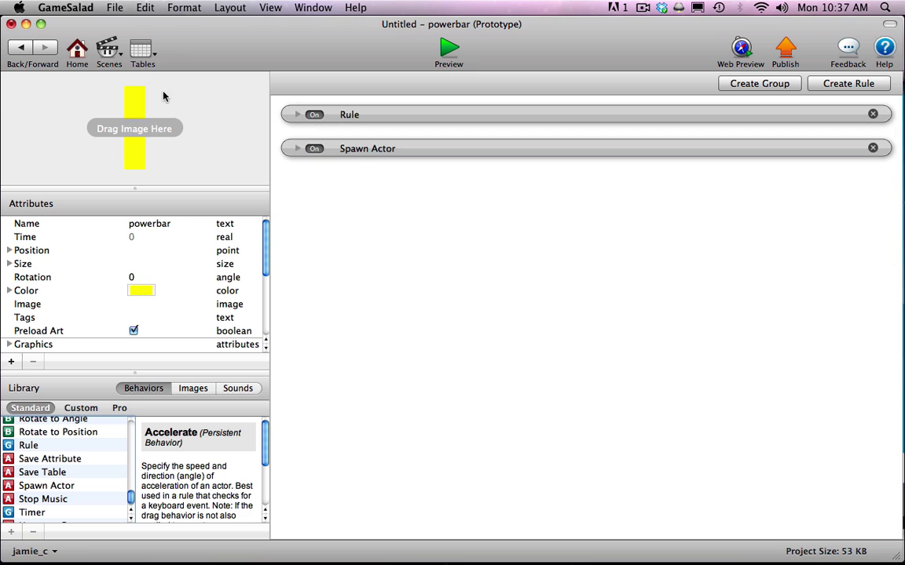
Open the snowman-gun prototype and copy its Rotate Up and Rotate Down rules.
left_click(23, 48)
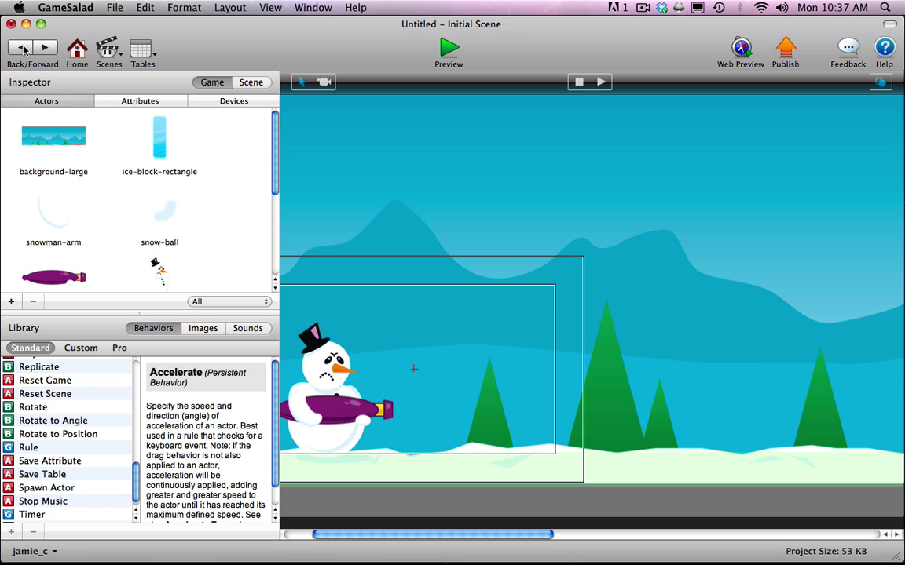
double_click(59, 260)
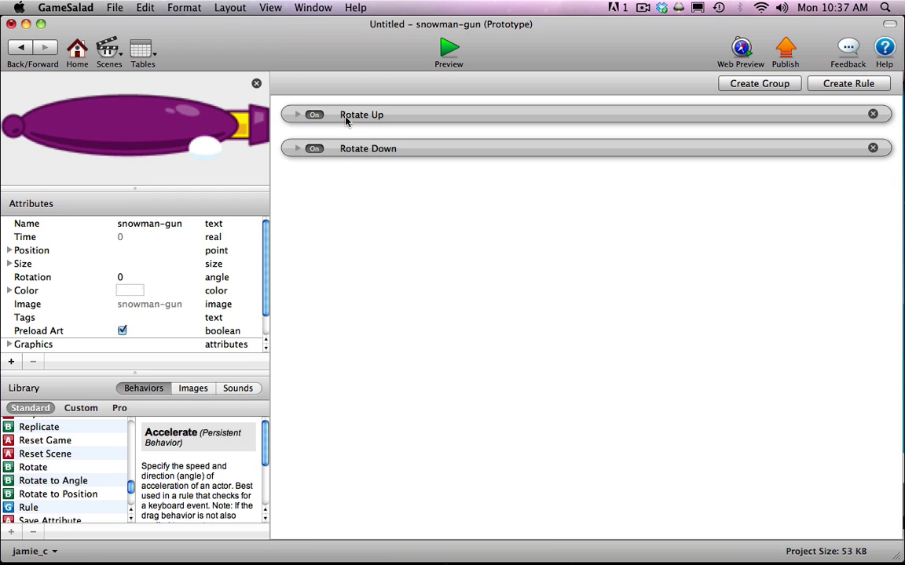
left_click(373, 116)
left_click(374, 149, "shift")
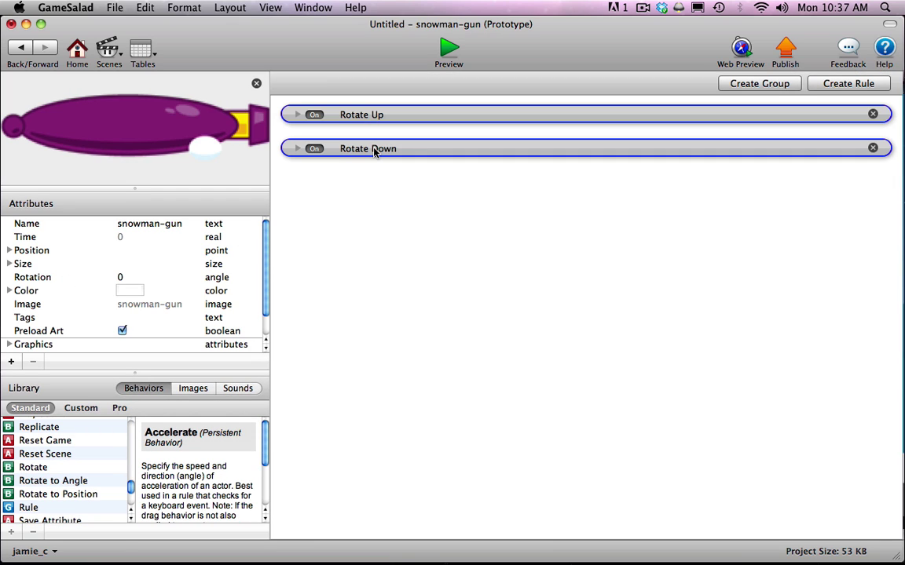
Paste the copied Rotate Up and Rotate Down rules into the powerbar prototype and collapse both.
left_click(20, 47)
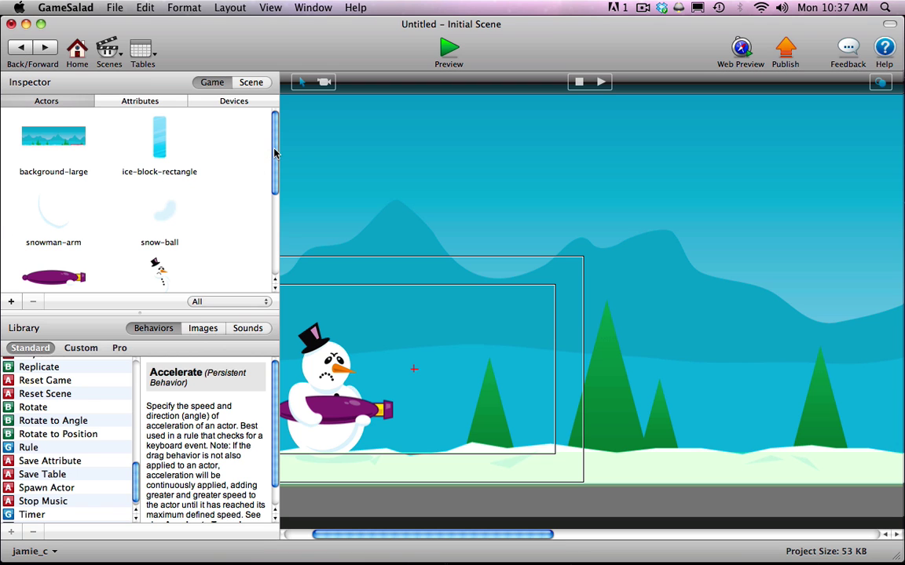
left_click_drag(275, 153, 277, 208)
double_click(163, 216)
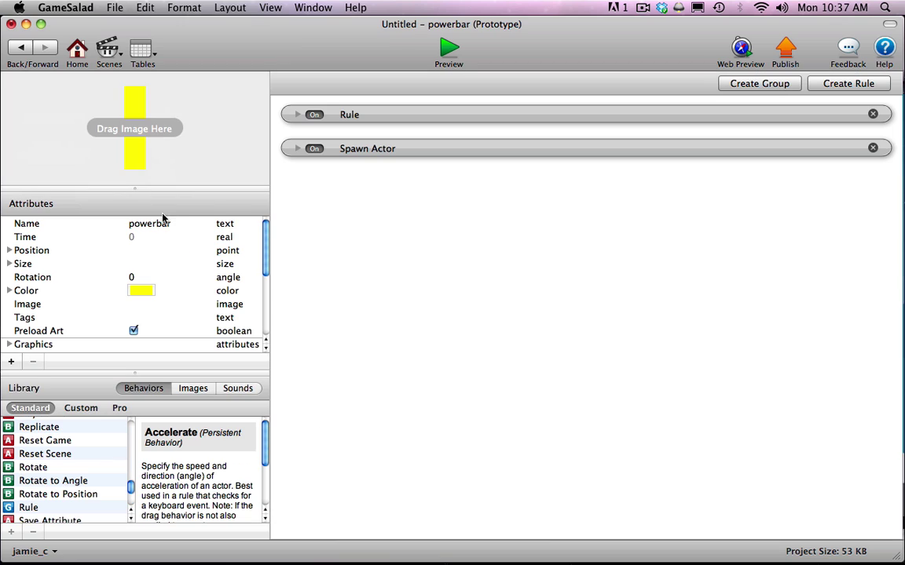
key("super+v")
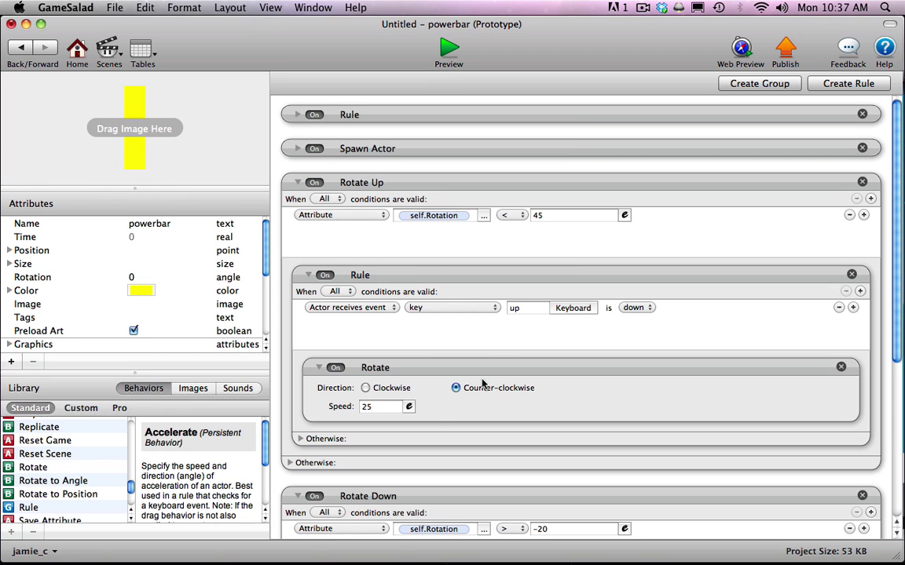
left_click(296, 183)
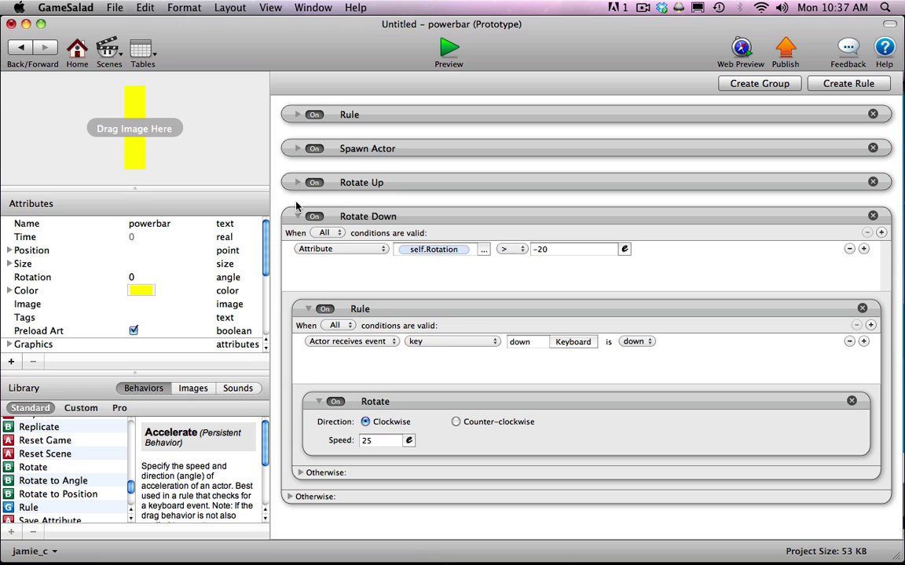
left_click(296, 211)
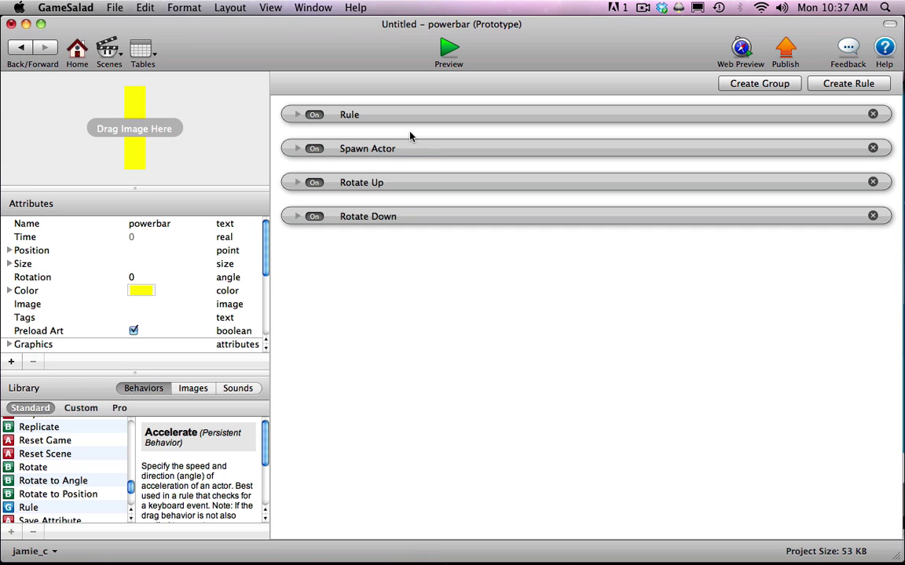
Preview the game, rotate the gun up and down to test the power bar, and leave the preview.
left_click(449, 50)
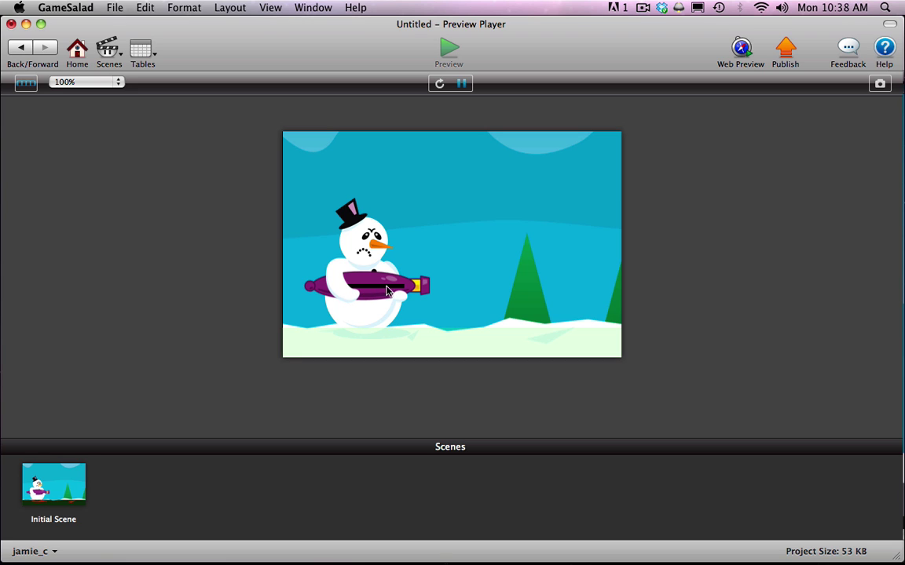
key("Up")
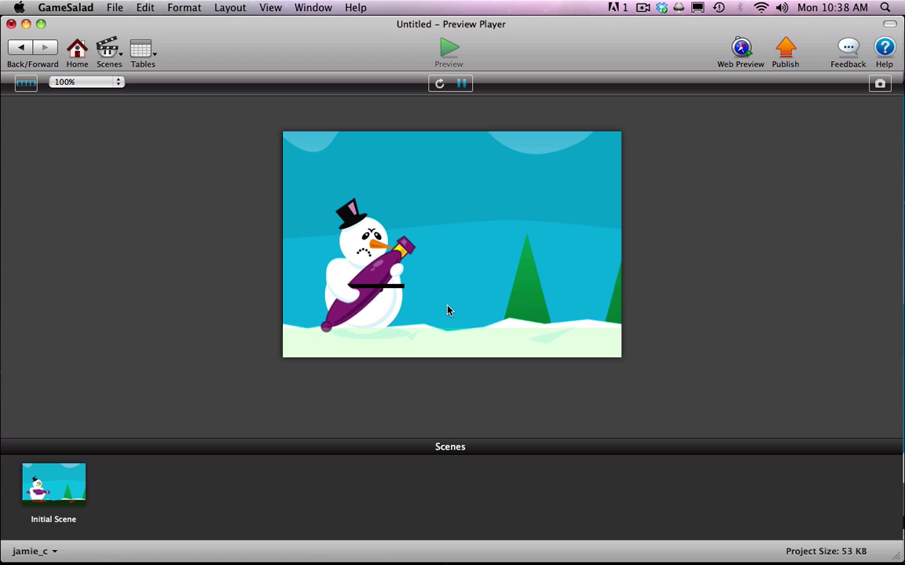
key("Down")
key("Down")
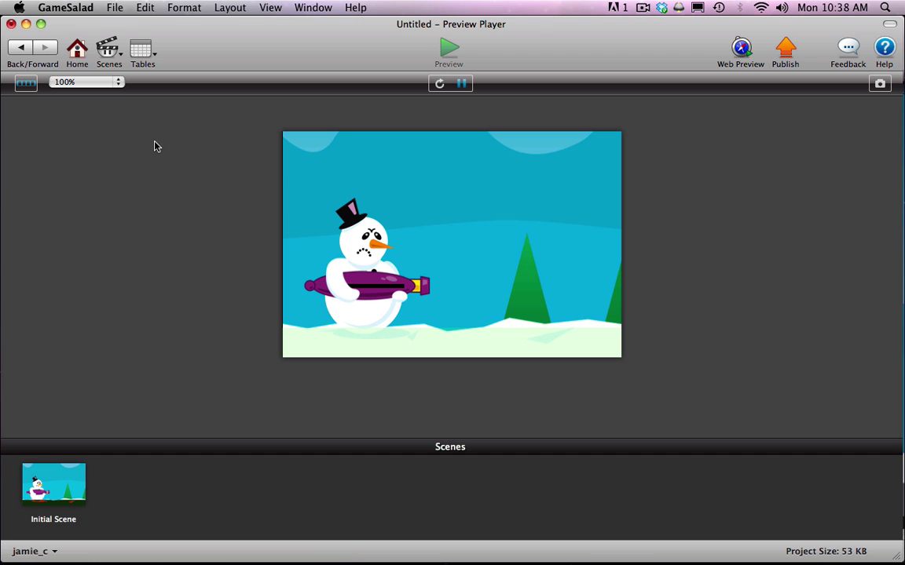
left_click(20, 47)
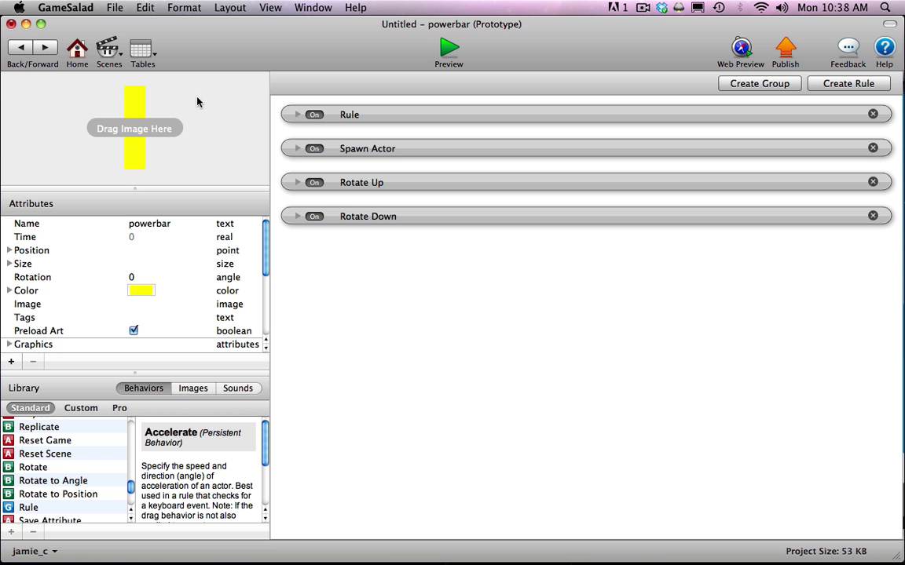
Paste the Rotate Up and Rotate Down rules into the powebar background prototype and collapse both.
left_click(22, 47)
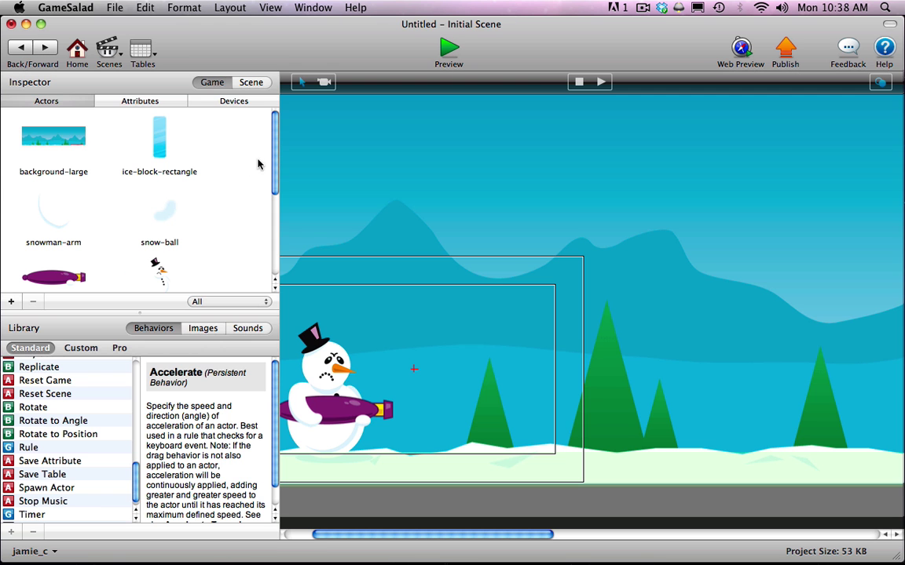
left_click_drag(274, 156, 274, 228)
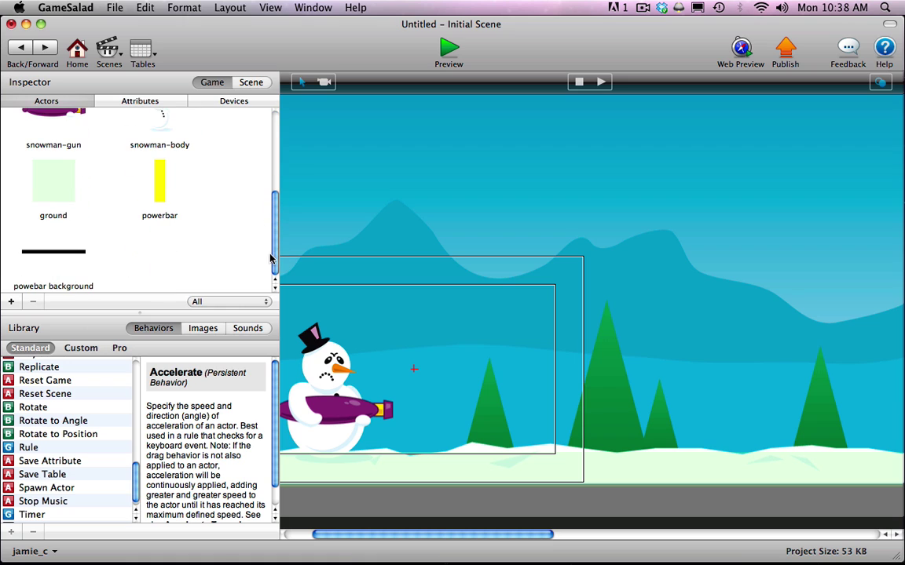
double_click(75, 253)
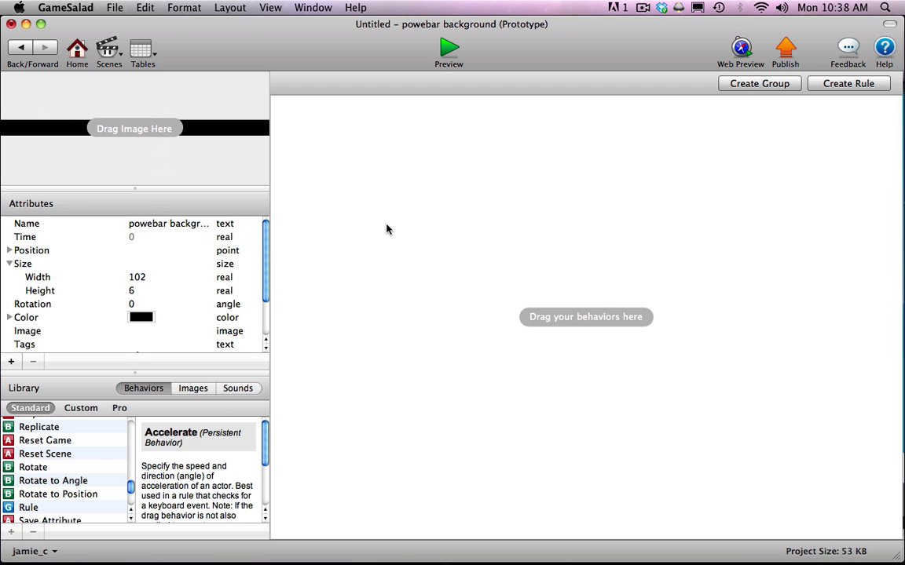
key("super+v")
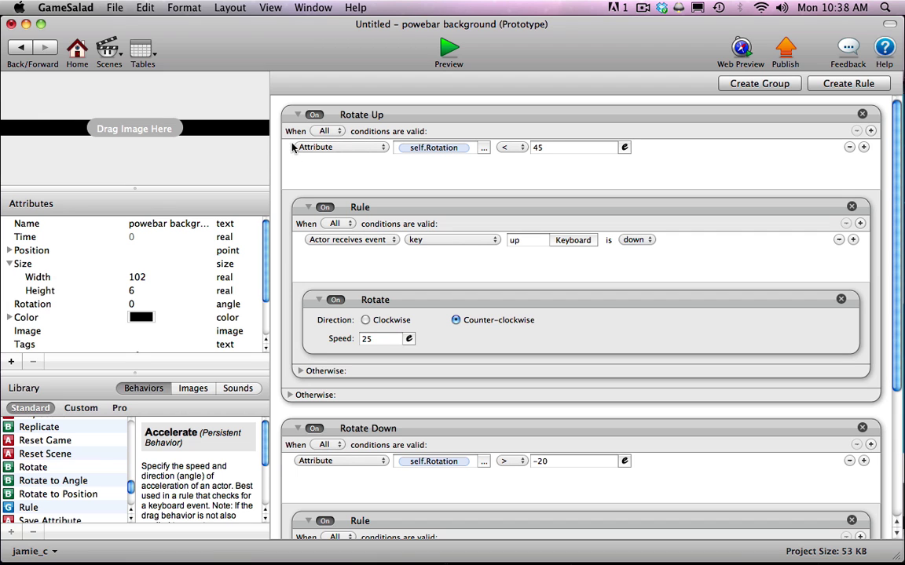
left_click(298, 115)
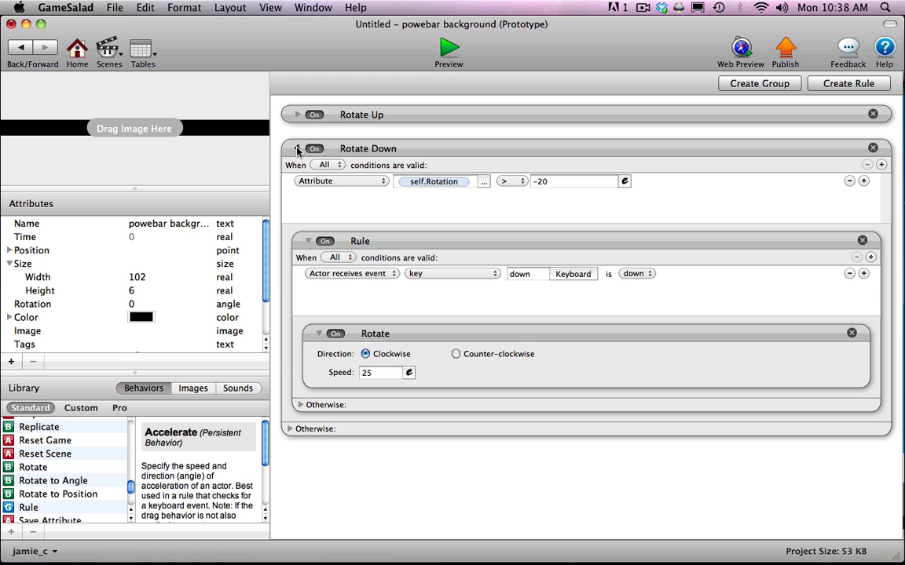
left_click(298, 148)
Preview the game and rotate the gun up and down repeatedly to check the power bar background's rotation, and leave the preview.
left_click(446, 69)
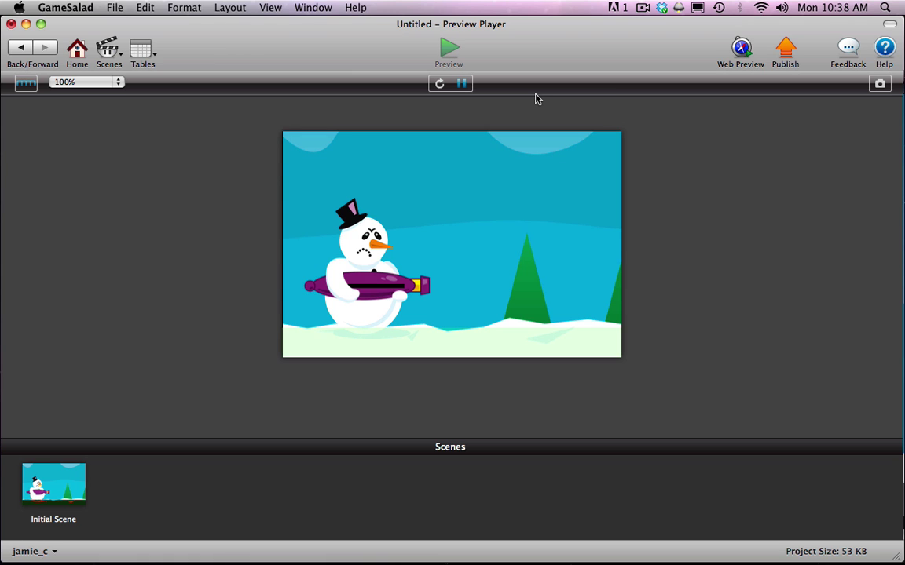
key("Up")
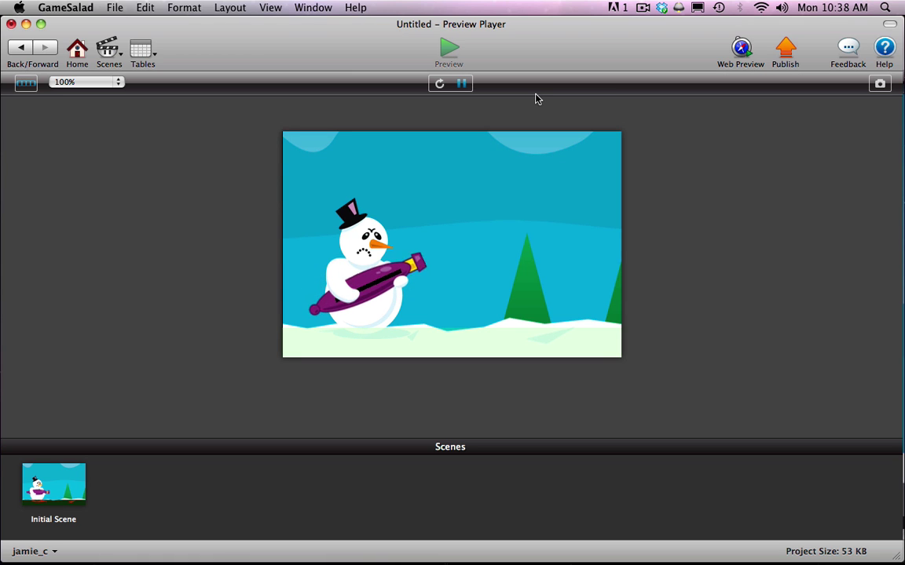
key("Down")
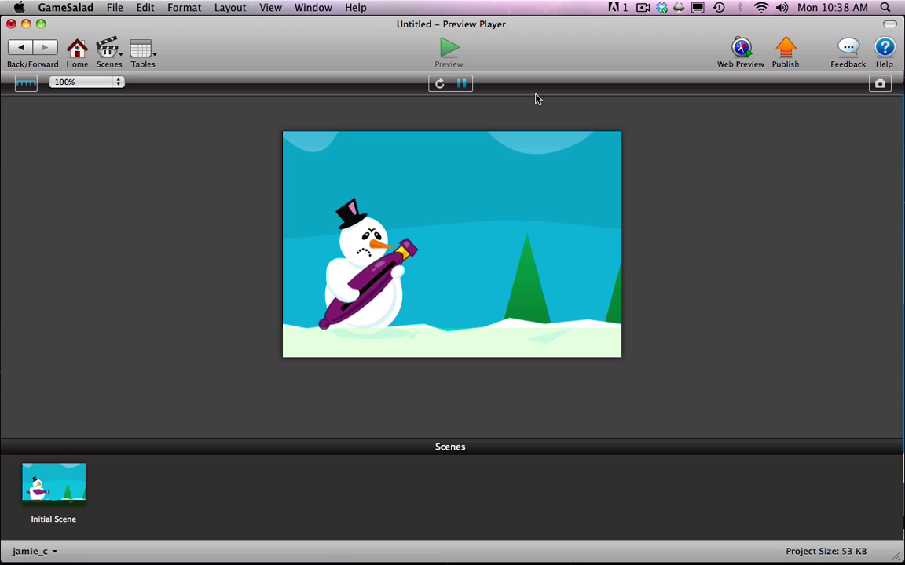
key("Down")
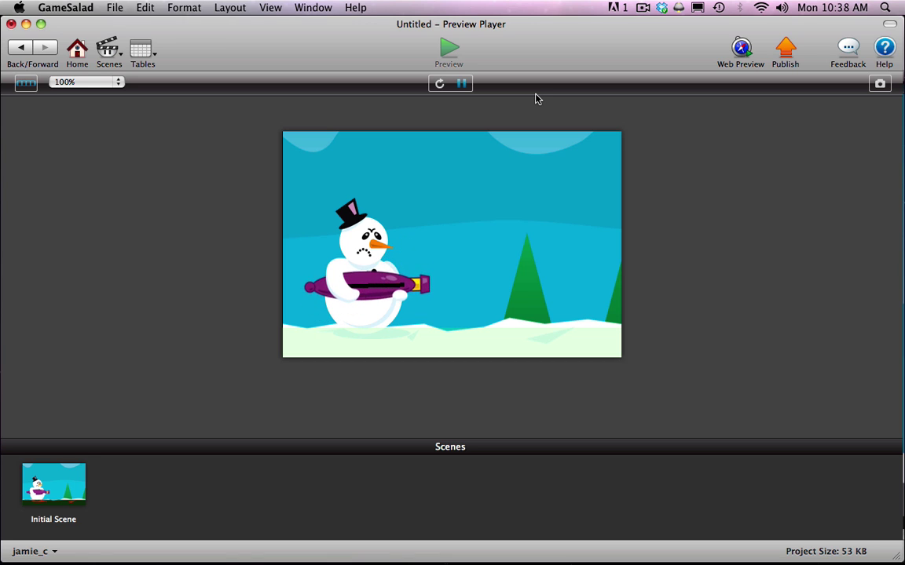
key("Up")
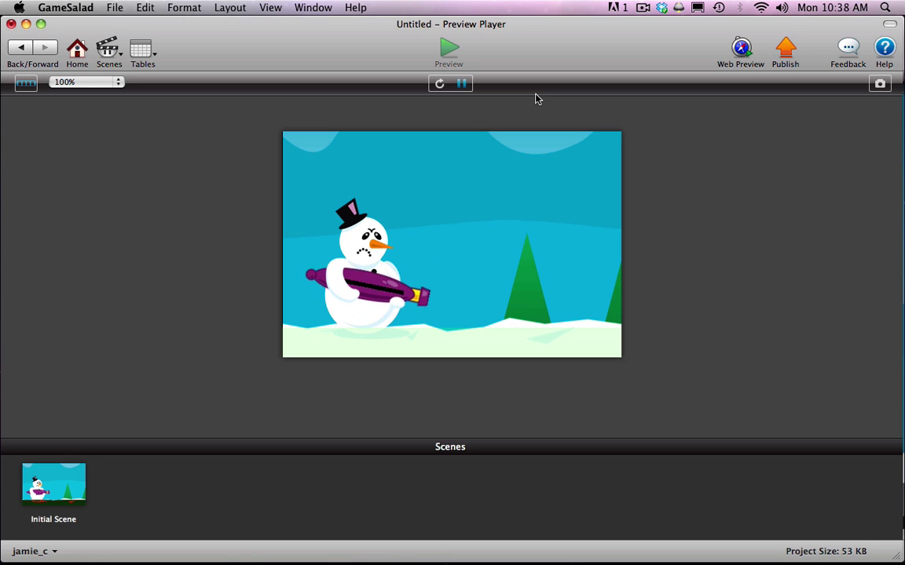
key("Up")
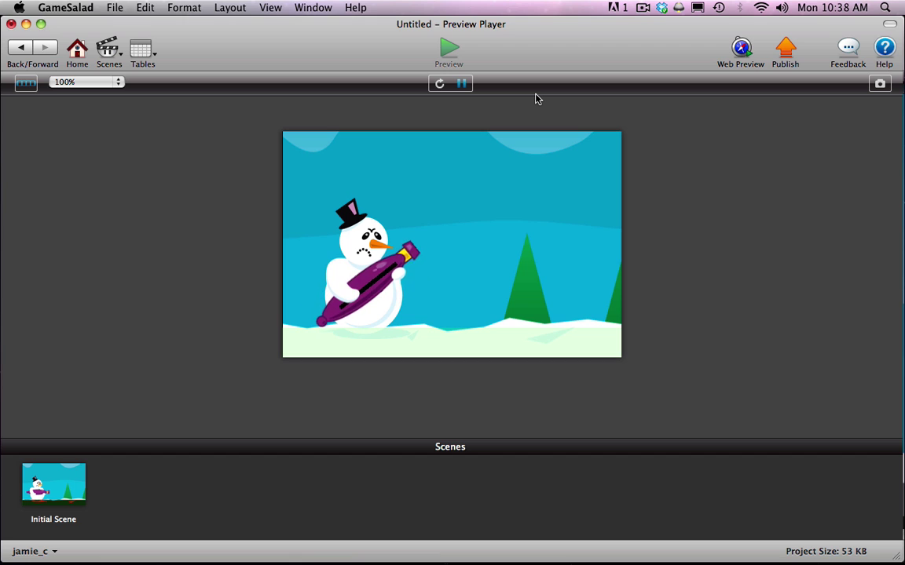
key("Down")
key("Down")
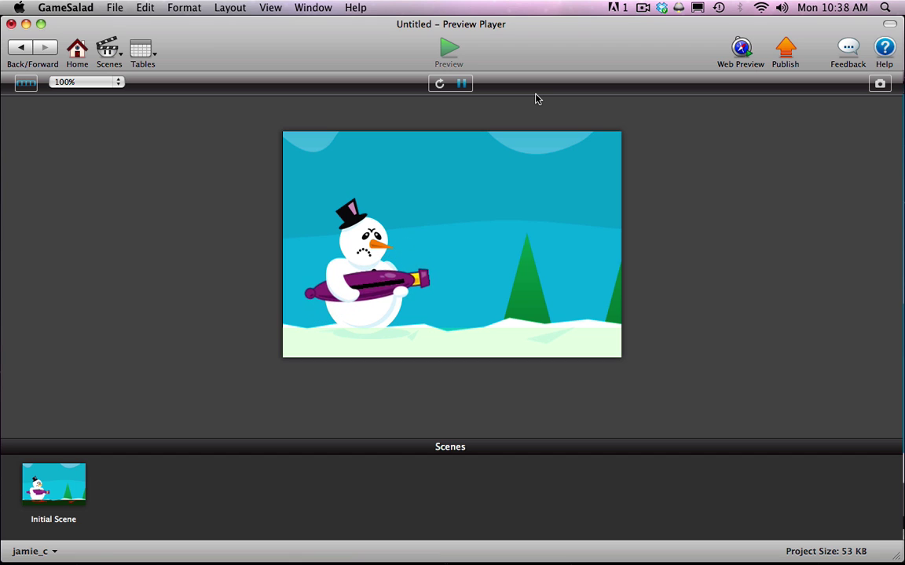
key("Up")
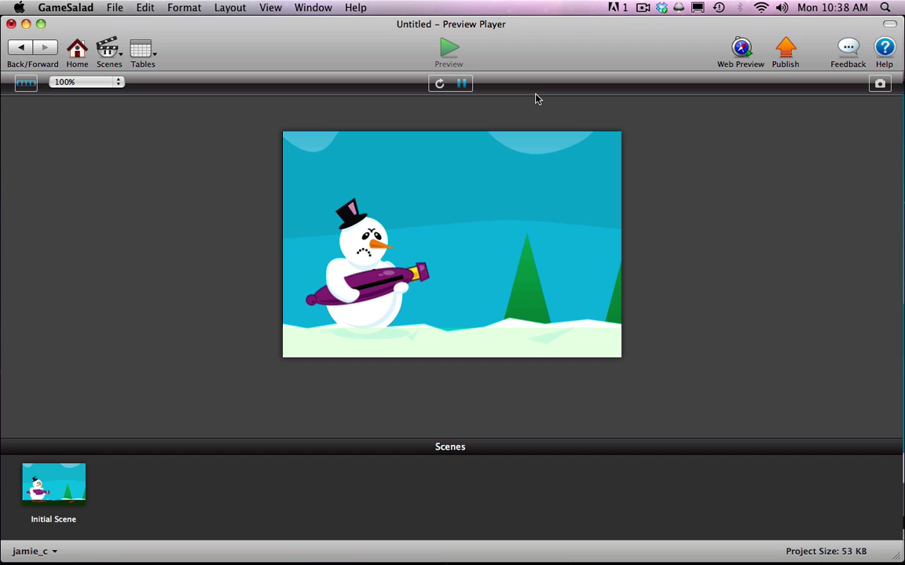
key("Down")
key("Up")
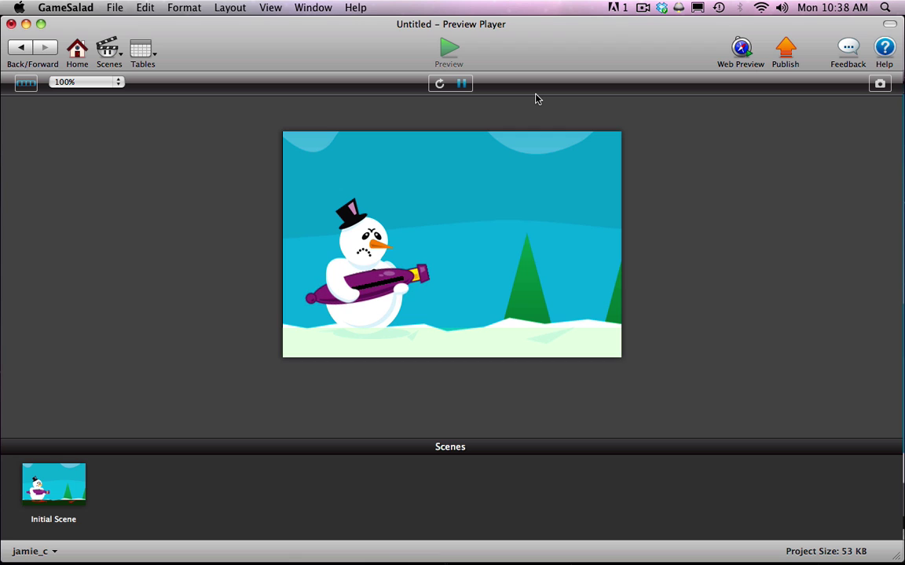
left_click(22, 49)
left_click(26, 50)
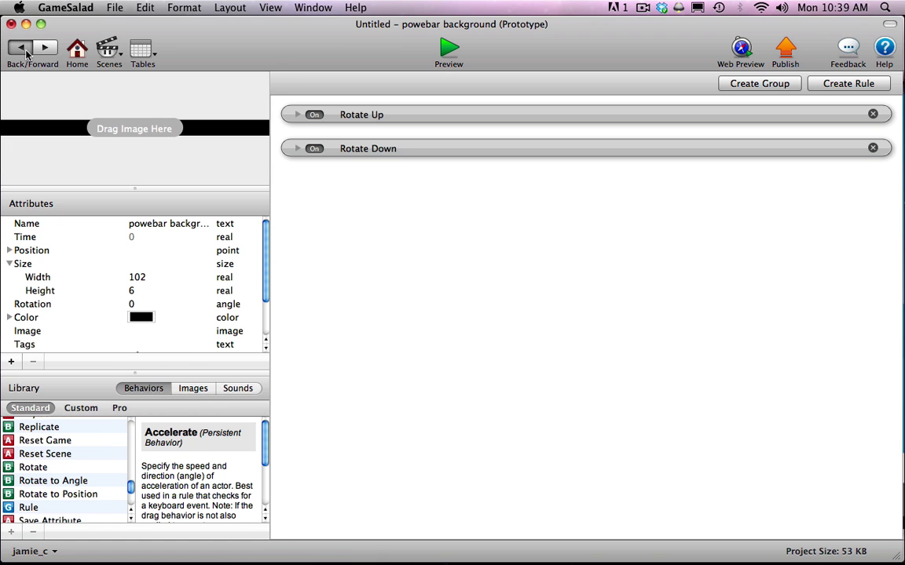
Open the powerbar prototype and inspect its first rule, leaving it collapsed.
scroll(247, 144, "down", 5)
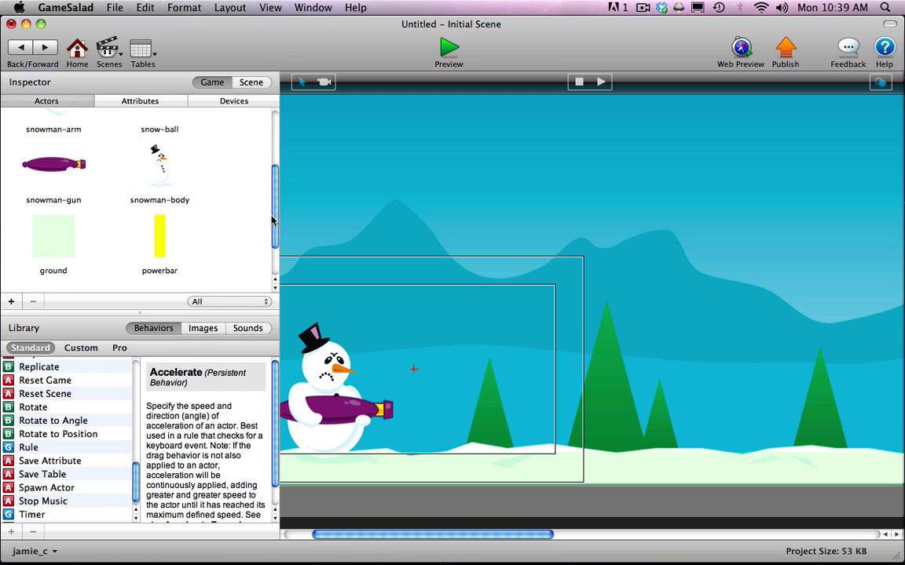
left_click(159, 218)
double_click(159, 219)
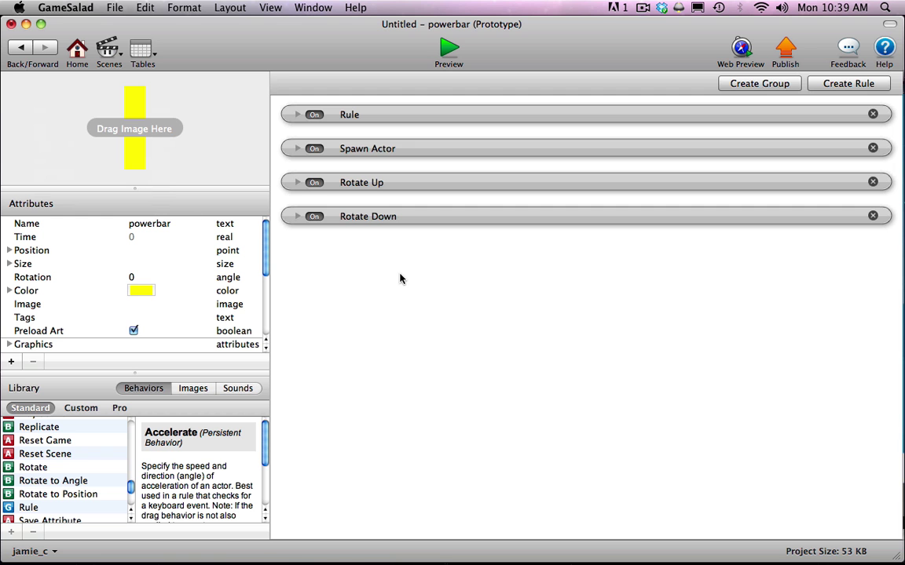
left_click(297, 116)
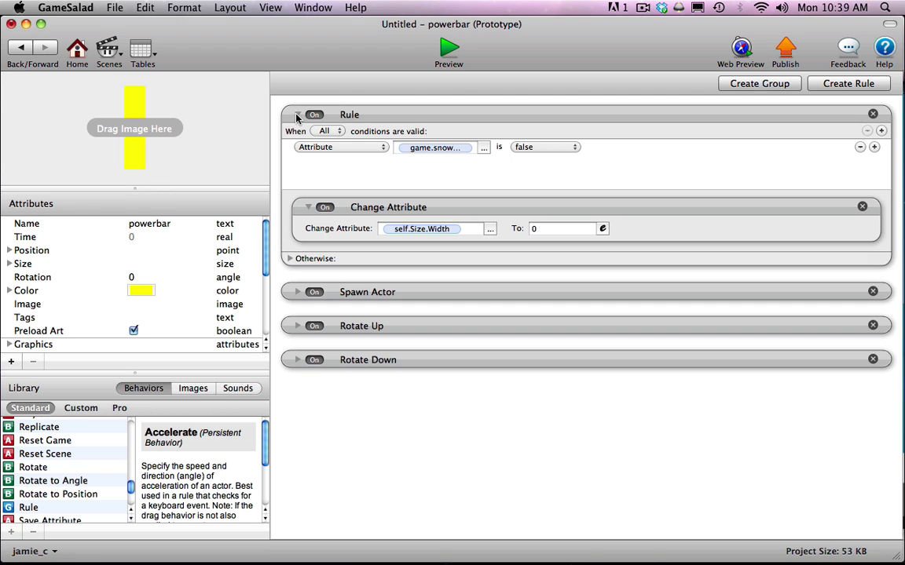
left_click(297, 115)
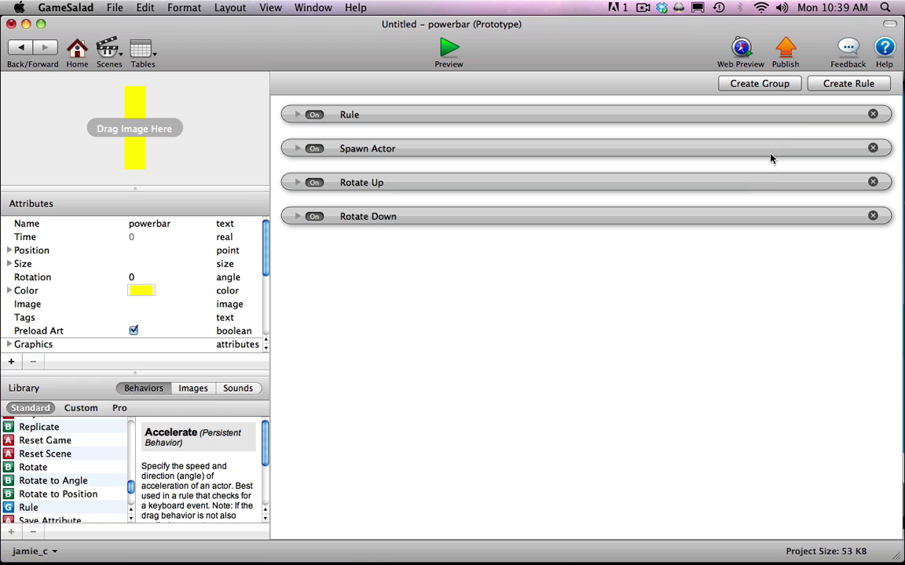
Create a rule in the powerbar prototype that triggers when the space key is down.
left_click(835, 84)
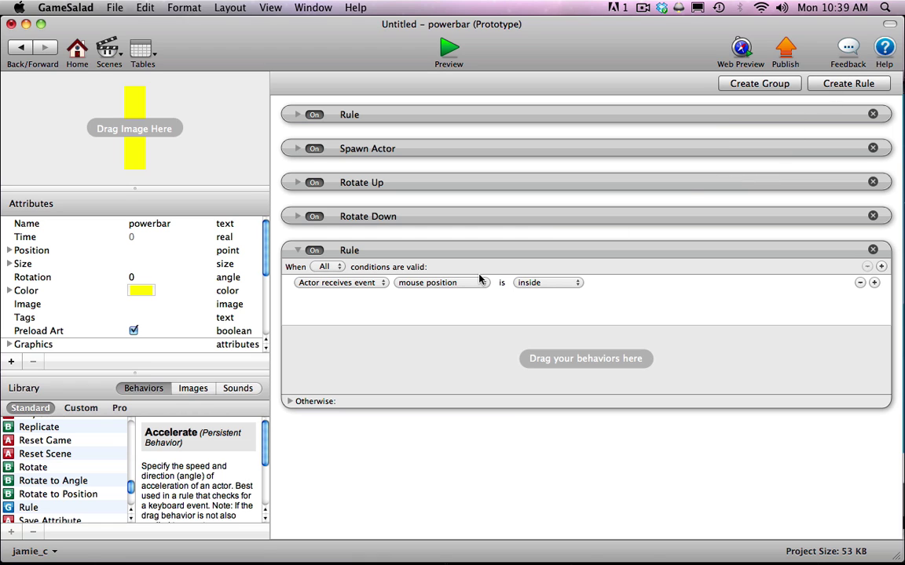
left_click(357, 283)
left_click(430, 284)
left_click(431, 284)
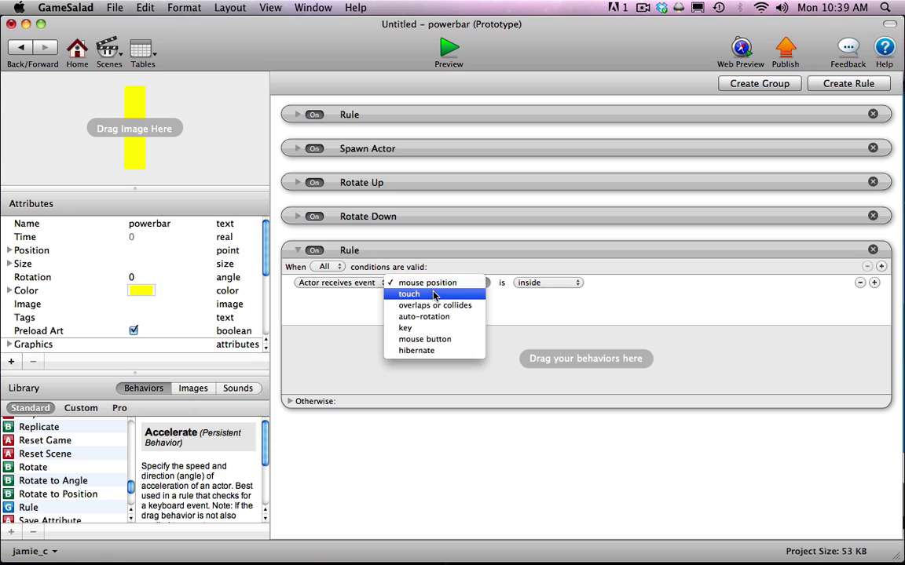
left_click(410, 328)
left_click(554, 289)
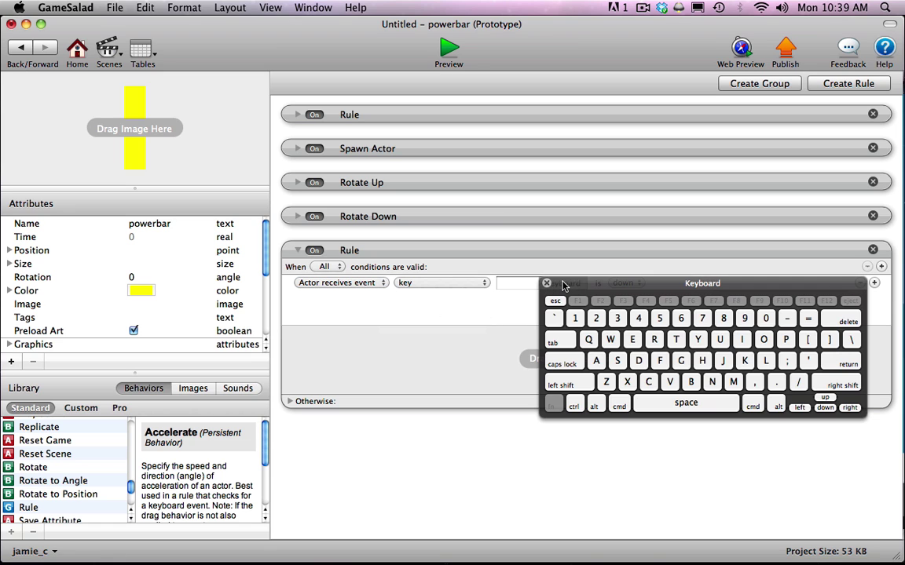
left_click(617, 363)
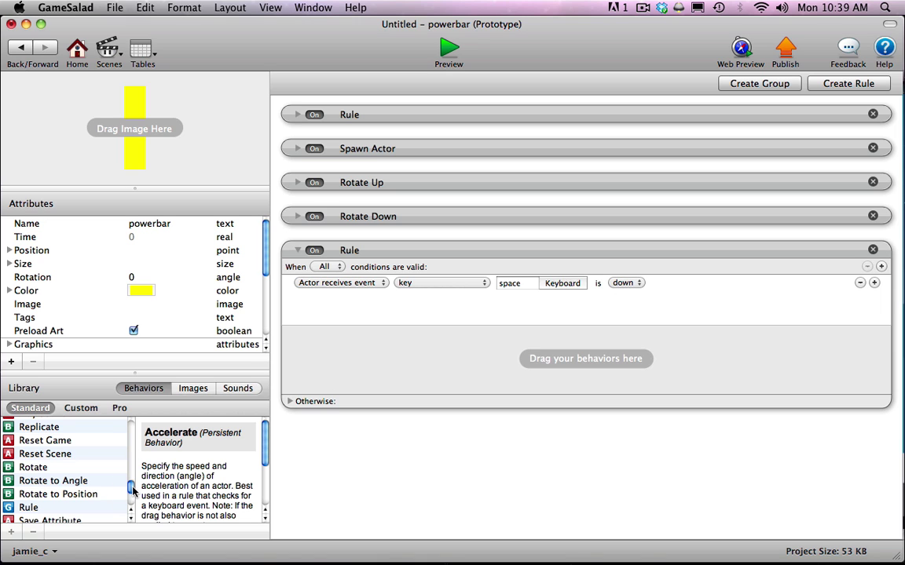
Add a Constrain Attribute behavior to the space key rule, constraining the powerbar's own Size Width.
left_click_drag(131, 488, 133, 441)
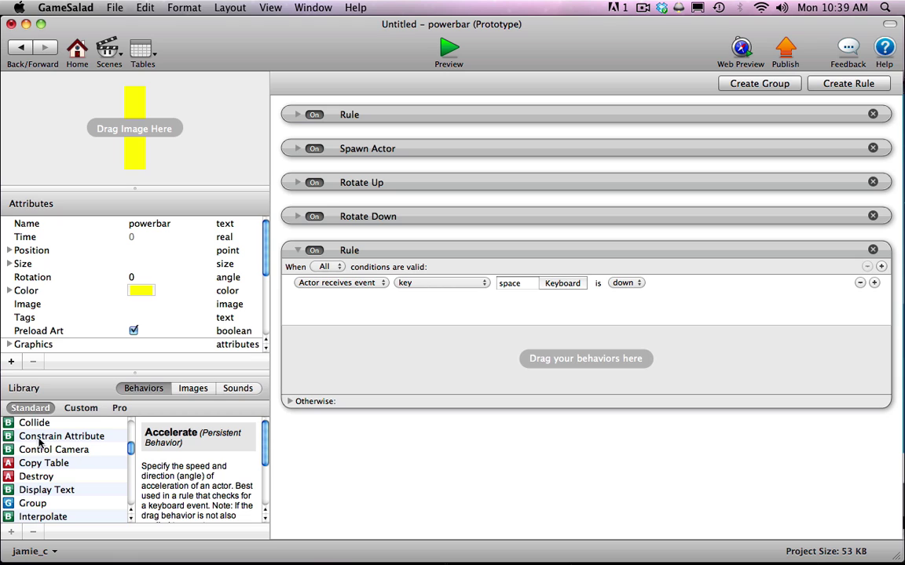
left_click_drag(6, 437, 333, 368)
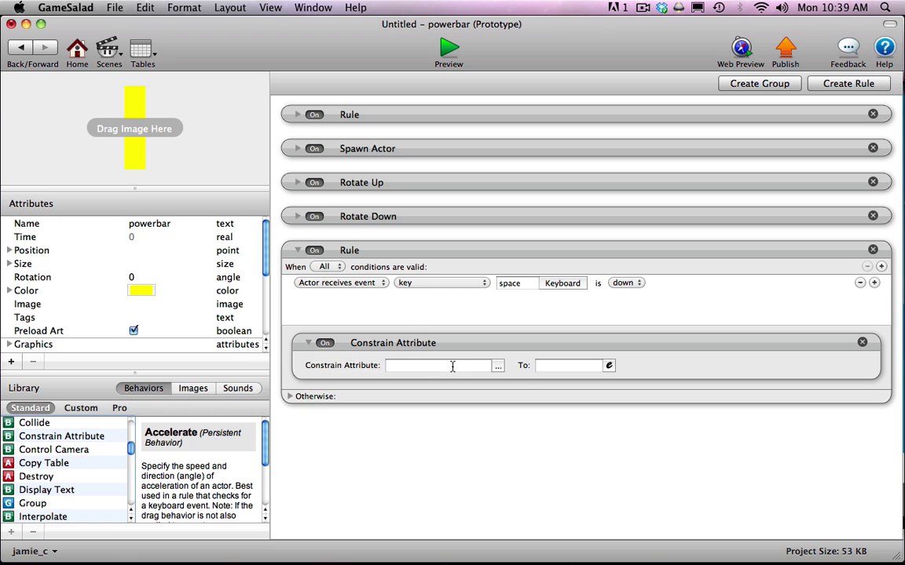
left_click(498, 366)
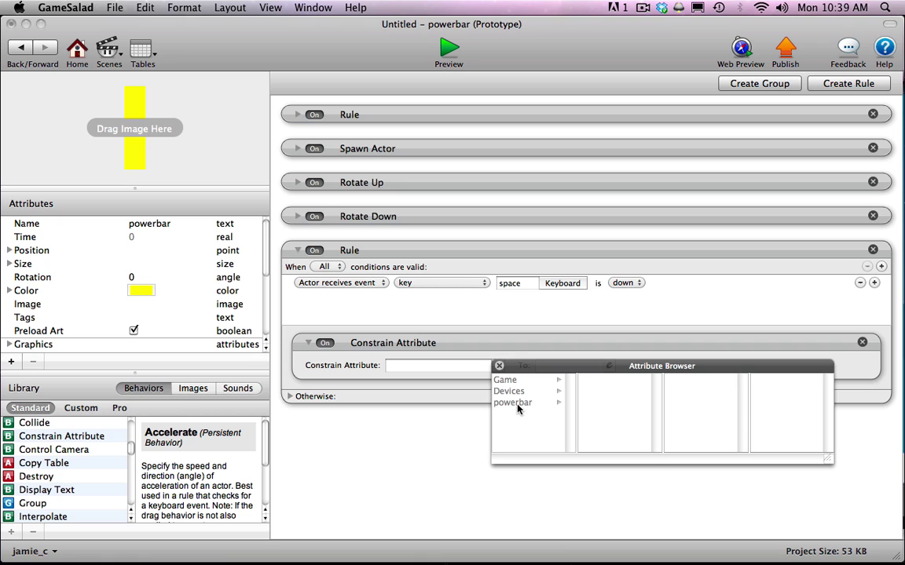
left_click(517, 405)
left_click(588, 414)
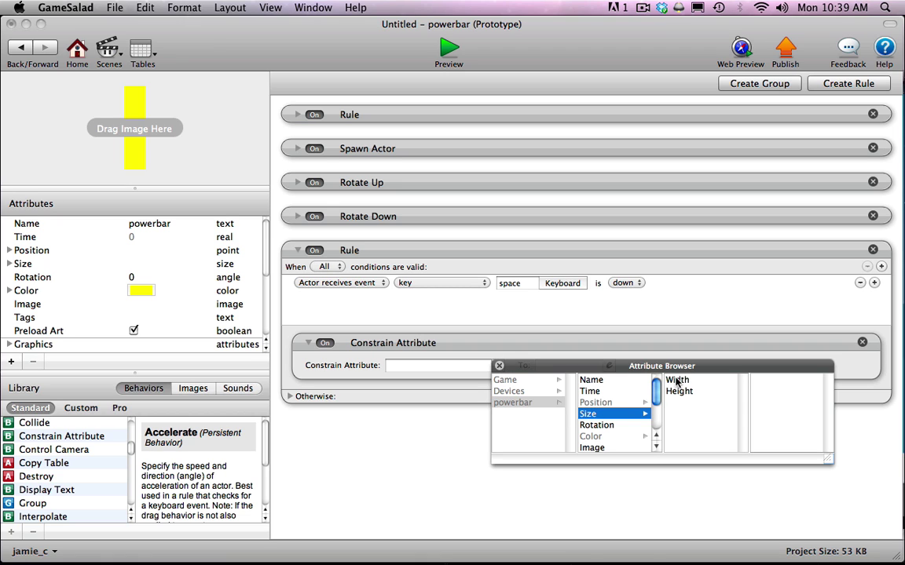
left_click(677, 381)
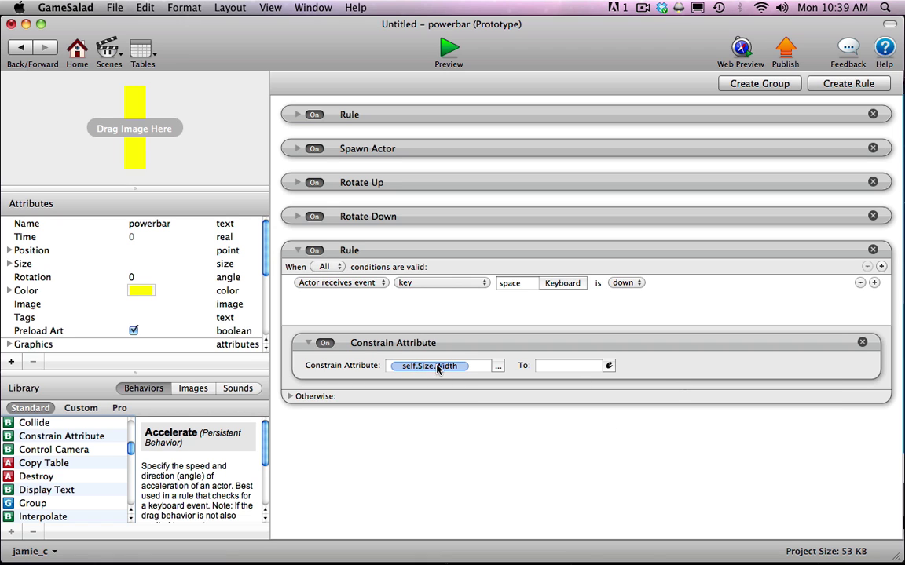
Check the powerbar's size attributes and insert the game's power attribute into the width constraint's expression.
left_click(9, 264)
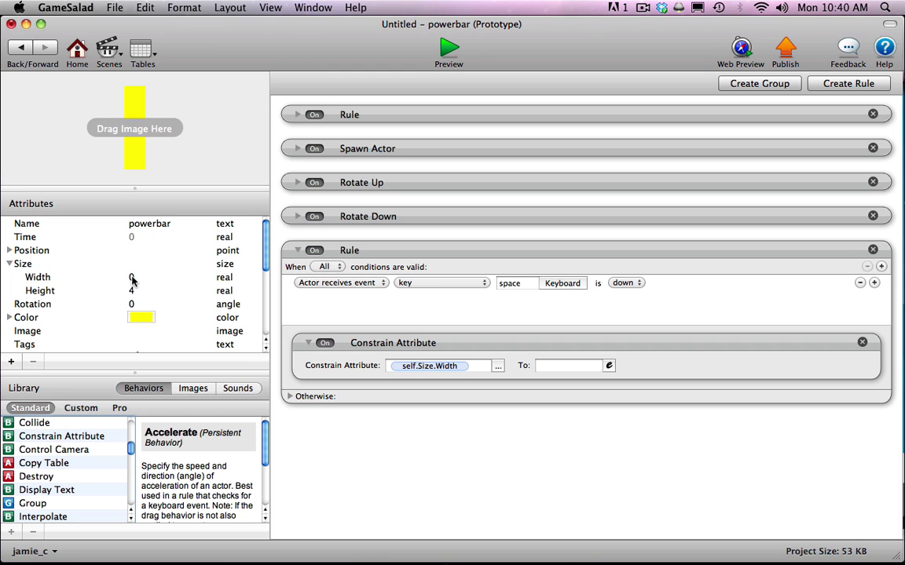
left_click(9, 265)
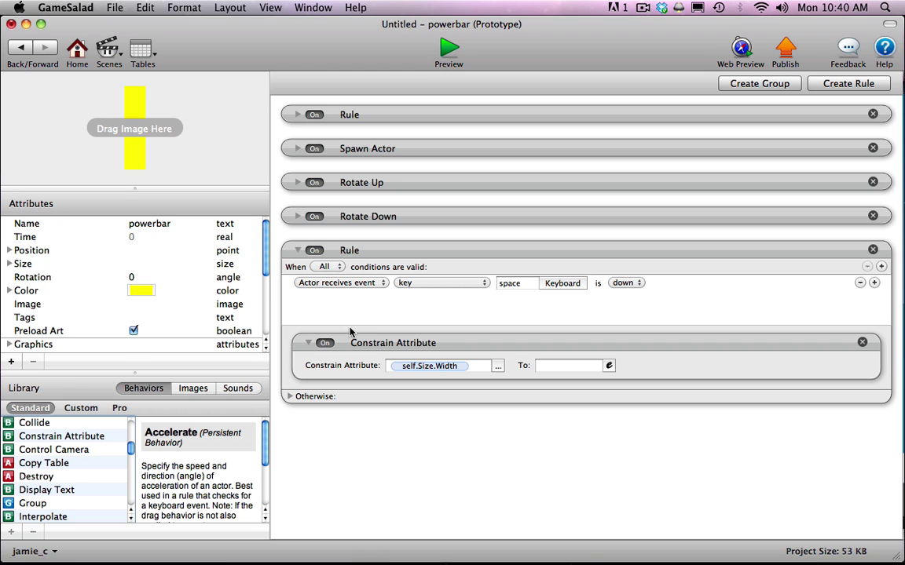
left_click(589, 366)
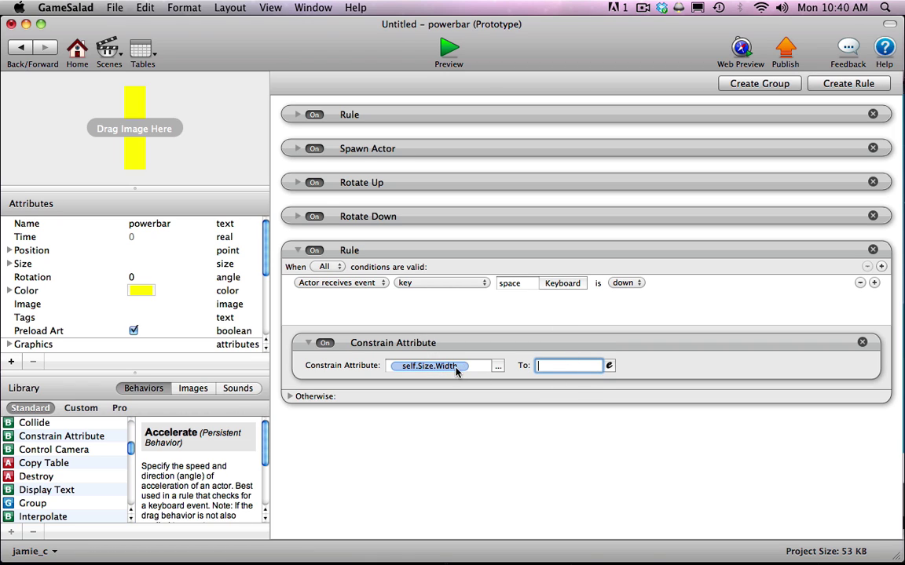
left_click(609, 367)
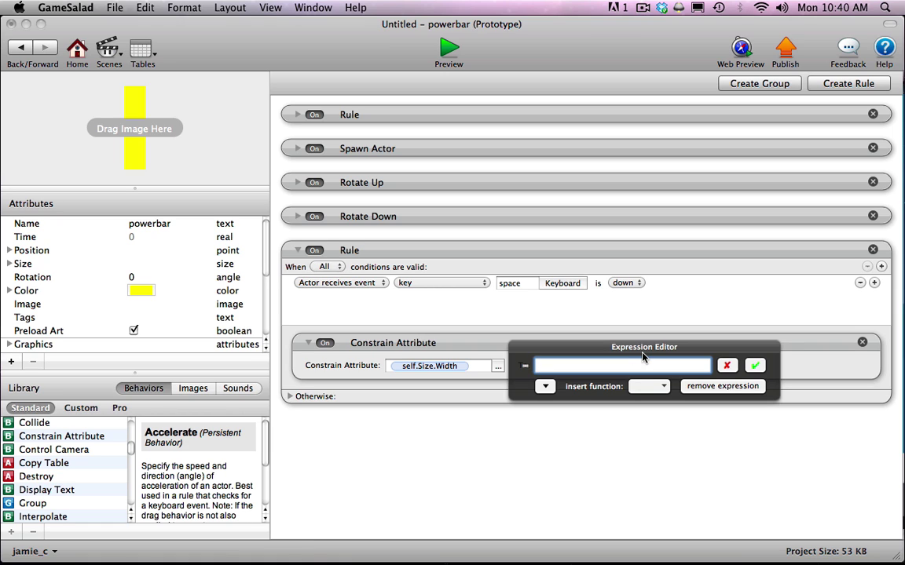
left_click(547, 388)
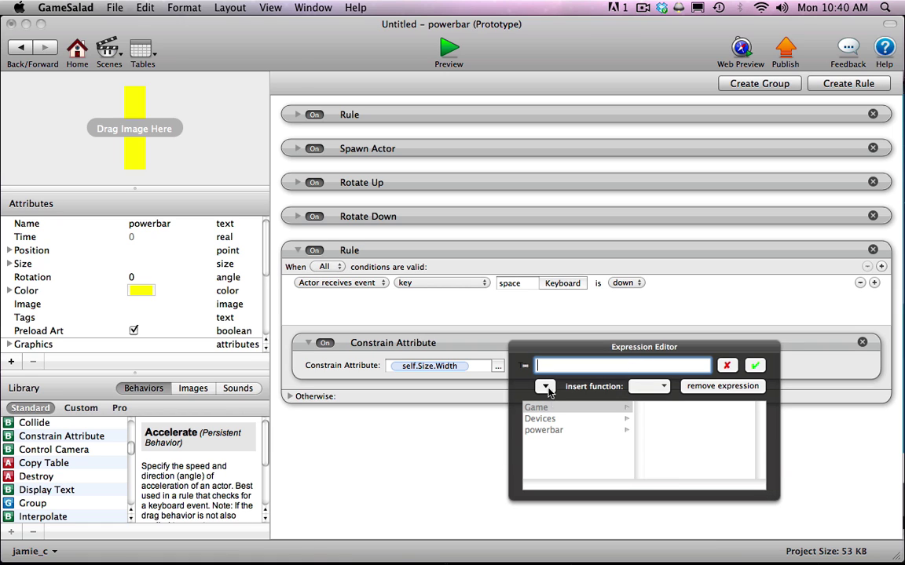
left_click(537, 408)
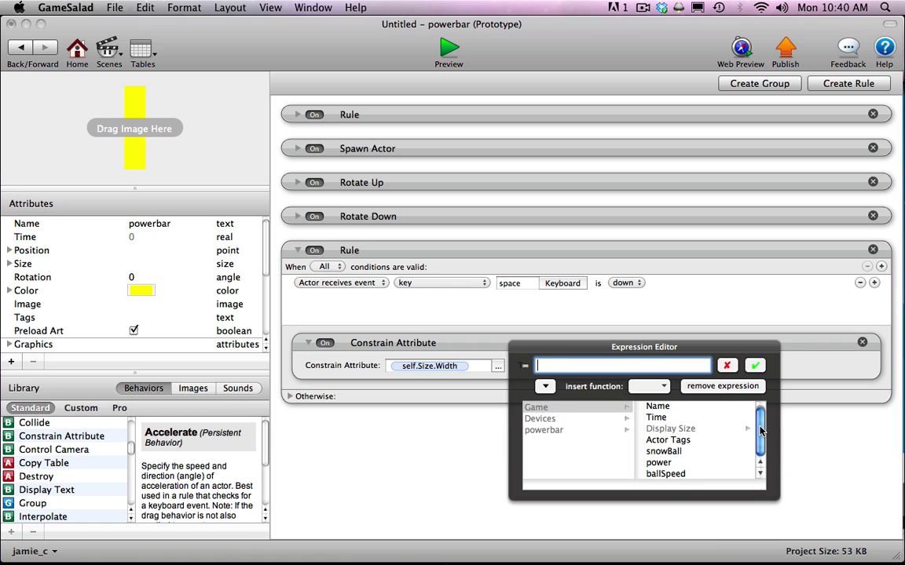
left_click(680, 463)
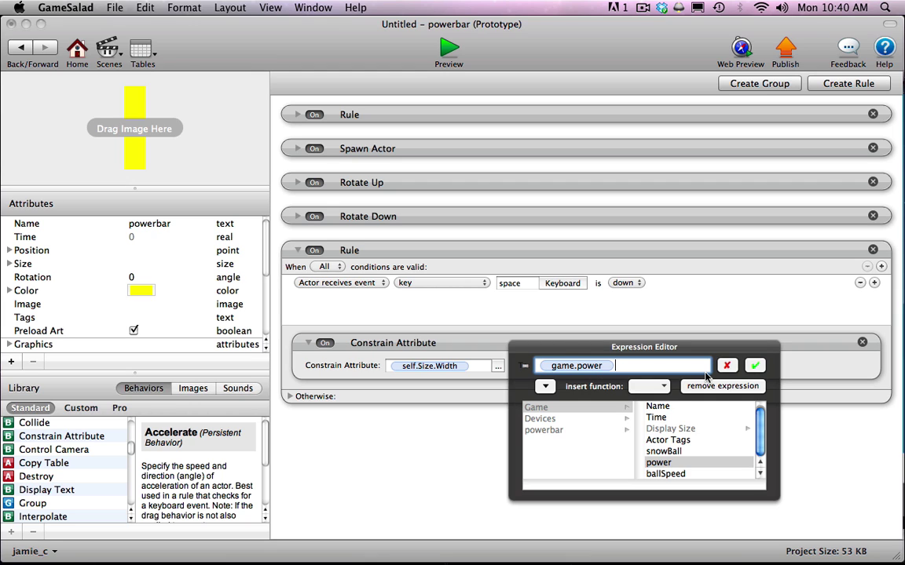
Complete the width constraint's expression as (game.power*600/18) and accept it.
type("*")
left_click(553, 368)
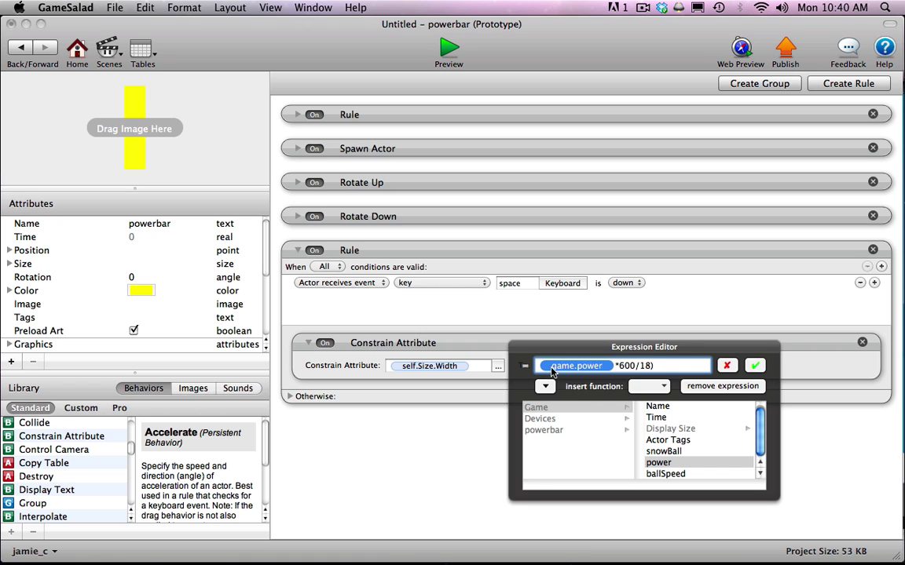
type("(")
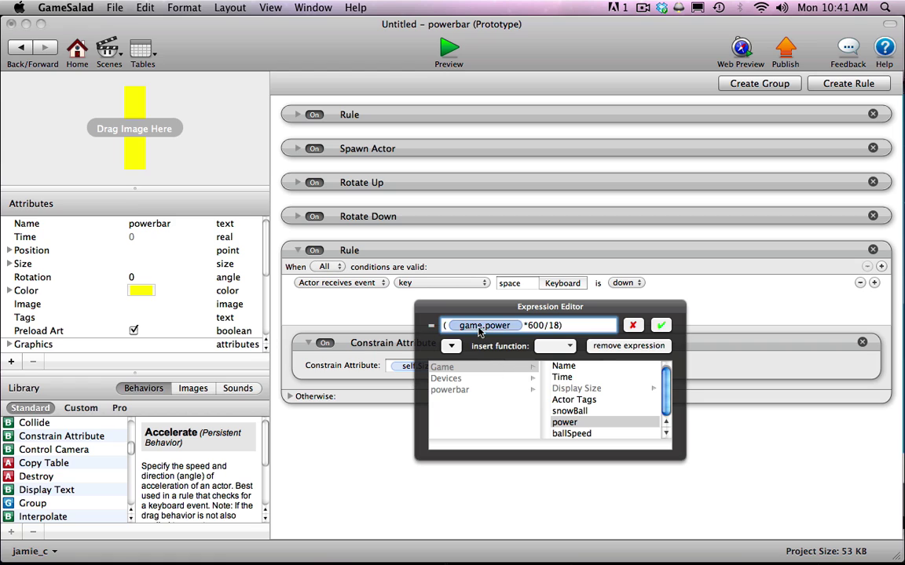
left_click(509, 326)
left_click(531, 327)
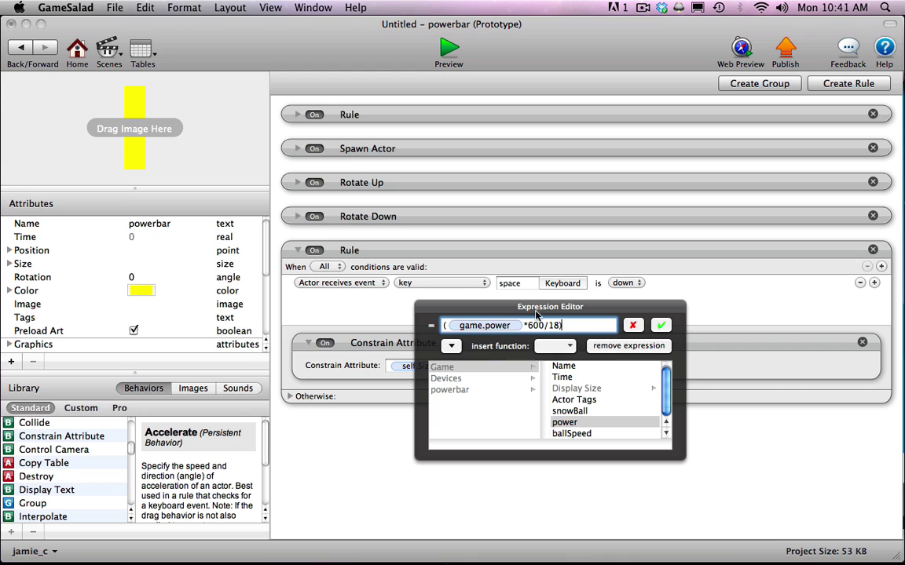
left_click(516, 326)
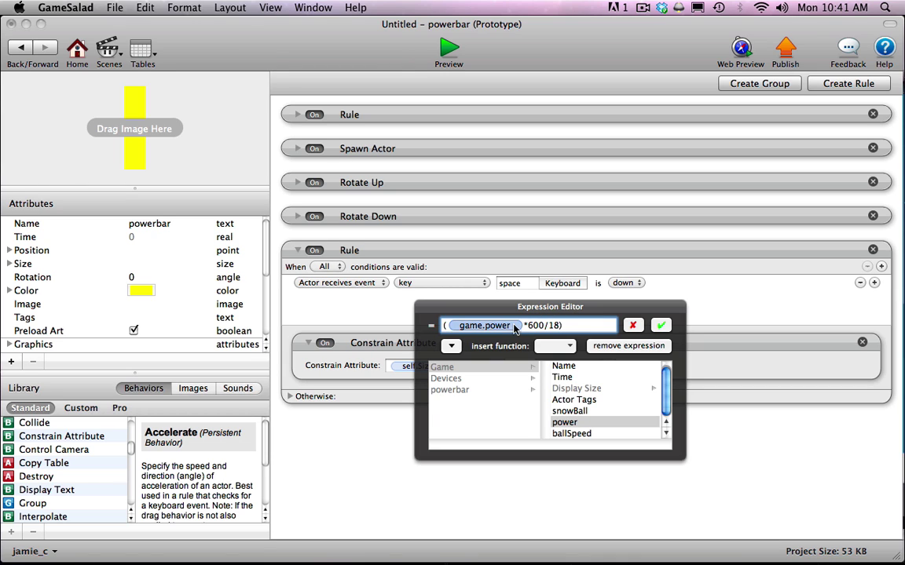
left_click(529, 329)
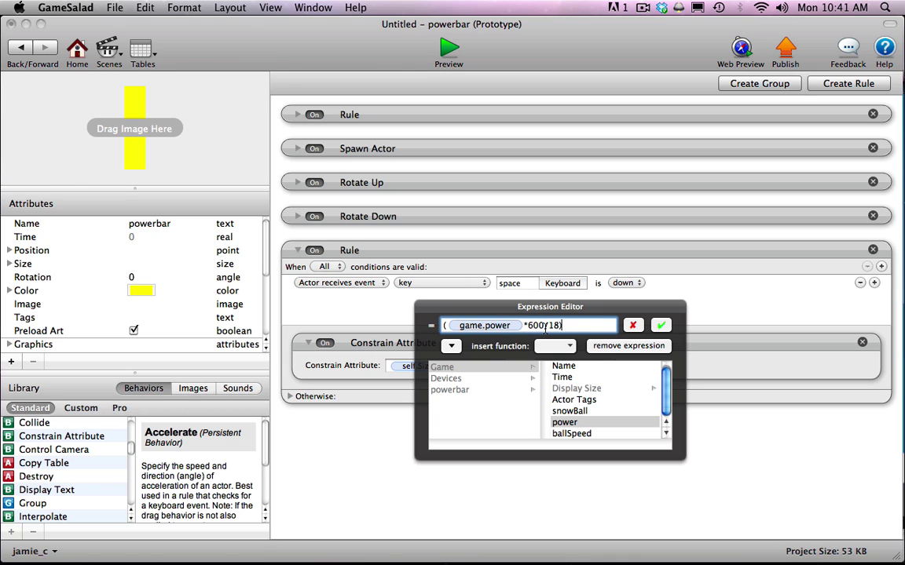
left_click(9, 264)
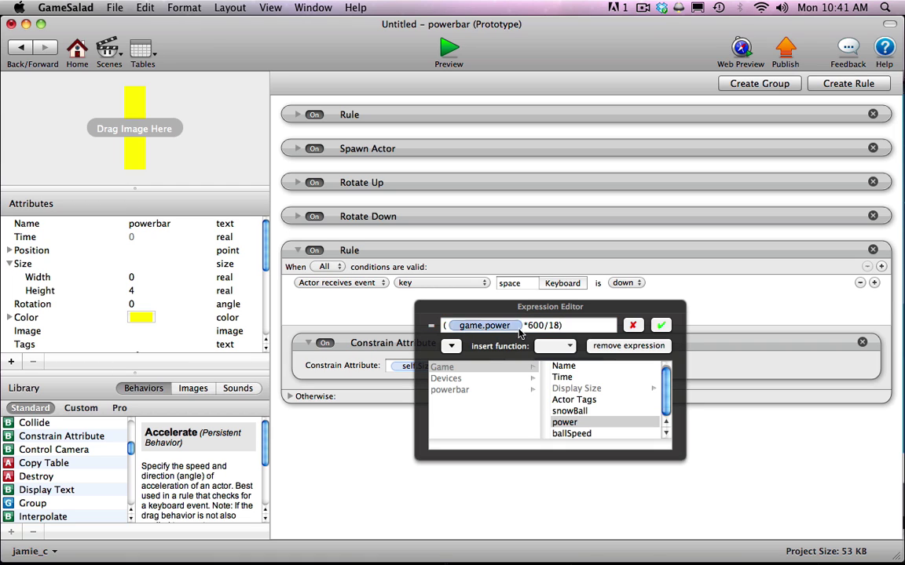
key("Return")
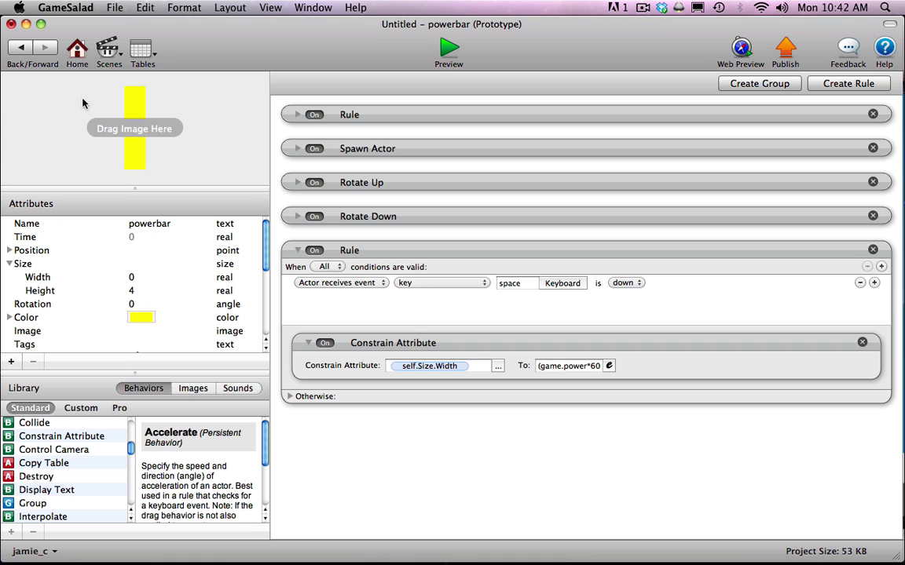
Review the finished width expression and look over the game's attribute list.
left_click(570, 367)
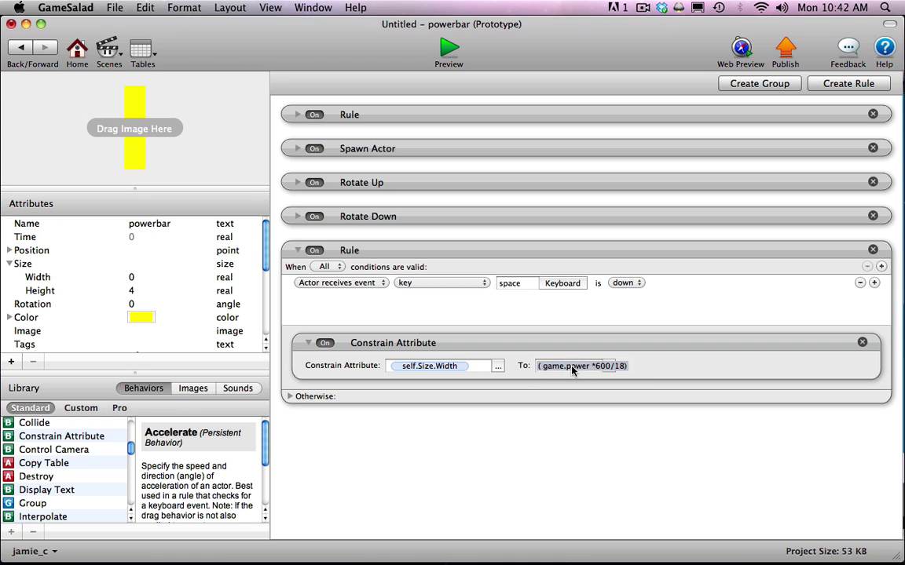
left_click(22, 47)
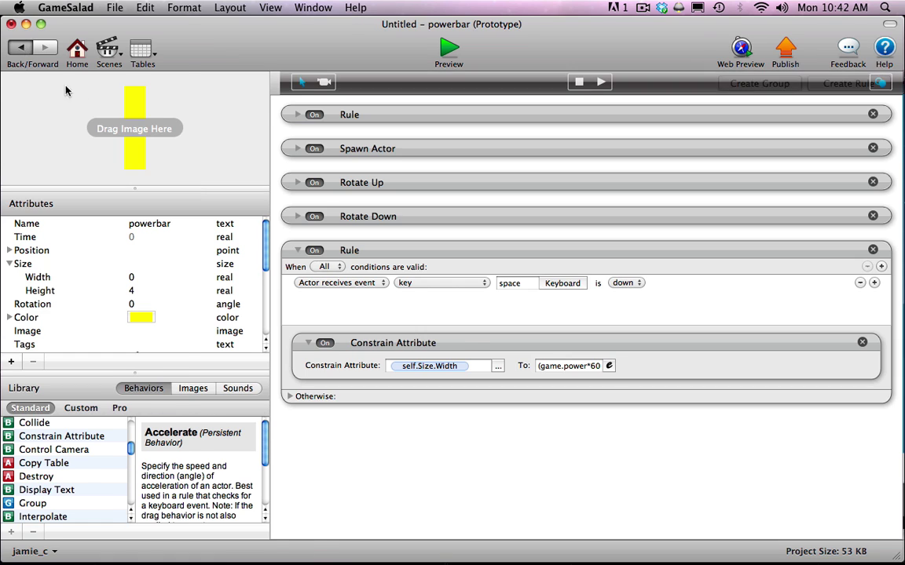
left_click(121, 98)
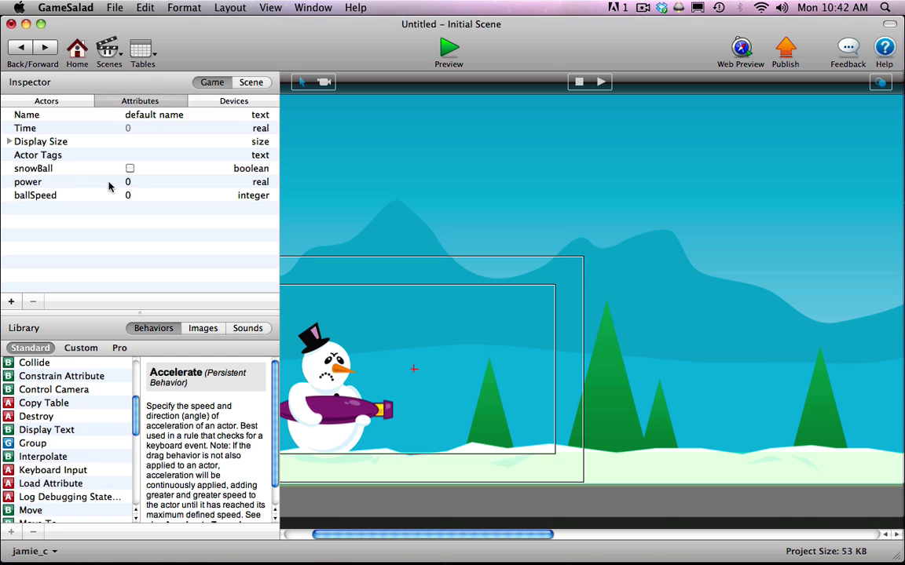
Open the snowman-gun prototype and inspect its Rotate Down and Rotate Up rules, leaving both collapsed.
left_click(21, 45)
double_click(54, 102)
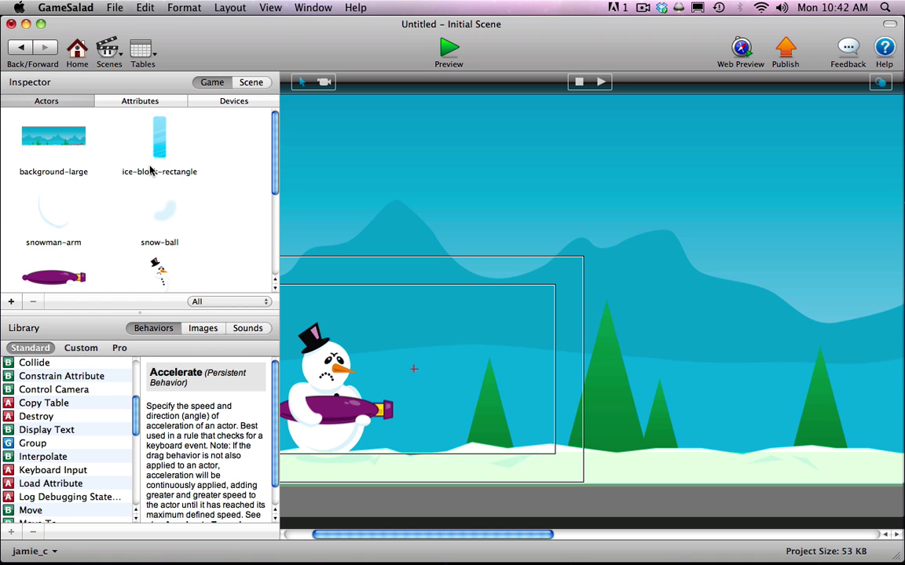
scroll(274, 169, "down", 2)
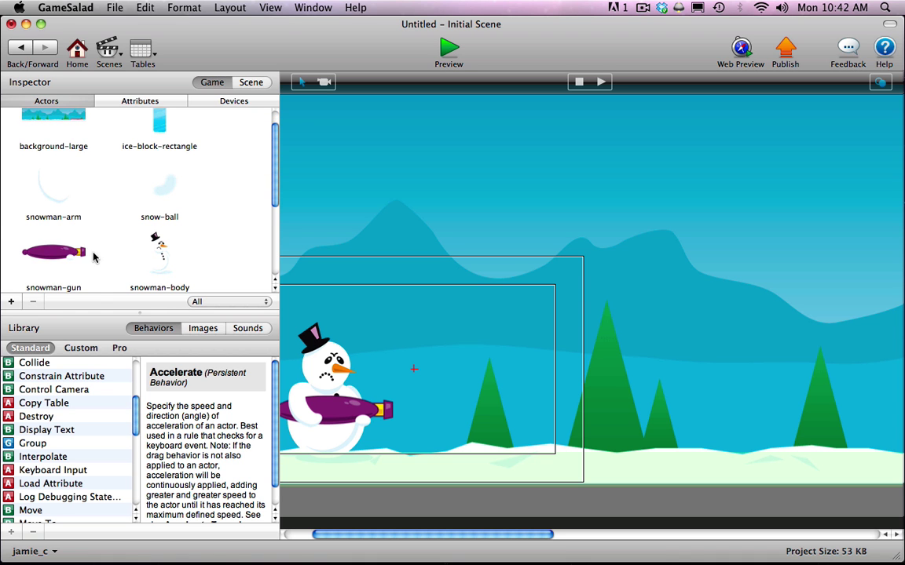
double_click(95, 253)
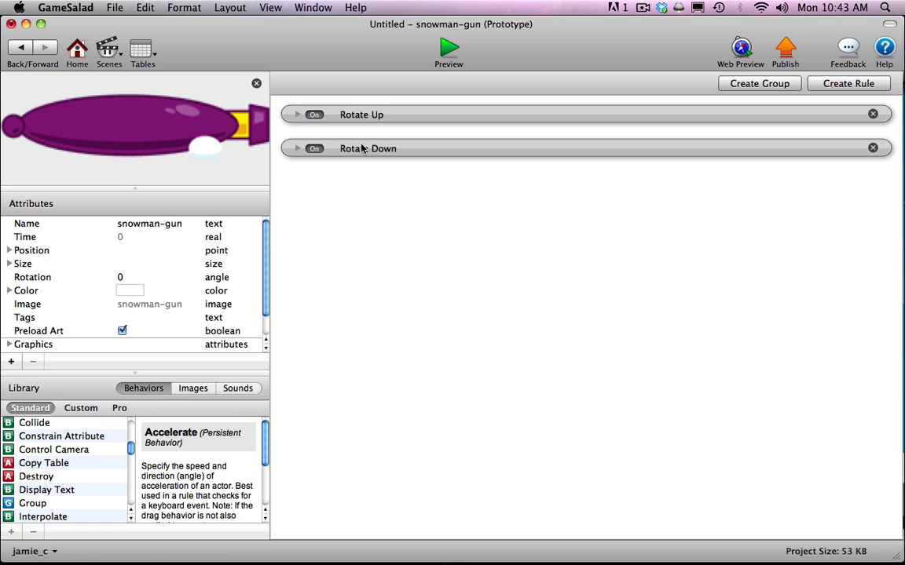
left_click(297, 150)
left_click(297, 149)
left_click(298, 116)
left_click(298, 116)
Create a rule on the snowman-gun with the condition that the space key is down.
left_click(847, 85)
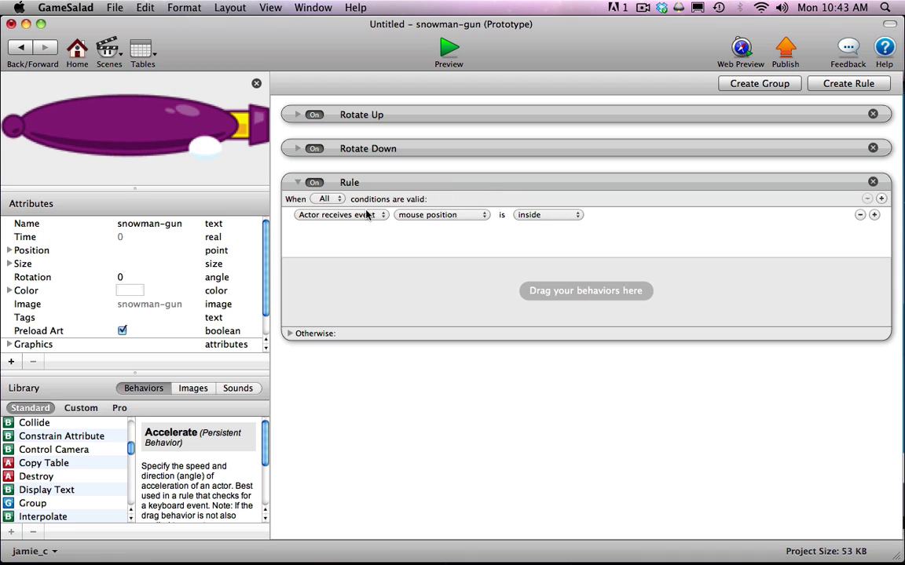
left_click(396, 215)
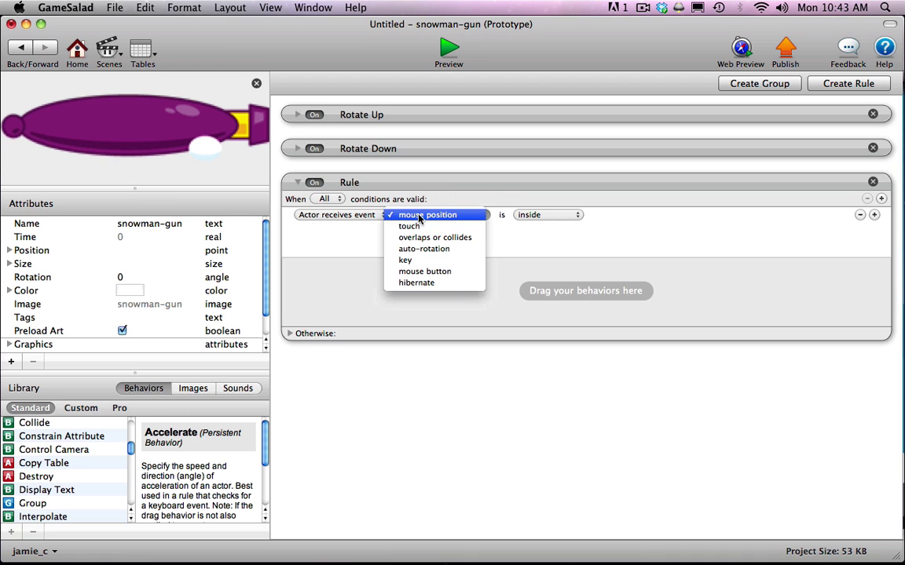
left_click(430, 262)
left_click(517, 215)
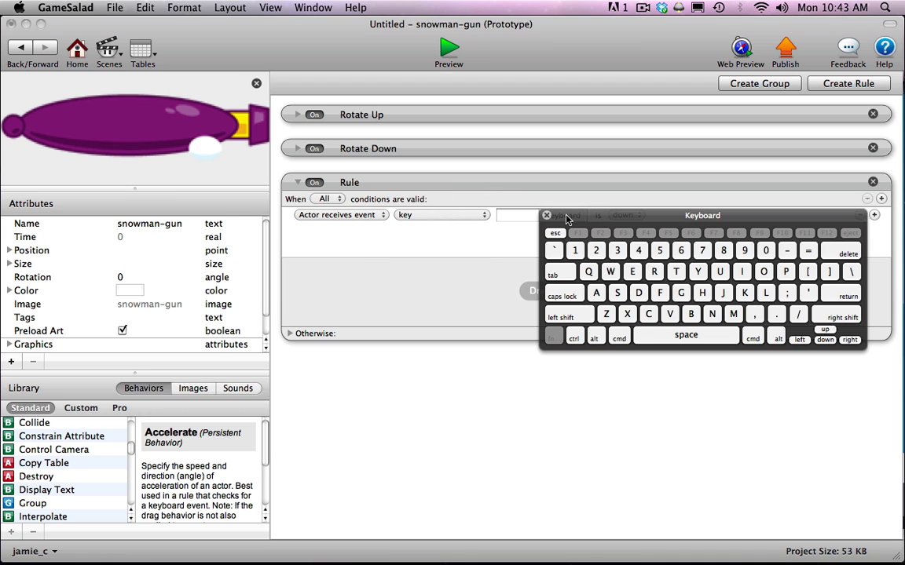
left_click(686, 335)
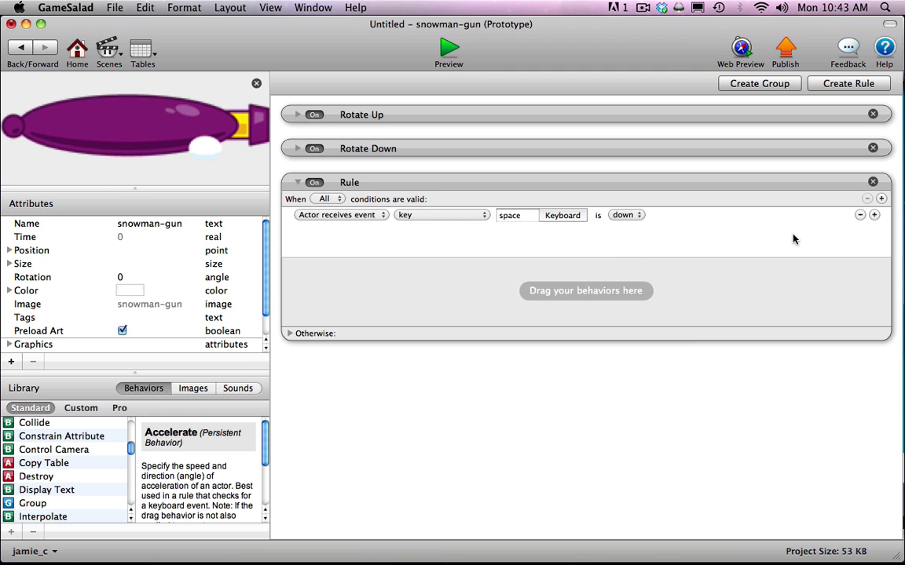
Add a second condition to the new rule requiring the game's snowBall attribute to be false.
left_click(875, 216)
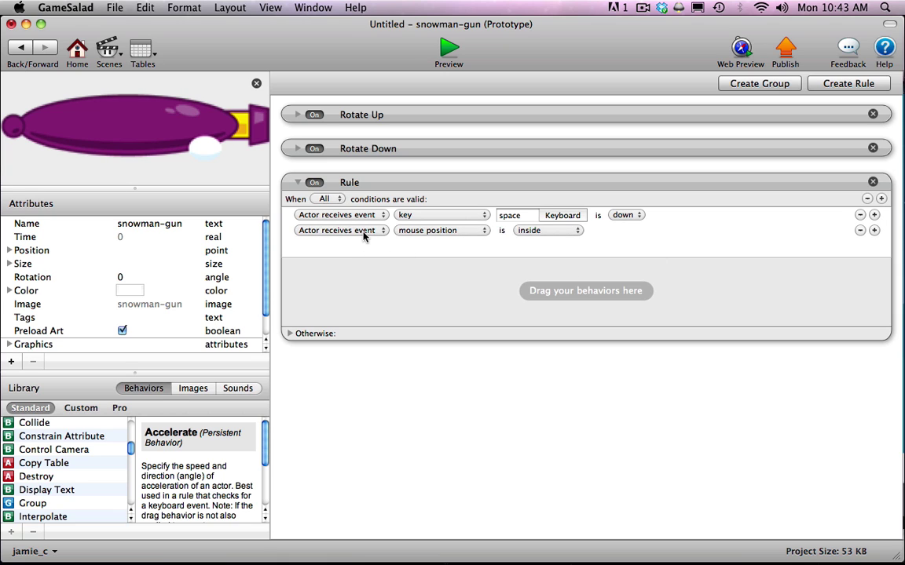
left_click(363, 232)
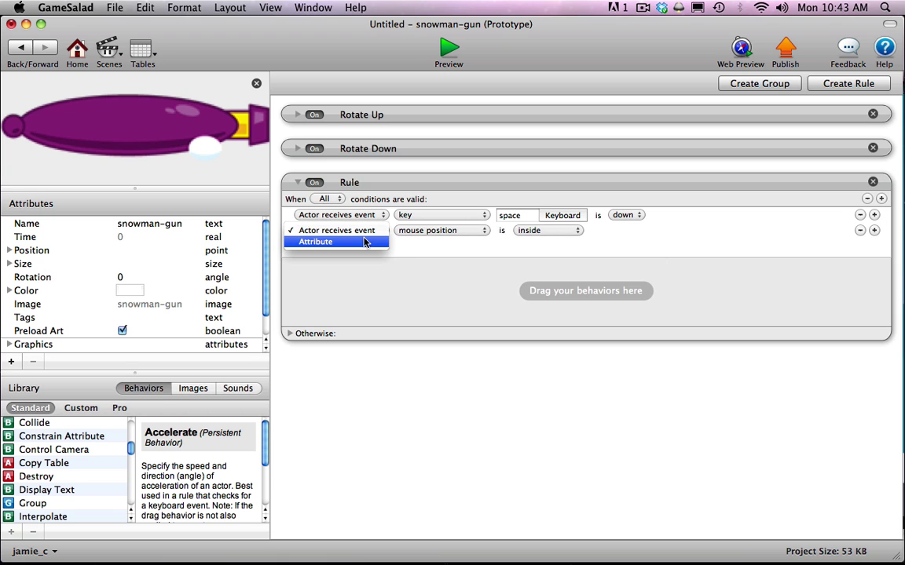
left_click(364, 242)
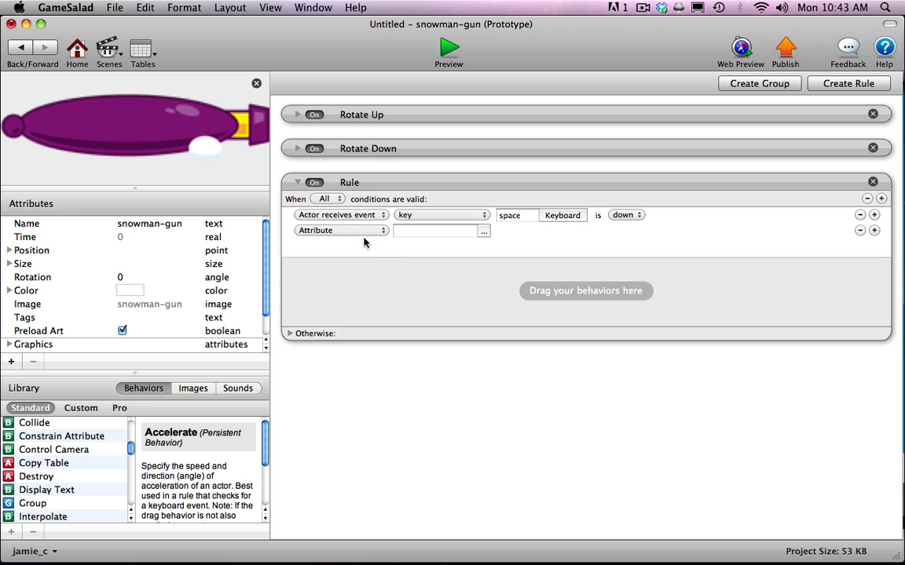
left_click(481, 232)
left_click(491, 246)
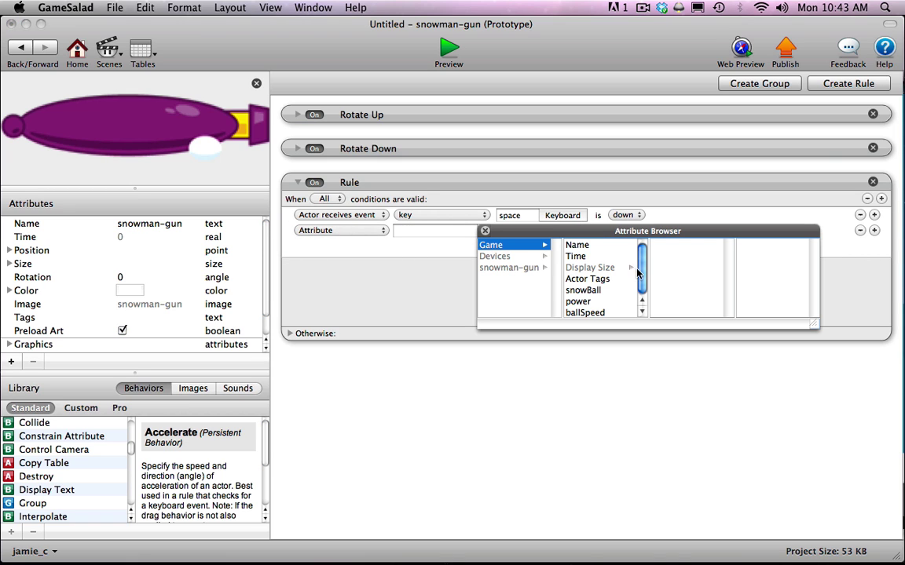
left_click(605, 291)
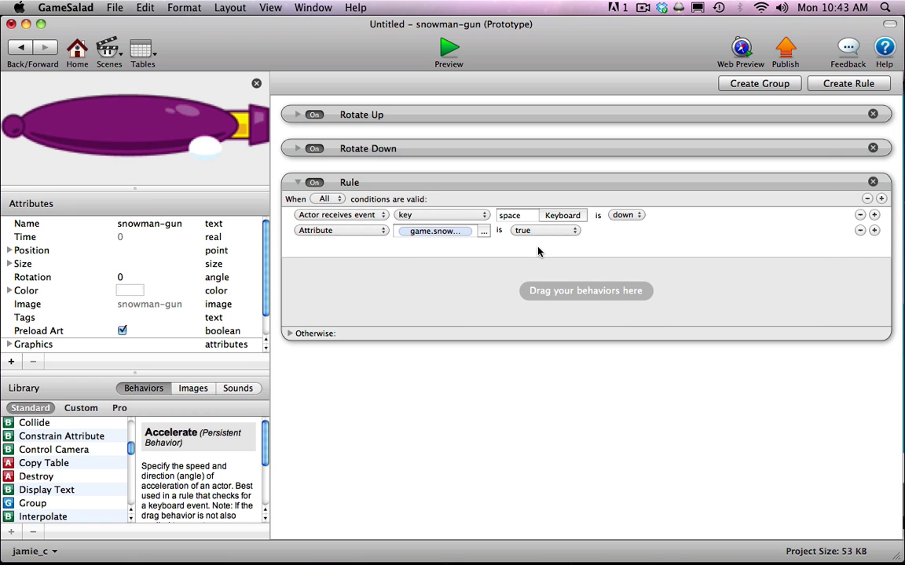
left_click(522, 230)
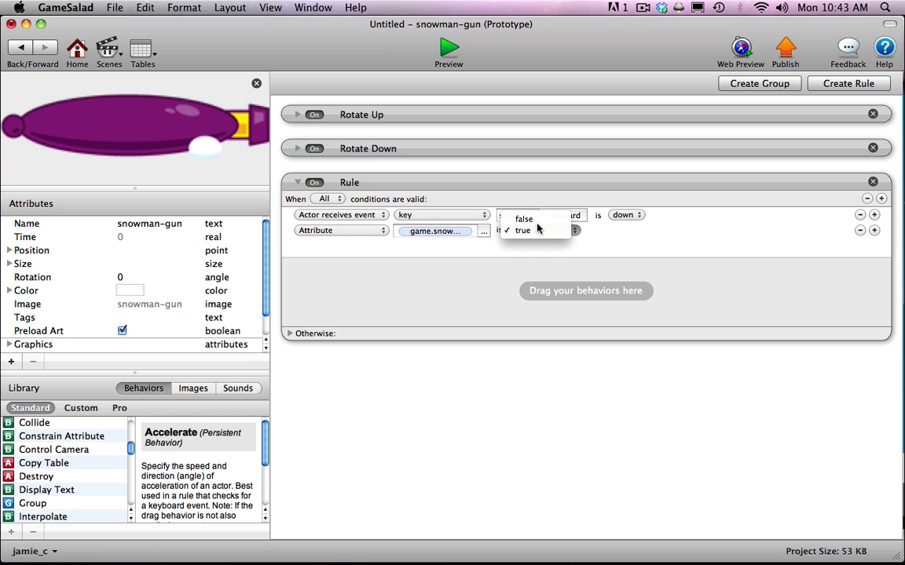
left_click(512, 218)
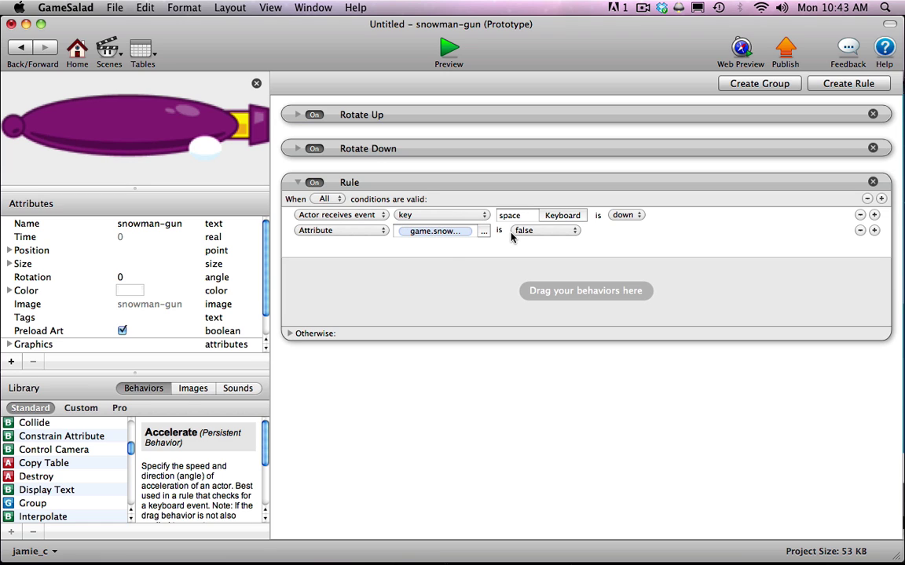
Add a real attribute named startPower to the snowman-gun.
left_click(11, 362)
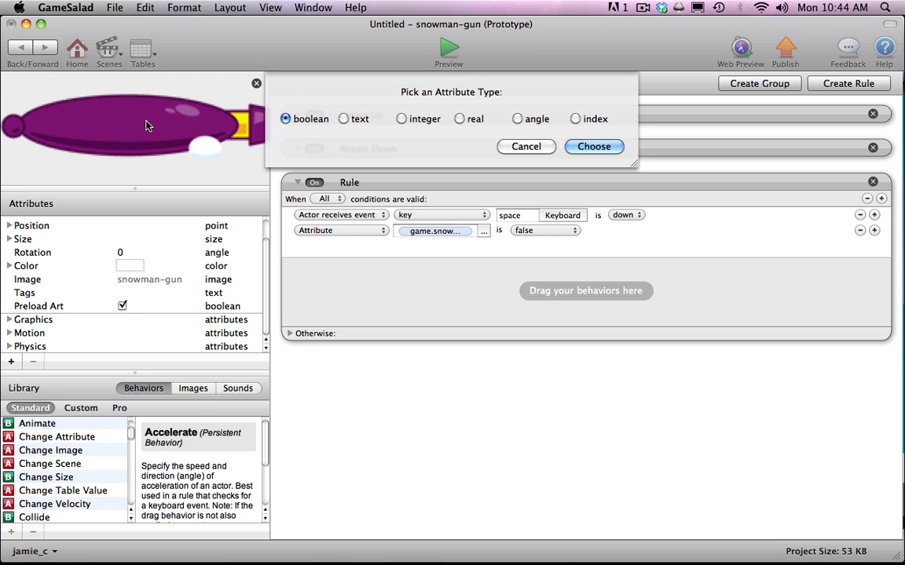
left_click(459, 119)
left_click(593, 146)
left_click(45, 320)
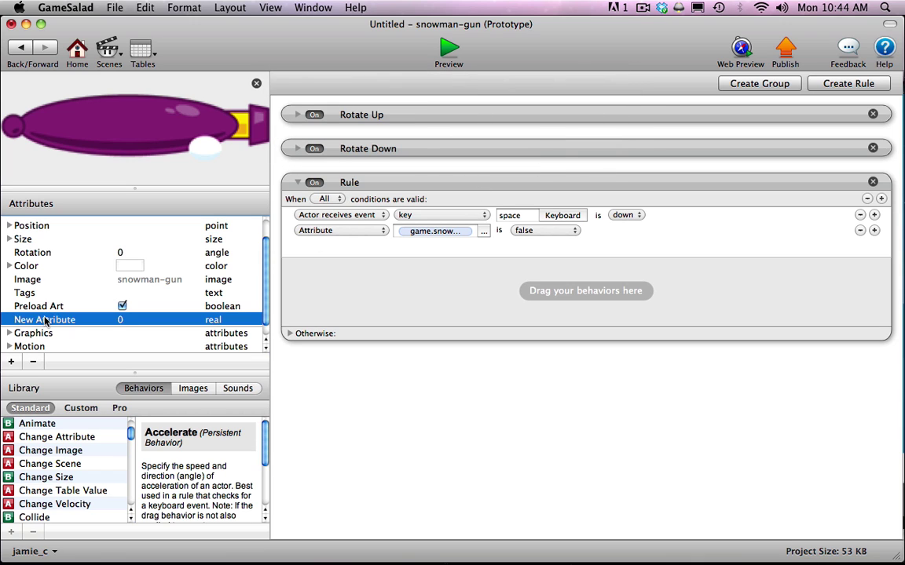
left_click(46, 320)
type("startPower")
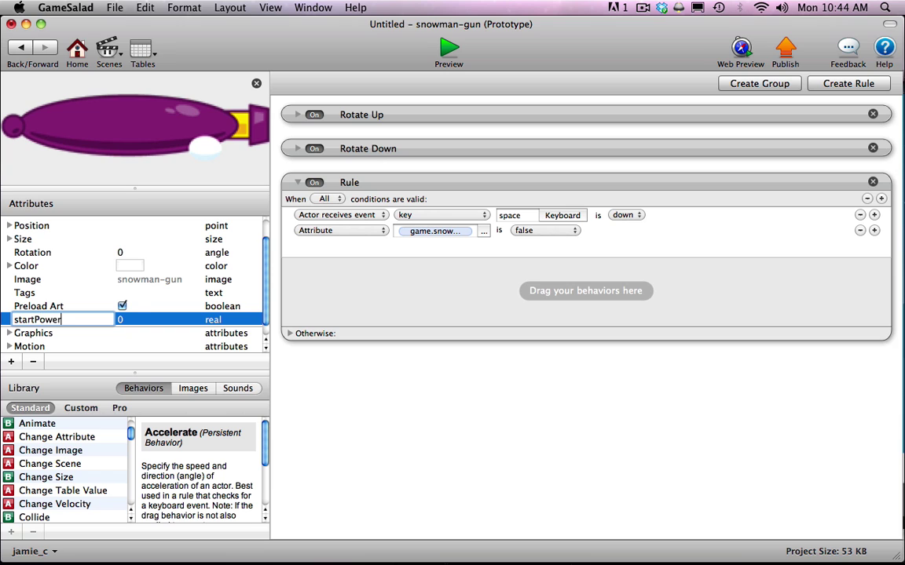
key("Return")
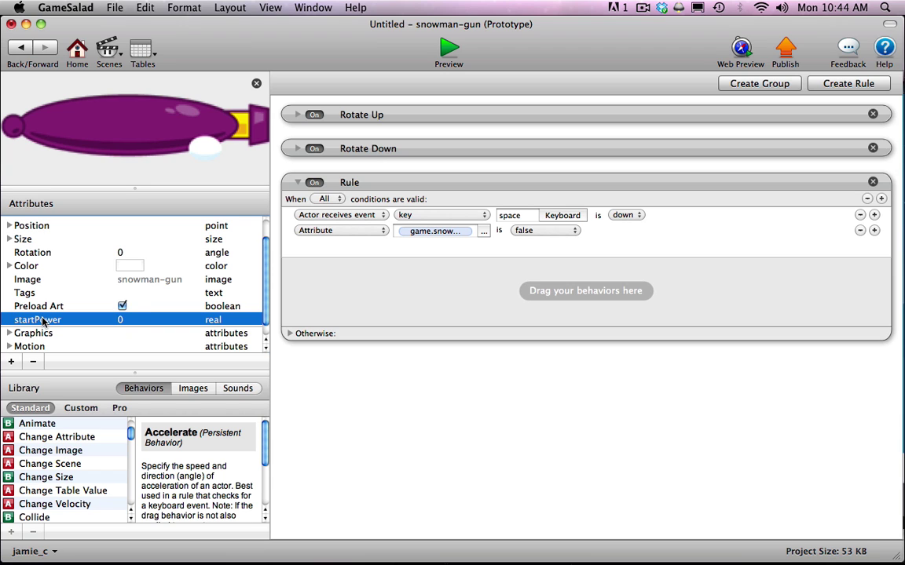
Add a boolean attribute named loaded to the snowman-gun, leaving it unchecked.
left_click(12, 363)
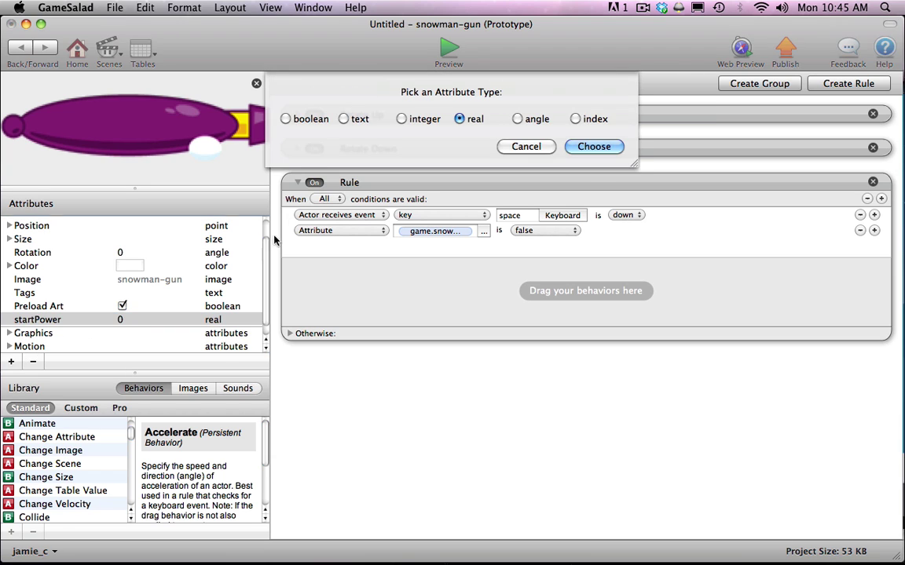
left_click(286, 119)
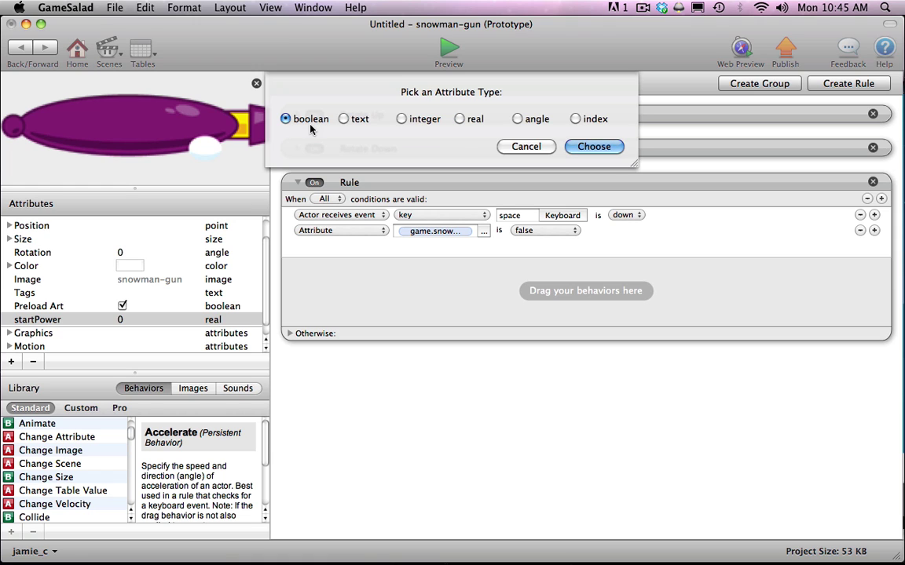
left_click(592, 146)
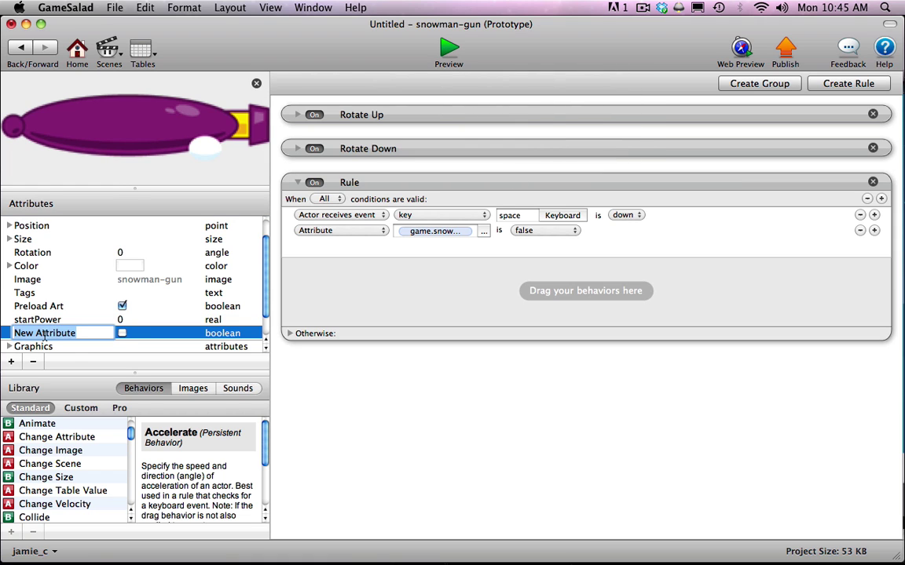
type("loaded")
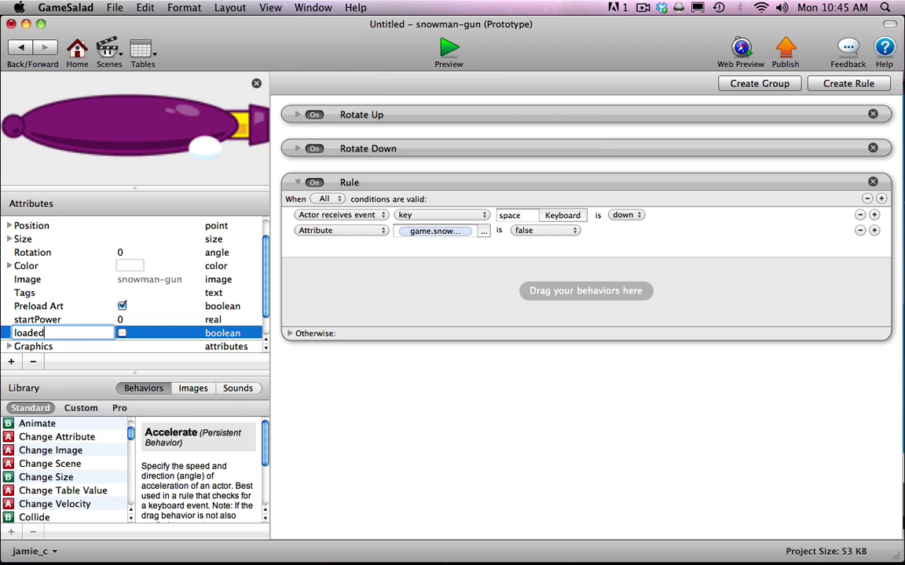
key("Return")
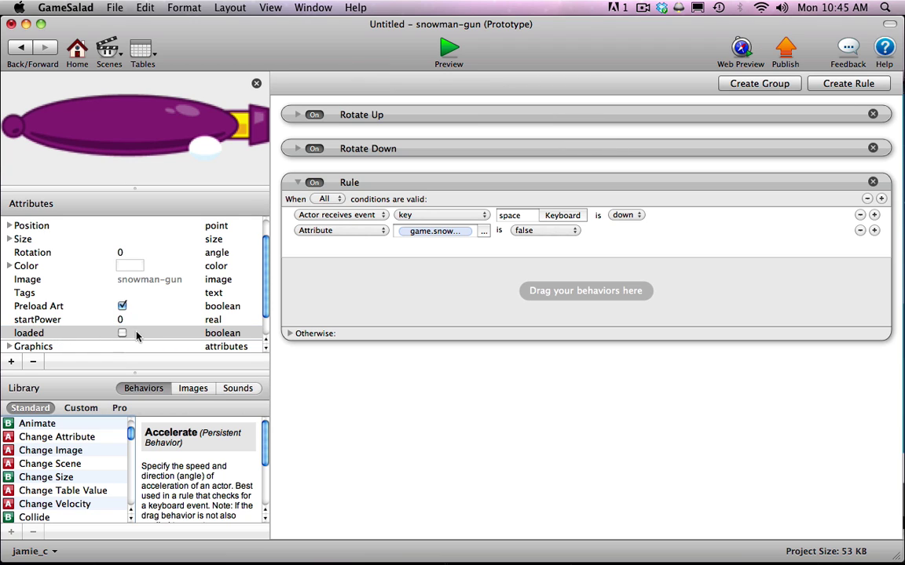
left_click(115, 320)
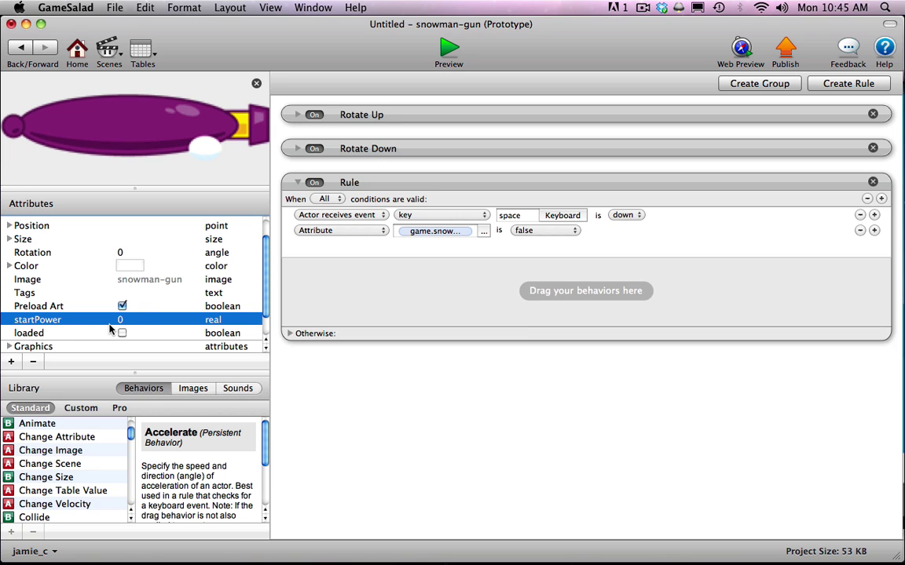
left_click(348, 285)
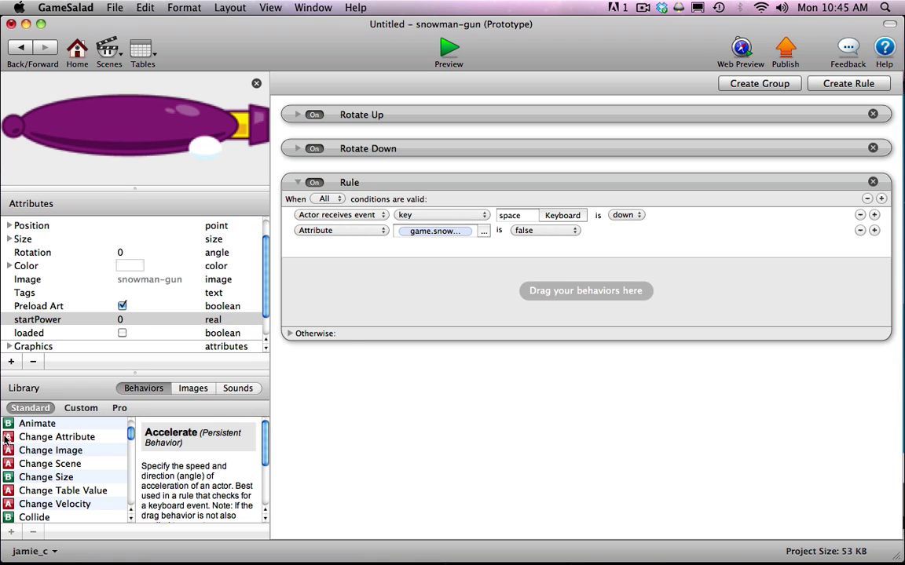
Add a Change Attribute behavior to the space-key rule that sets self.loaded to true.
left_click_drag(81, 444, 324, 294)
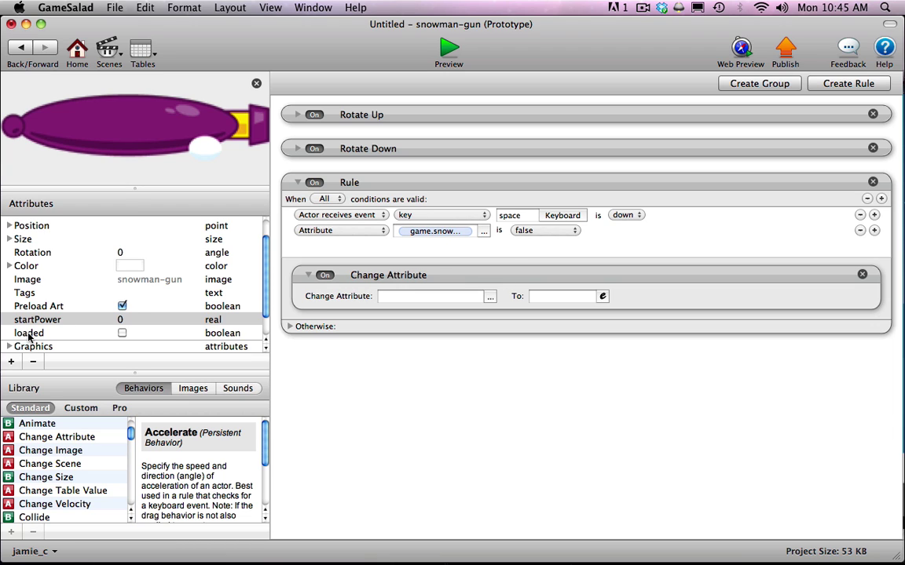
left_click(491, 299)
left_click(504, 334)
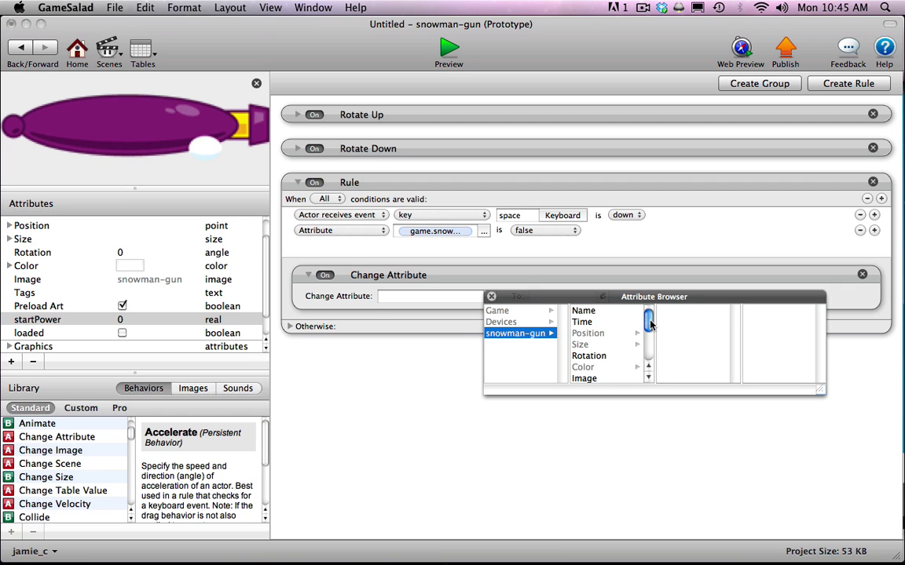
left_click_drag(649, 322, 648, 348)
left_click(604, 357)
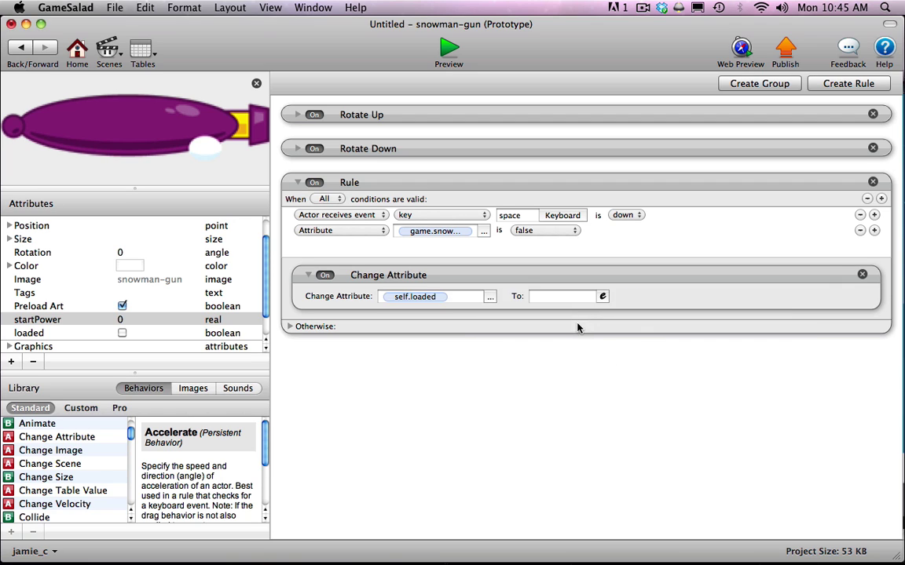
left_click(554, 296)
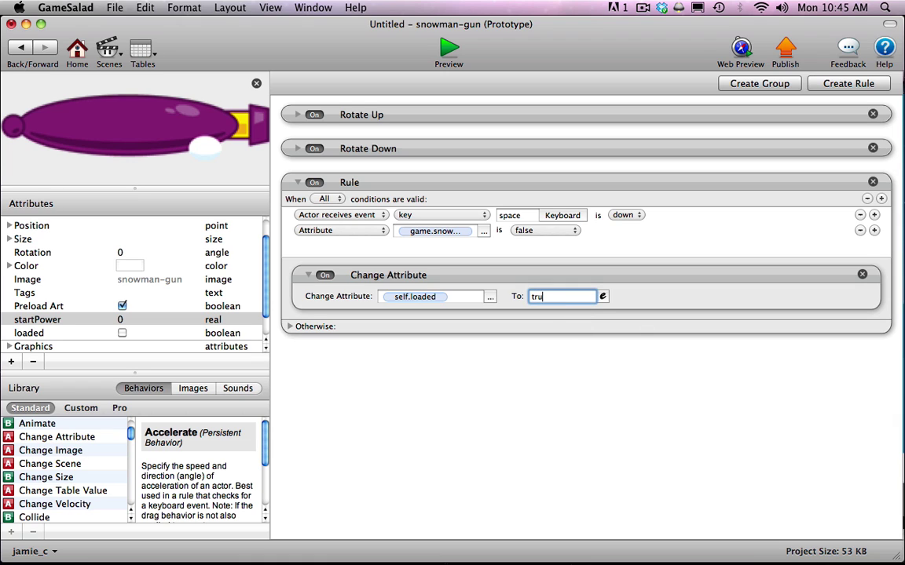
key("Return")
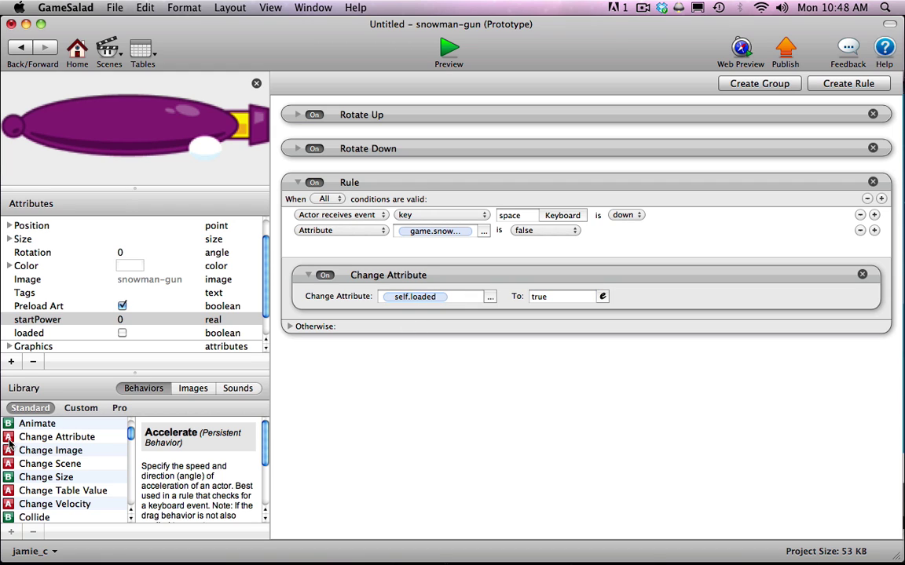
Add a second Change Attribute behavior below the self.loaded one and target the game.power attribute.
left_click_drag(9, 443, 330, 321)
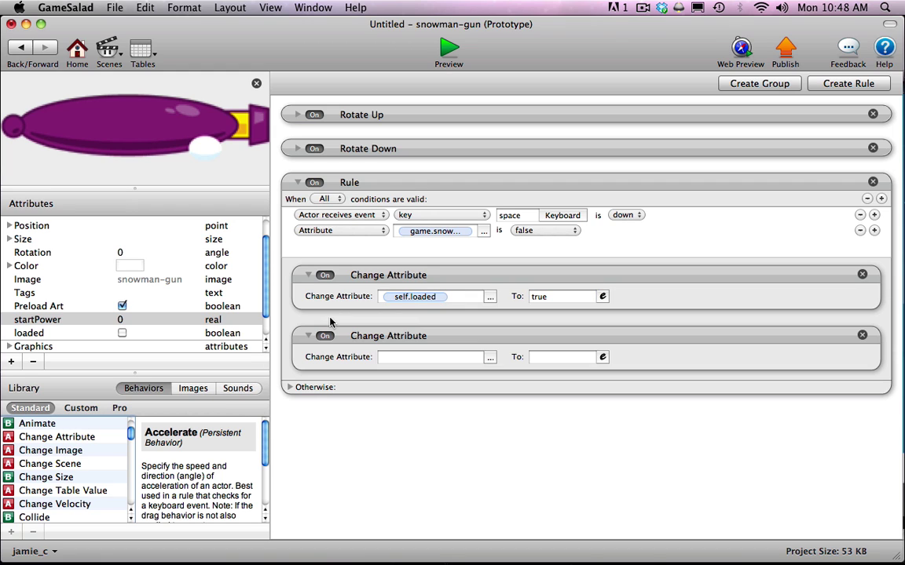
left_click(490, 358)
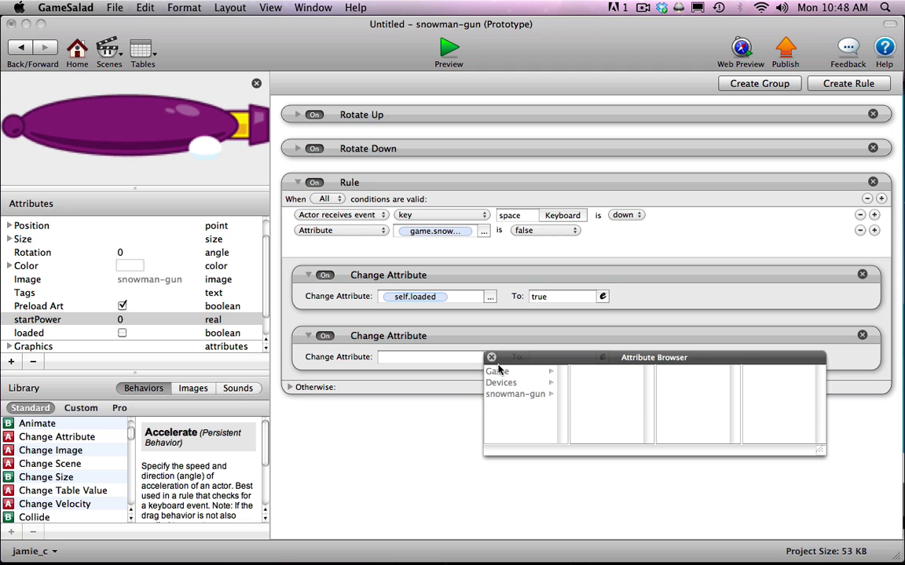
left_click(496, 371)
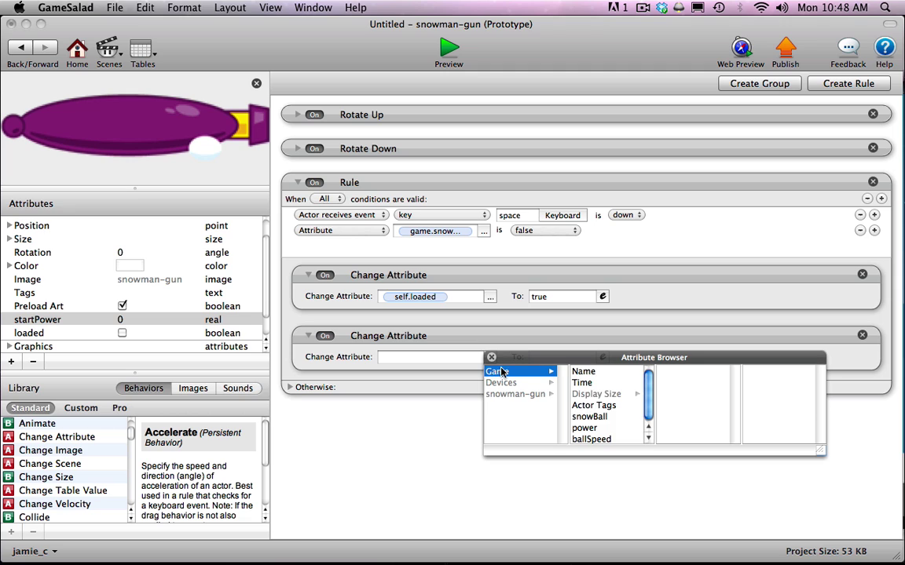
left_click(591, 429)
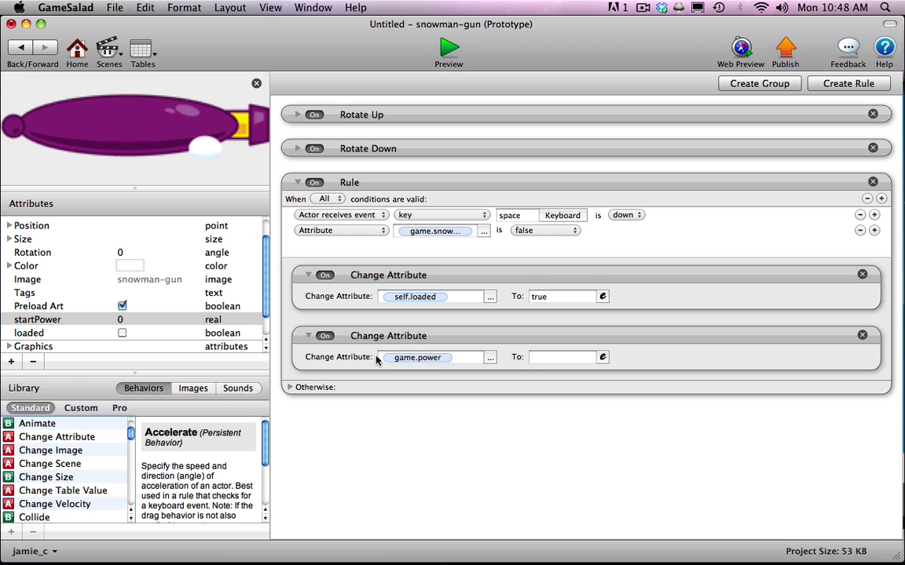
Insert the min function into the value expression of the game.power Change Attribute and set its first argument to 3.
left_click(543, 359)
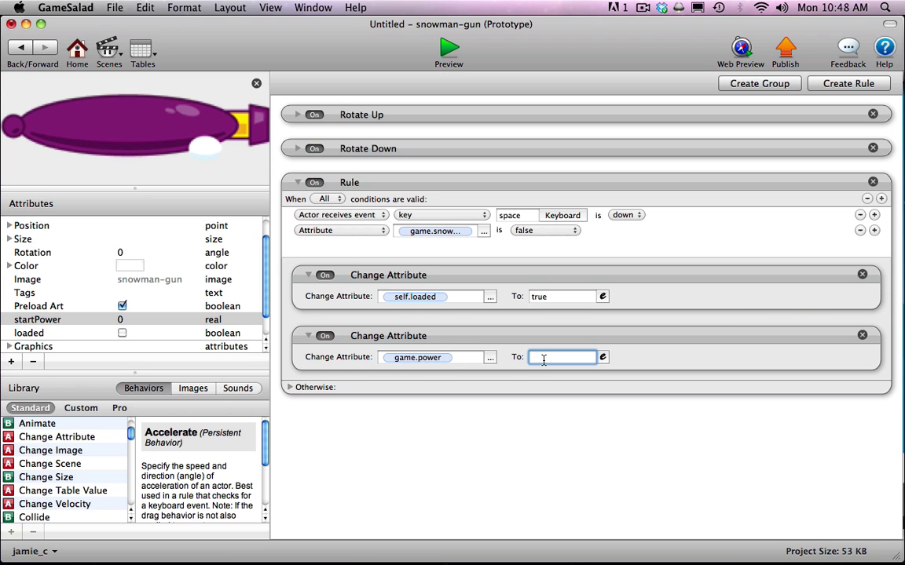
left_click(544, 358)
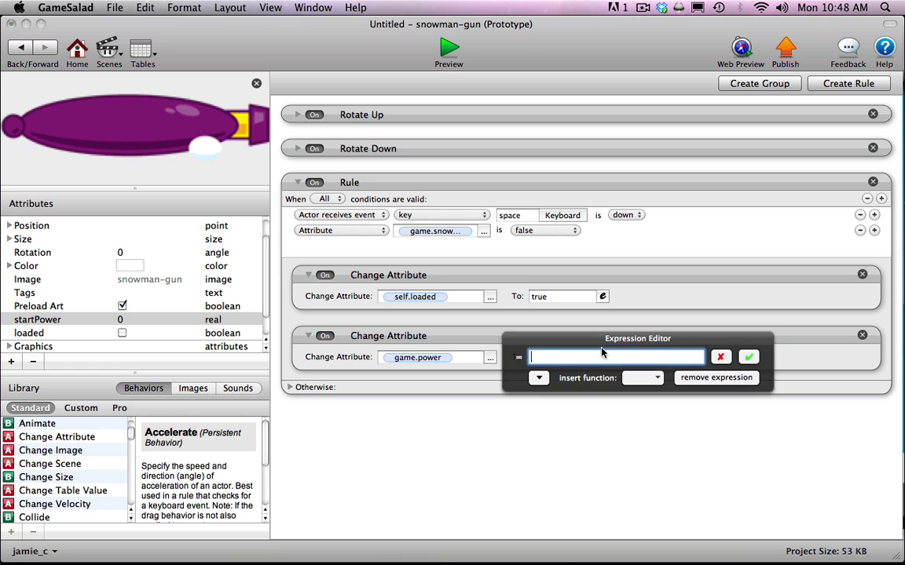
left_click_drag(548, 343, 431, 401)
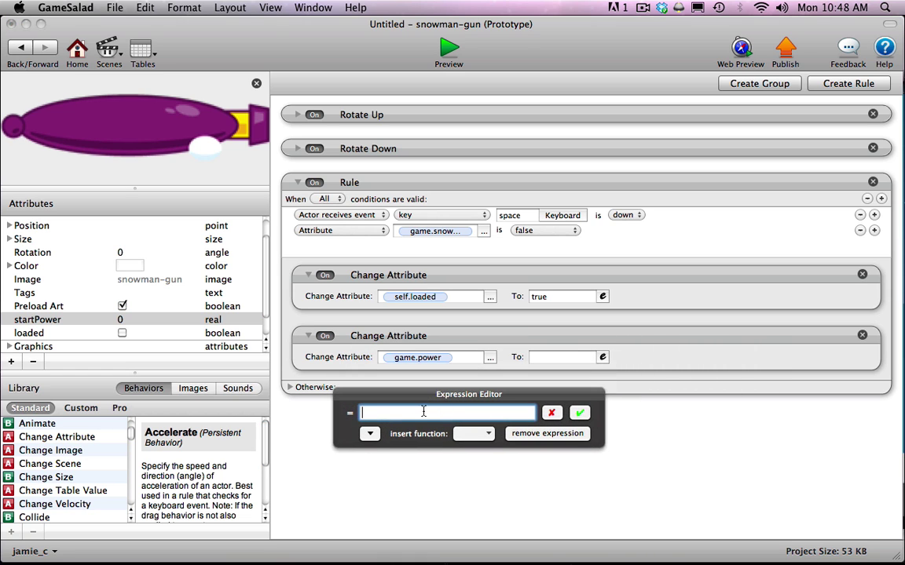
left_click(474, 434)
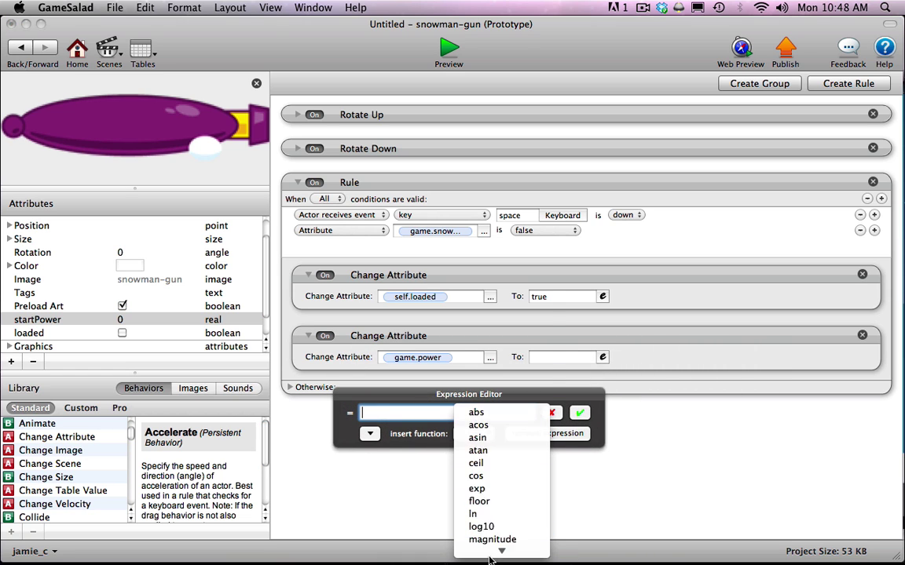
left_click(483, 430)
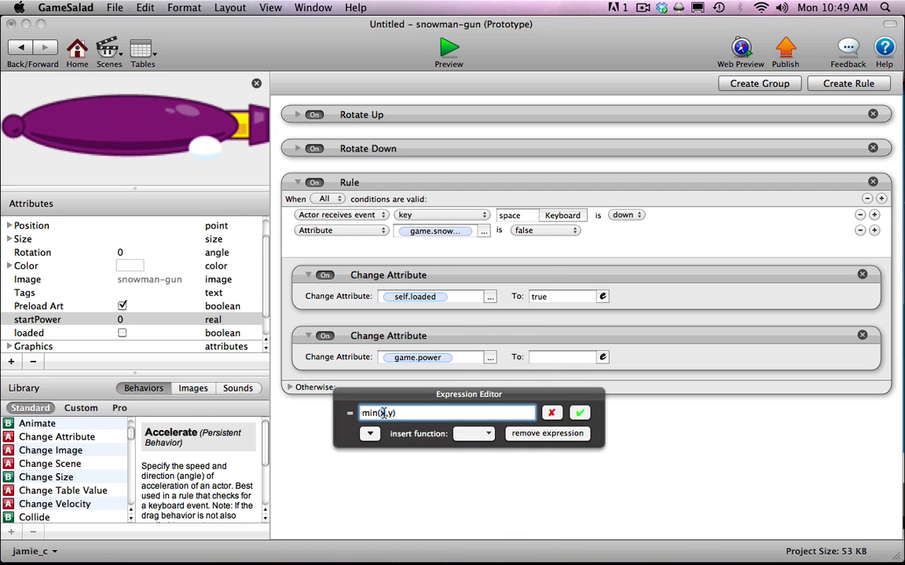
double_click(386, 414)
type("3")
Complete and apply the game.power expression as min(3, self.Time - self.startPower).
left_click(369, 435)
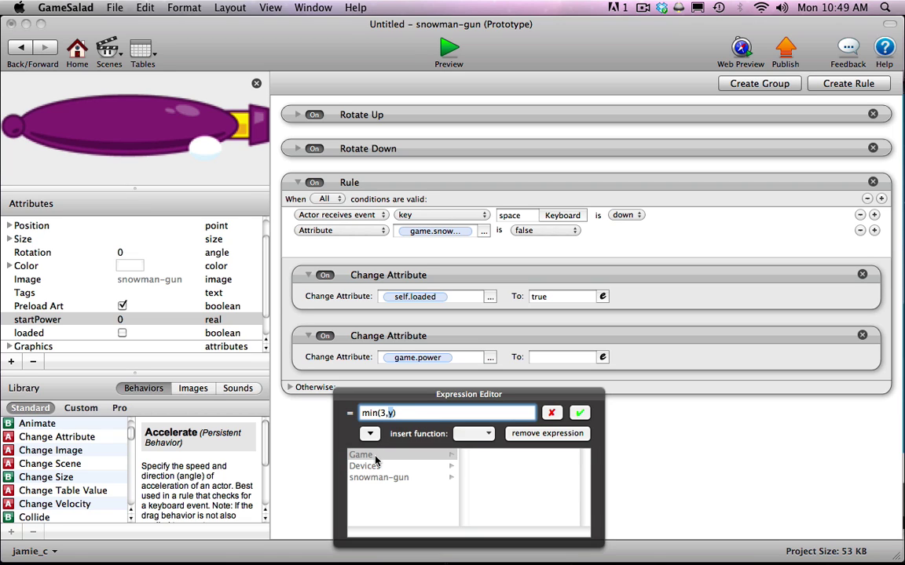
left_click(378, 477)
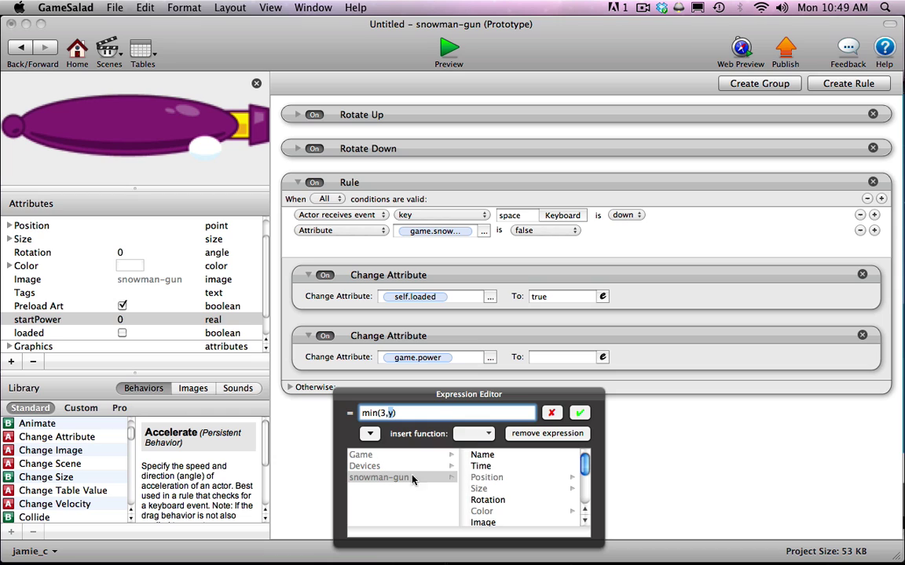
left_click(481, 466)
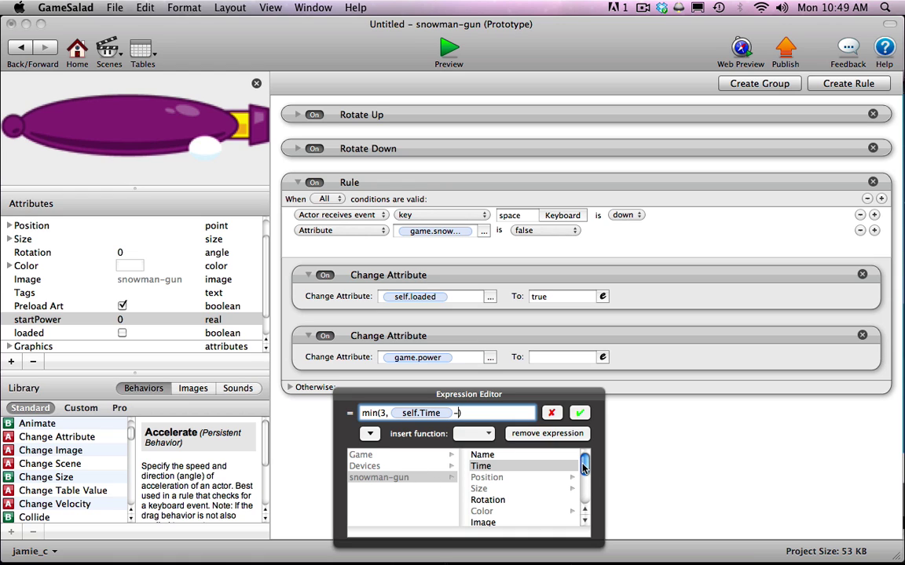
left_click_drag(585, 464, 583, 493)
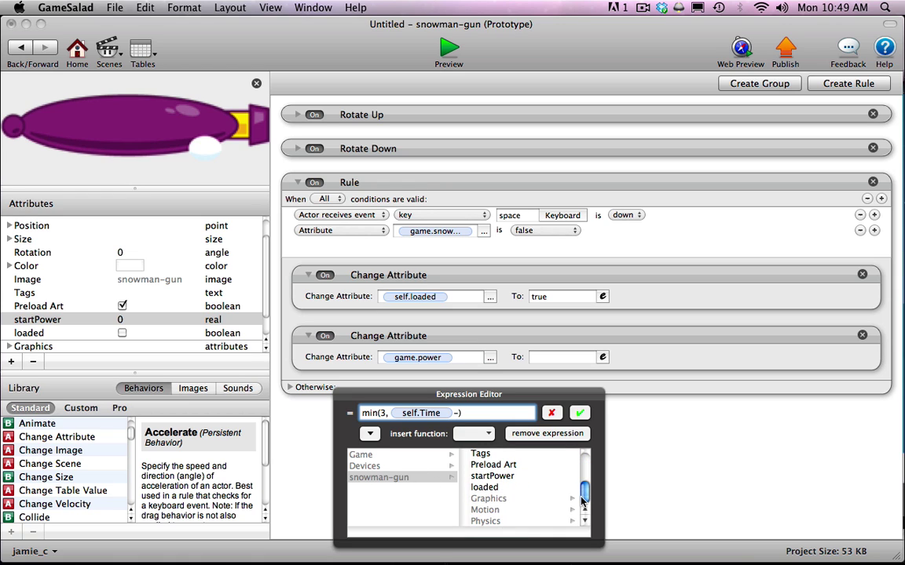
left_click(492, 476)
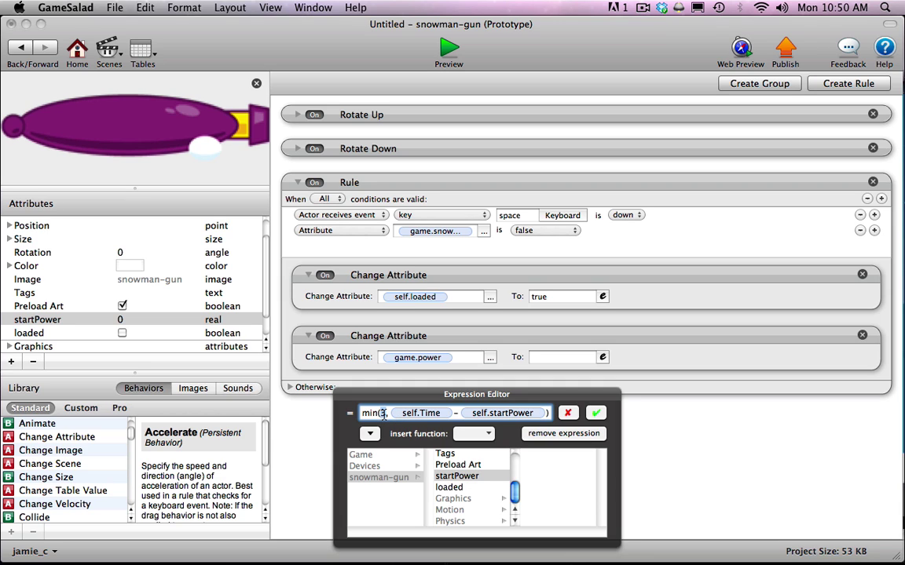
type("3")
left_click(596, 413)
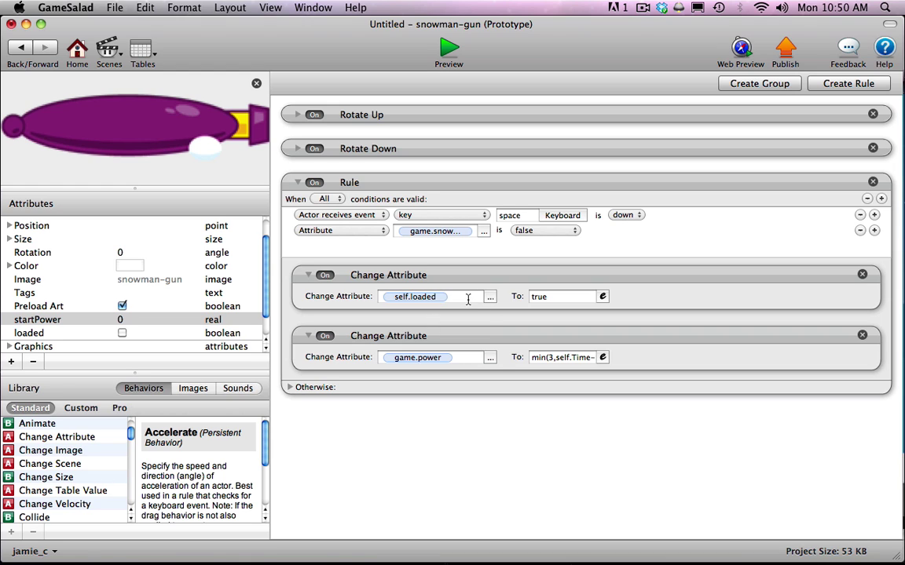
Rename the space-key rule as load gun.
double_click(350, 183)
key("BackSpace")
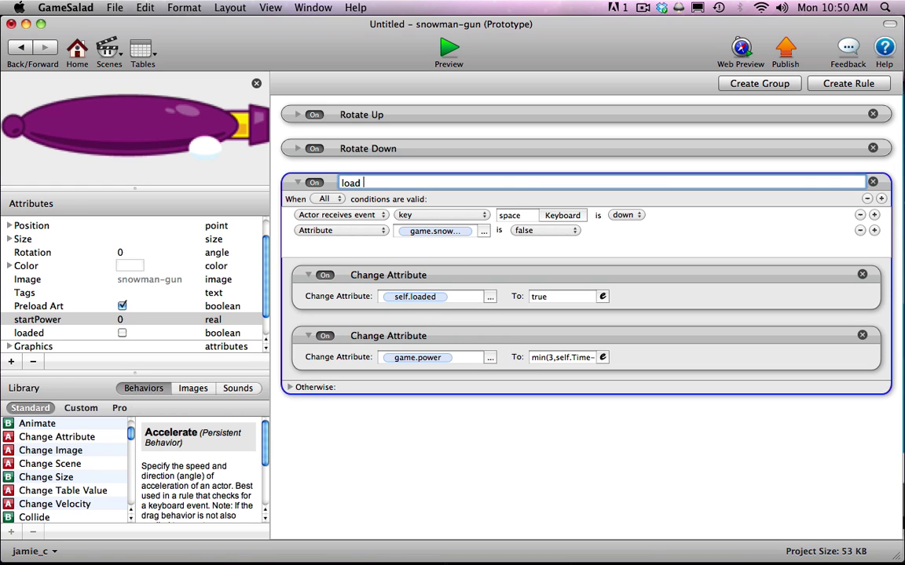
type("load gun")
key("Return")
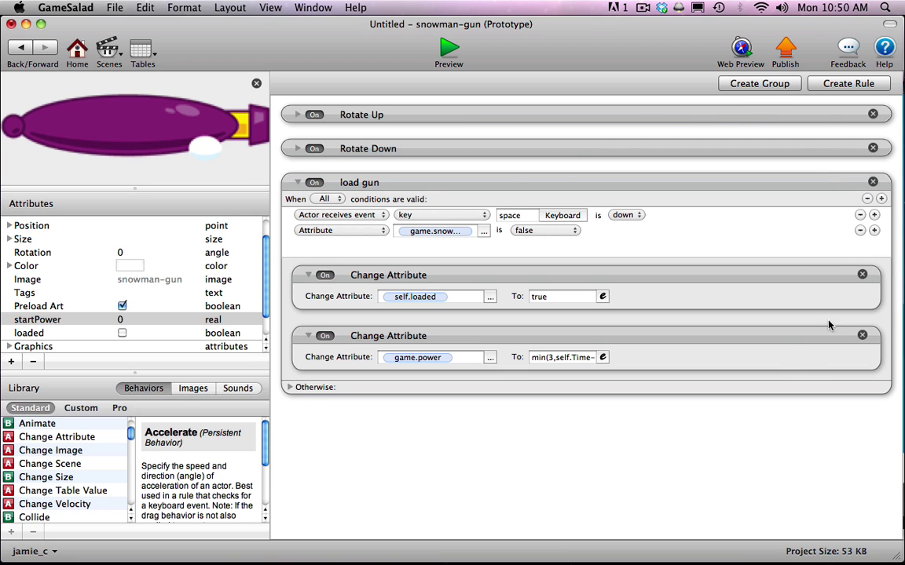
Create a new rule below load gun and name it shoot gun.
left_click(840, 83)
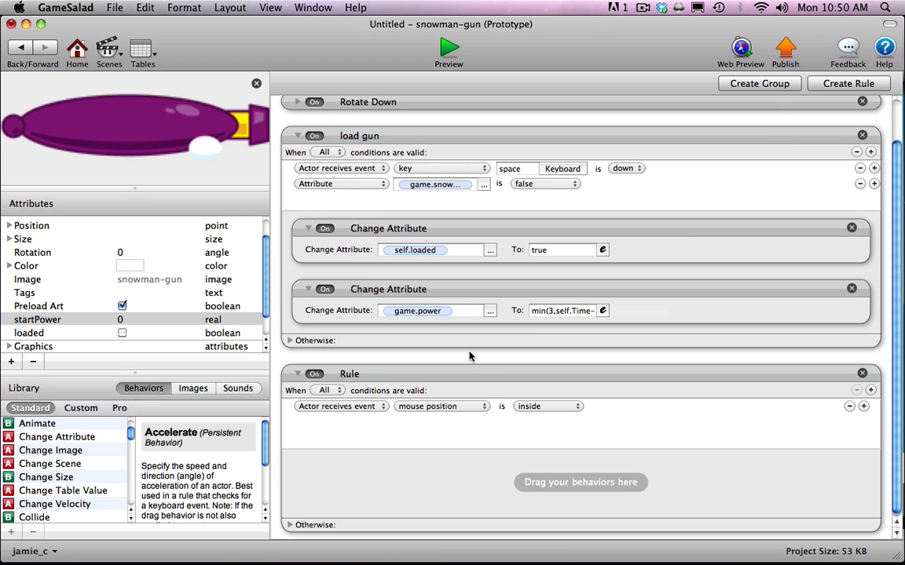
double_click(344, 375)
type("shoo")
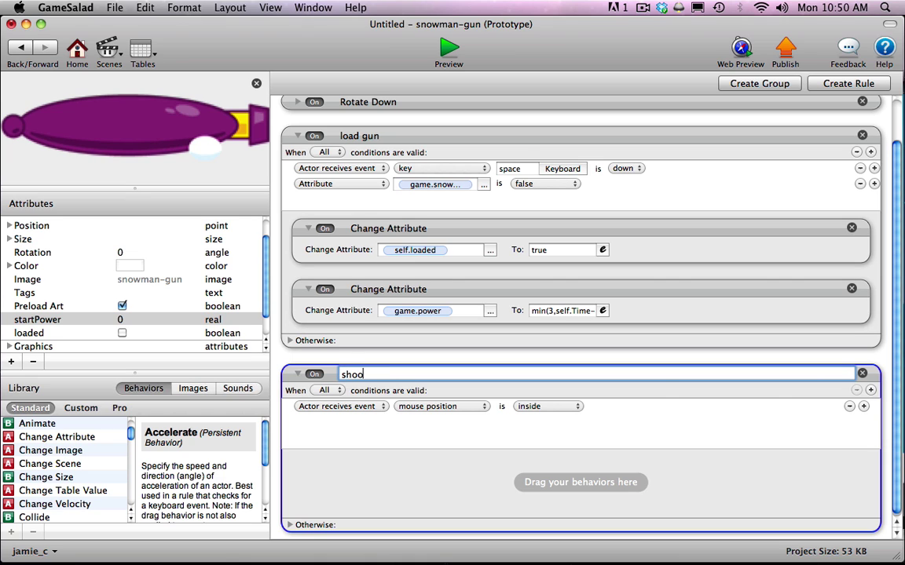
type("t gun")
key("Return")
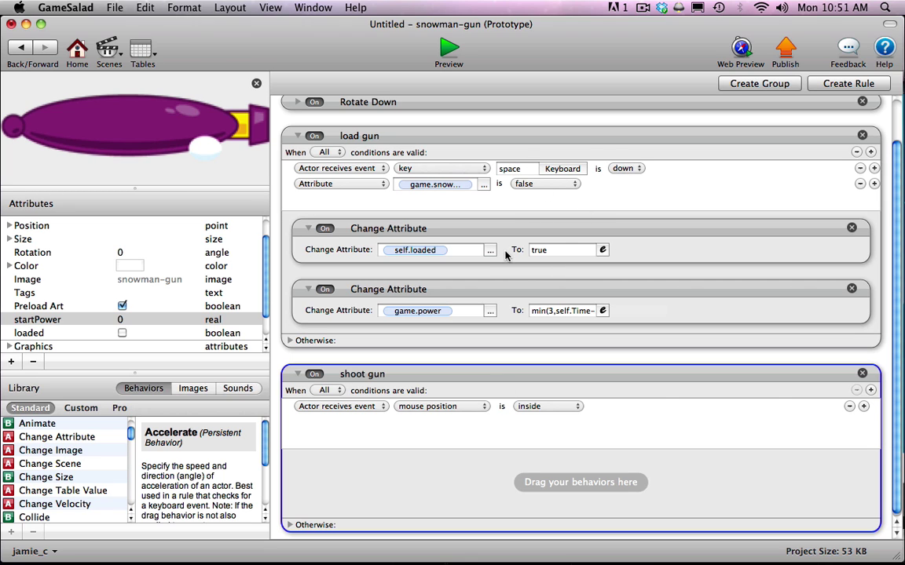
Set the shoot gun rule's condition to the space key being up.
left_click(560, 311)
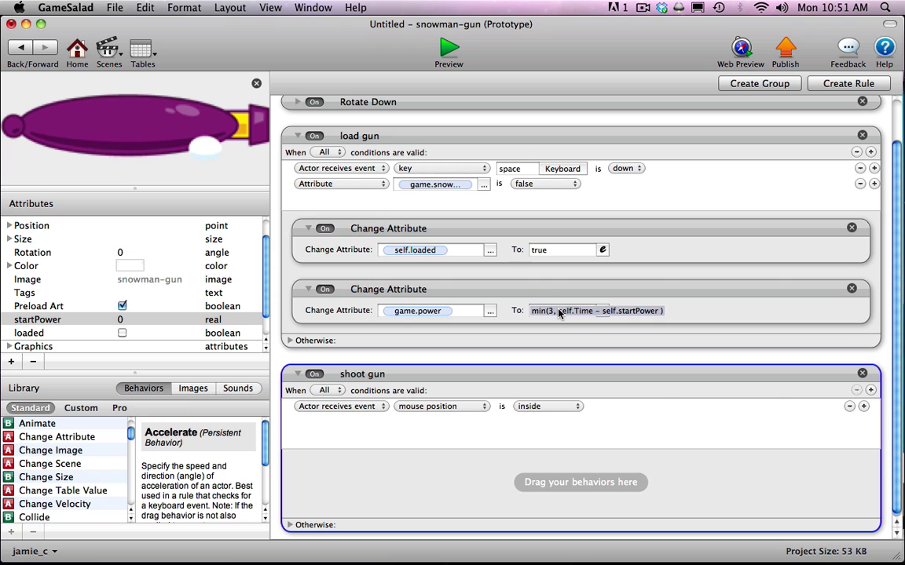
left_click(428, 407)
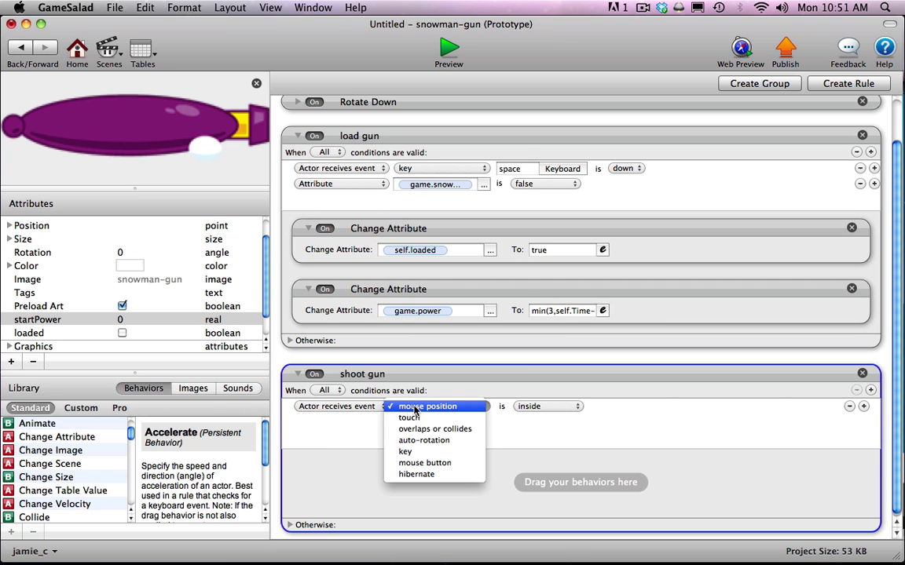
left_click(420, 451)
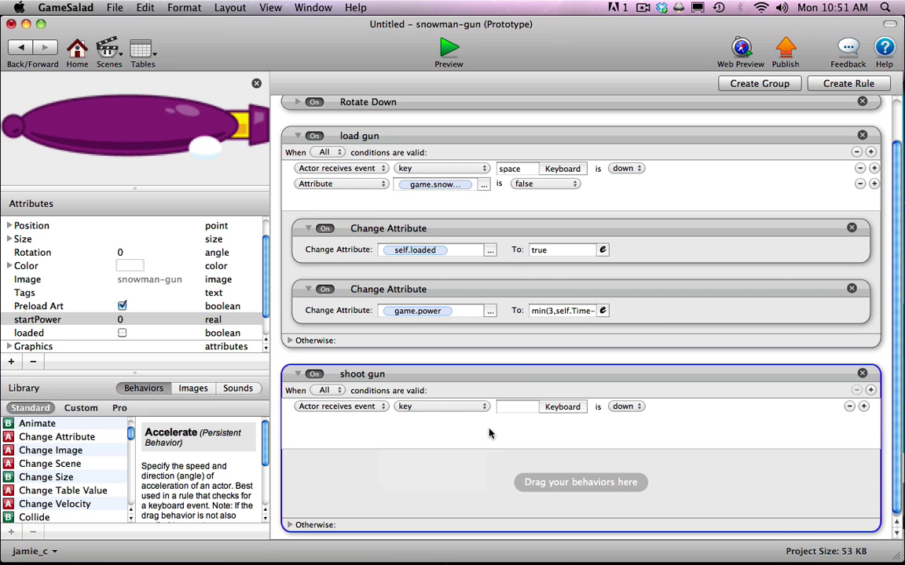
left_click(572, 407)
left_click(703, 528)
key("space")
left_click(621, 407)
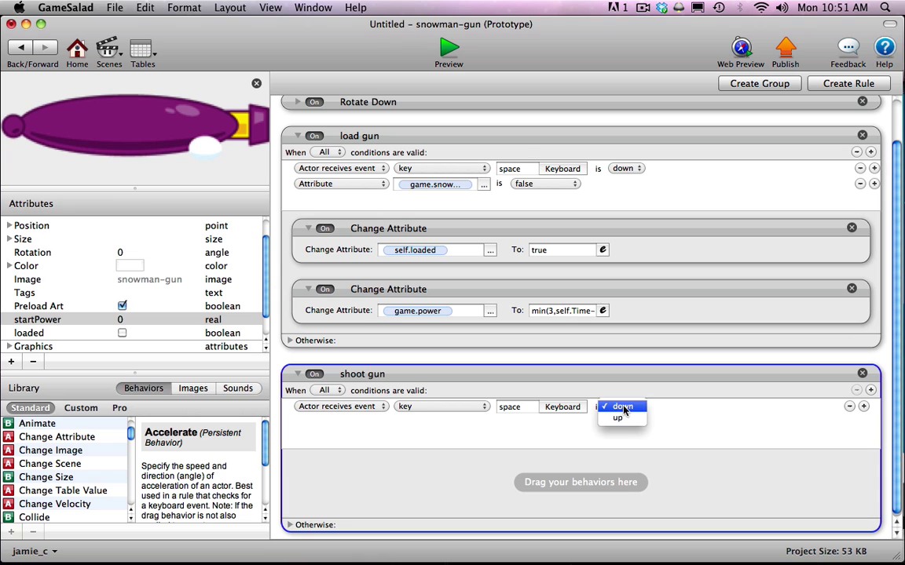
left_click(609, 422)
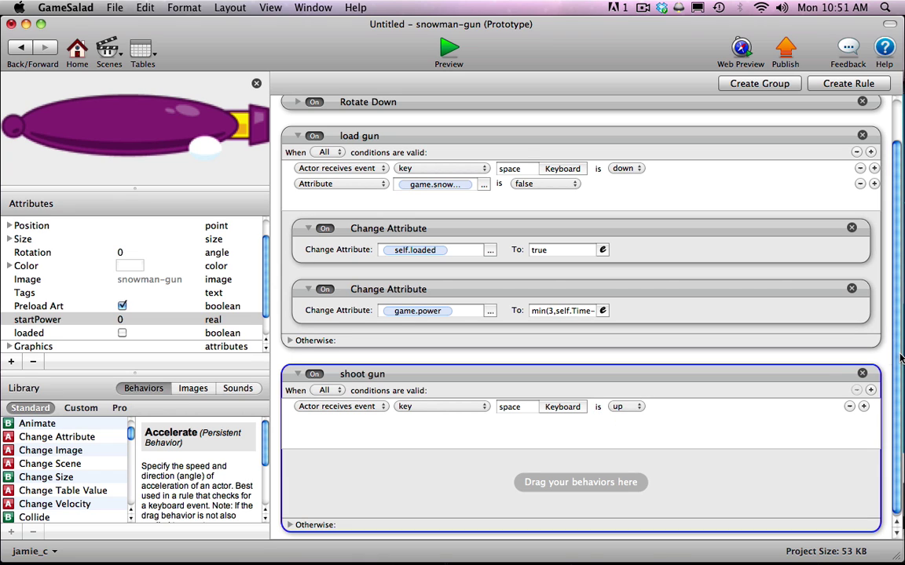
Add a second condition to the shoot gun rule requiring the game.snowBall attribute to be false.
scroll(805, 326, "down", 1)
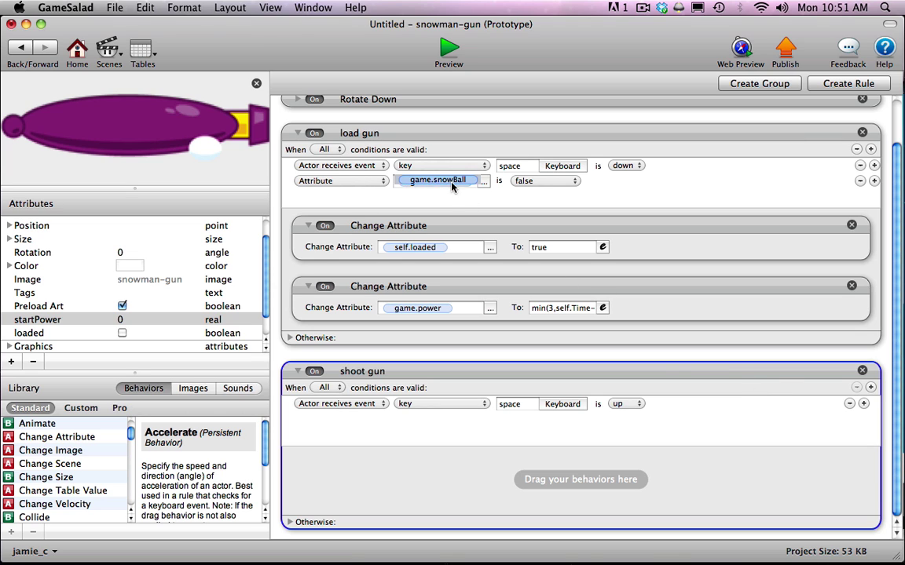
left_click(864, 402)
left_click(345, 418)
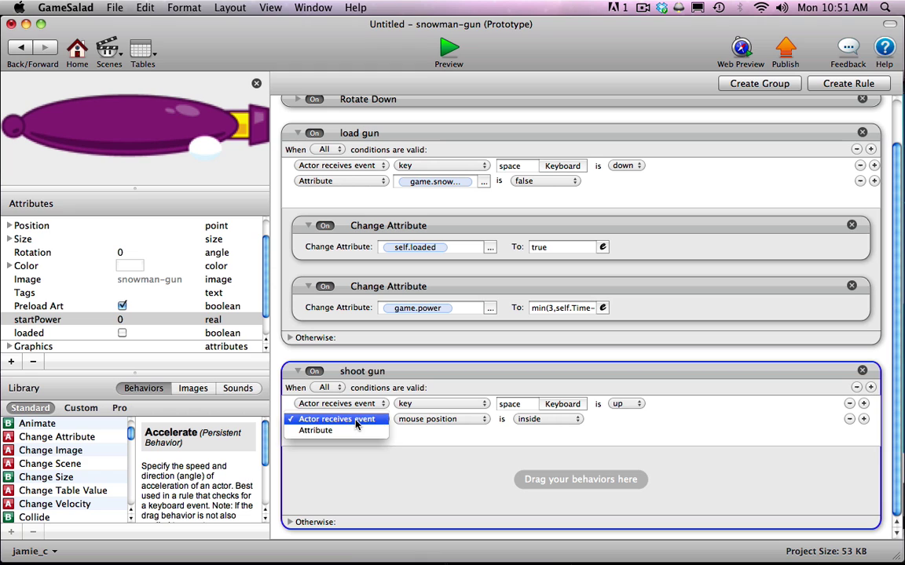
left_click(355, 432)
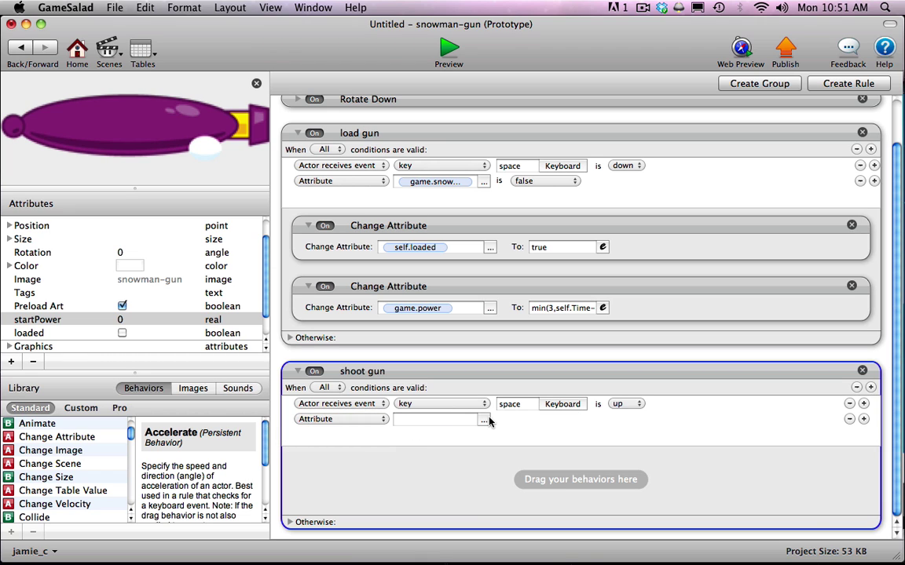
left_click(484, 419)
left_click(511, 434)
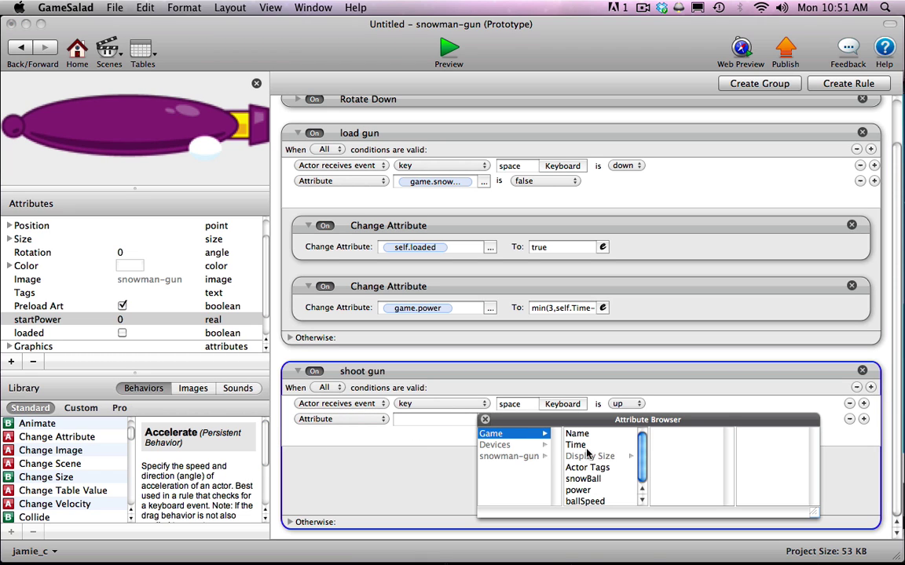
double_click(585, 479)
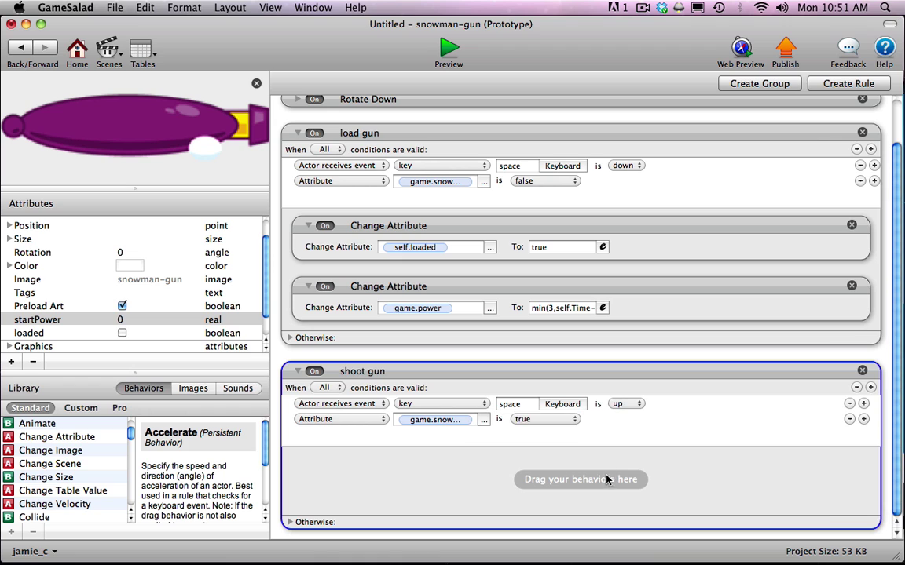
left_click(523, 420)
left_click(519, 409)
Add a third condition to the shoot gun rule requiring the self.loaded attribute to be true.
left_click(863, 420)
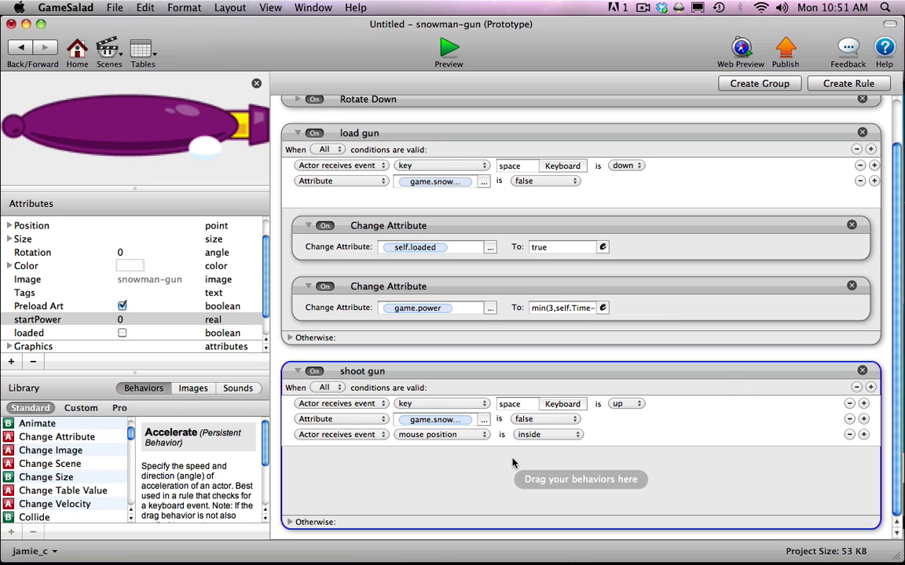
left_click(342, 434)
left_click(353, 446)
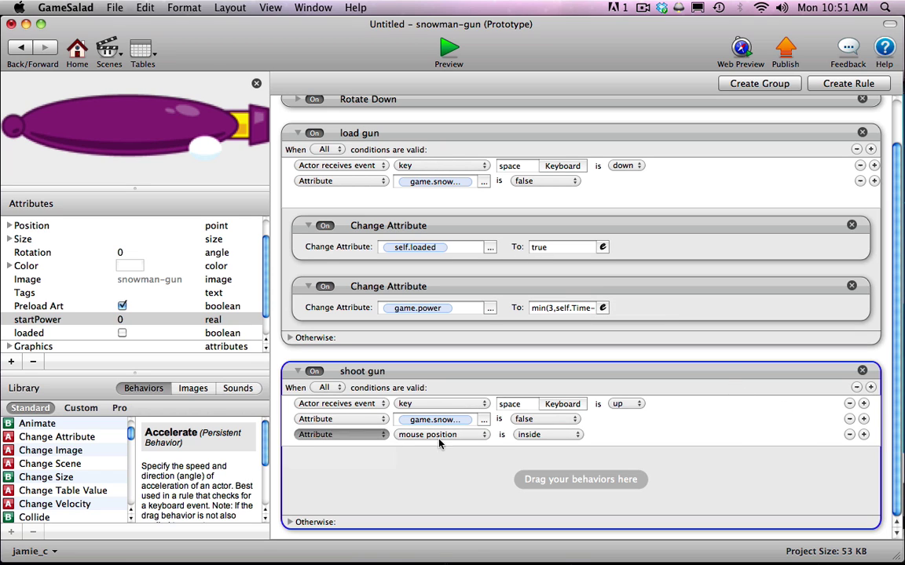
left_click(484, 434)
left_click(495, 449)
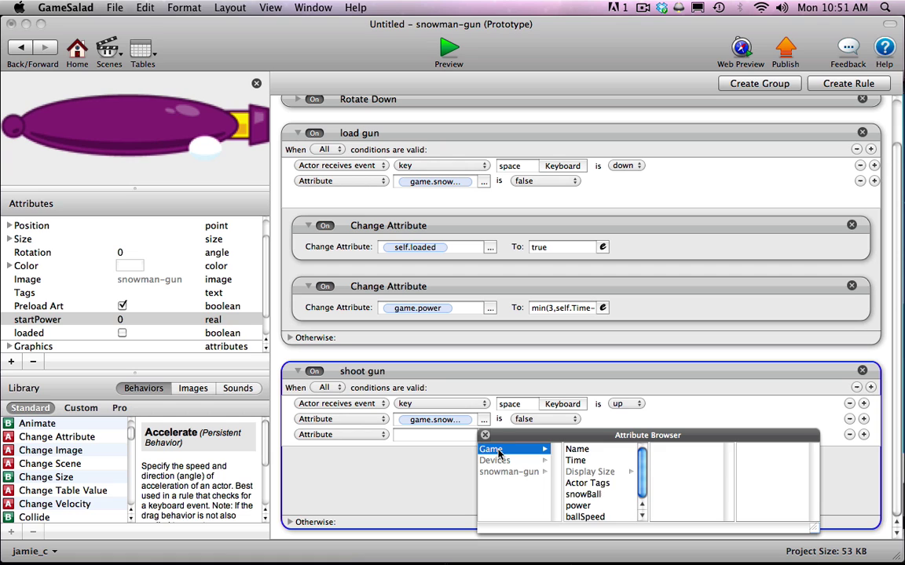
left_click(506, 472)
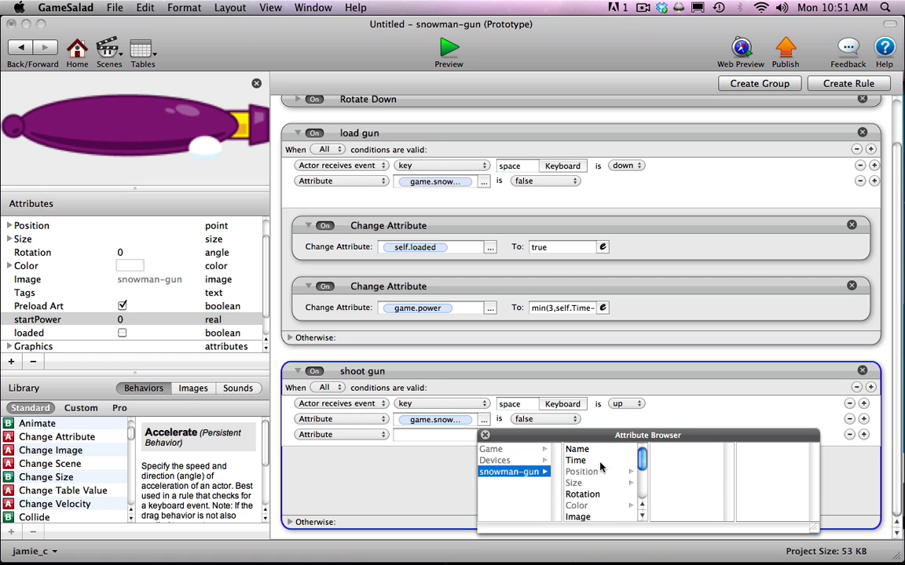
left_click_drag(640, 463, 640, 485)
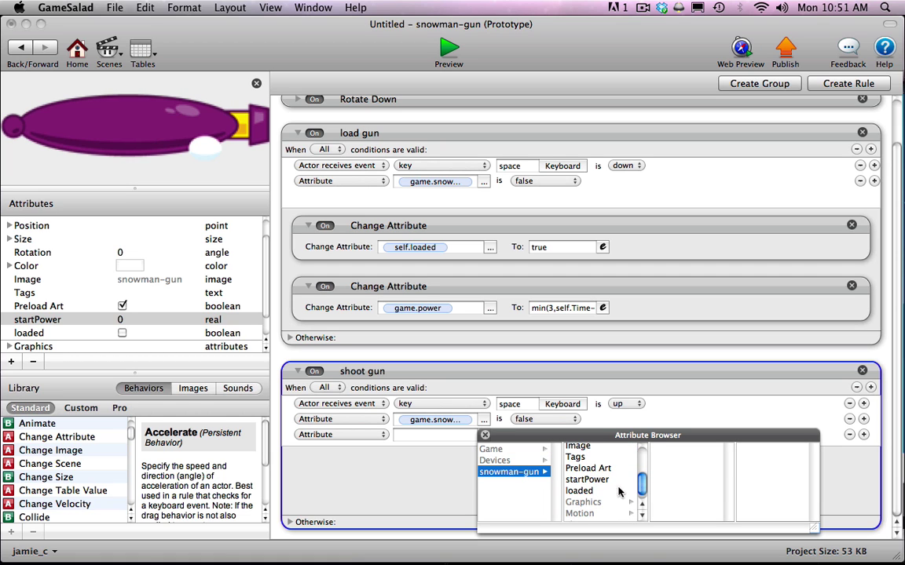
left_click(598, 490)
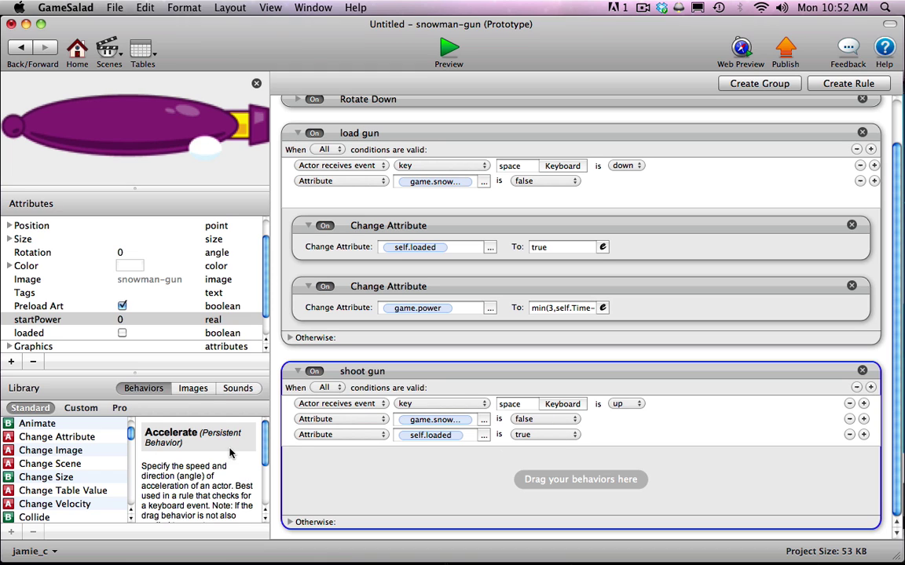
Add a Change Attribute behavior to the shoot gun rule that sets self.loaded to false.
left_click_drag(8, 441, 342, 475)
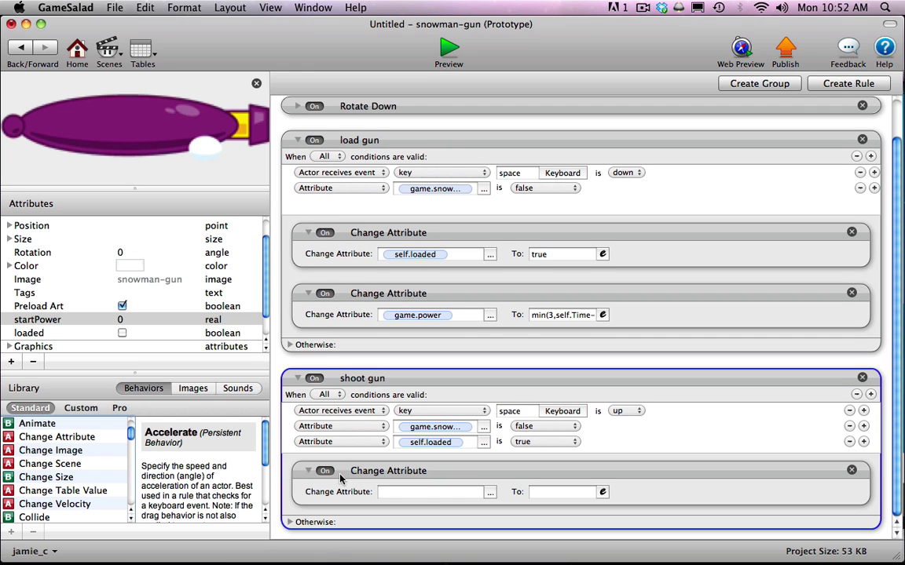
left_click(491, 492)
left_click(518, 501)
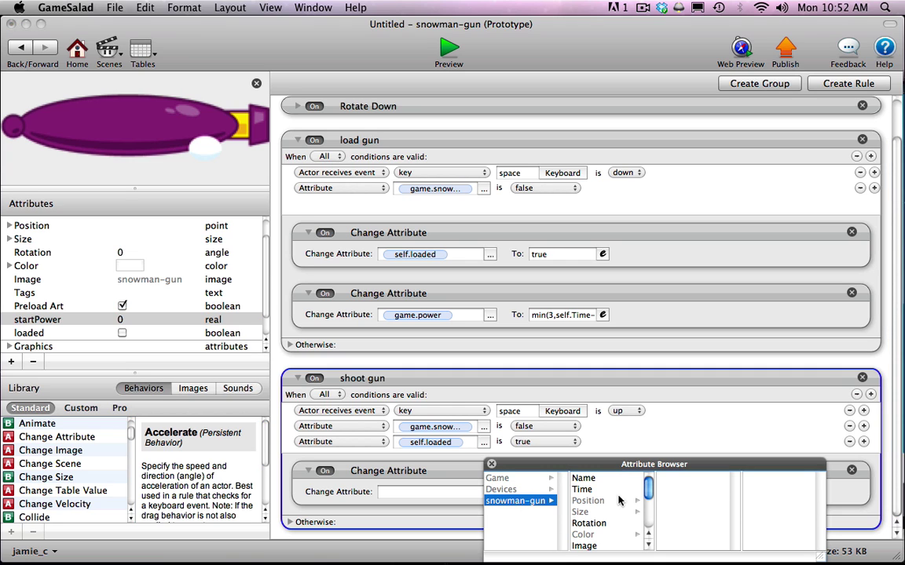
scroll(589, 502, "down", 3)
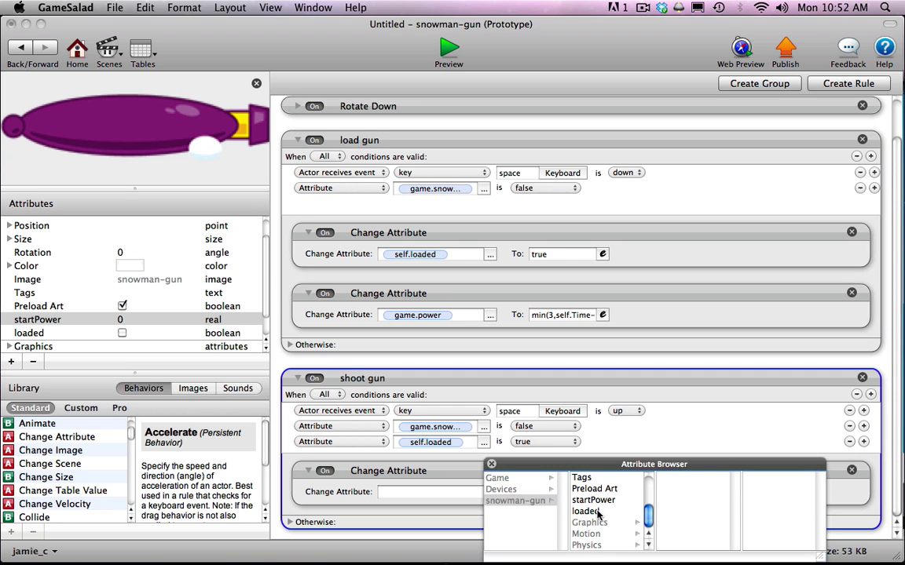
double_click(586, 511)
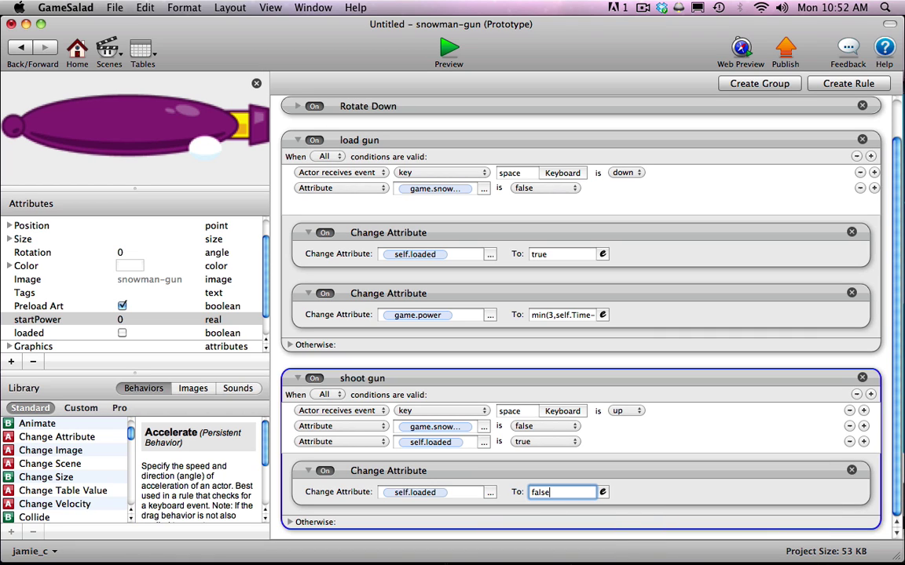
double_click(548, 492)
Add a Spawn Actor behavior below Change Attribute in the shoot gun rule and make it spawn the snow-ball actor.
left_click_drag(130, 435, 130, 503)
left_click_drag(13, 477, 300, 528)
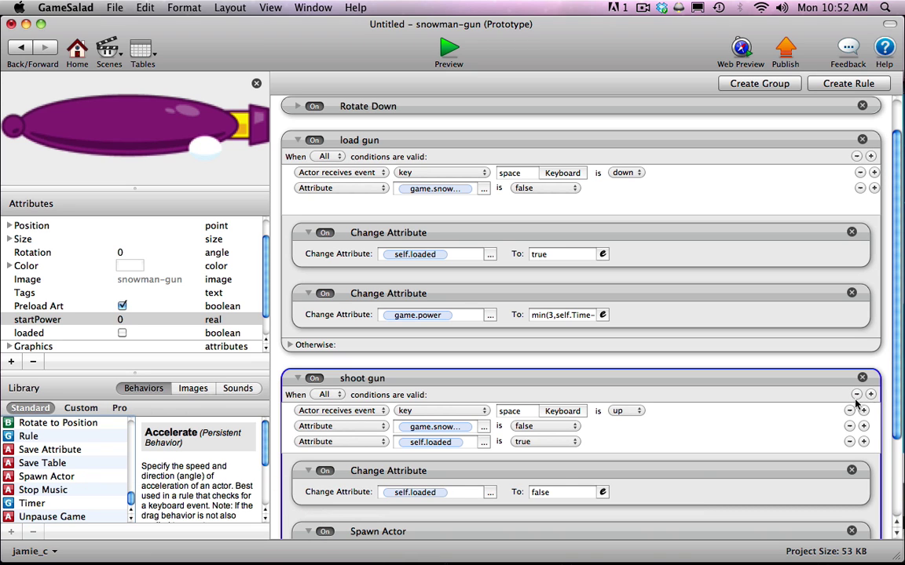
left_click_drag(894, 379, 896, 463)
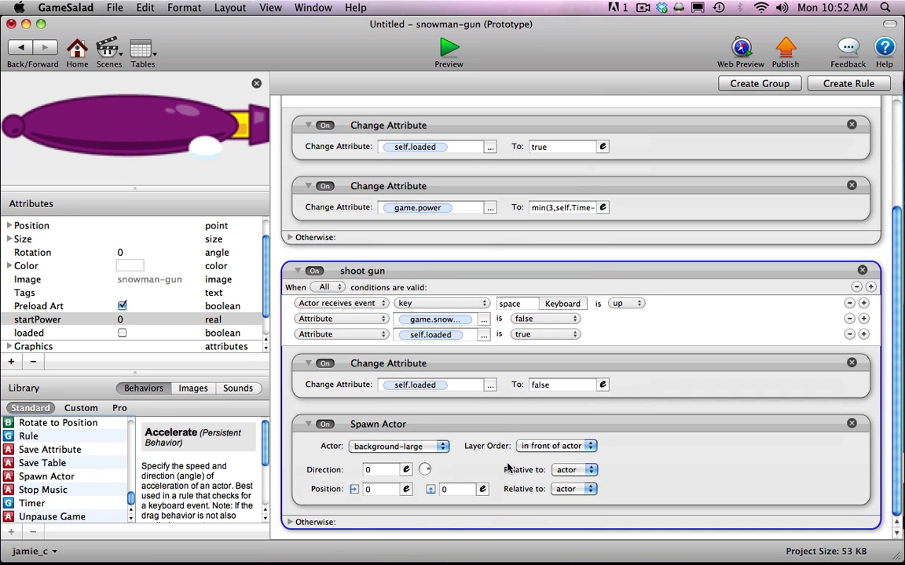
left_click(409, 446)
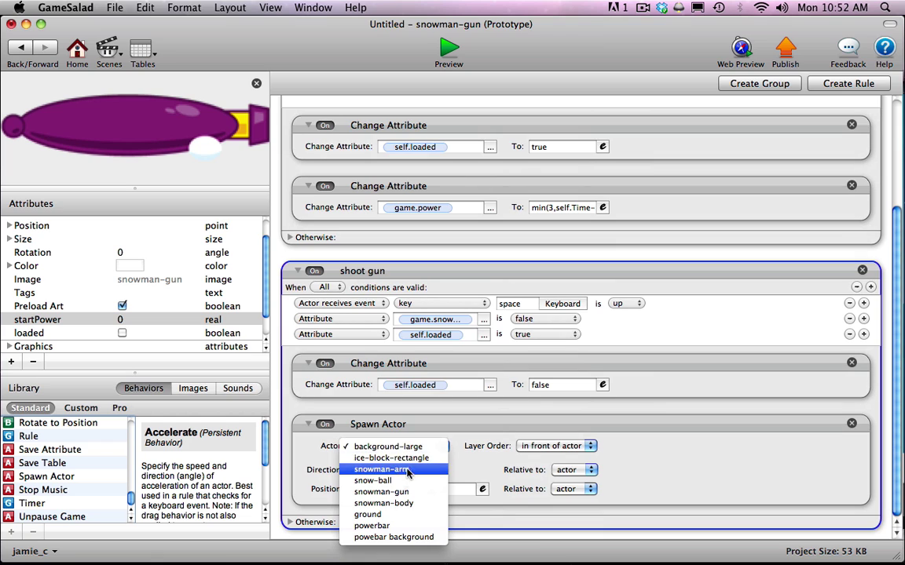
left_click(407, 482)
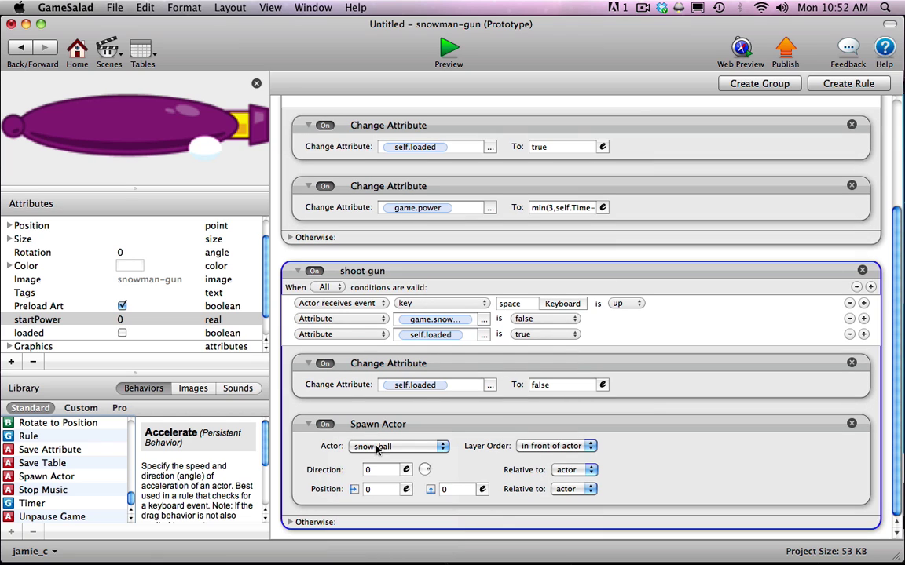
Set the spawned snow-ball's horizontal position to 70 and its layer order to in back of actor.
left_click(376, 490)
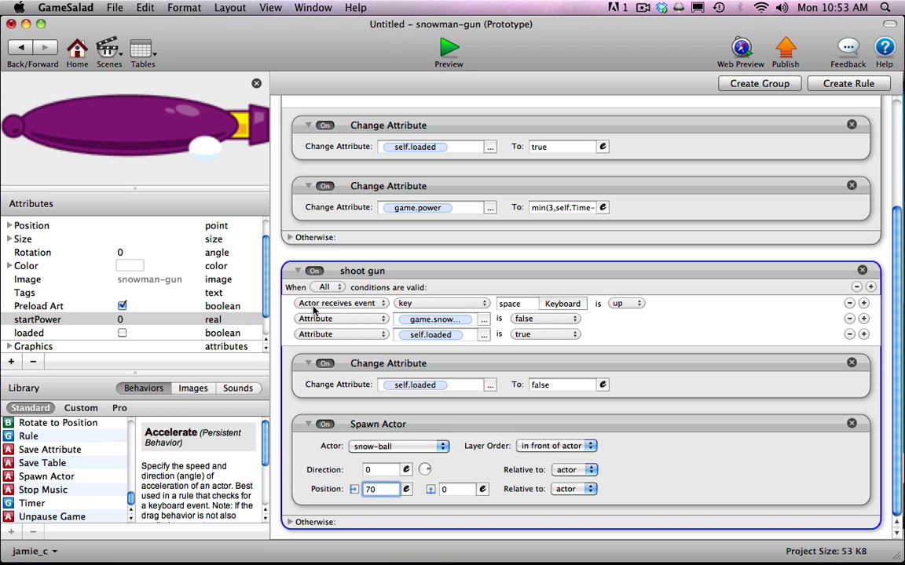
left_click(555, 446)
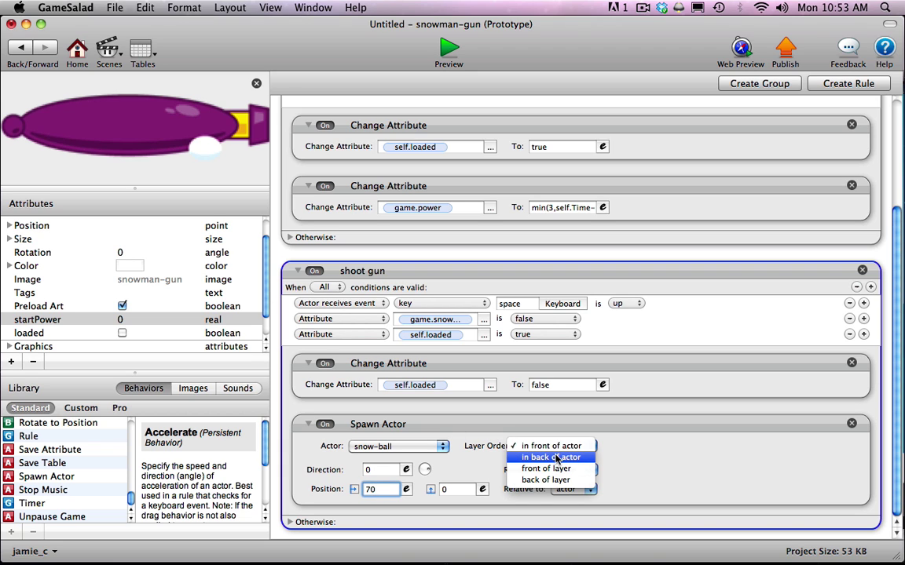
left_click(550, 457)
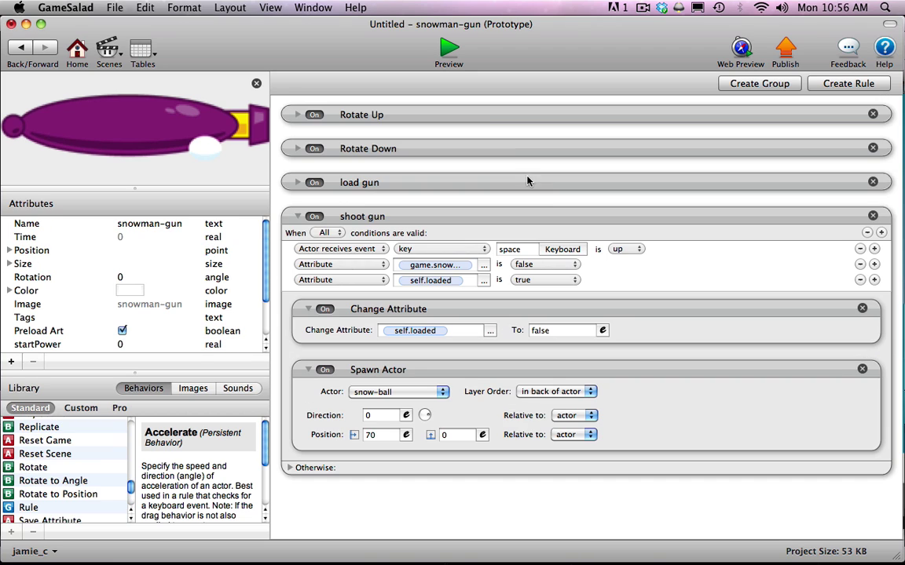
Preview the game to check the gun and power bar, and return to the snowman-gun actor.
left_click(450, 50)
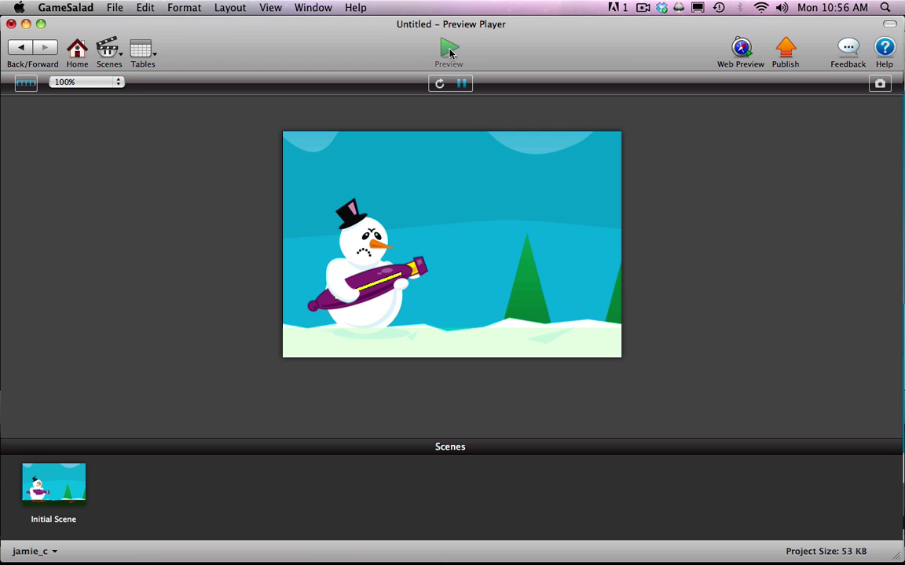
left_click(22, 50)
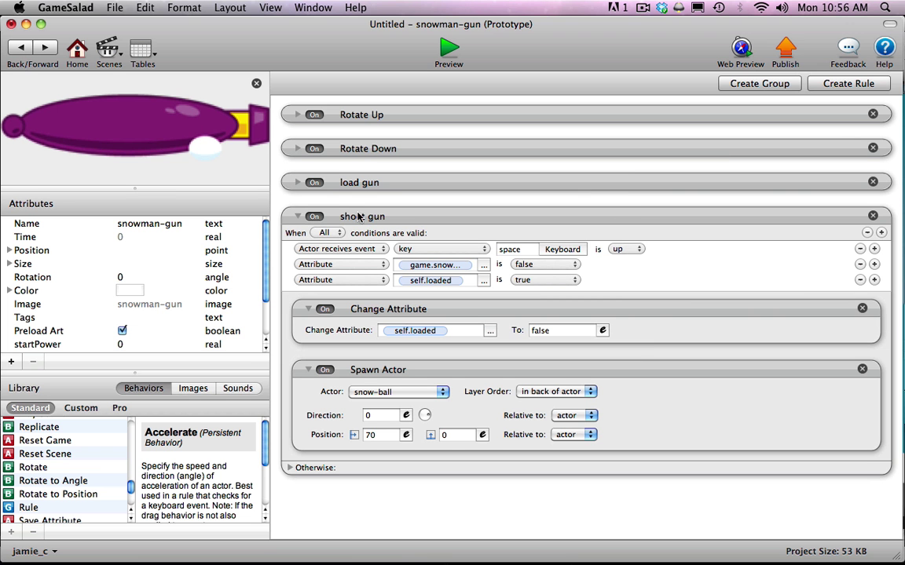
Add a Constrain Attribute behavior at the end of the load gun rule's actions and target it at game.power.
left_click(298, 216)
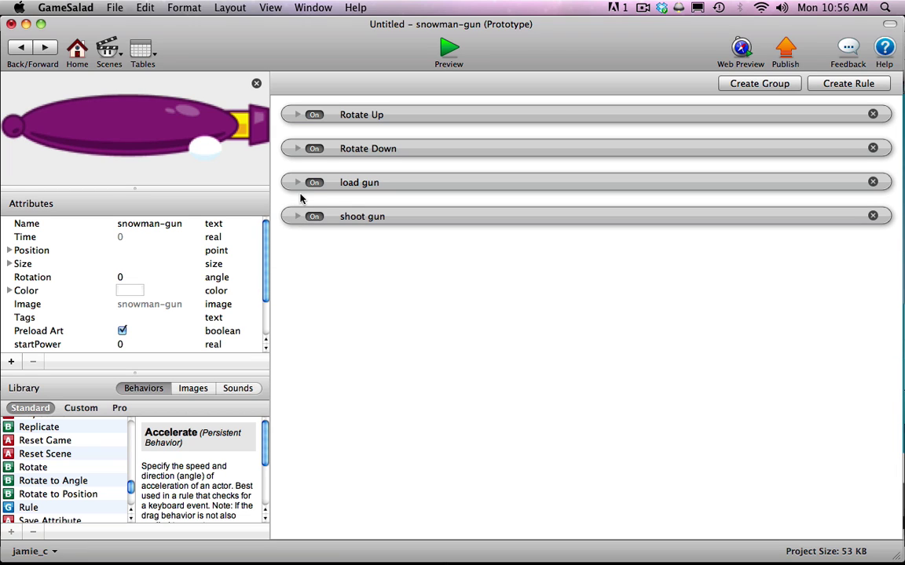
left_click(297, 183)
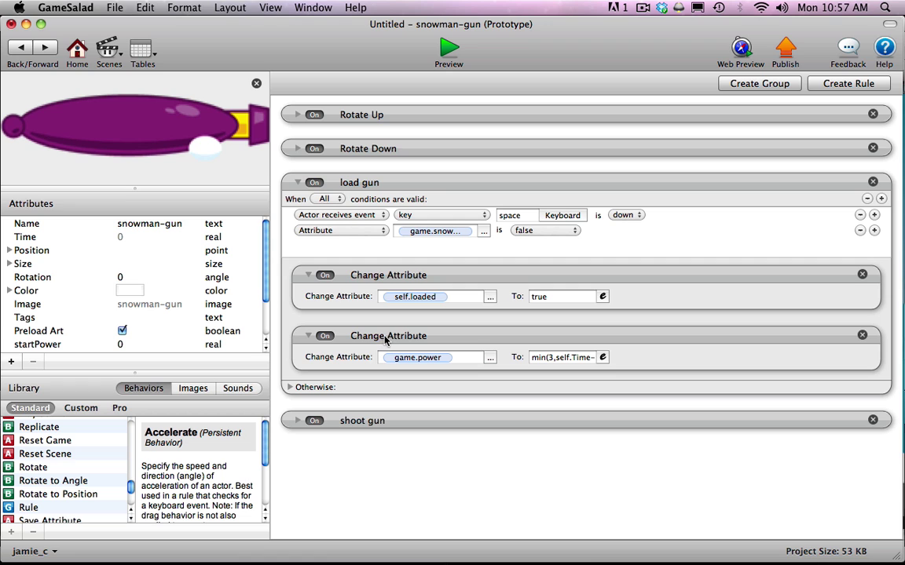
left_click_drag(131, 489, 131, 442)
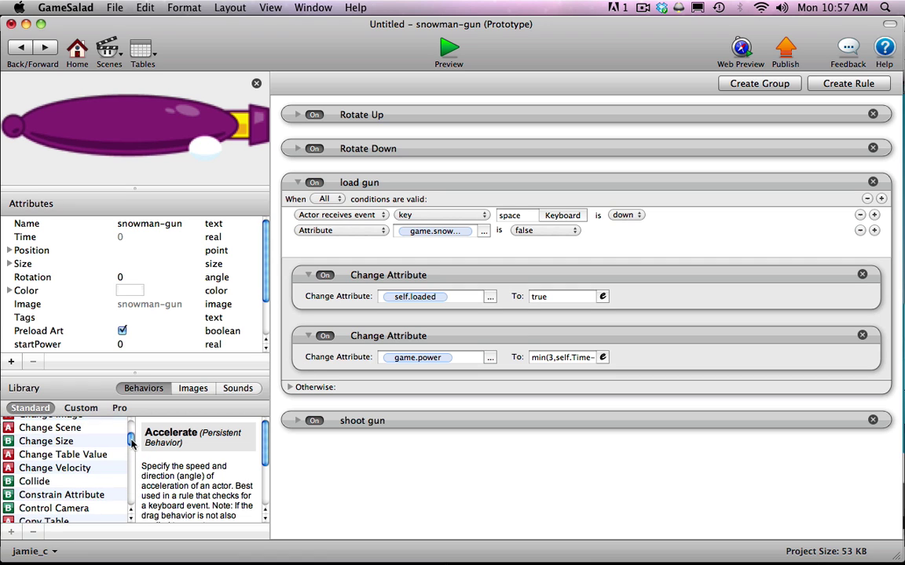
left_click_drag(9, 497, 321, 380)
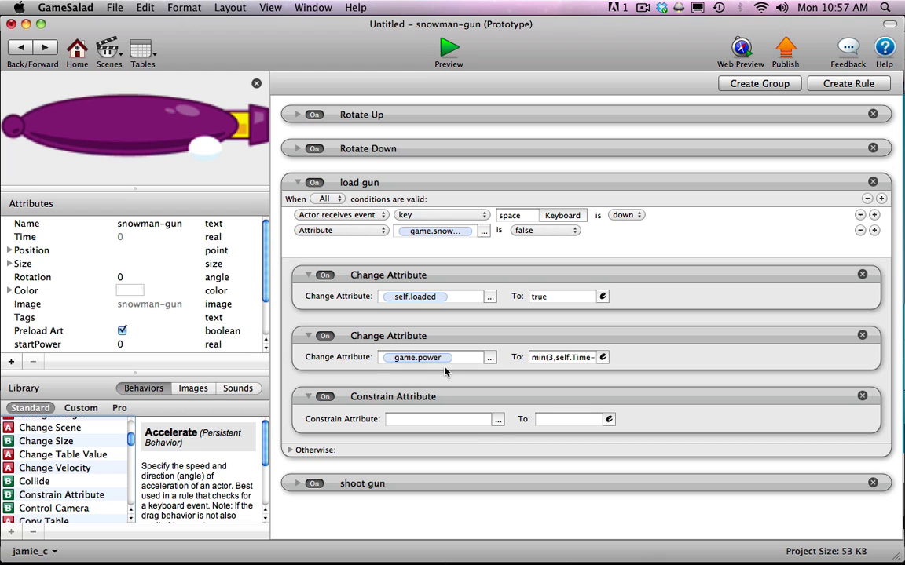
left_click(497, 420)
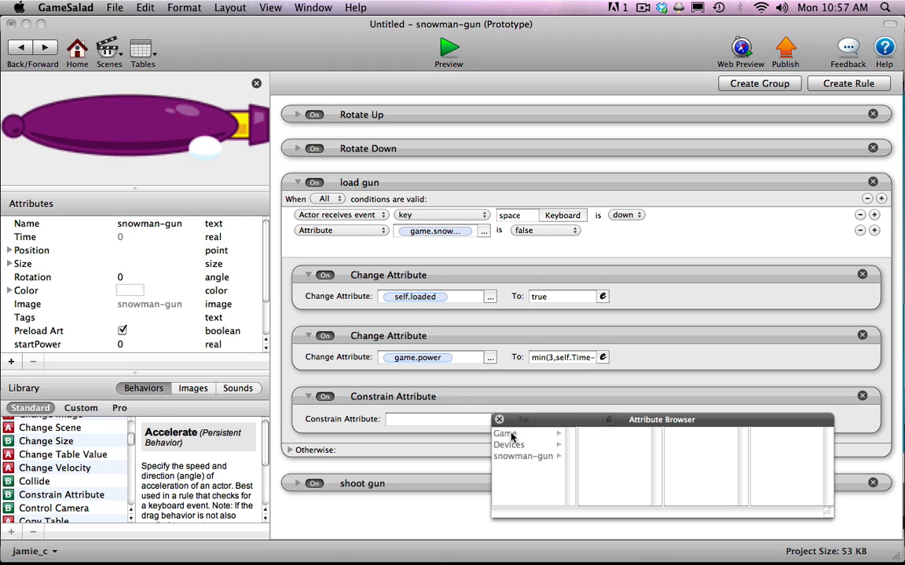
left_click(506, 433)
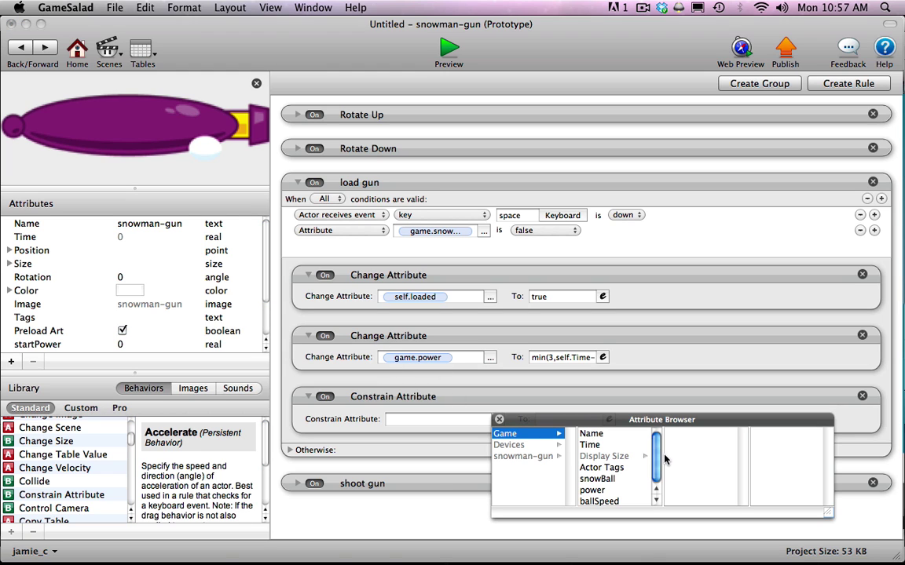
left_click(616, 490)
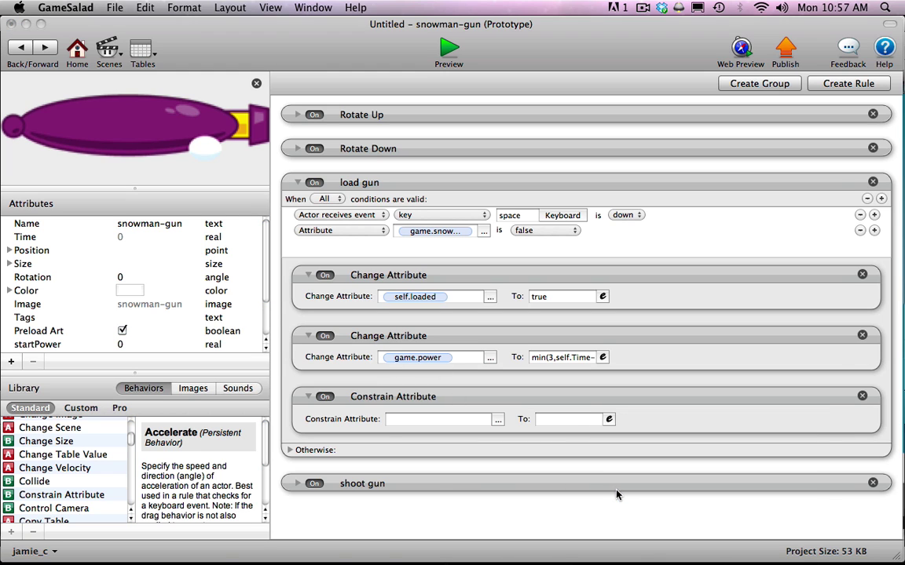
Constrain game.power to min(3,self.Time-self.startPower) and delete the Change Attribute behavior for game.power from the load gun rule.
left_click(608, 420)
left_click(648, 440)
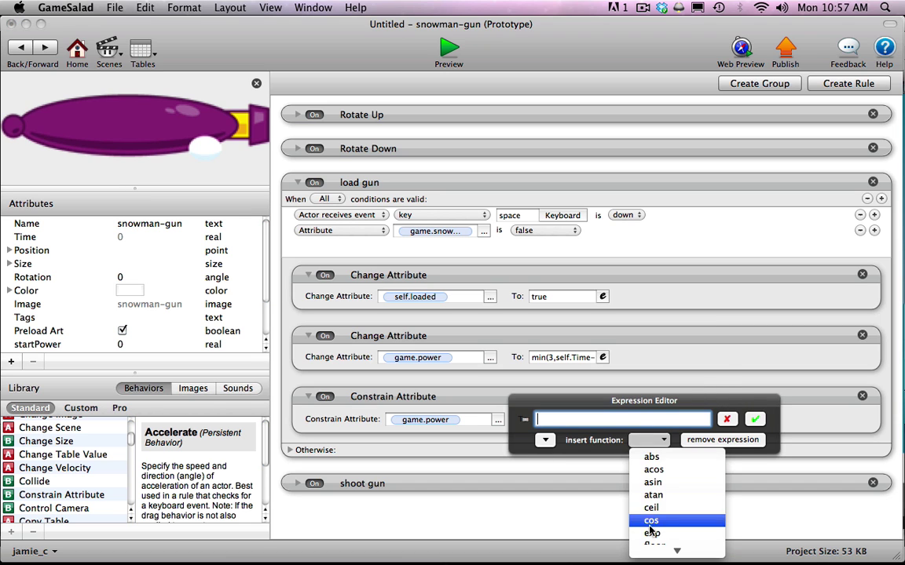
left_click(653, 444)
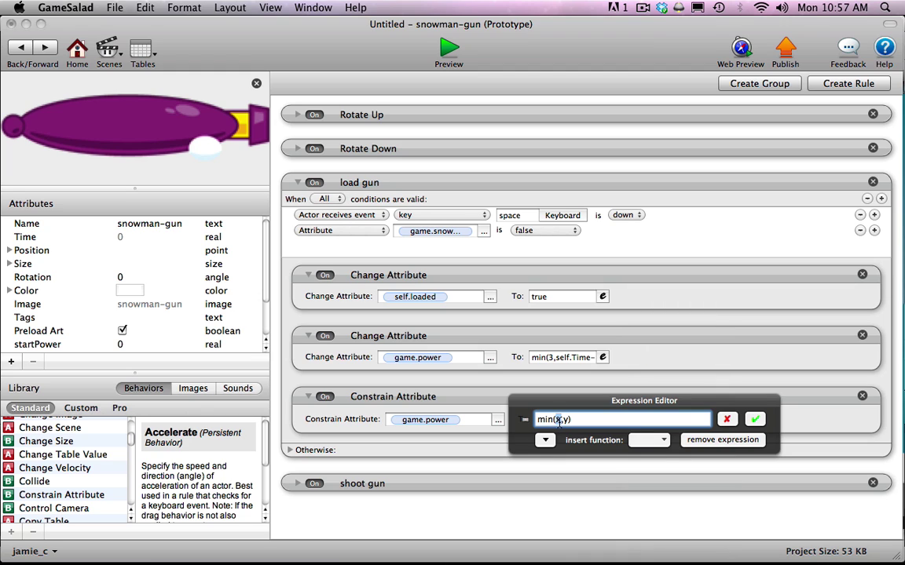
type("3")
left_click(545, 441)
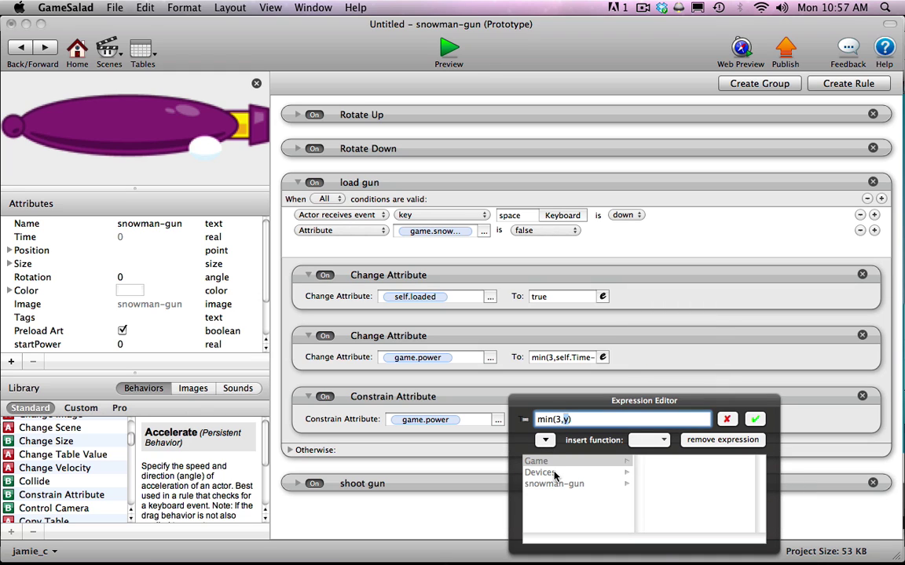
left_click(571, 485)
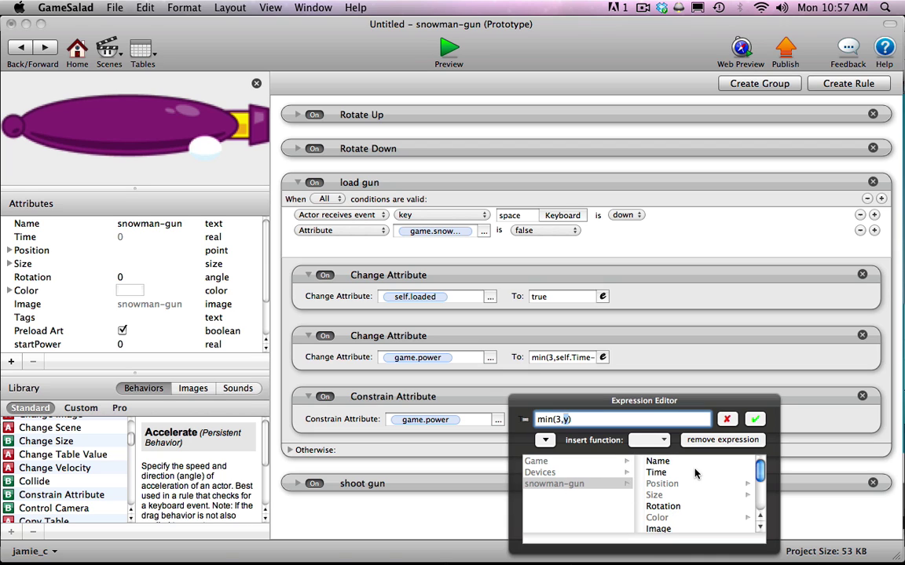
left_click(663, 472)
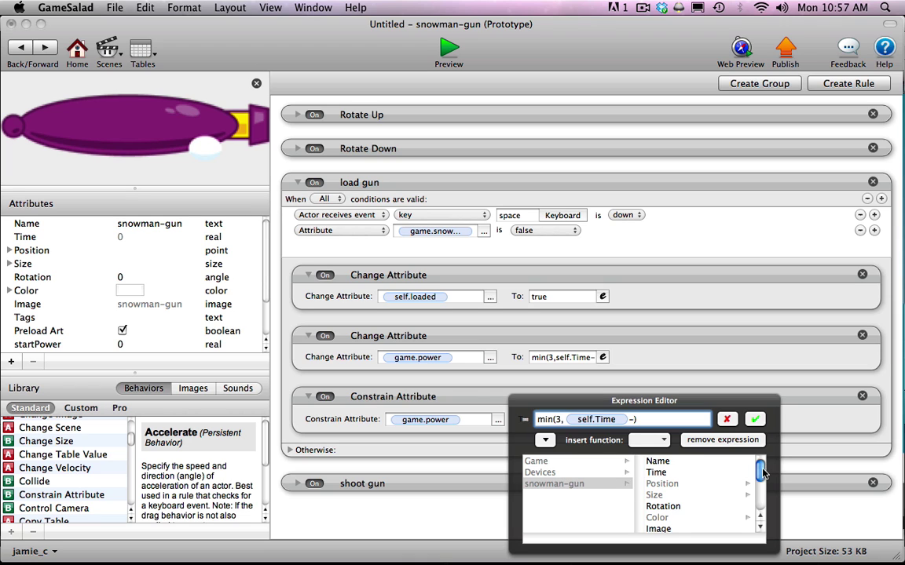
scroll(691, 495, "down", 4)
left_click(676, 482)
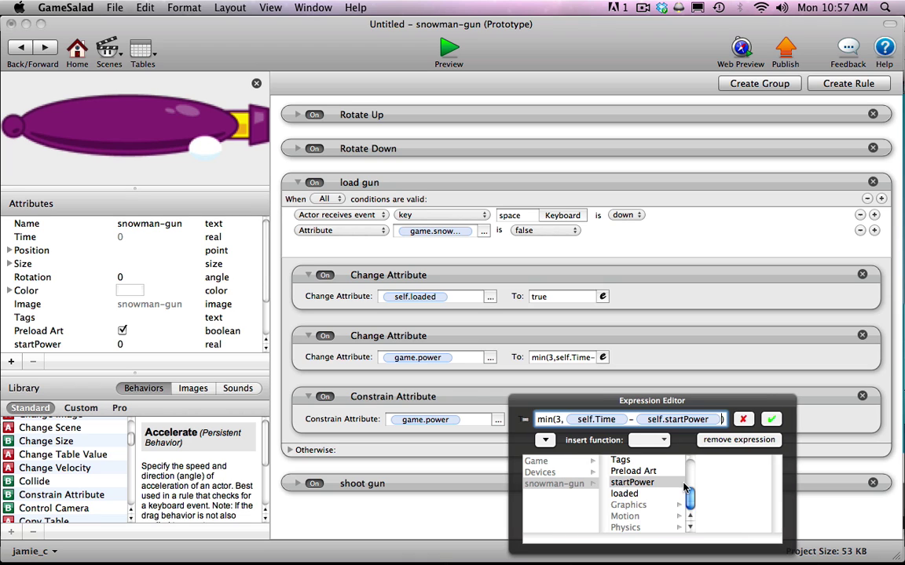
left_click(773, 419)
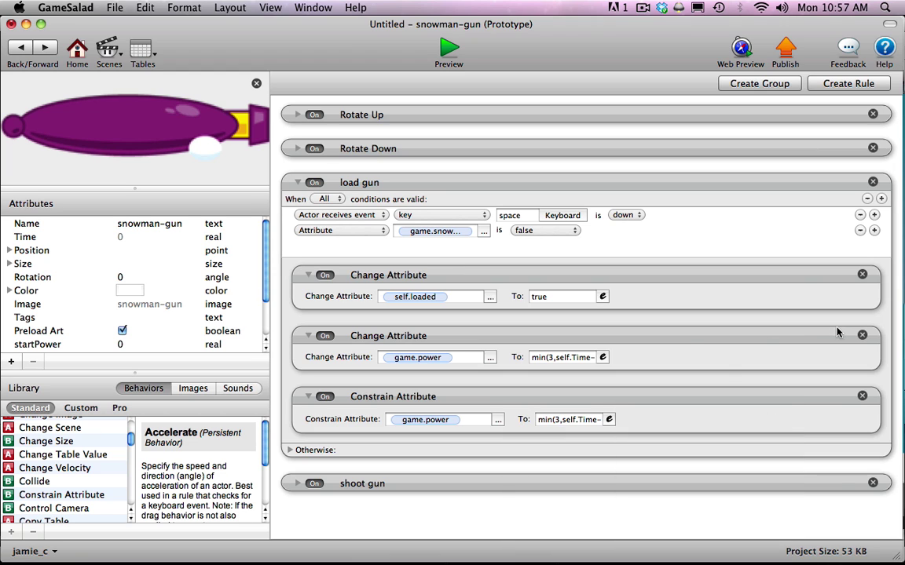
left_click(861, 335)
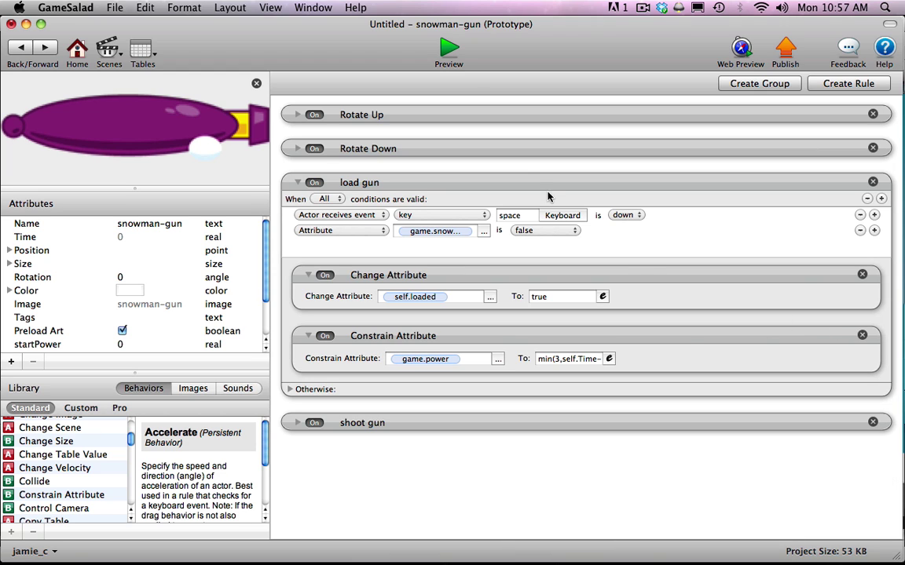
Preview the game, restarting it several times to test gun loading and shooting, and return to the snowman-gun actor.
left_click(447, 48)
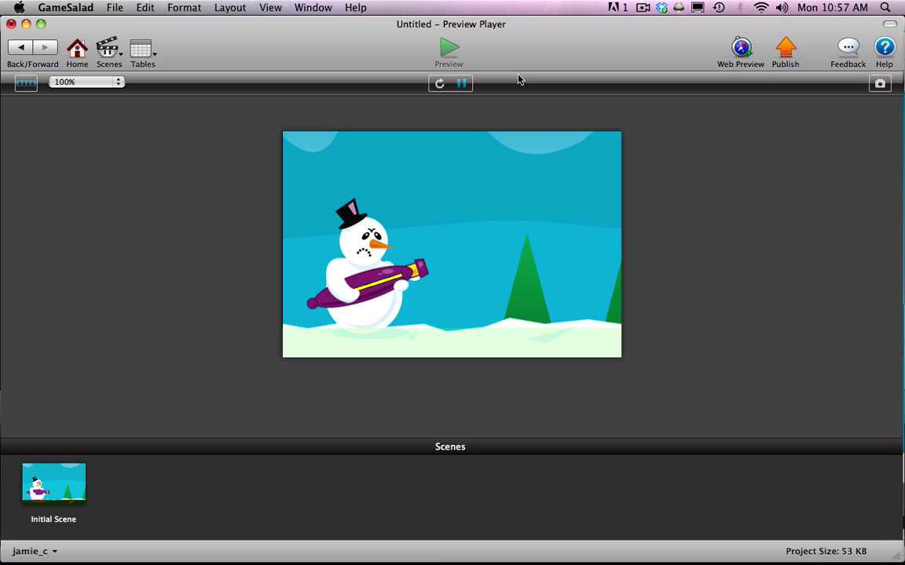
left_click(439, 87)
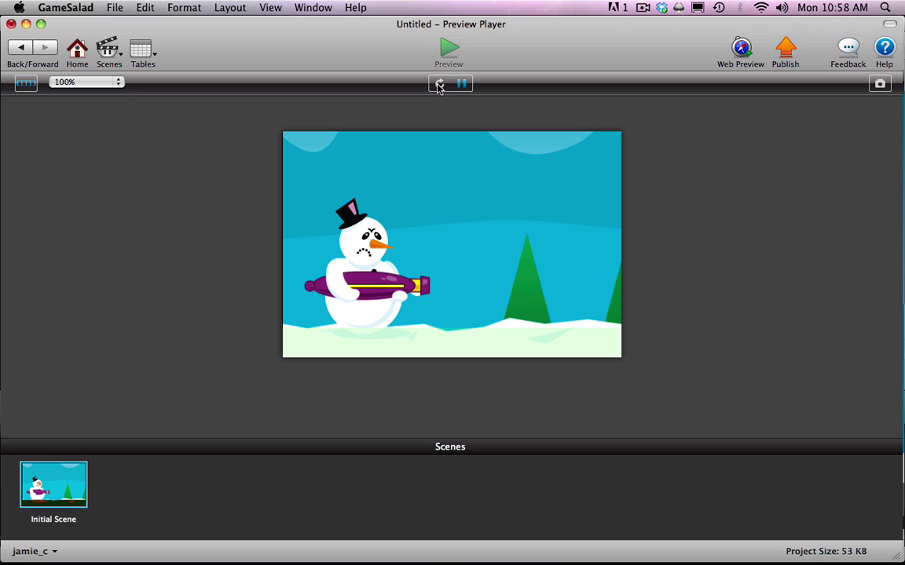
left_click(439, 88)
left_click(439, 87)
left_click(439, 87)
left_click(23, 49)
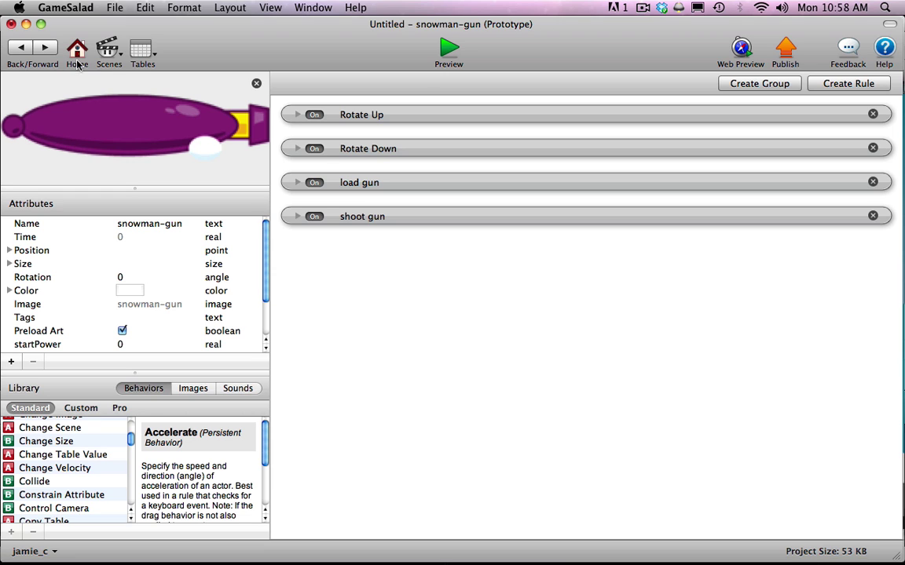
Preview the game again, rotate the gun upward to test it, and go back to the Initial Scene editor.
left_click(449, 49)
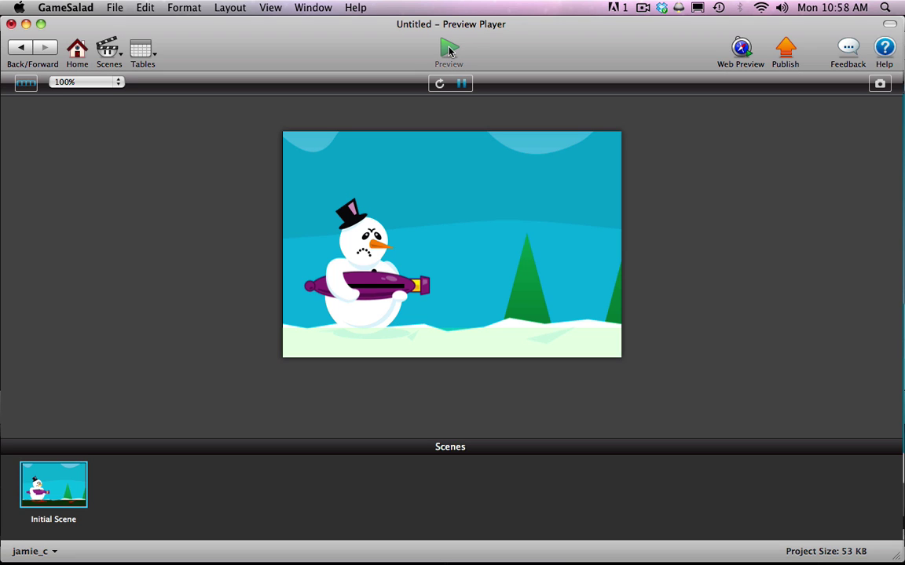
key("Up")
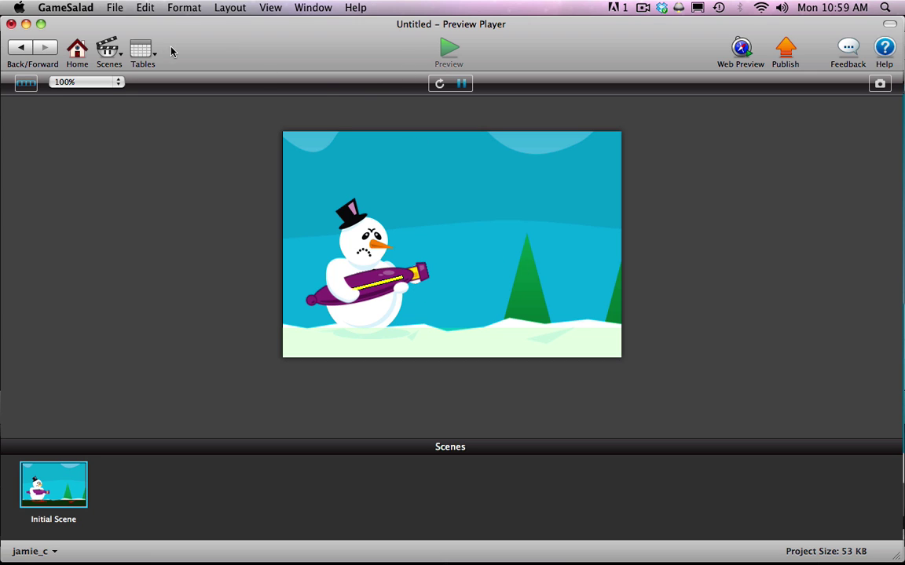
left_click(20, 47)
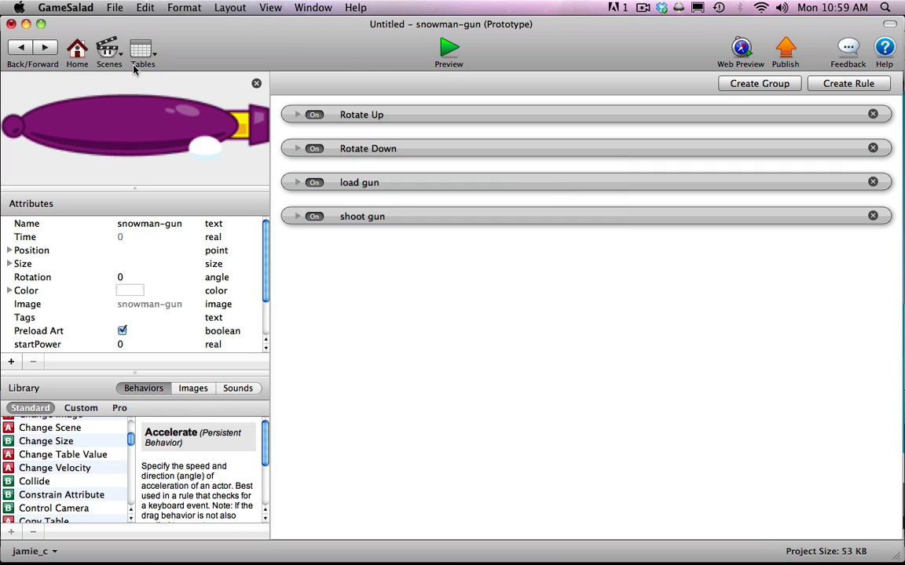
left_click(19, 48)
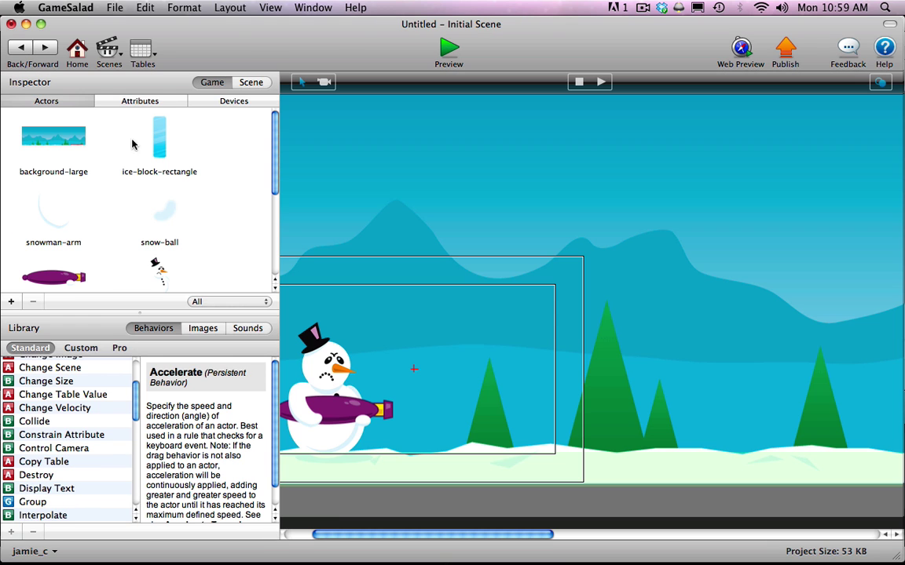
Open the snow-ball actor for editing and check its width and height attributes.
left_click(164, 216)
double_click(163, 216)
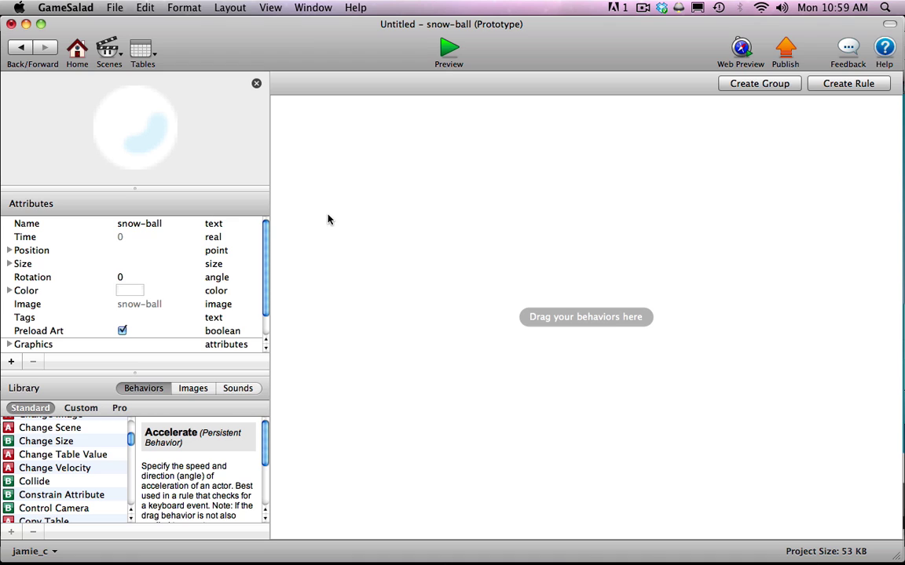
left_click(9, 263)
left_click(9, 264)
left_click(9, 263)
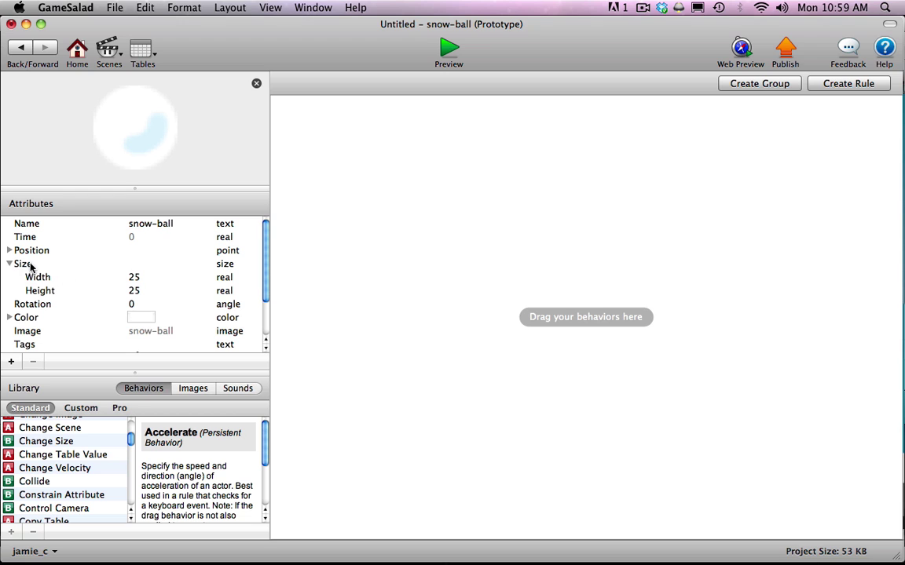
left_click(9, 263)
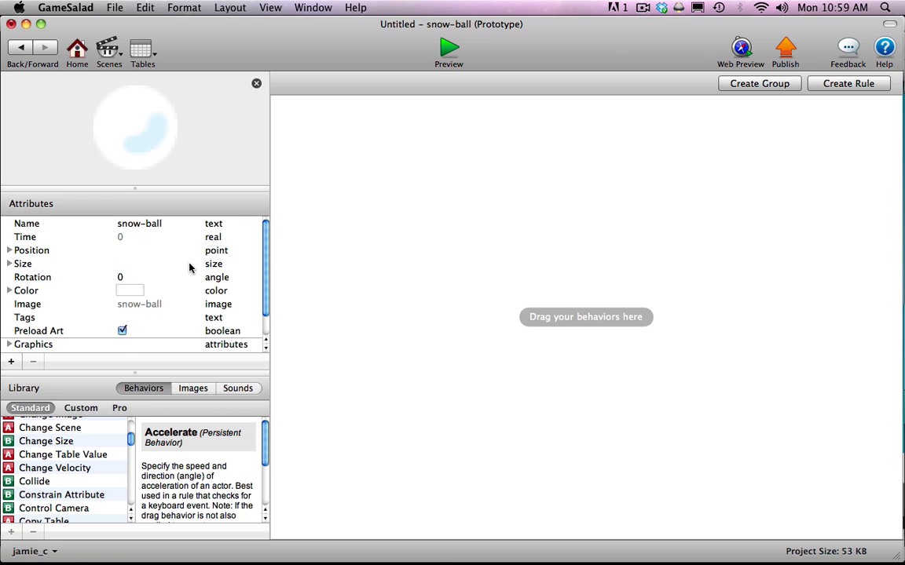
Add an Accelerate behavior to the snow-ball actor with direction 270 and acceleration 300.
scroll(131, 438, "up", 5)
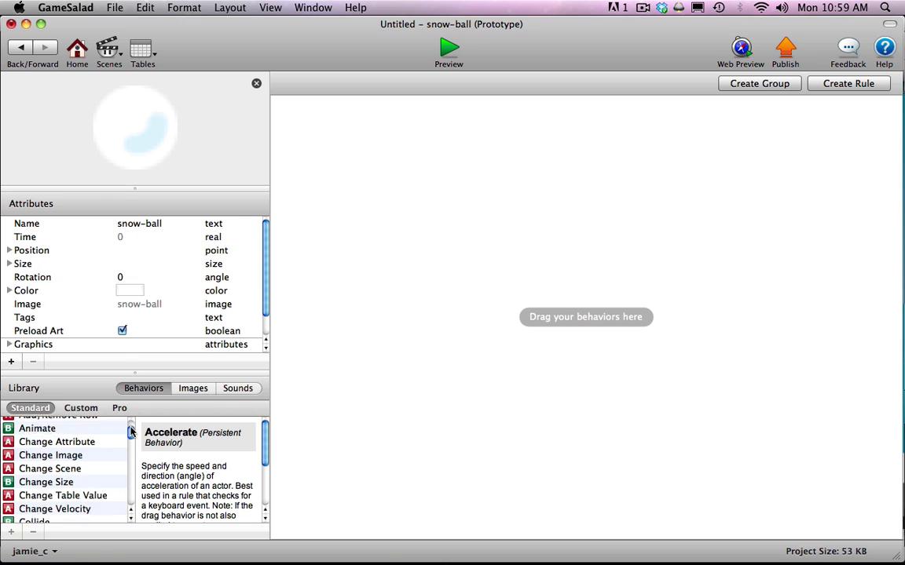
left_click_drag(7, 427, 383, 182)
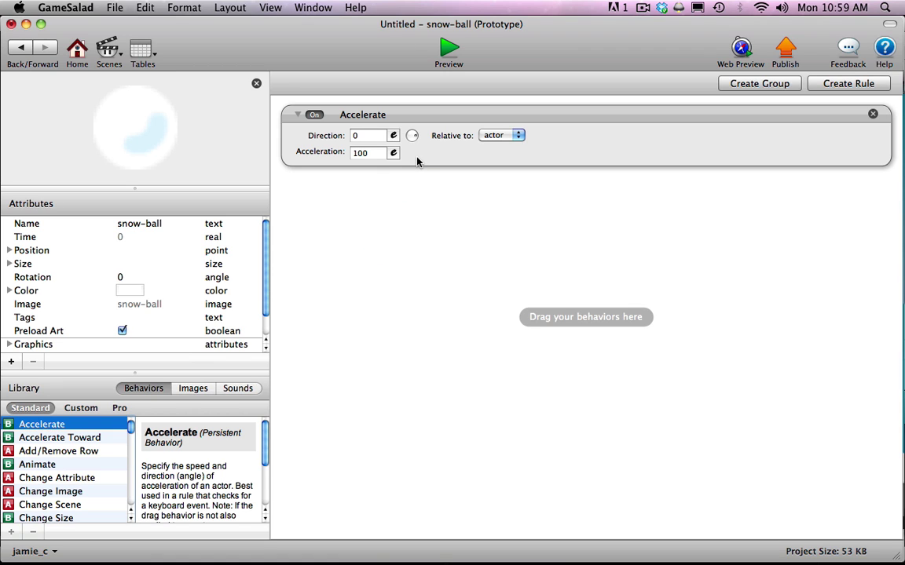
left_click(371, 137)
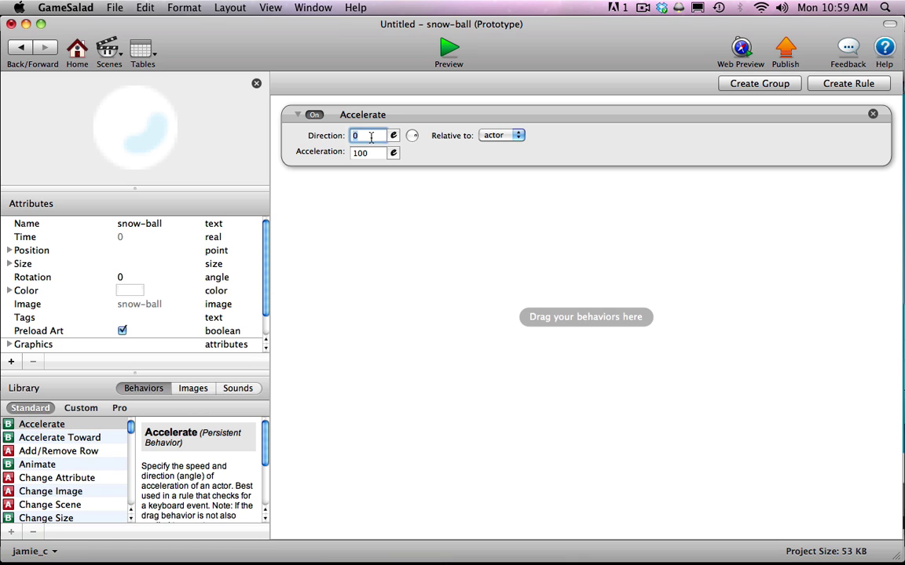
type("27")
double_click(360, 135)
left_click(409, 139)
mouse_move(409, 139)
left_mouse_down()
mouse_move(414, 134)
mouse_move(413, 148)
left_mouse_up()
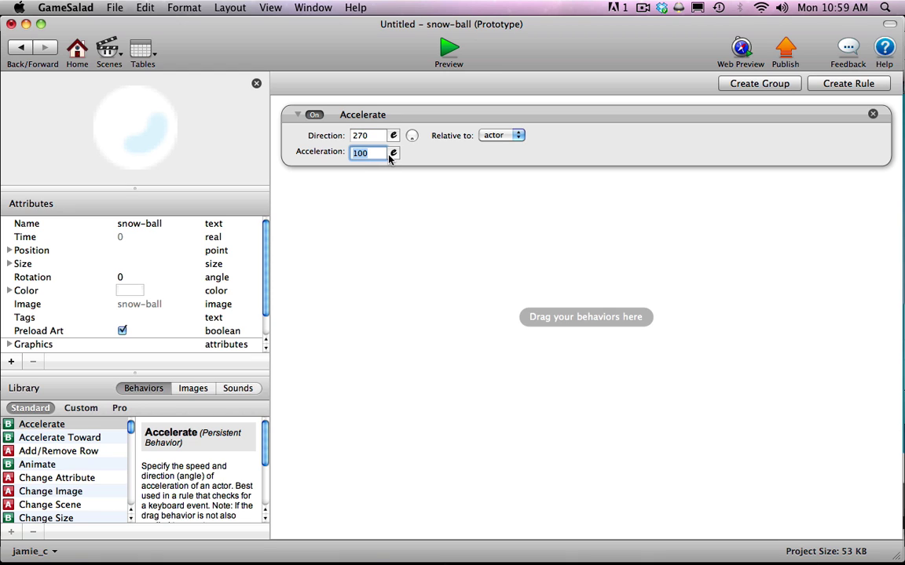
type("300")
key("Return")
left_click(375, 154)
left_click_drag(378, 154, 326, 141)
Set both the density and the friction in the snow-ball actor's physics attributes to 25.
scroll(266, 278, "down", 1)
scroll(266, 277, "down", 2)
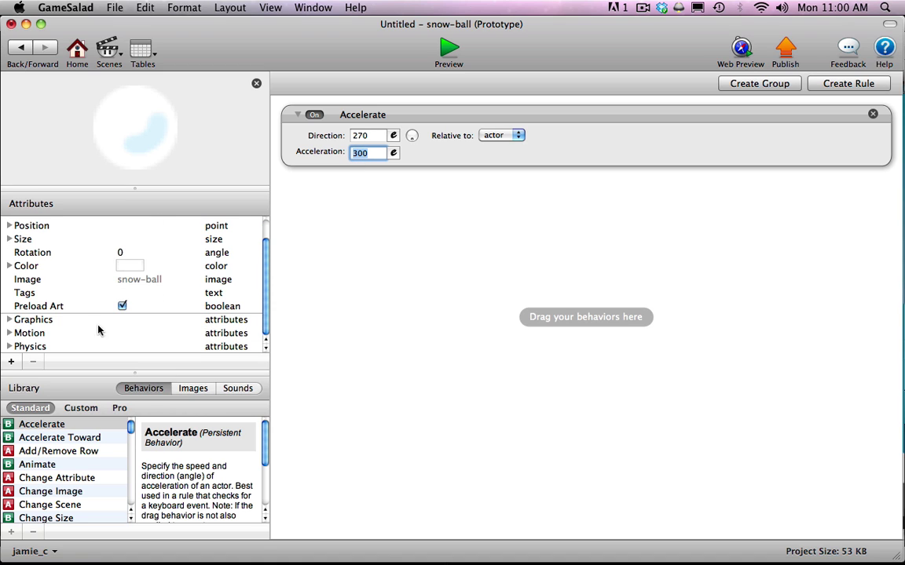
left_click(9, 346)
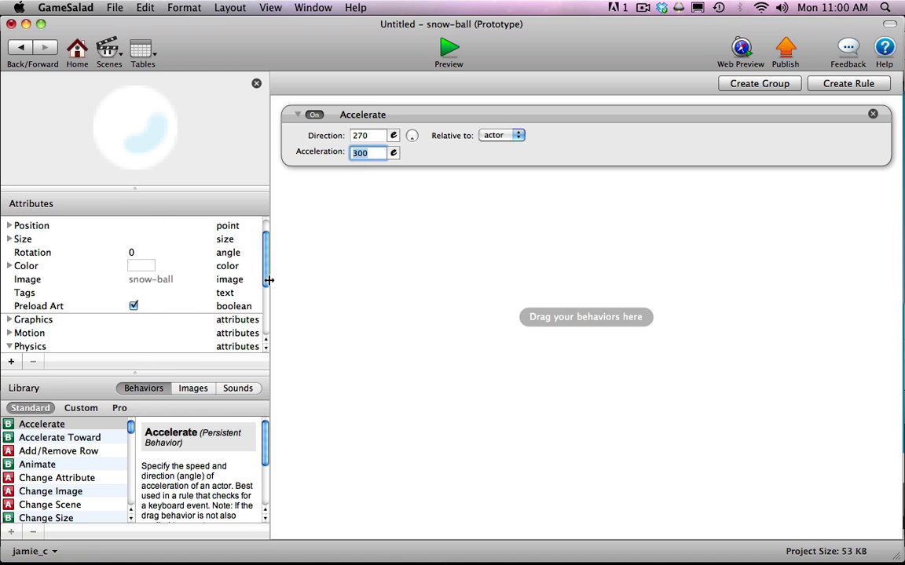
left_click_drag(269, 285, 259, 311)
scroll(224, 314, "down", 3)
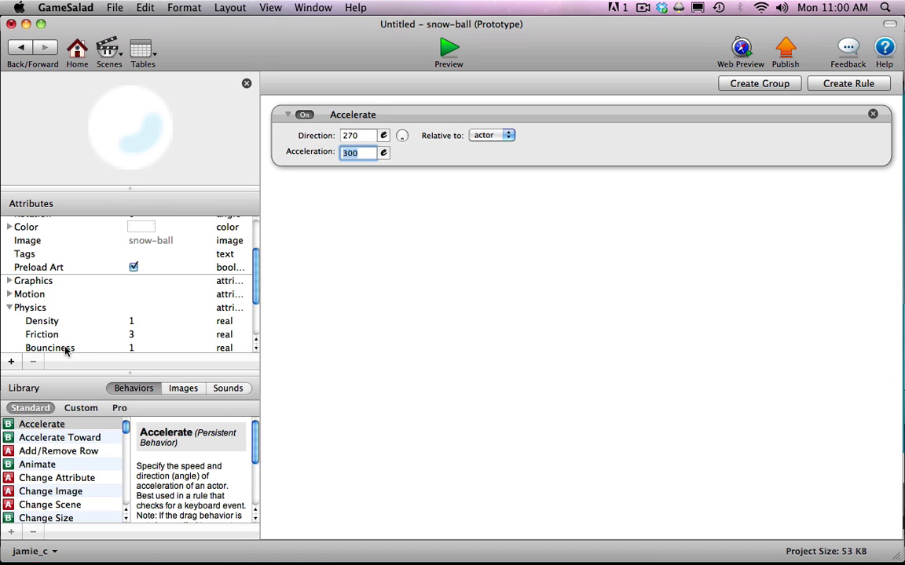
left_click_drag(255, 281, 256, 292)
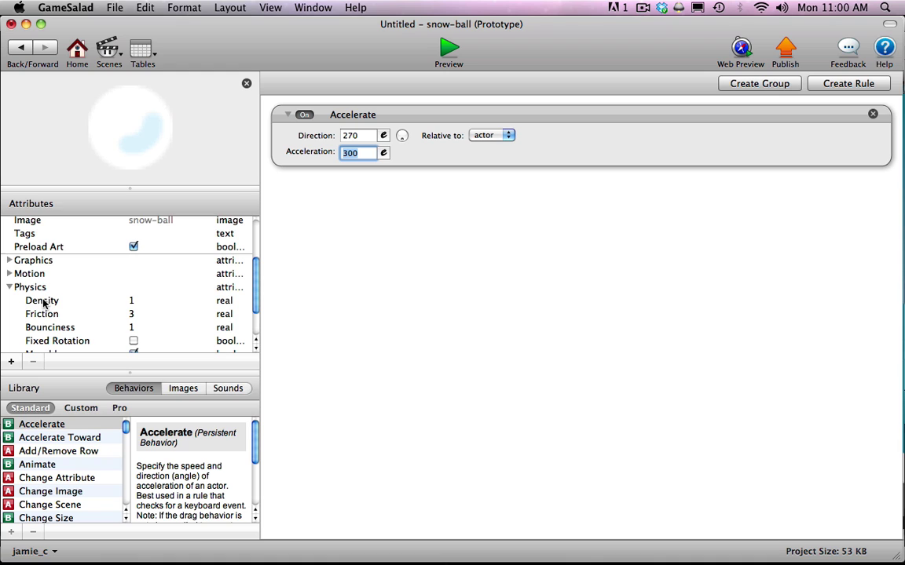
left_click(132, 303)
left_click(135, 303)
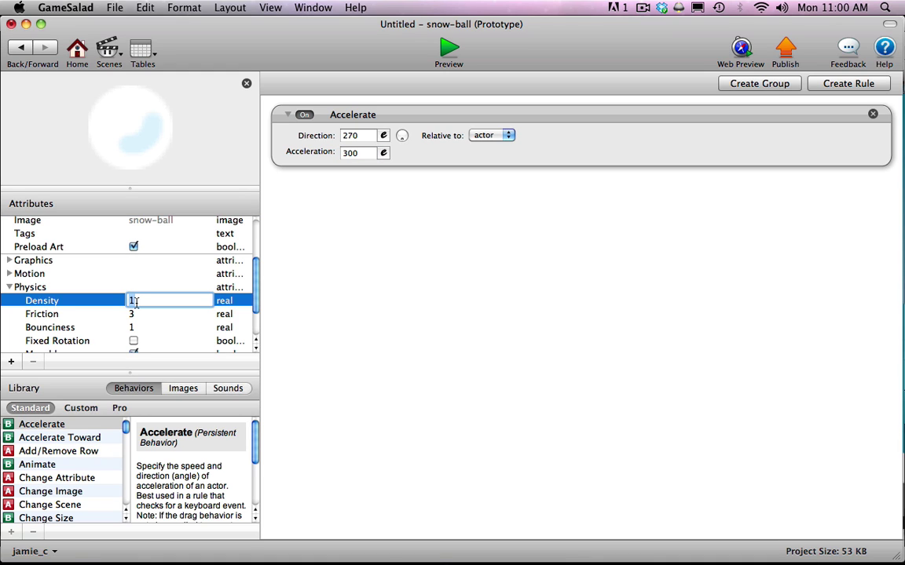
type("25")
left_click(132, 314)
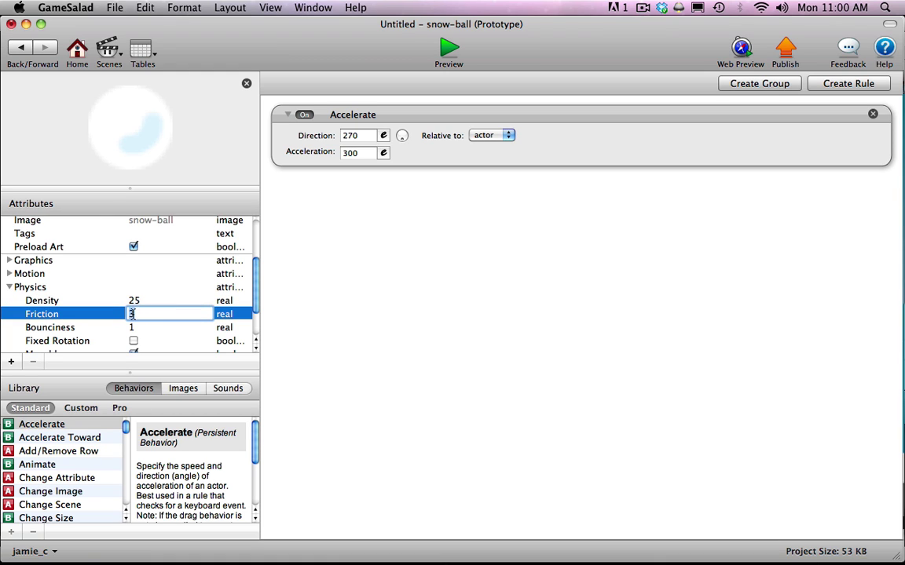
type("25")
Set the snow-ball actor's bounciness to 0.3 and collapse its physics attributes.
left_click(133, 326)
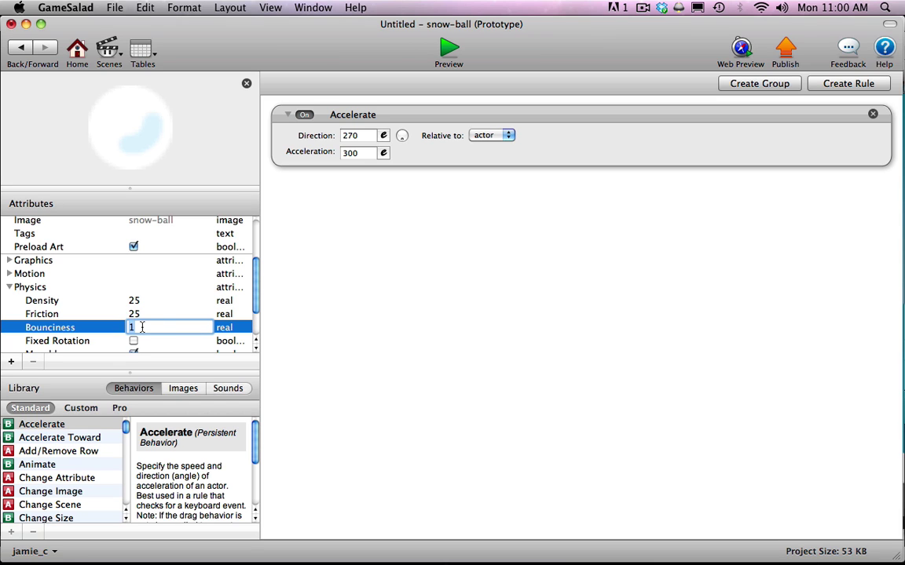
type("0.3")
key("Tab")
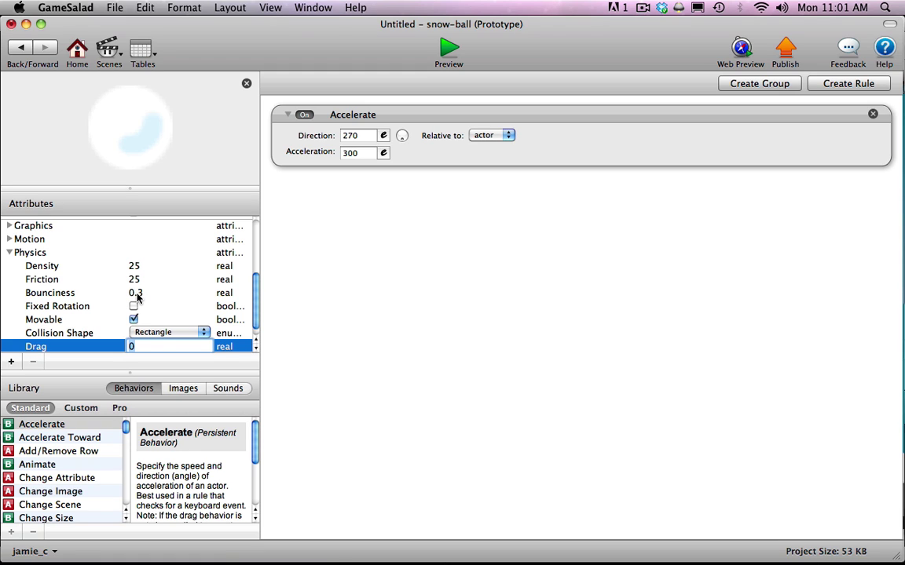
left_click(8, 252)
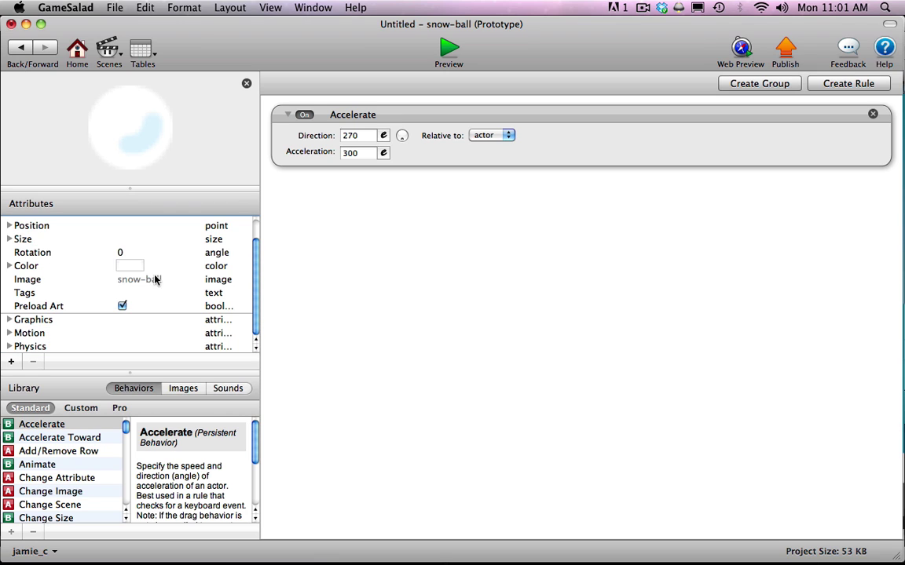
scroll(157, 279, "up", 2)
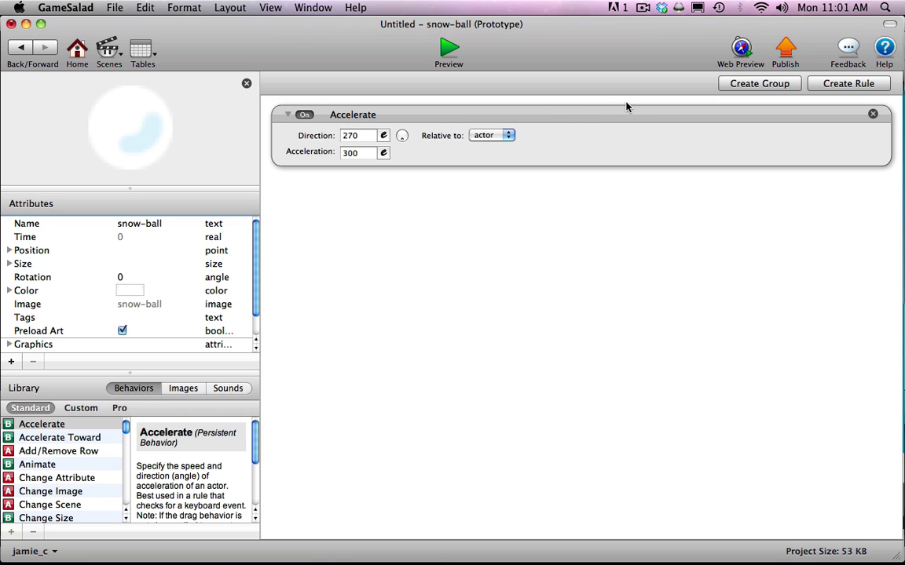
Add a Change Velocity behavior below Accelerate and set its speed to the expression game.power*600.
scroll(63, 471, "down", 3)
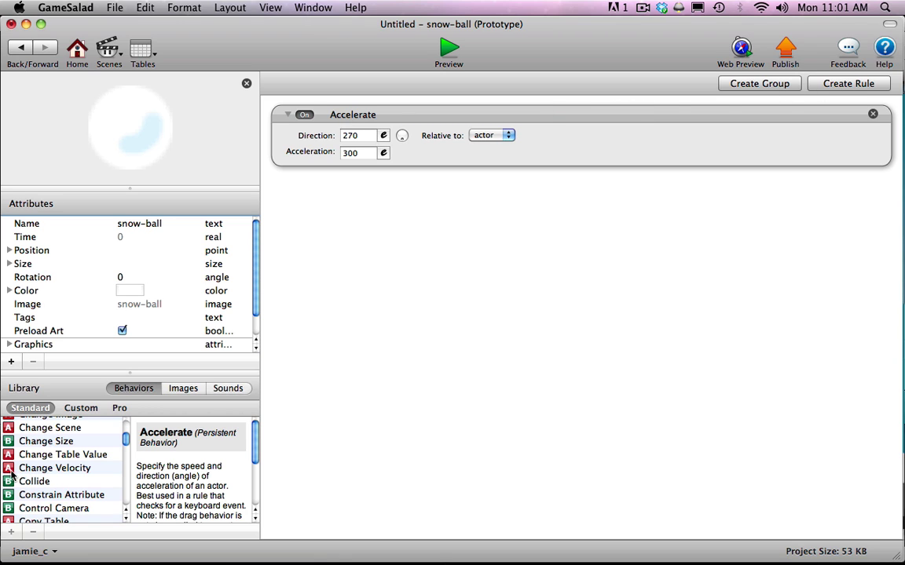
left_click_drag(54, 469, 336, 295)
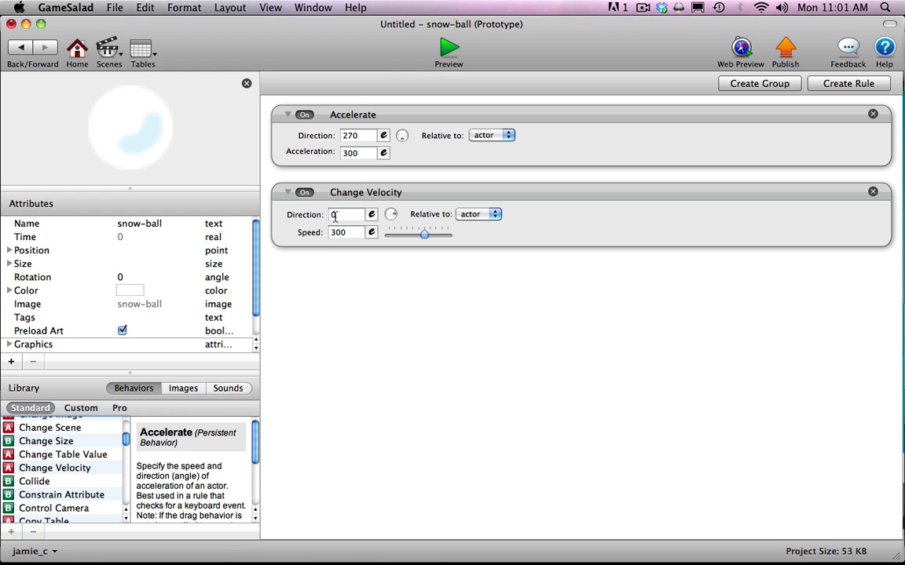
left_click(372, 232)
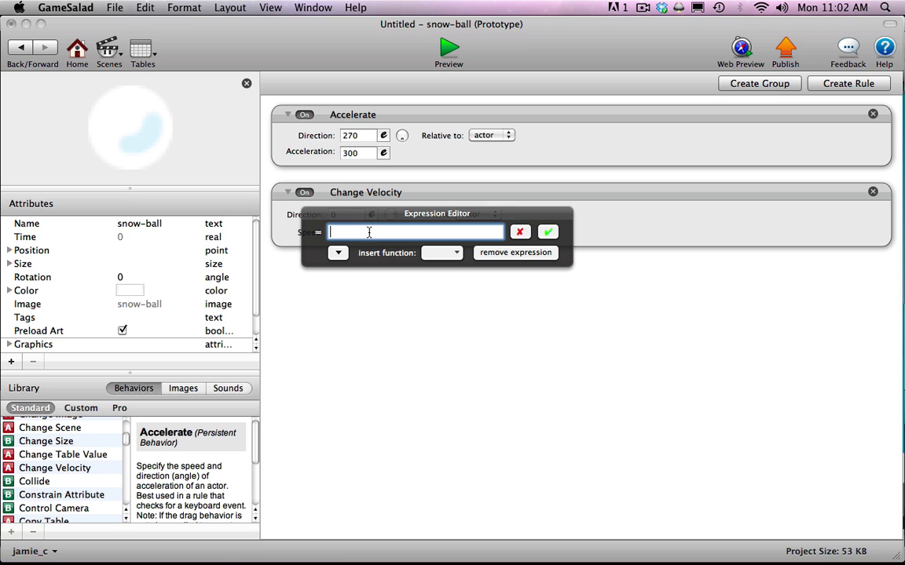
left_click(339, 252)
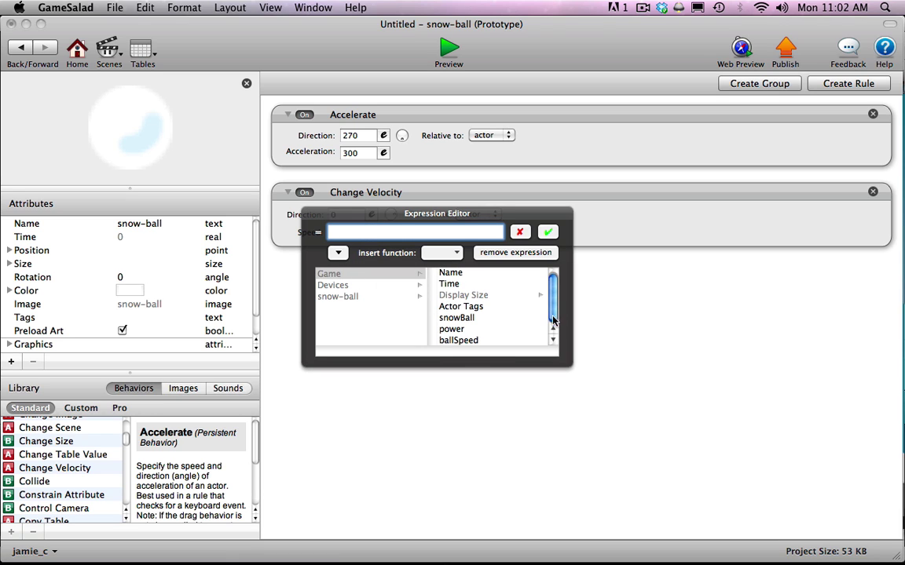
left_click(462, 331)
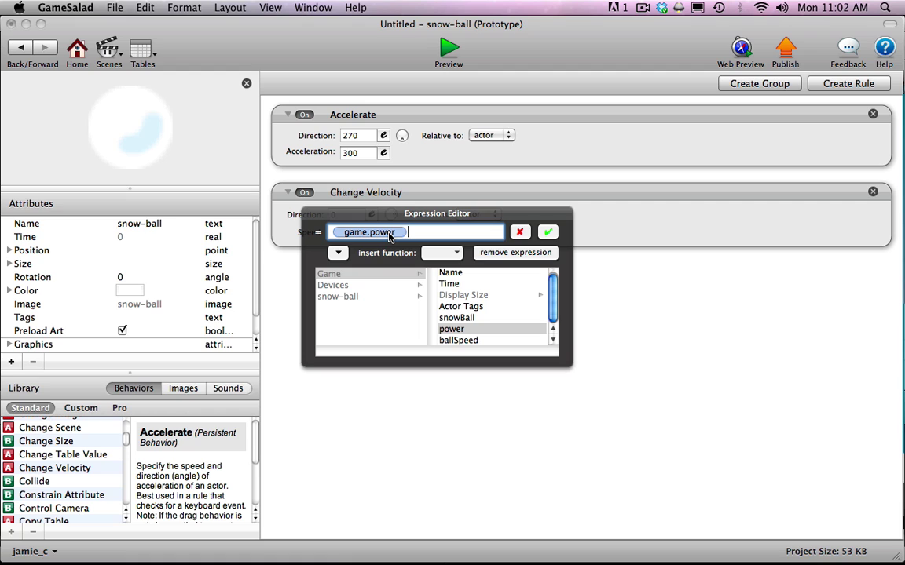
type("*600")
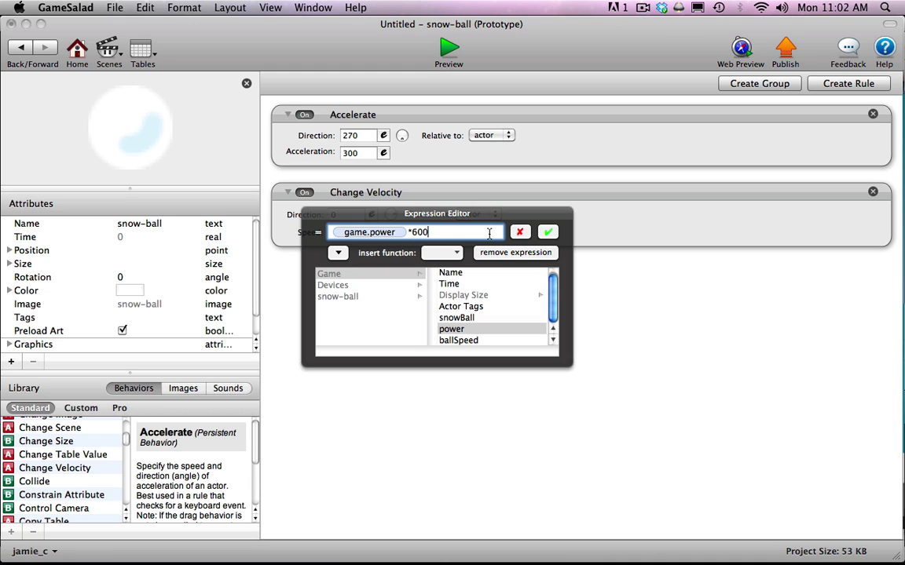
left_click(547, 232)
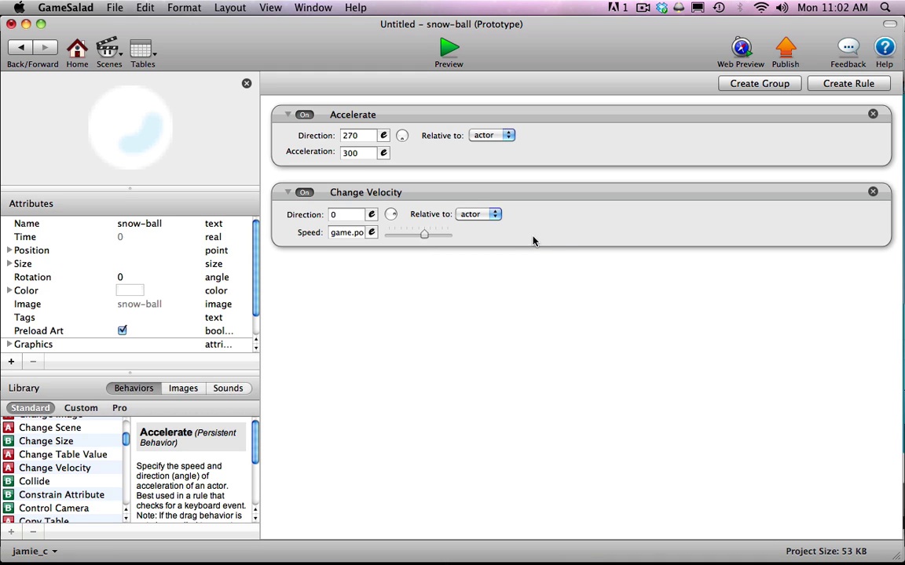
Make the Accelerate behavior's direction relative to the scene.
left_click(354, 116)
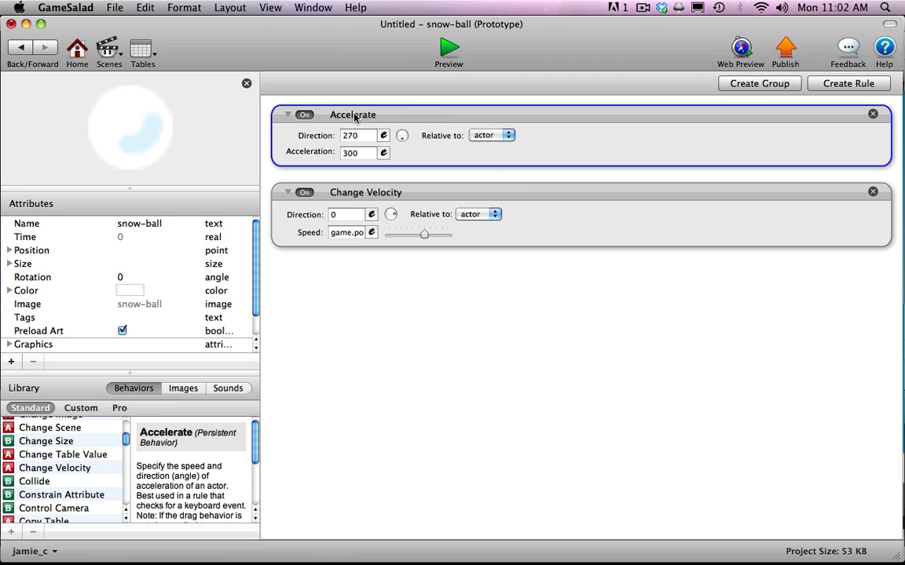
left_click(487, 135)
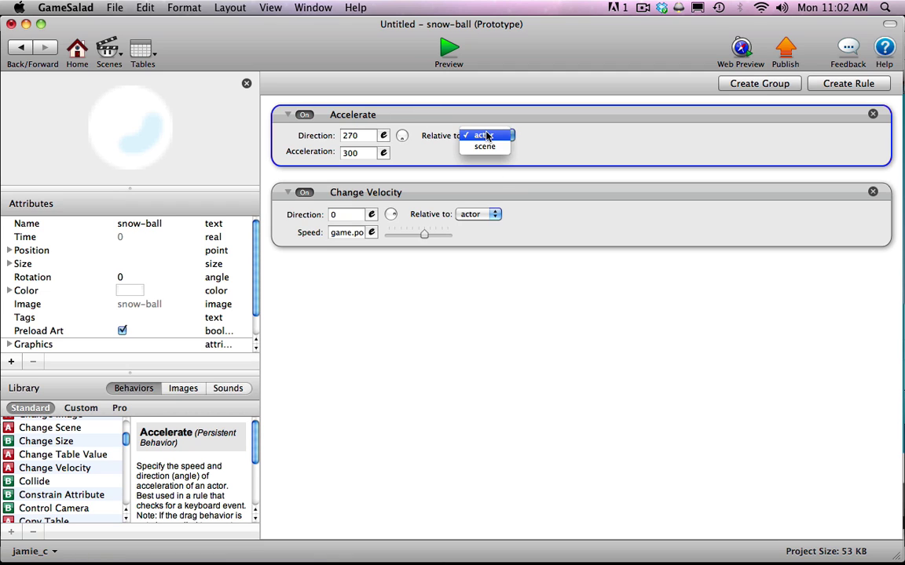
left_click(485, 135)
left_click(486, 135)
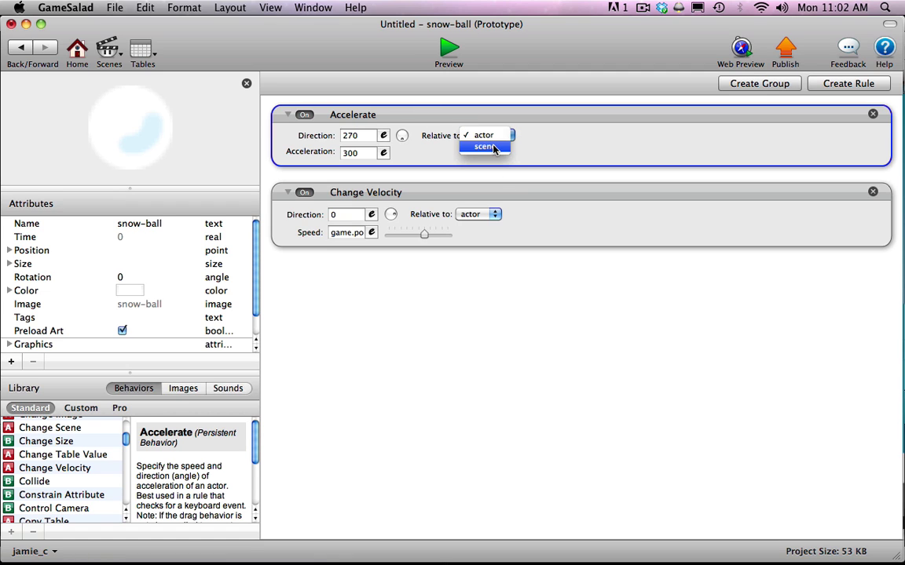
left_click(488, 147)
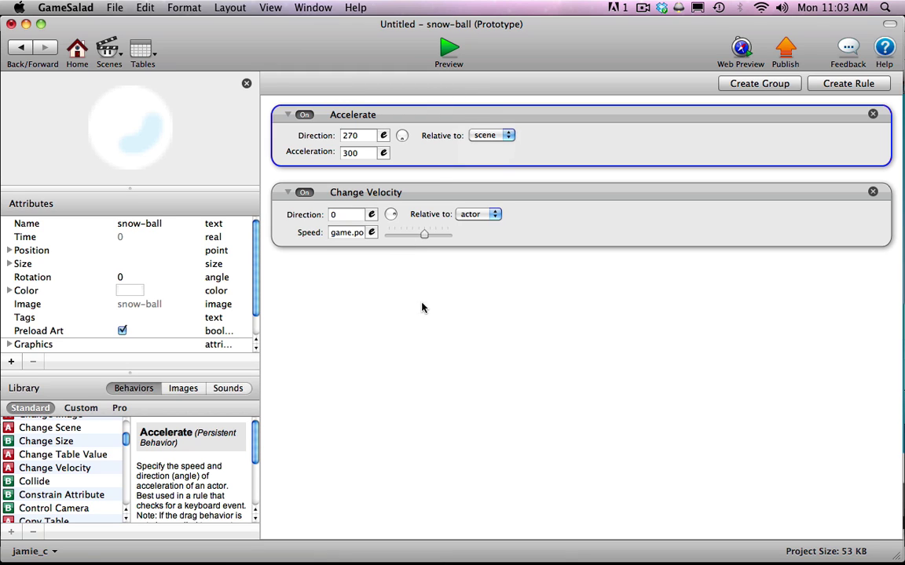
left_click(488, 136)
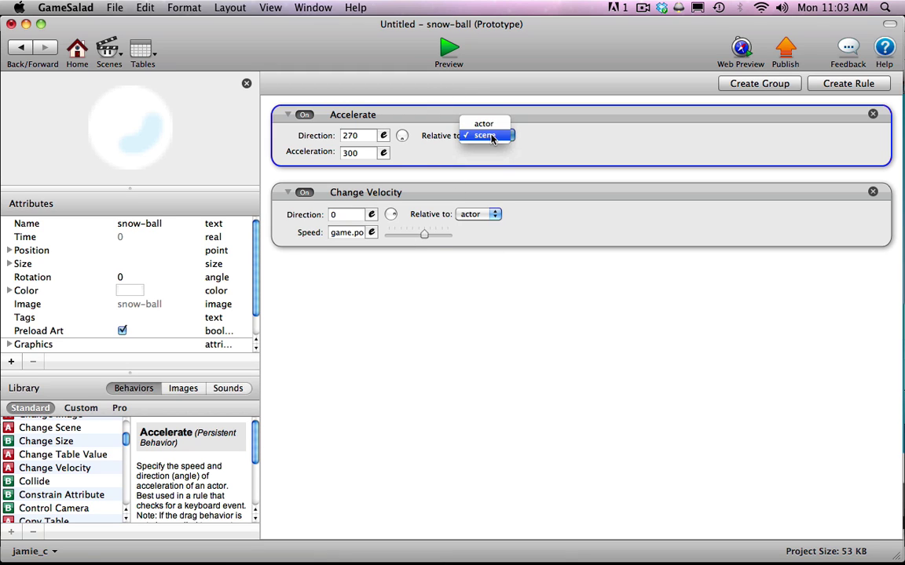
left_click(493, 137)
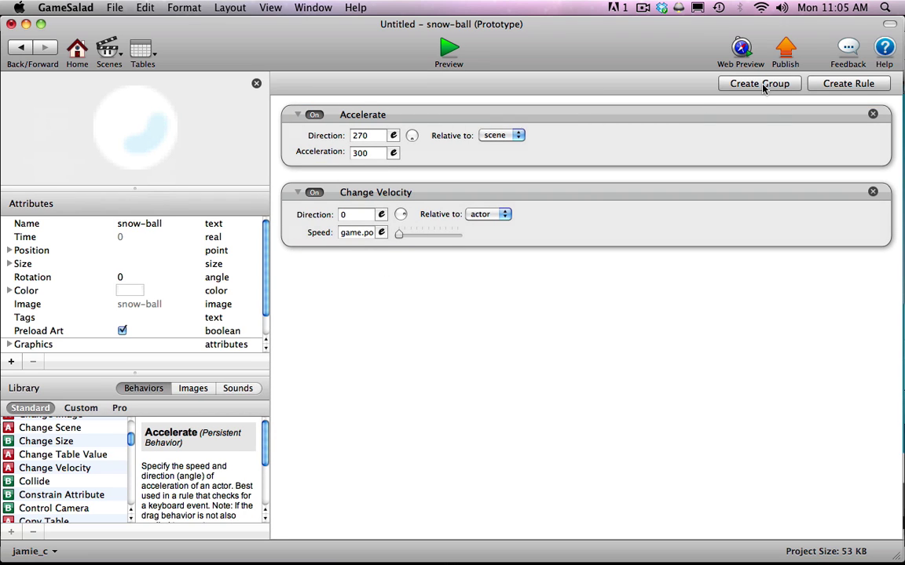
Create a behavior group containing a Collide behavior that bounces the snow-ball off actors with the tag ground.
left_click(759, 84)
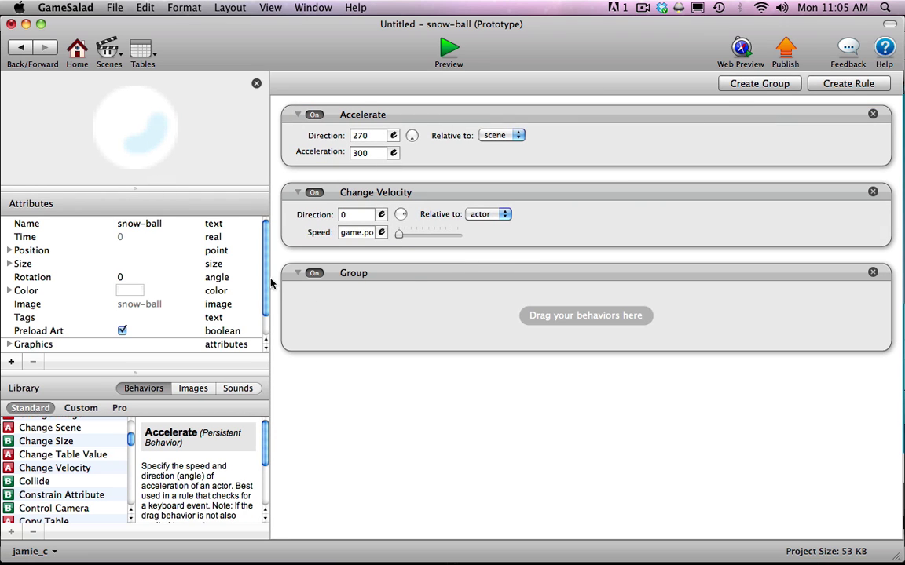
left_click_drag(265, 273, 240, 242)
left_click_drag(38, 483, 334, 303)
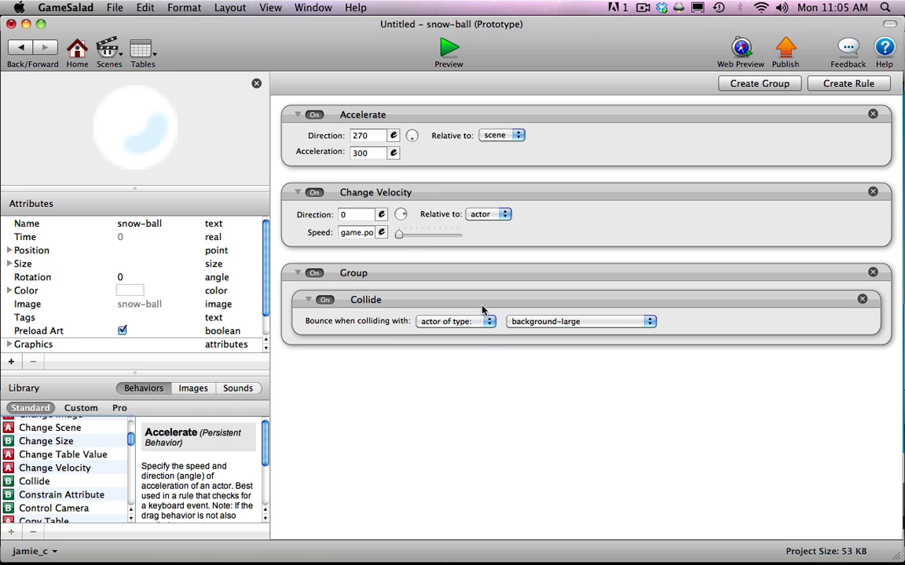
left_click(456, 322)
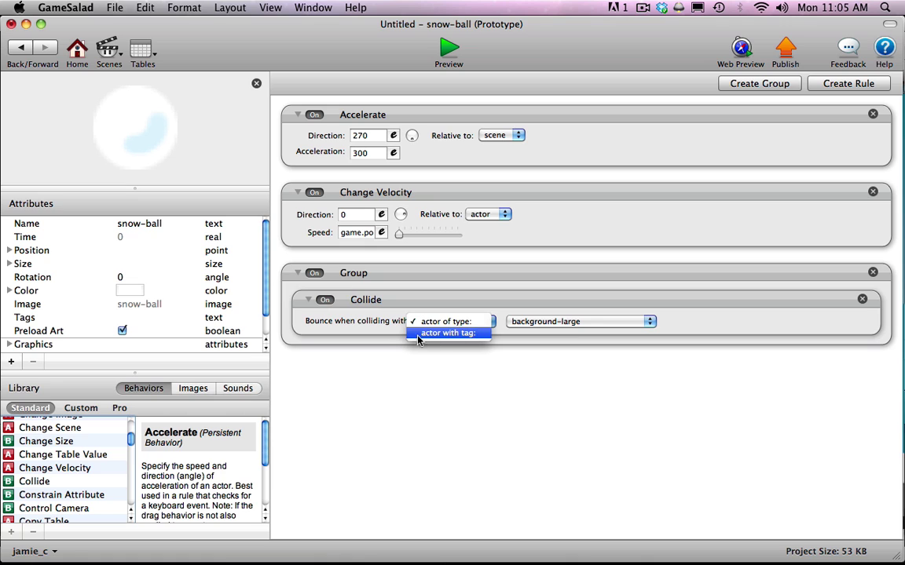
left_click(450, 333)
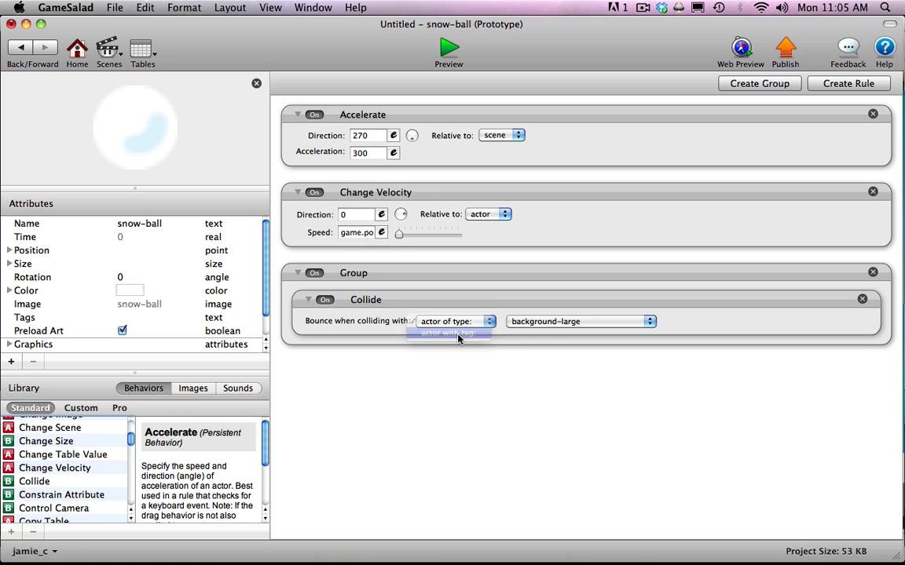
left_click(538, 322)
left_click(517, 322)
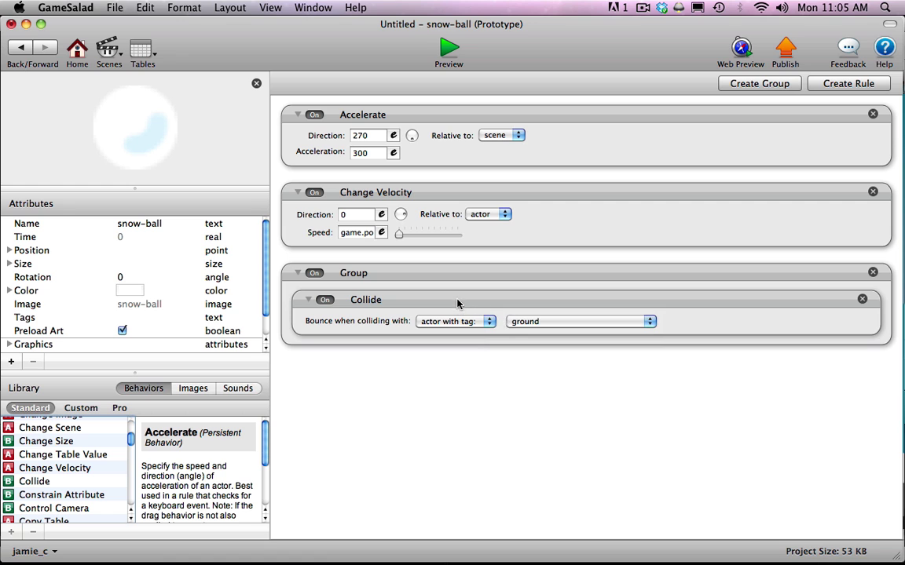
Duplicate the Collide behavior within the group and make the copy bounce off actors with the tag bricks.
left_click_drag(457, 304, 457, 361, "alt")
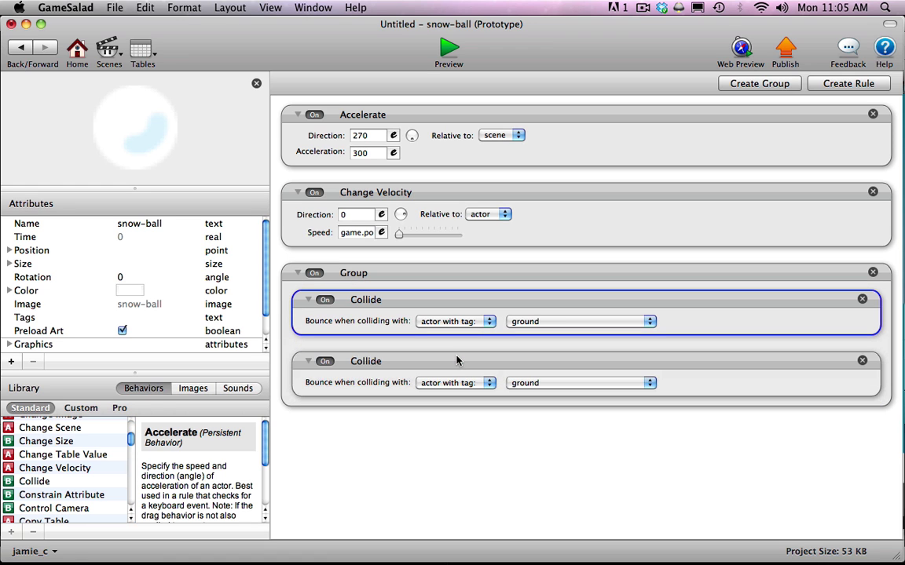
left_click(528, 383)
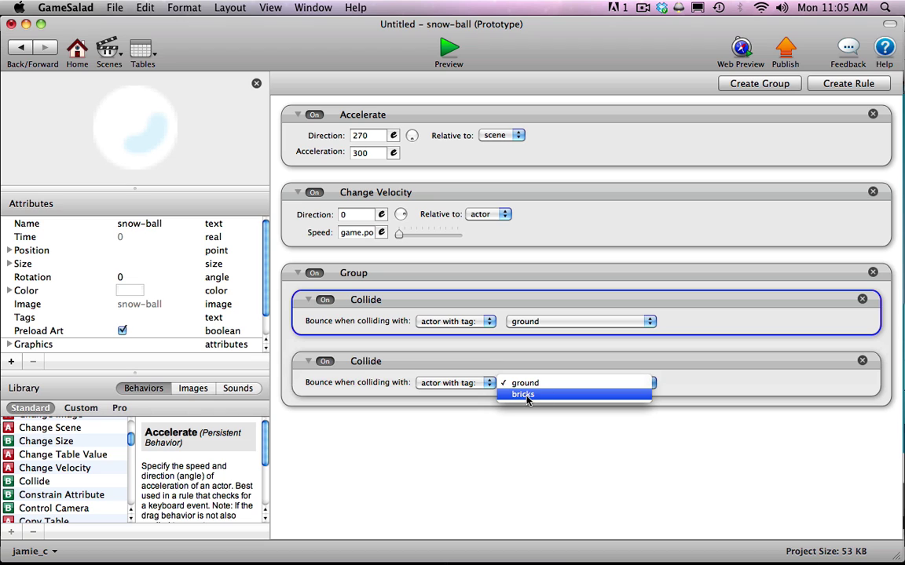
left_click(528, 395)
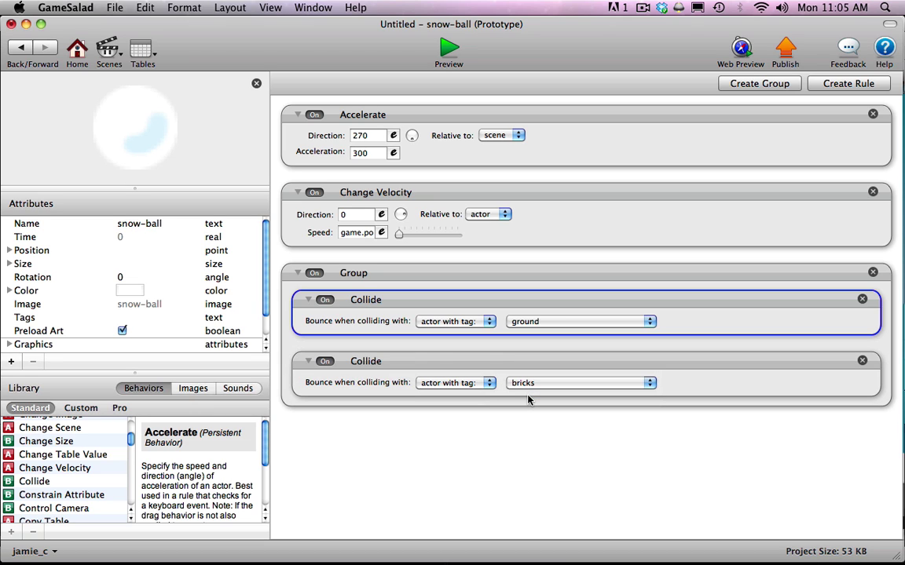
left_click(566, 434)
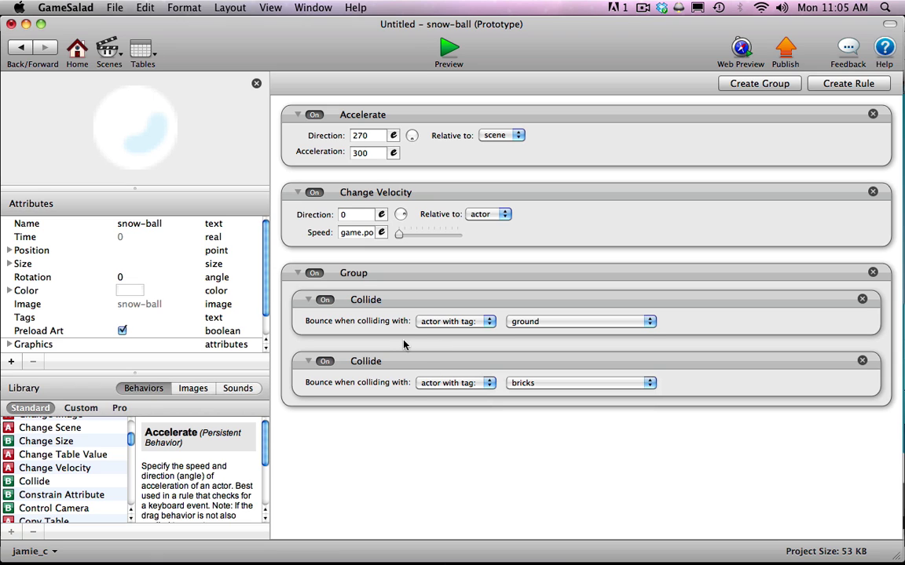
Collapse the Group, Change Velocity and Accelerate behaviors of the snow-ball actor.
left_click(298, 273)
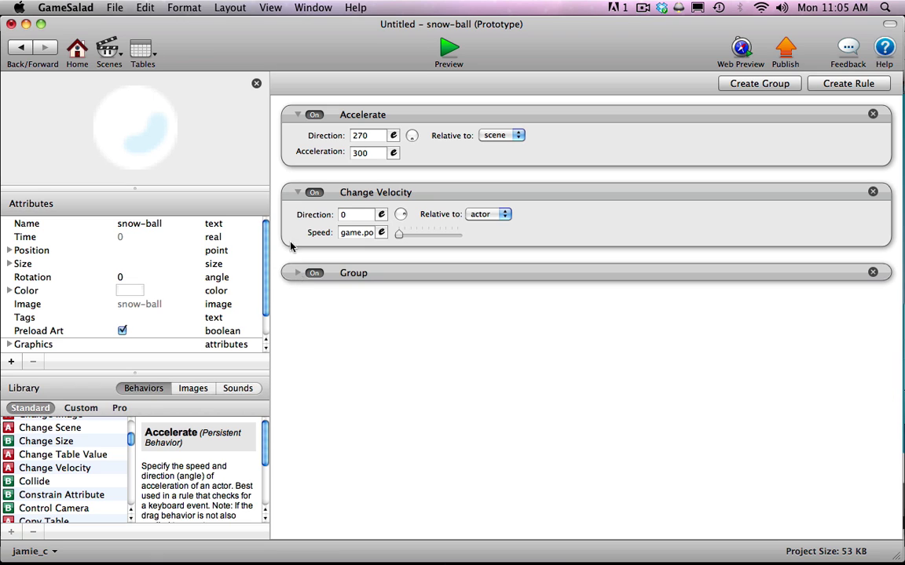
left_click(298, 192)
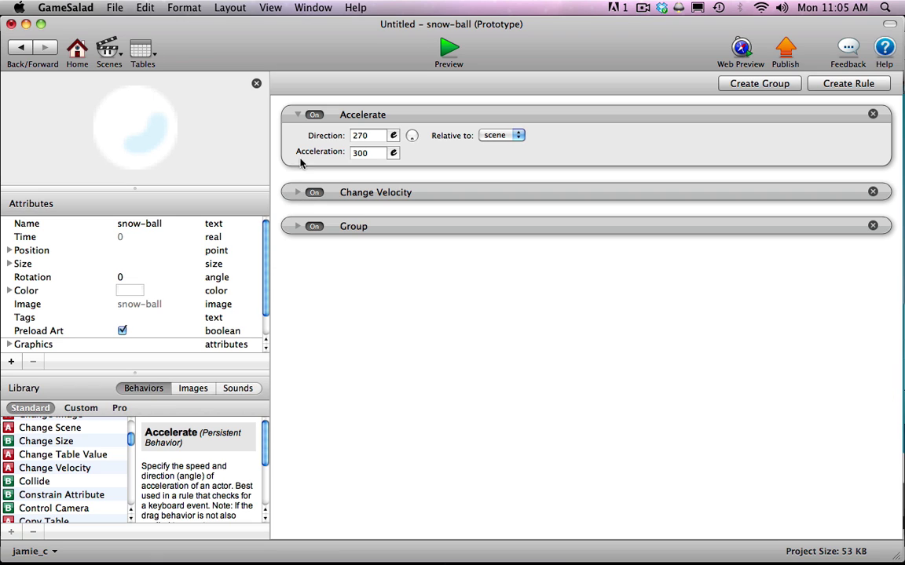
left_click(298, 114)
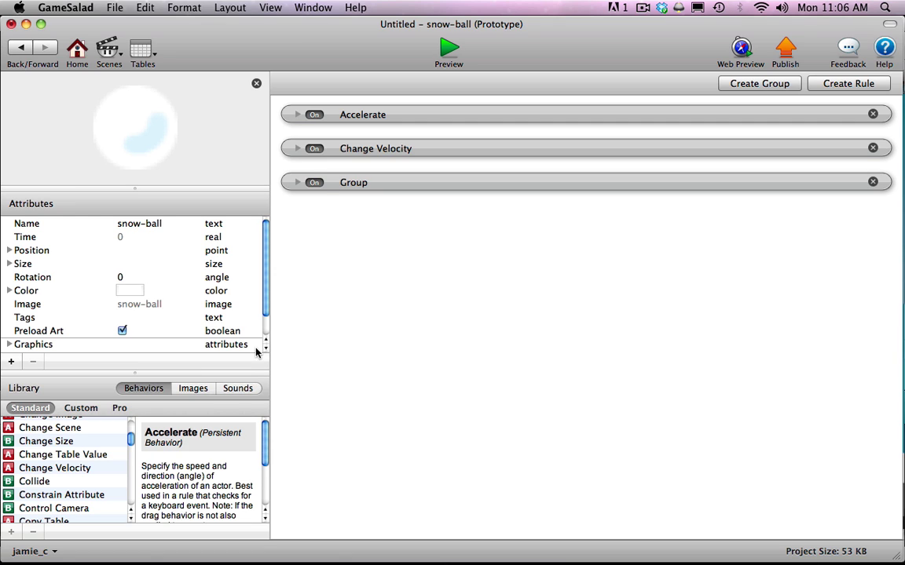
Add a Rotate behavior below the collision group and set its direction to clockwise.
left_click_drag(131, 438, 132, 482)
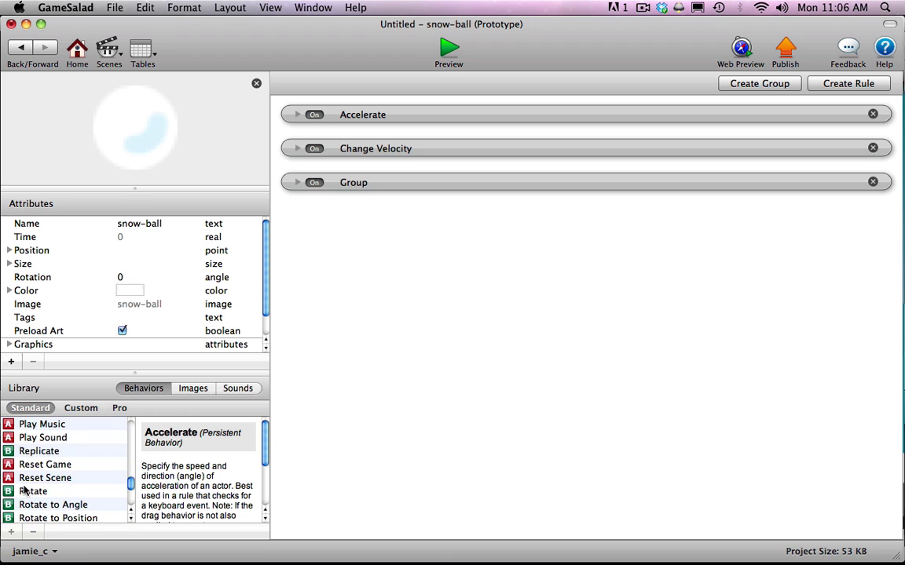
left_click_drag(28, 491, 396, 242)
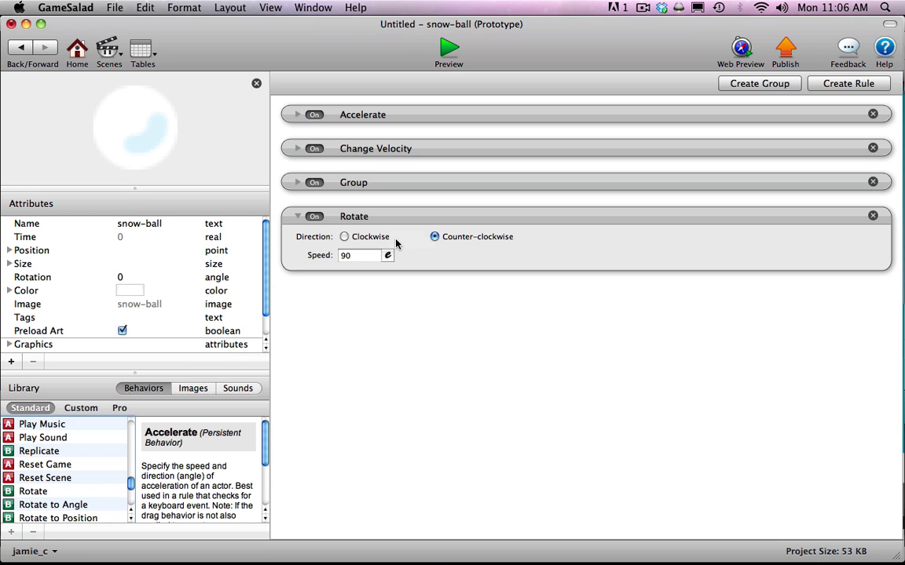
left_click(344, 238)
Set the Rotate behavior's speed to the expression game.power*200.
left_click(387, 256)
left_click(349, 278)
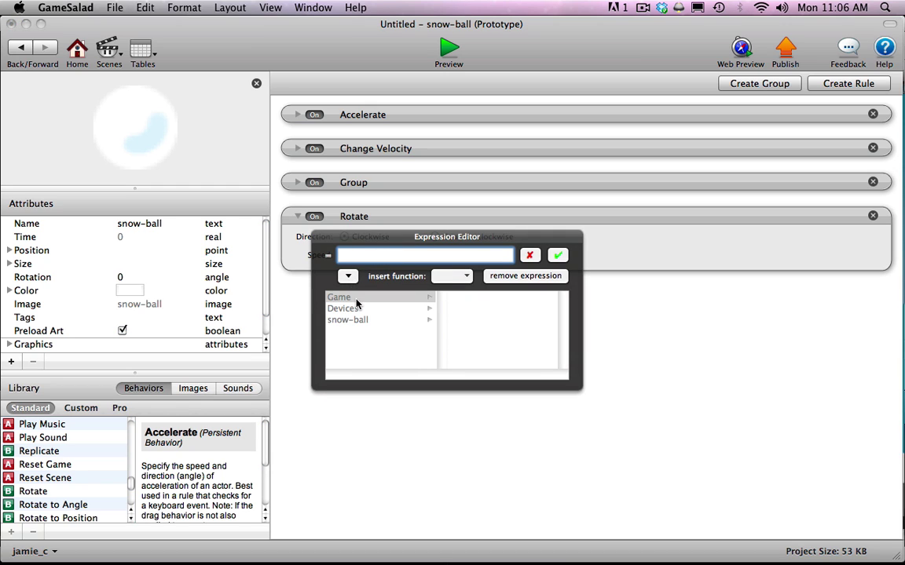
left_click(362, 298)
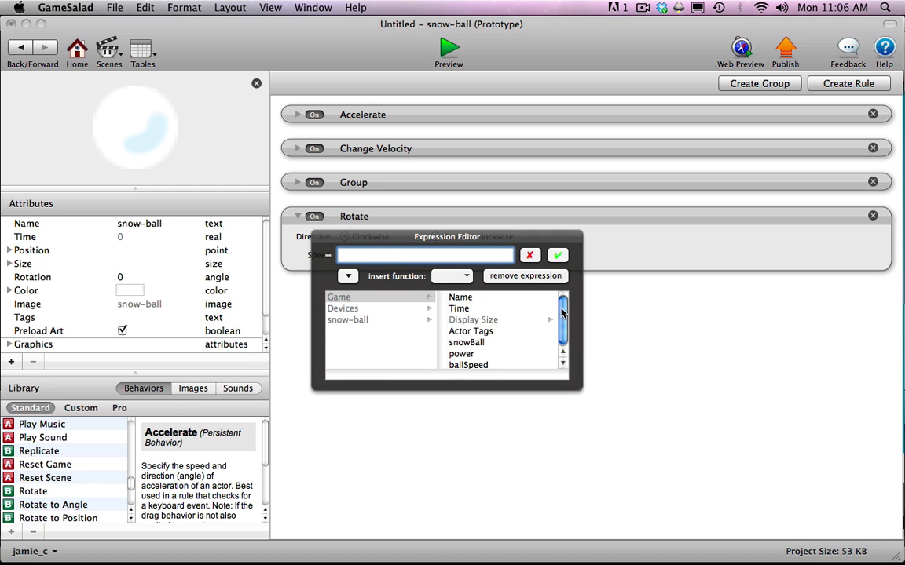
scroll(474, 356, "down", 1)
left_click(474, 353)
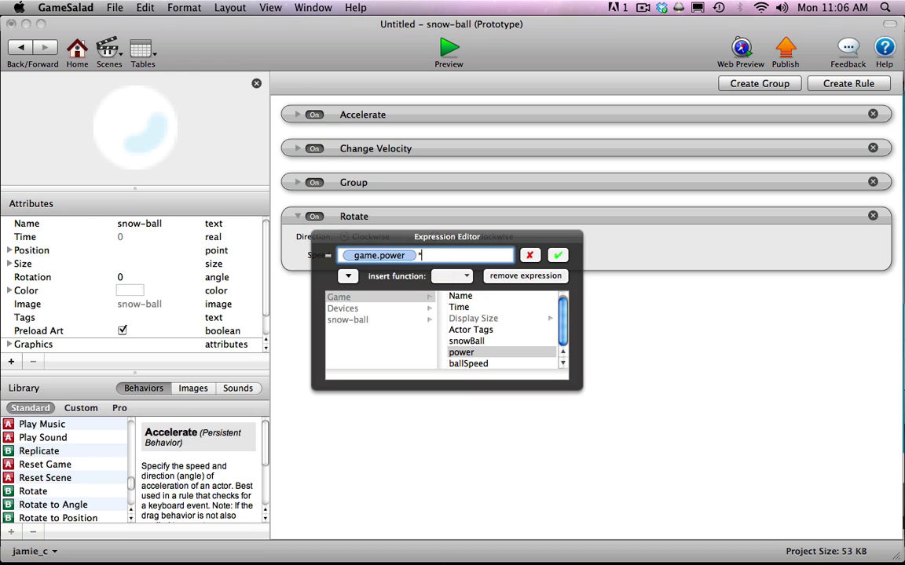
type("*200")
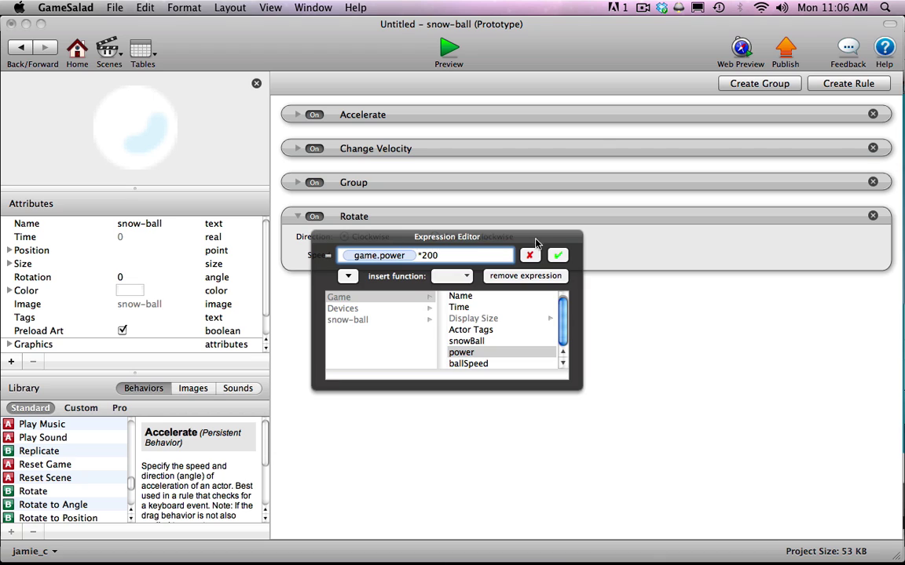
left_click(557, 256)
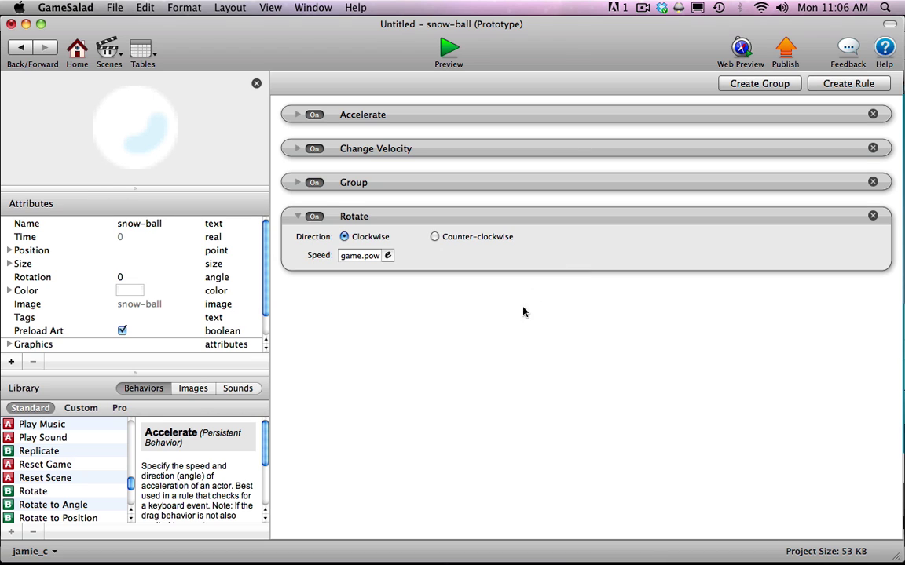
left_click(365, 259)
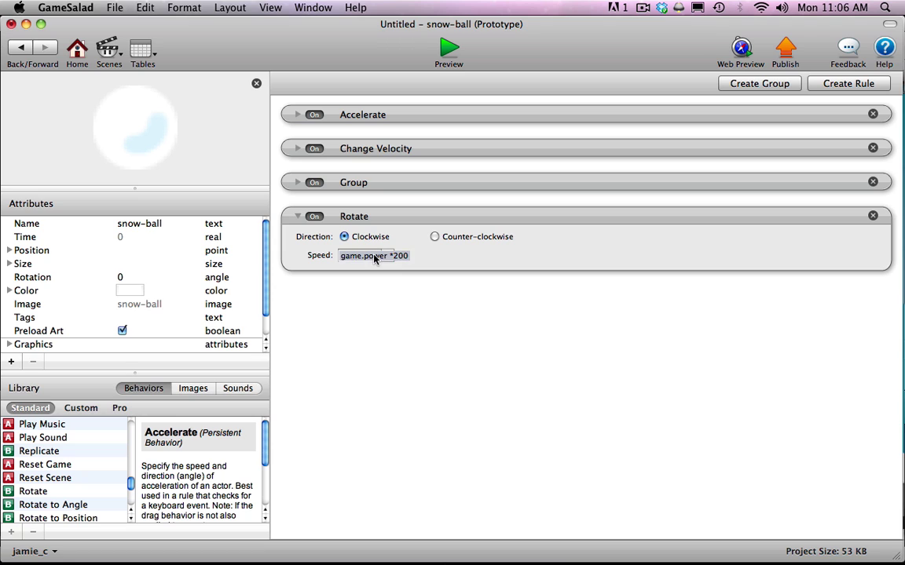
left_click(388, 256)
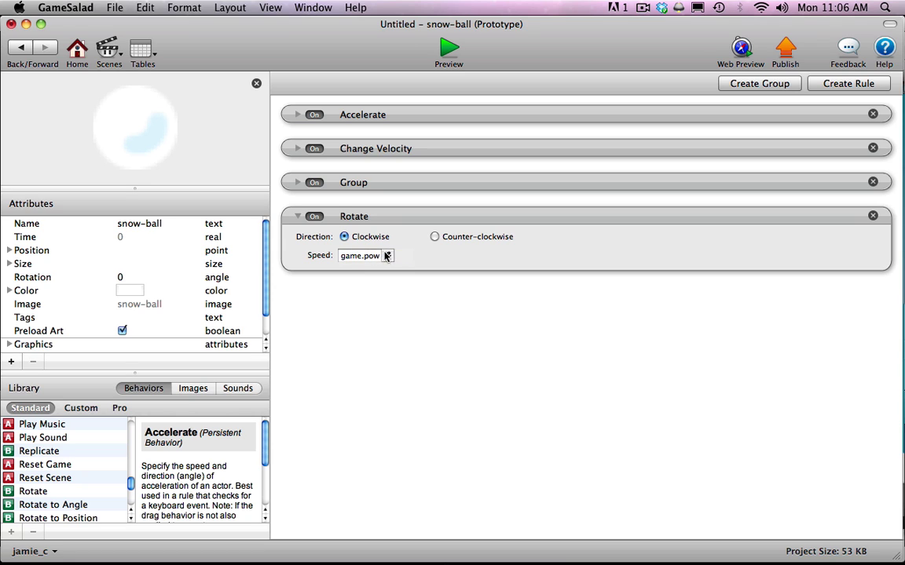
left_click(388, 256)
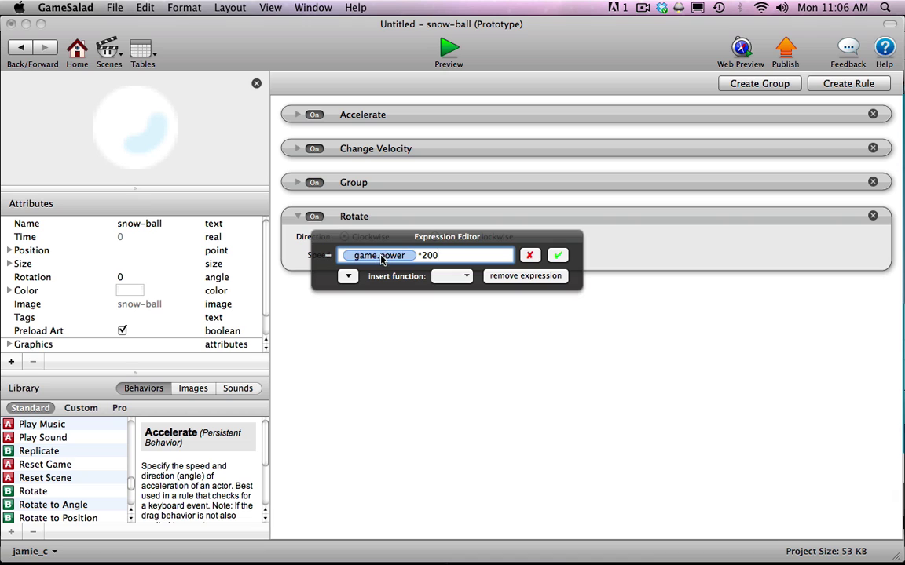
left_click(558, 256)
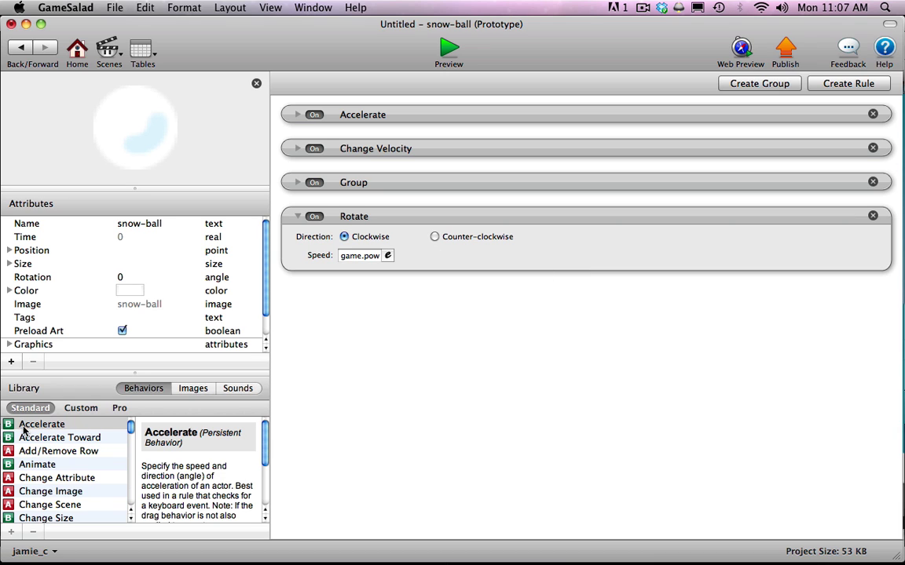
Add a Change Attribute behavior below Rotate that sets game.snowBall to true.
left_click_drag(36, 477, 372, 329)
left_click(477, 318)
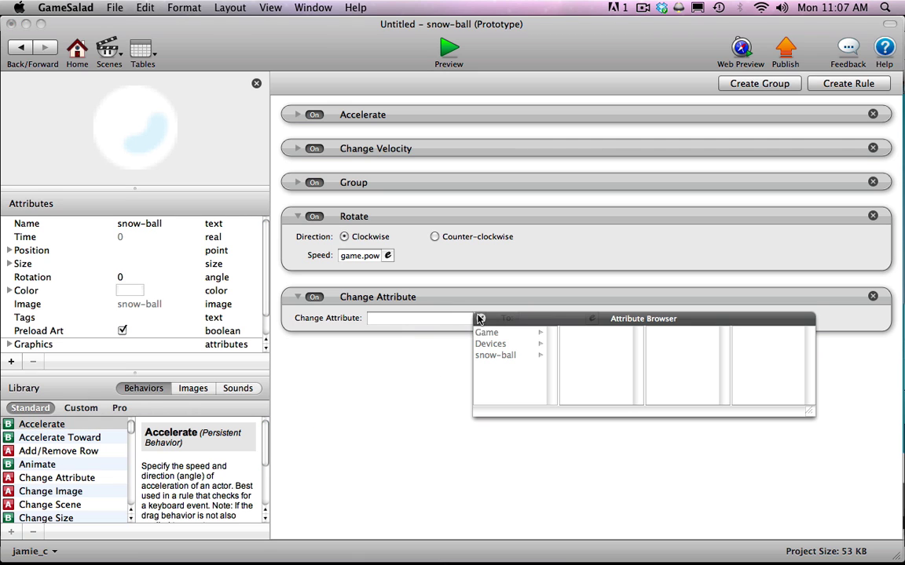
left_click(488, 333)
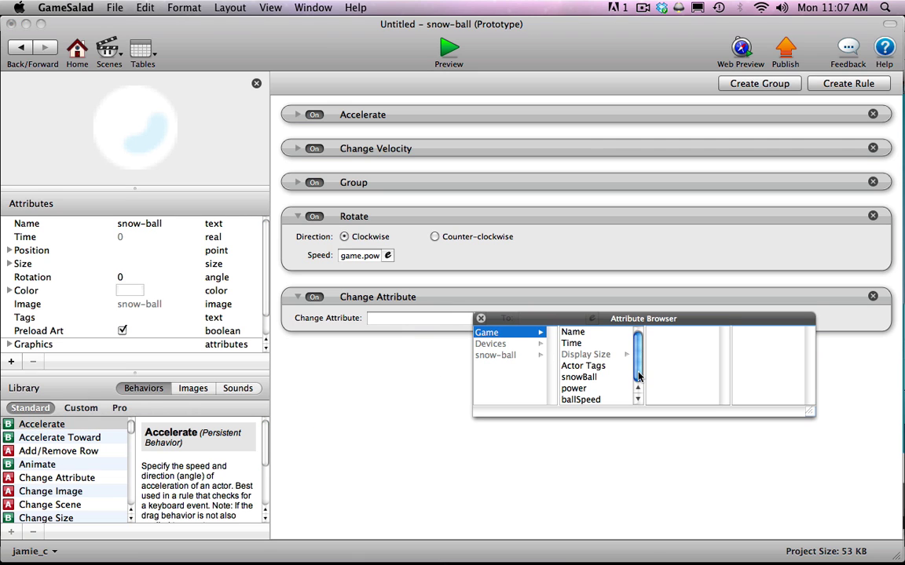
left_click(606, 378)
left_click(540, 319)
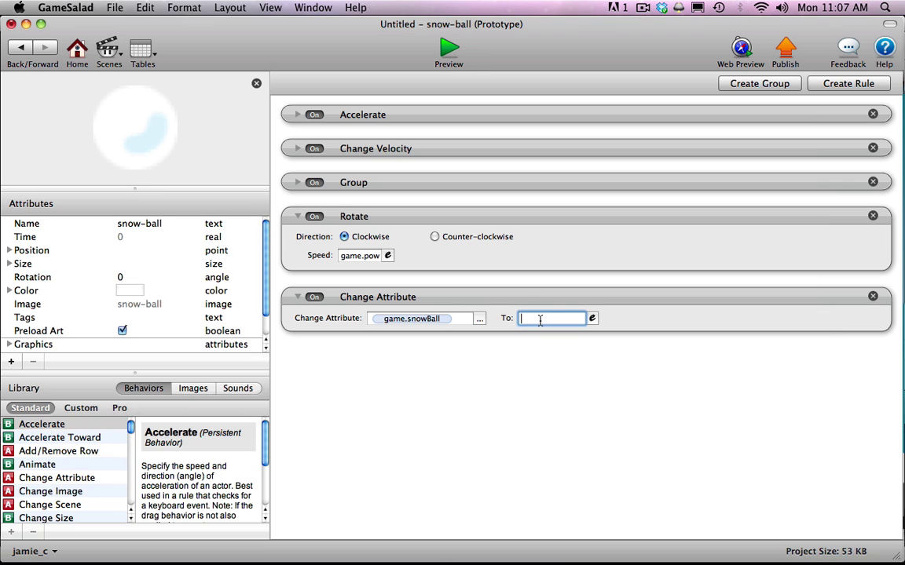
type("true")
key("Return")
left_click(416, 318)
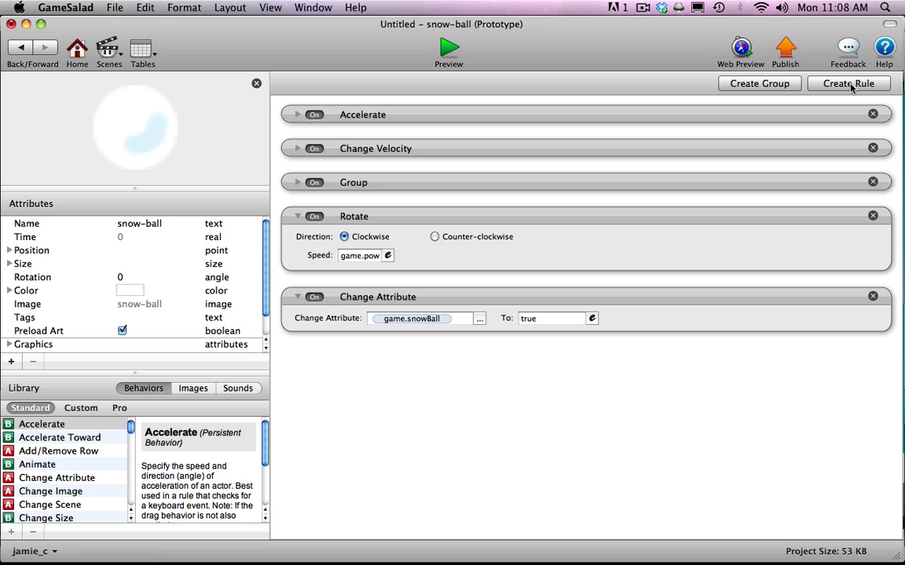
Create a rule in the snow-ball actor with the condition that the attribute game.snowBall is true.
left_click(849, 84)
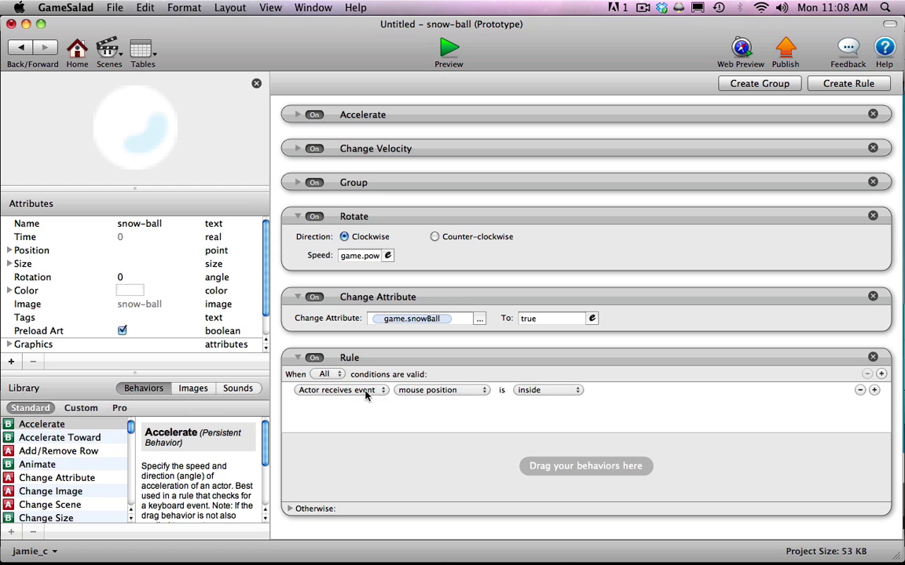
left_click(326, 391)
key("Return")
left_click(424, 390)
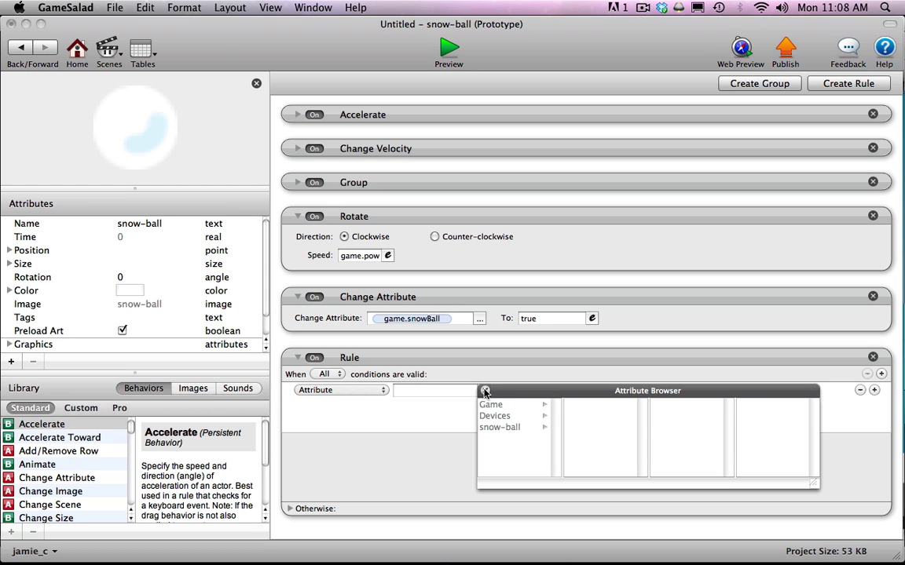
left_click(491, 405)
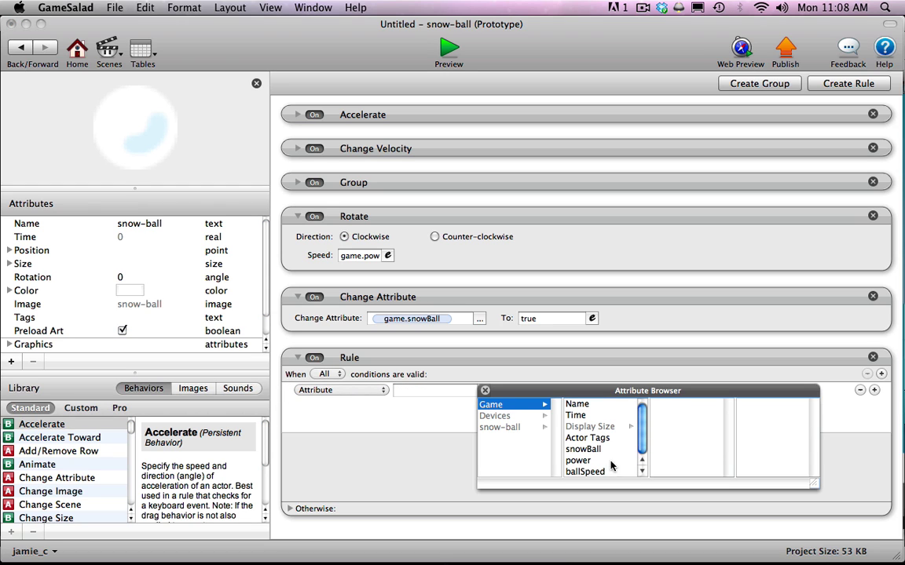
left_click(594, 451)
double_click(582, 449)
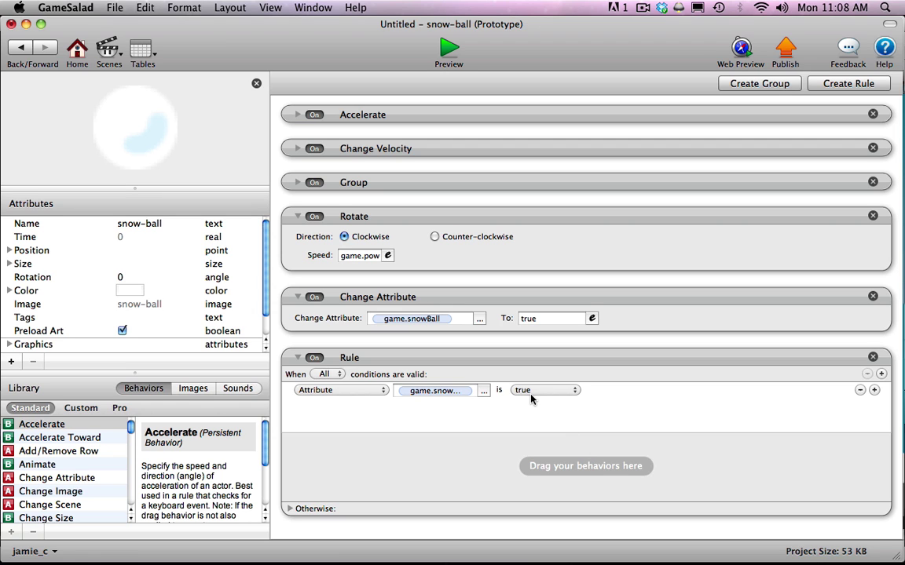
Add a Timer inside the snowBall rule that triggers after 5 seconds and runs to completion.
left_click_drag(129, 427, 130, 499)
left_click_drag(18, 457, 339, 462)
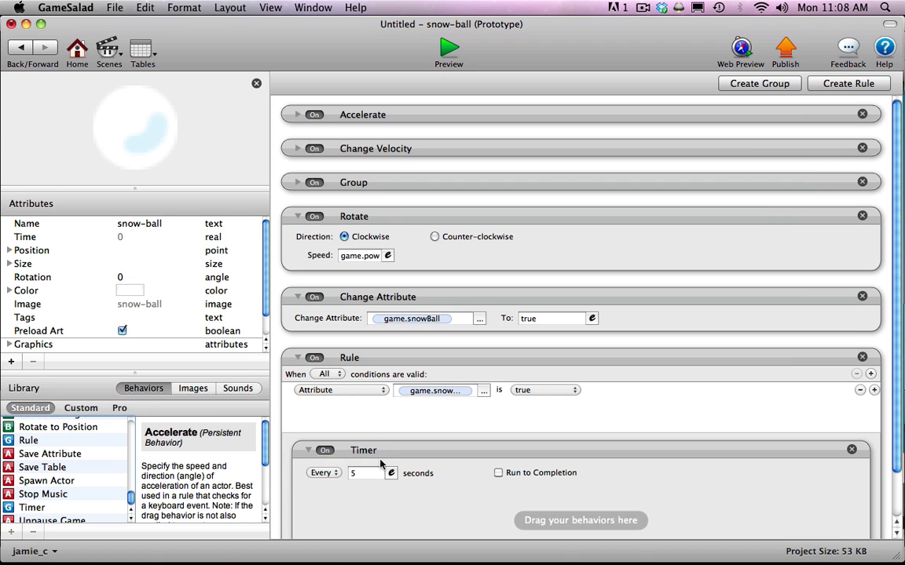
left_click(322, 473)
left_click(320, 484)
left_click(498, 473)
scroll(894, 488, "down", 1)
scroll(894, 488, "down", 3)
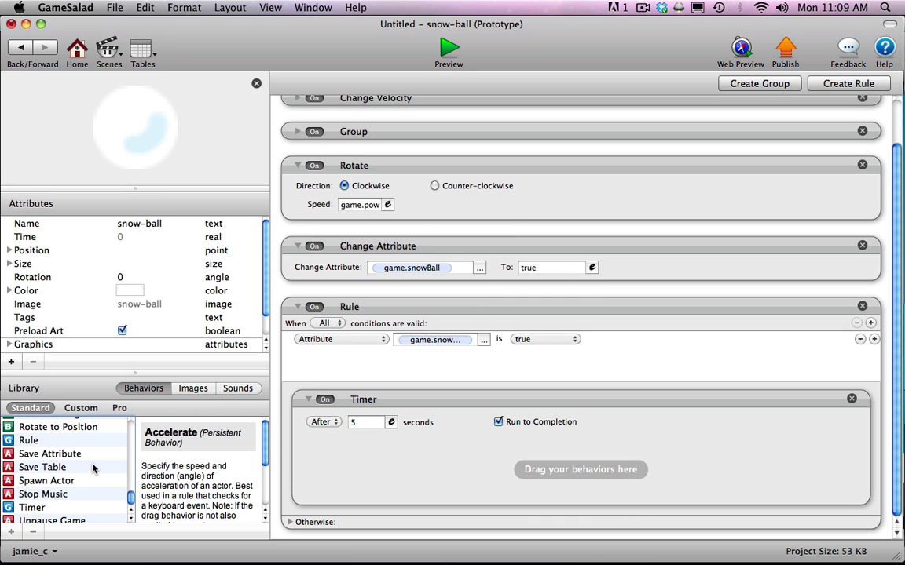
Inside the Timer, add a Change Attribute behavior setting game.snowBall to false, followed by a Destroy behavior.
left_click_drag(130, 497, 134, 430)
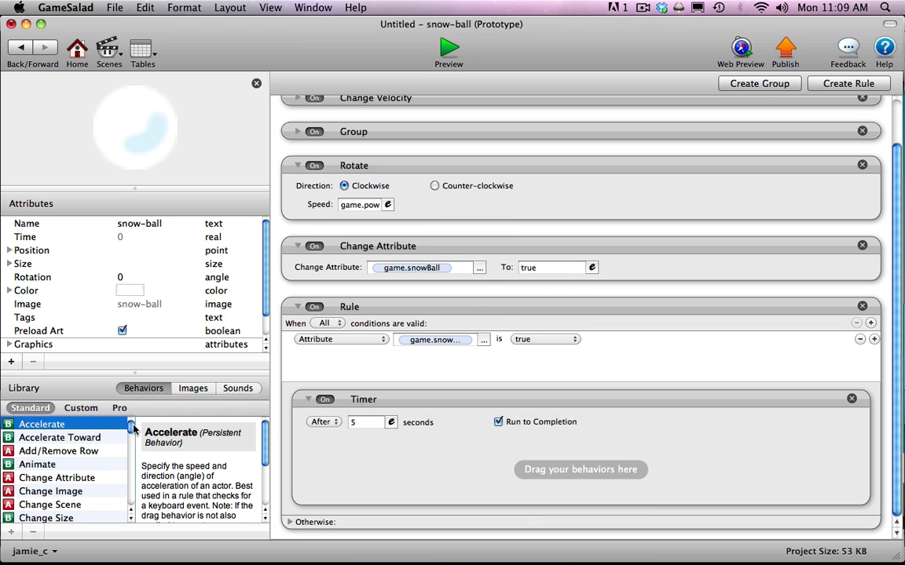
scroll(133, 430, "down", 1)
left_click_drag(57, 464, 323, 469)
left_click(501, 482)
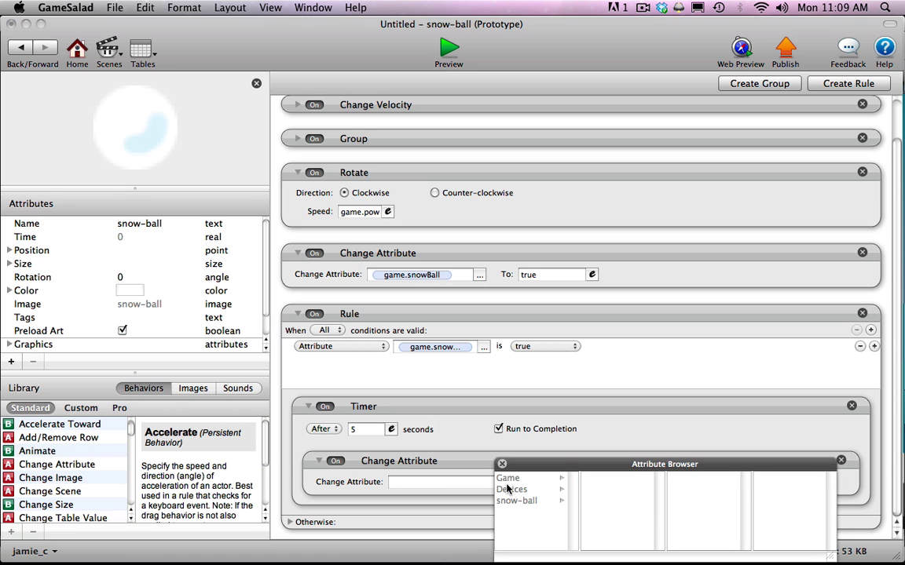
left_click(507, 479)
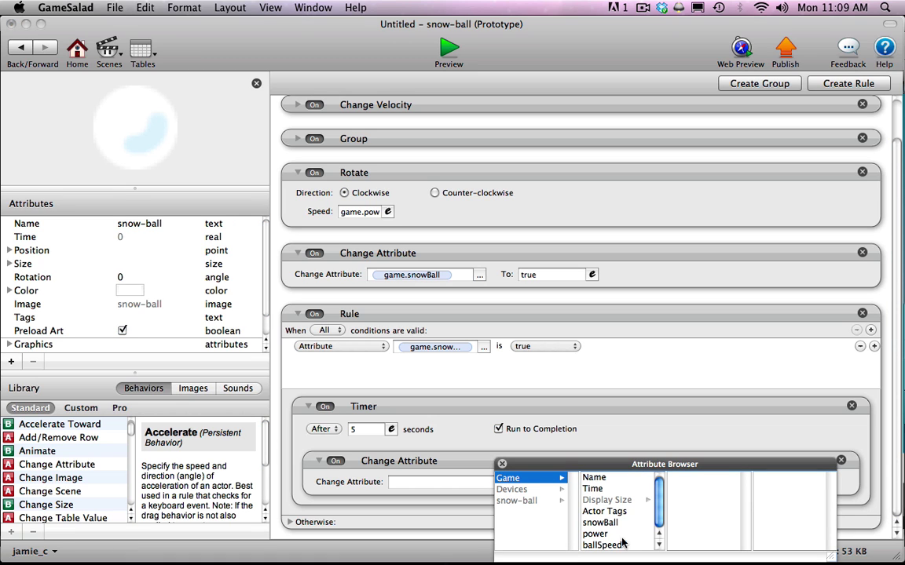
left_click(599, 523)
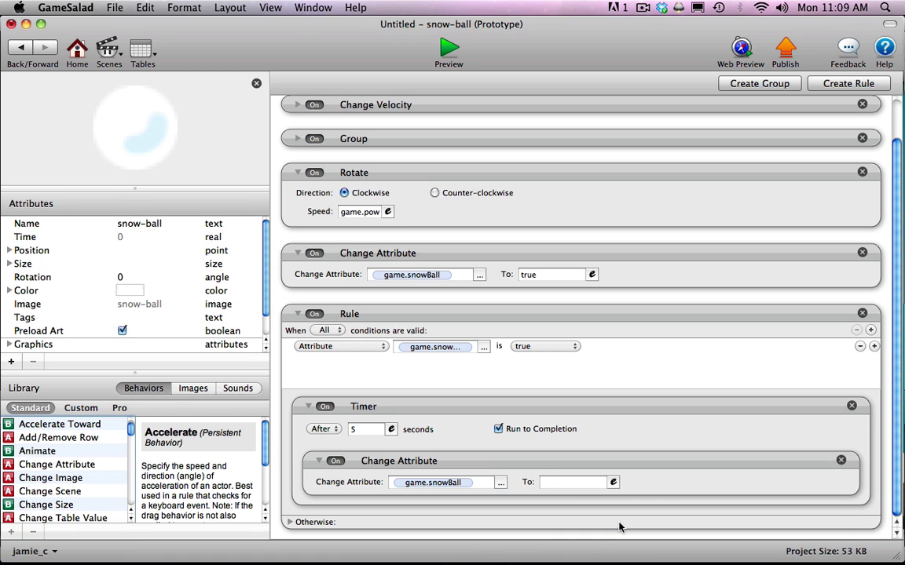
left_click(559, 481)
type("false")
key("Return")
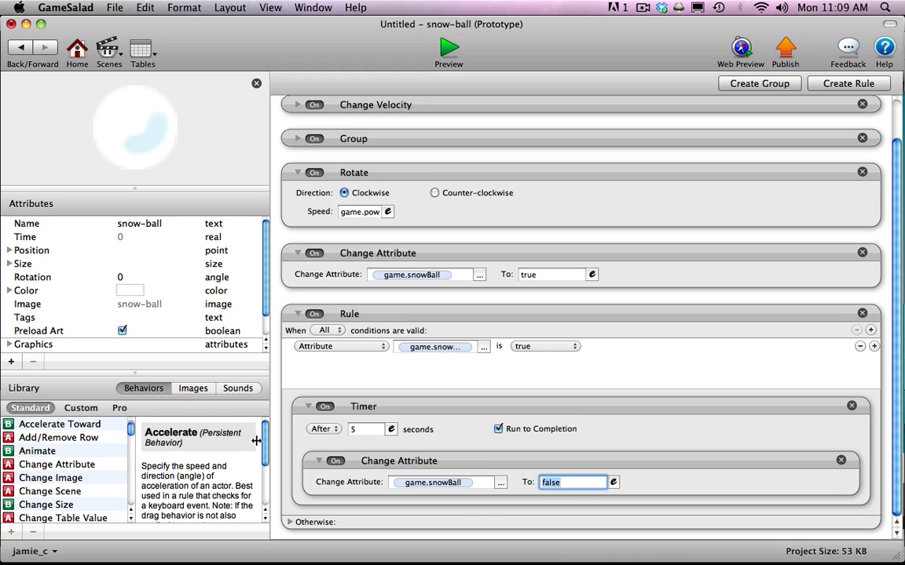
left_click_drag(129, 436, 130, 451)
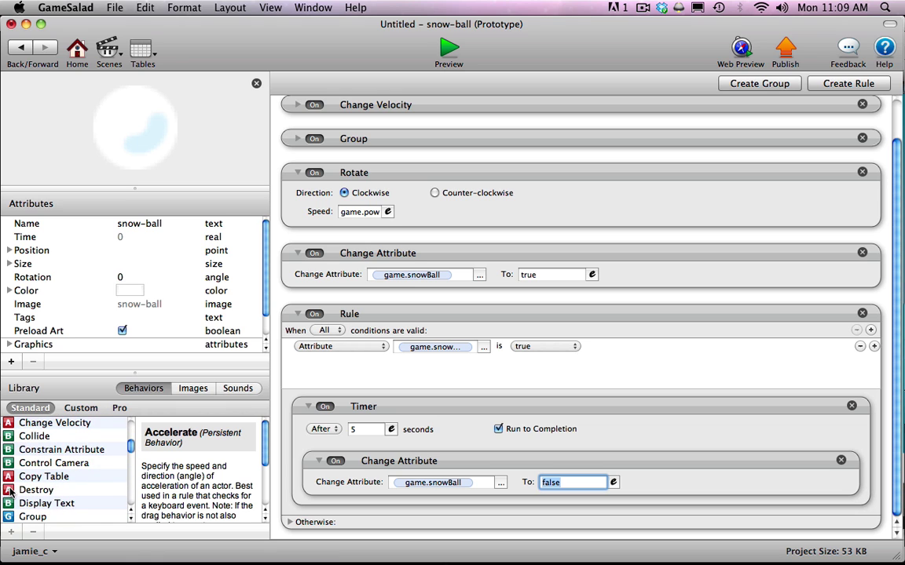
left_click_drag(45, 490, 346, 511)
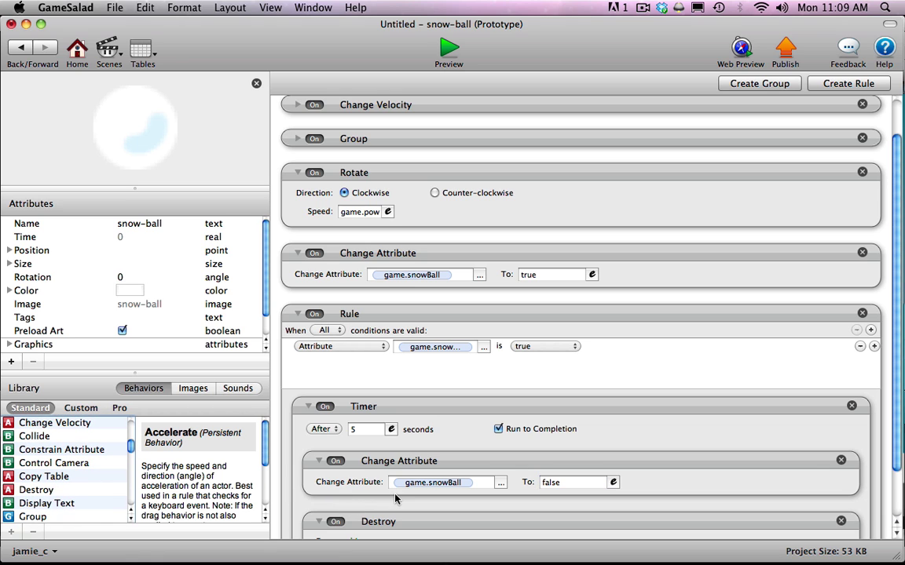